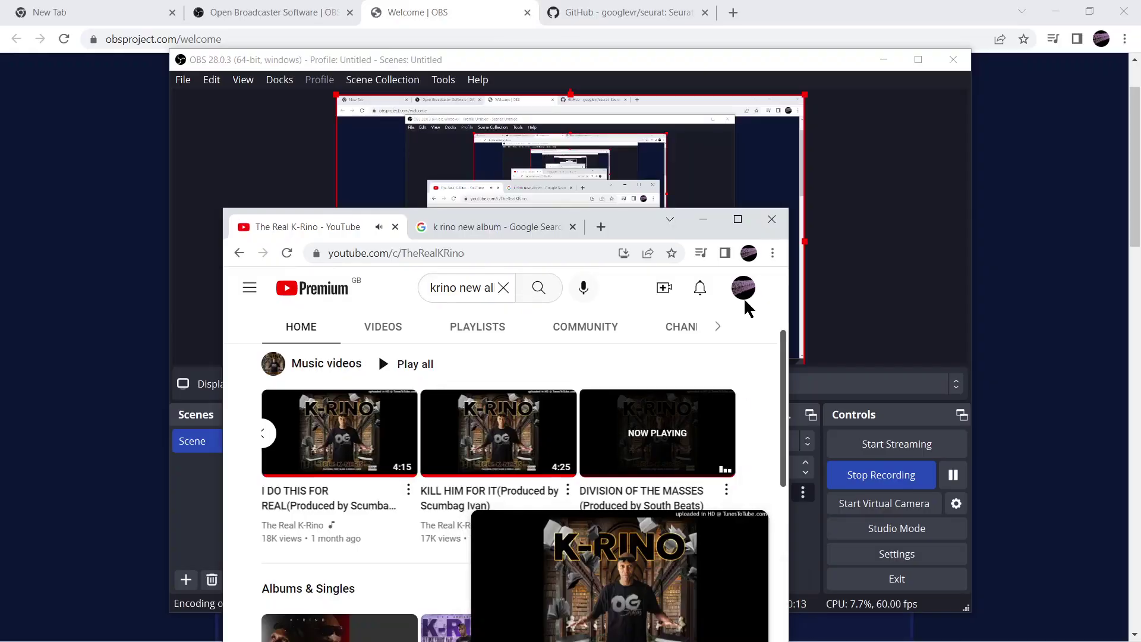
- Minimize the YouTube browser window, the OBS window and the main browser window
{"action": "left_click", "coordinate": [705, 219]}
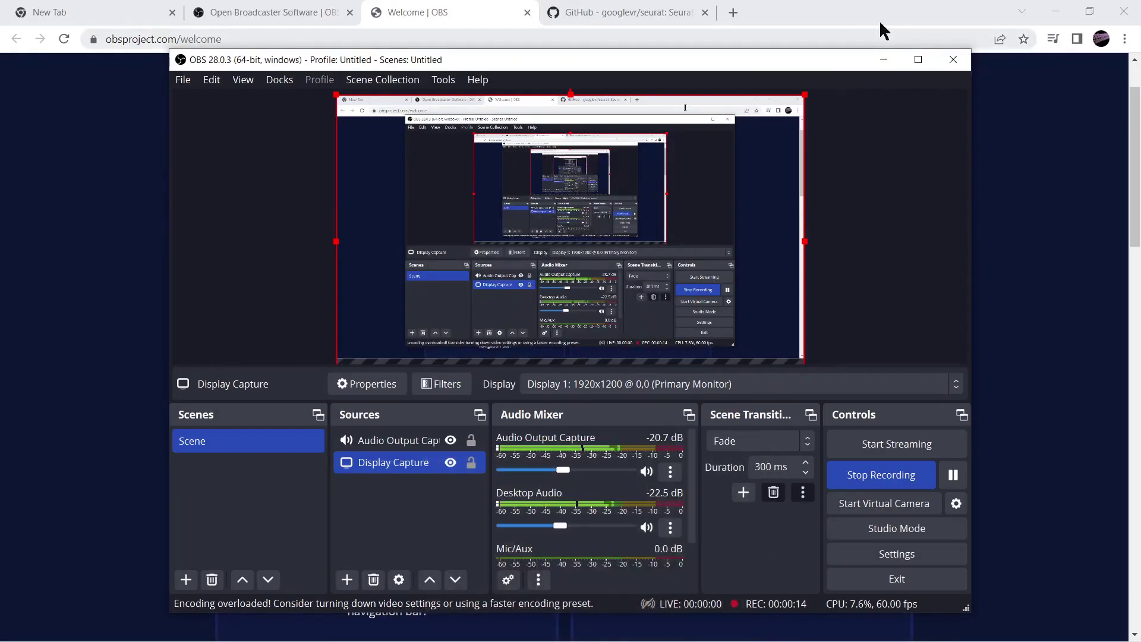
{"action": "left_click", "coordinate": [882, 61]}
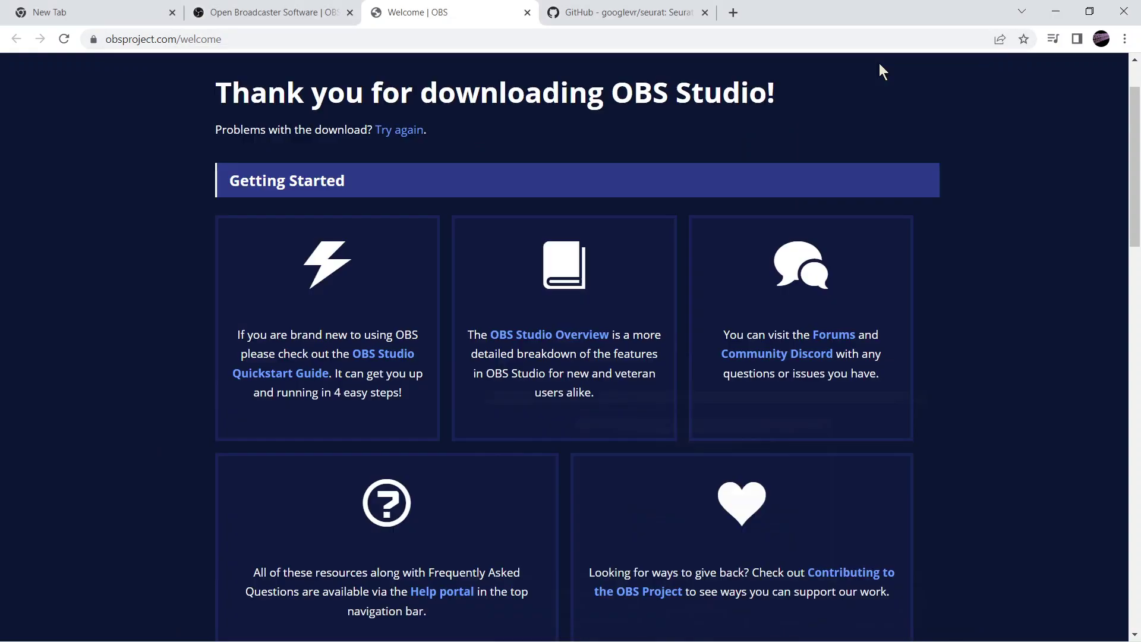
{"action": "left_click", "coordinate": [1056, 12]}
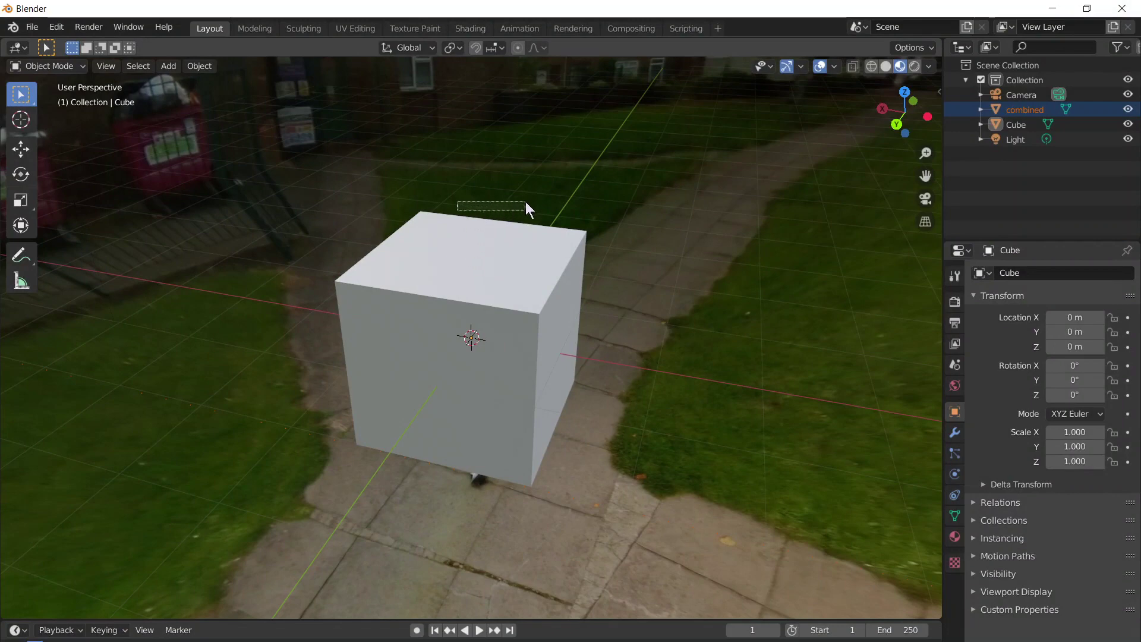
- Examine the combined scene mesh surrounding the cube from several ground-level angles, including the building entrance and the footpath
{"action": "left_click_drag", "start_coordinate": [501, 230], "coordinate": [715, 177]}
{"action": "left_click_drag", "start_coordinate": [883, 117], "coordinate": [753, 173]}
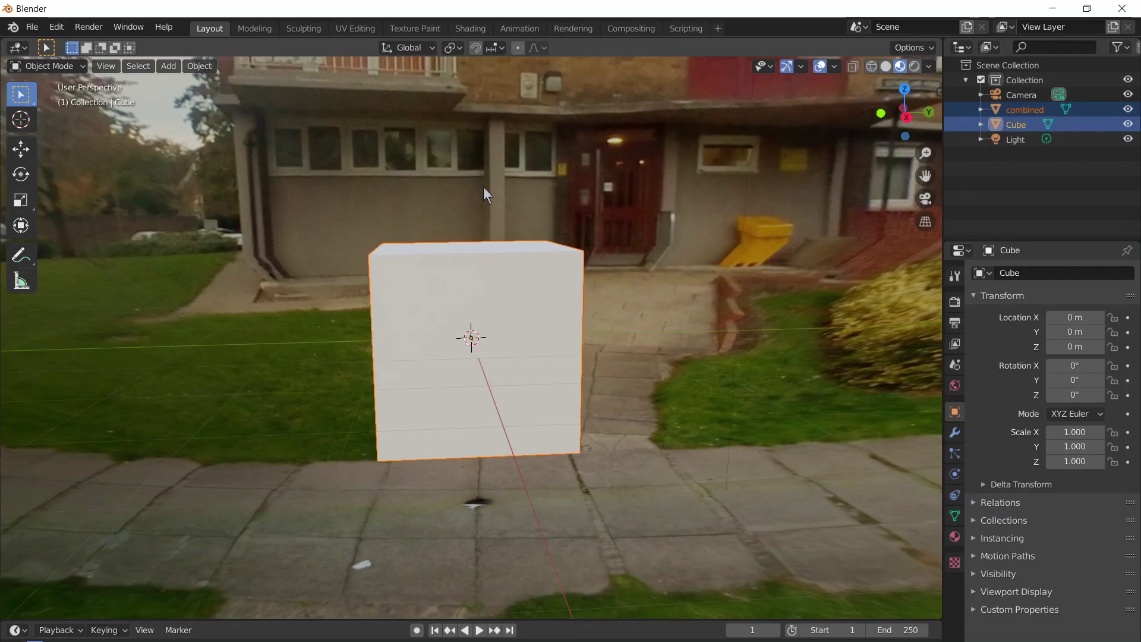
{"action": "left_click_drag", "start_coordinate": [483, 187], "coordinate": [672, 201]}
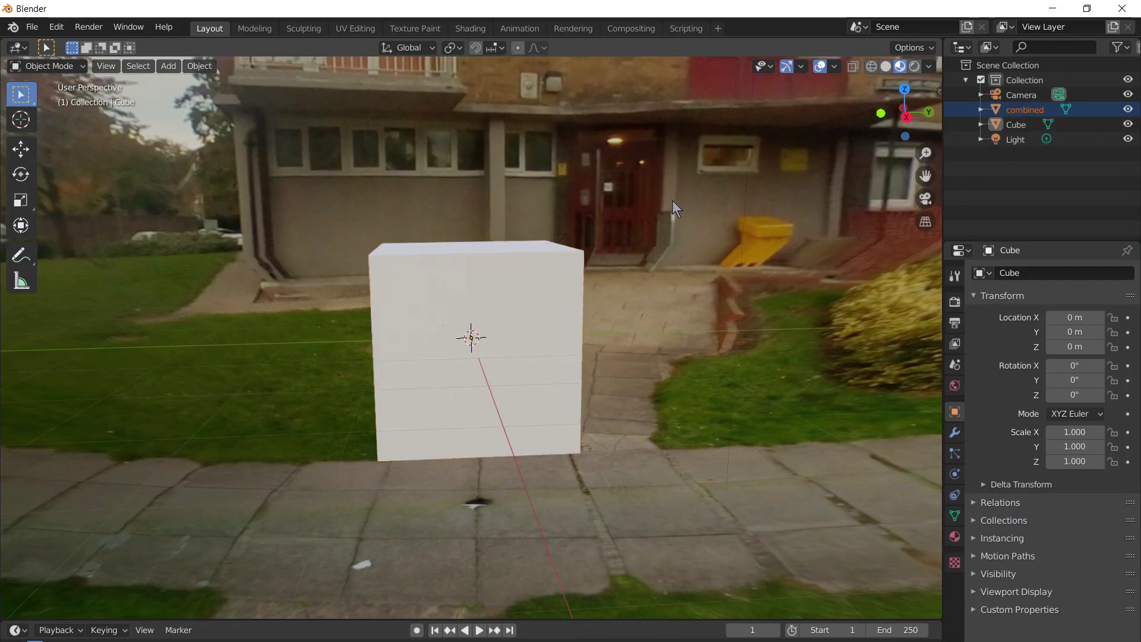
{"action": "left_click", "coordinate": [359, 248]}
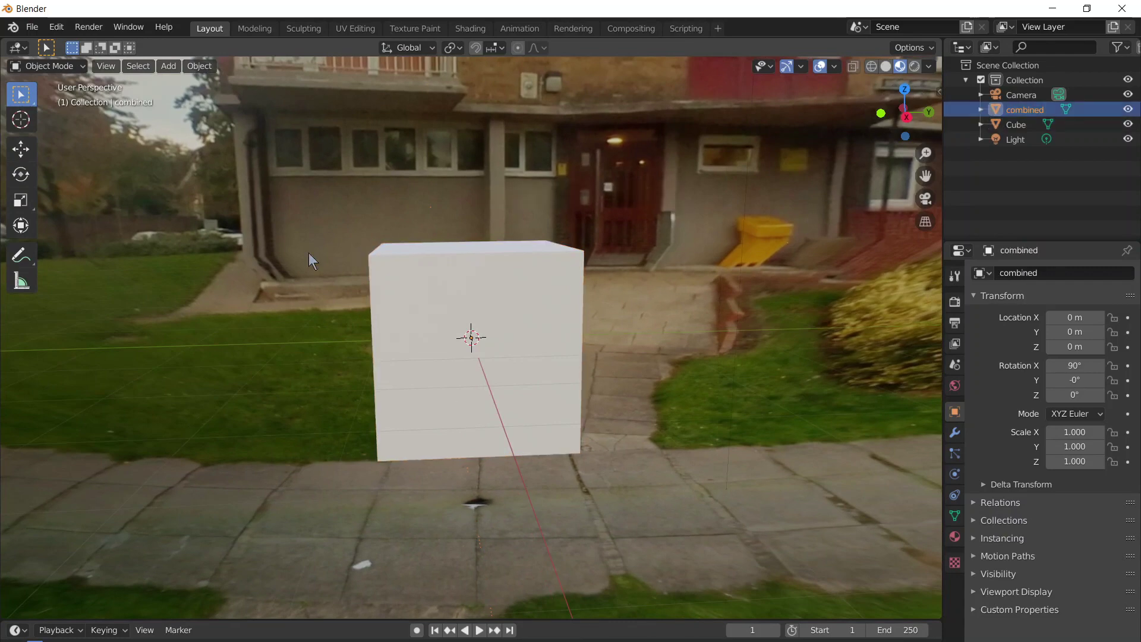
{"action": "left_click_drag", "start_coordinate": [309, 253], "coordinate": [516, 207]}
{"action": "left_click", "coordinate": [804, 135]}
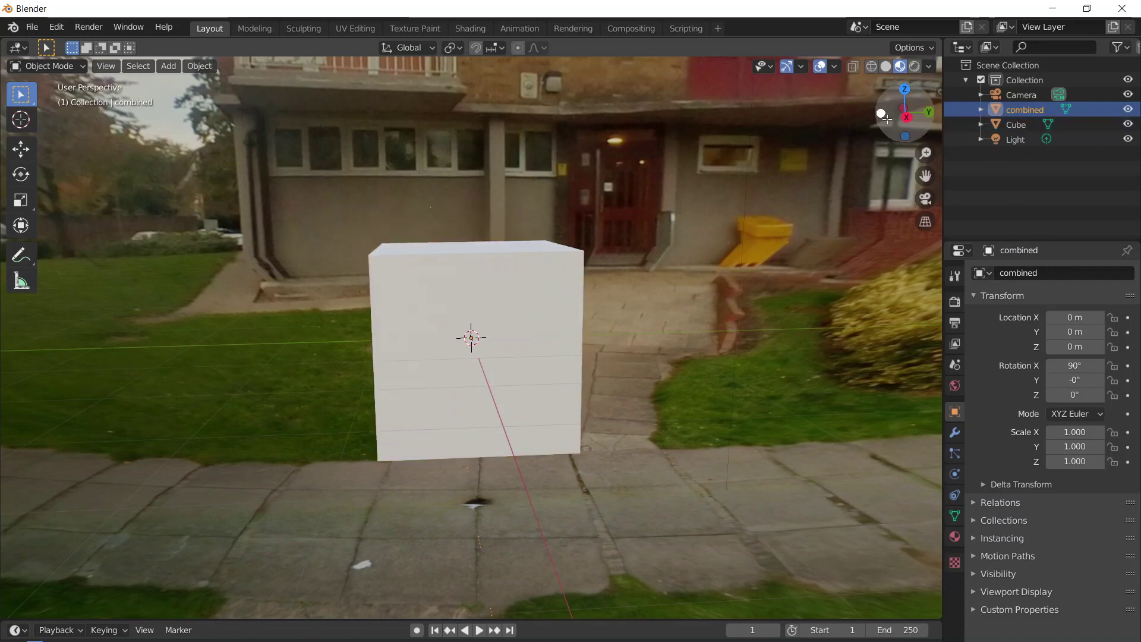
{"action": "mouse_move", "coordinate": [885, 118]}
{"action": "left_mouse_down"}
{"action": "mouse_move", "coordinate": [874, 122]}
{"action": "mouse_move", "coordinate": [888, 119]}
{"action": "left_mouse_up"}
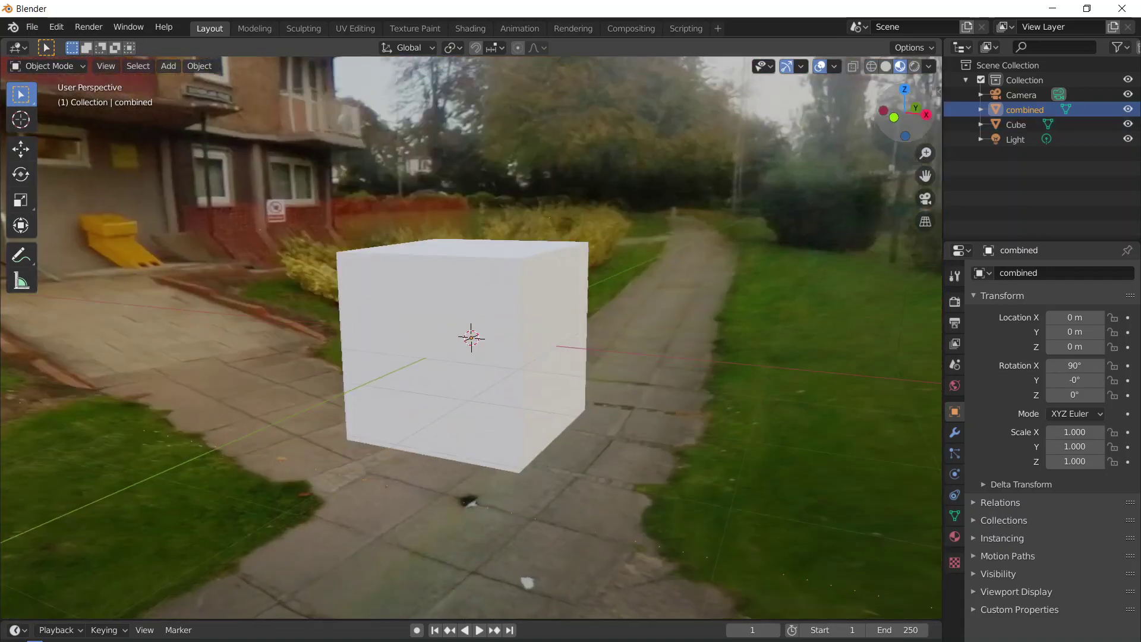
{"action": "scroll", "coordinate": [887, 118], "scroll_direction": "up", "scroll_amount": 3}
{"action": "scroll", "coordinate": [888, 119], "scroll_direction": "down", "scroll_amount": 4}
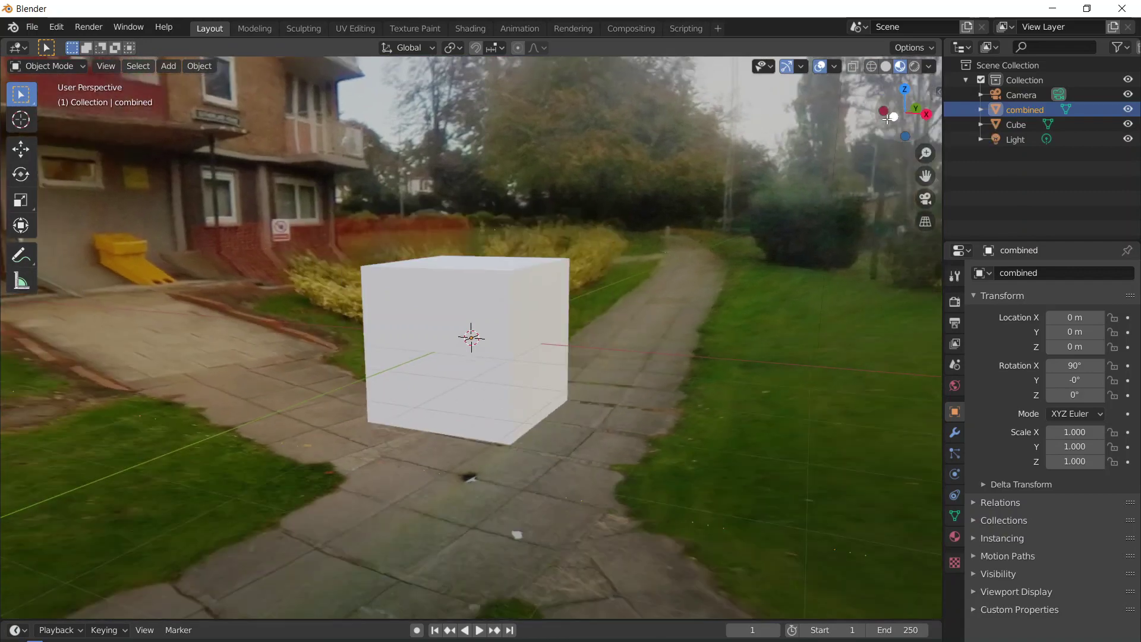
{"action": "mouse_move", "coordinate": [888, 118]}
{"action": "left_mouse_down"}
{"action": "mouse_move", "coordinate": [889, 133]}
{"action": "mouse_move", "coordinate": [883, 116]}
{"action": "left_mouse_up"}
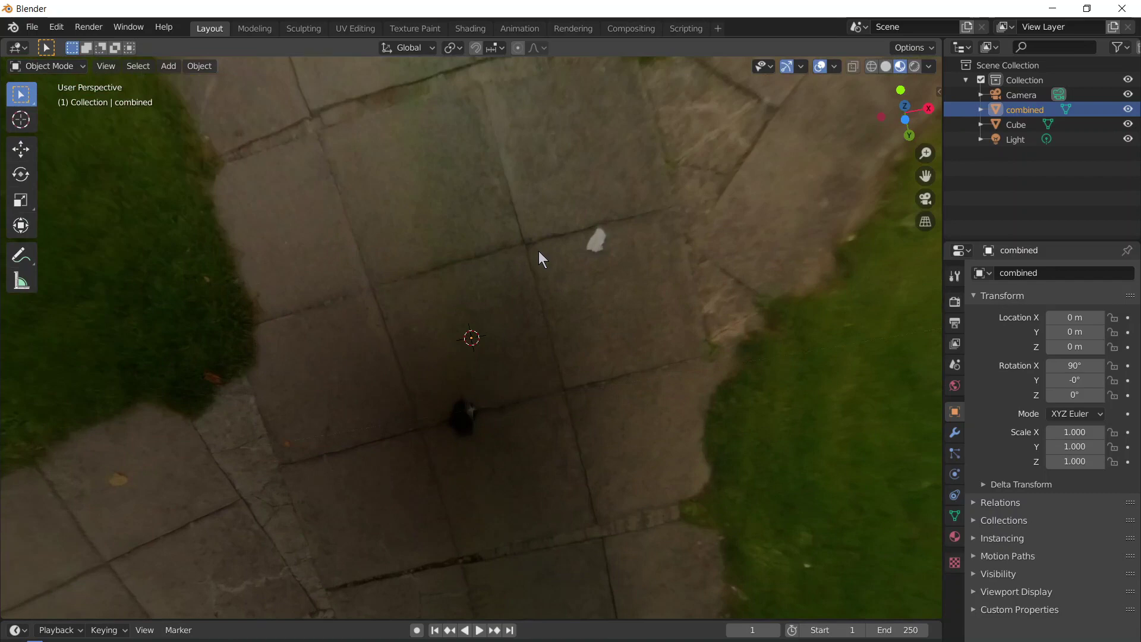
- Examine the combined mesh from above, looking at the path junction and outer edge, and from farther out around the cube
{"action": "scroll", "coordinate": [480, 351], "scroll_direction": "up", "scroll_amount": 2}
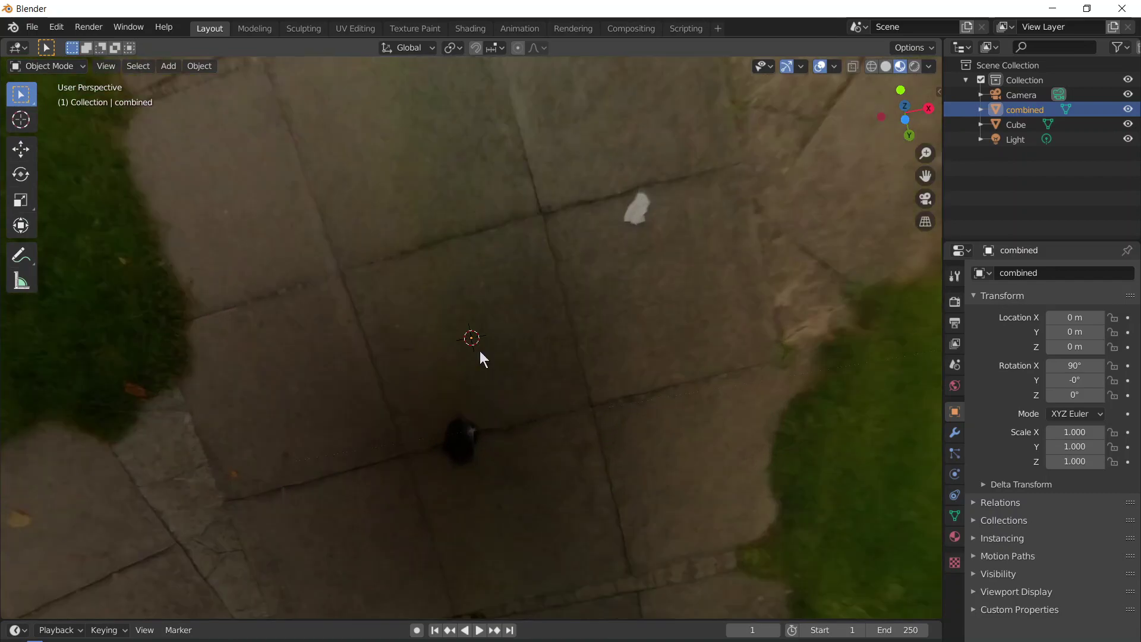
{"action": "scroll", "coordinate": [479, 350], "scroll_direction": "down", "scroll_amount": 4}
{"action": "left_click_drag", "start_coordinate": [484, 343], "coordinate": [511, 188]}
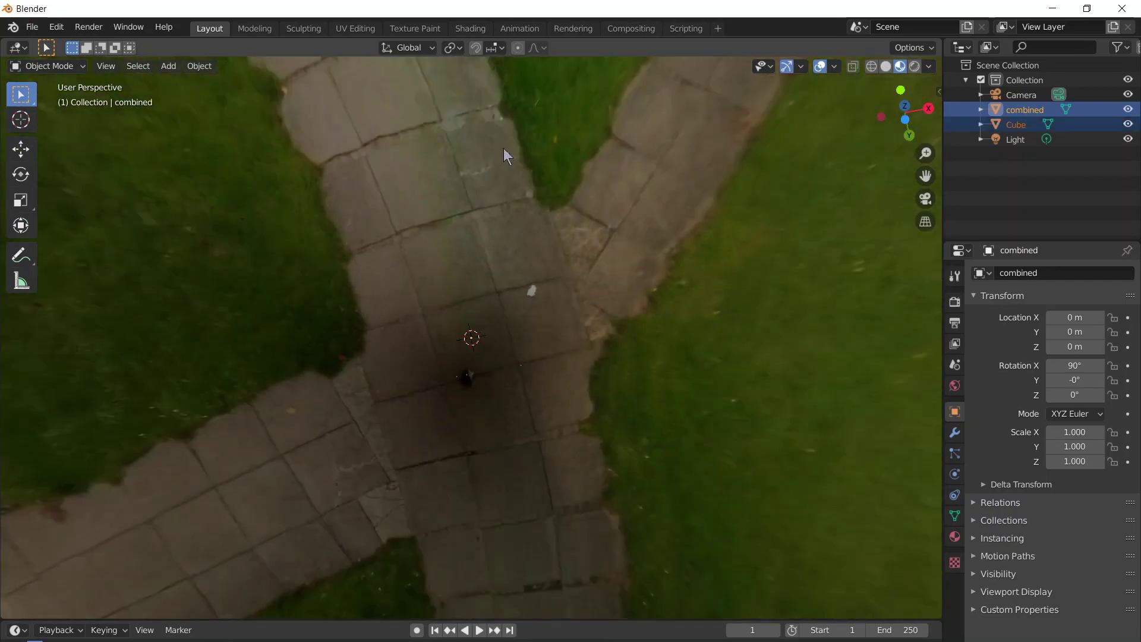
{"action": "scroll", "coordinate": [504, 148], "scroll_direction": "down", "scroll_amount": 3}
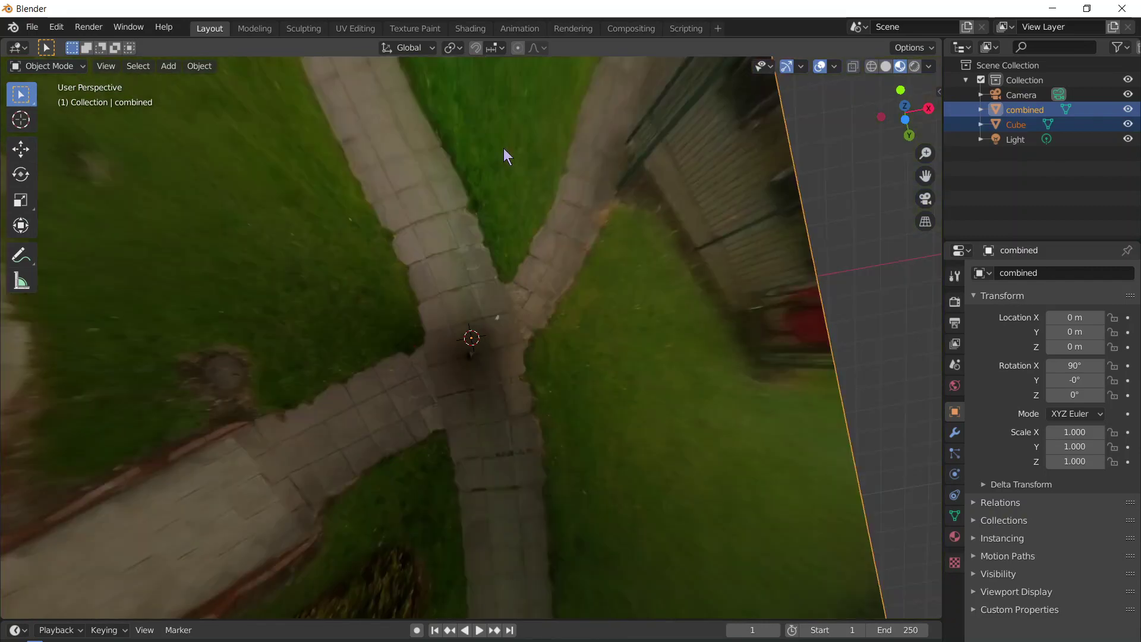
{"action": "left_click_drag", "start_coordinate": [505, 148], "coordinate": [532, 47]}
{"action": "left_click_drag", "start_coordinate": [495, 203], "coordinate": [523, 8]}
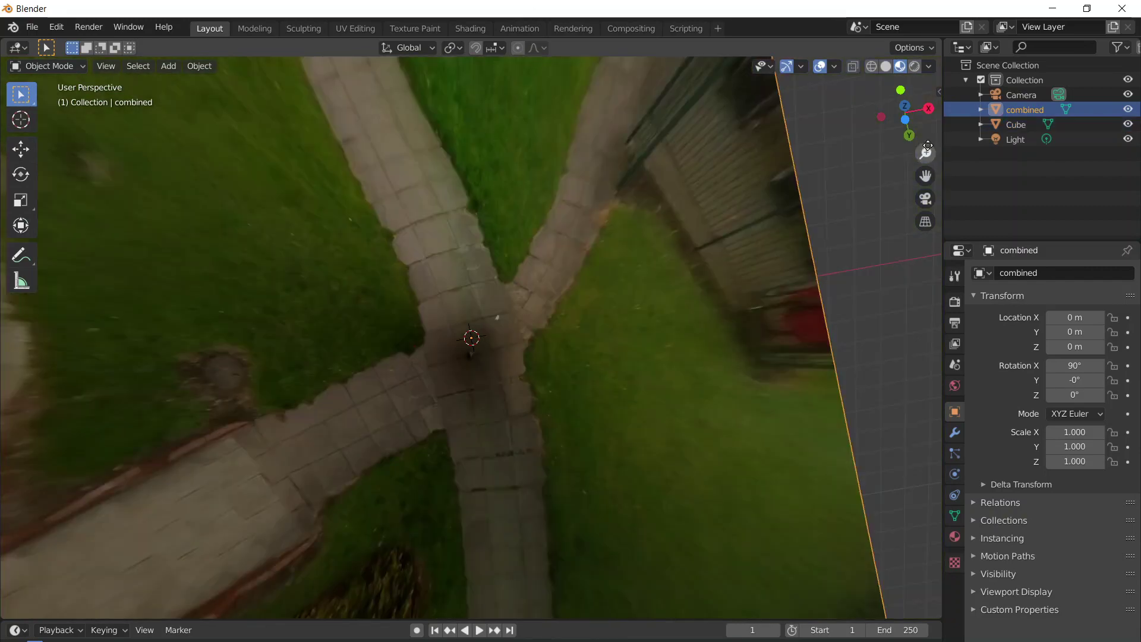
{"action": "left_click_drag", "start_coordinate": [908, 133], "coordinate": [909, 179]}
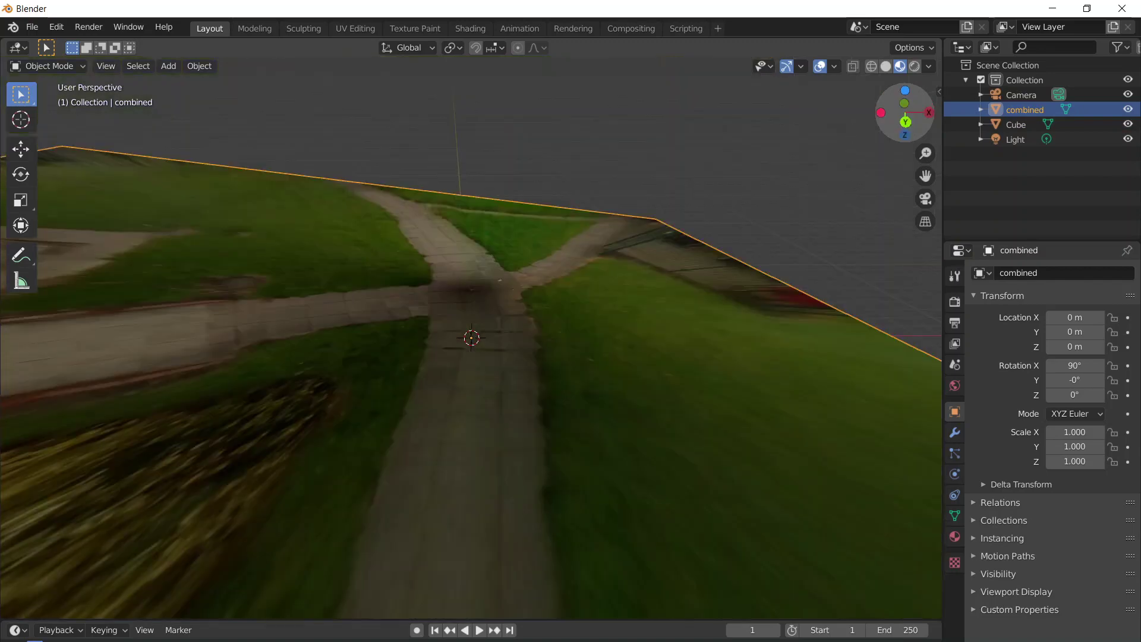
{"action": "left_click_drag", "start_coordinate": [908, 179], "coordinate": [689, 119]}
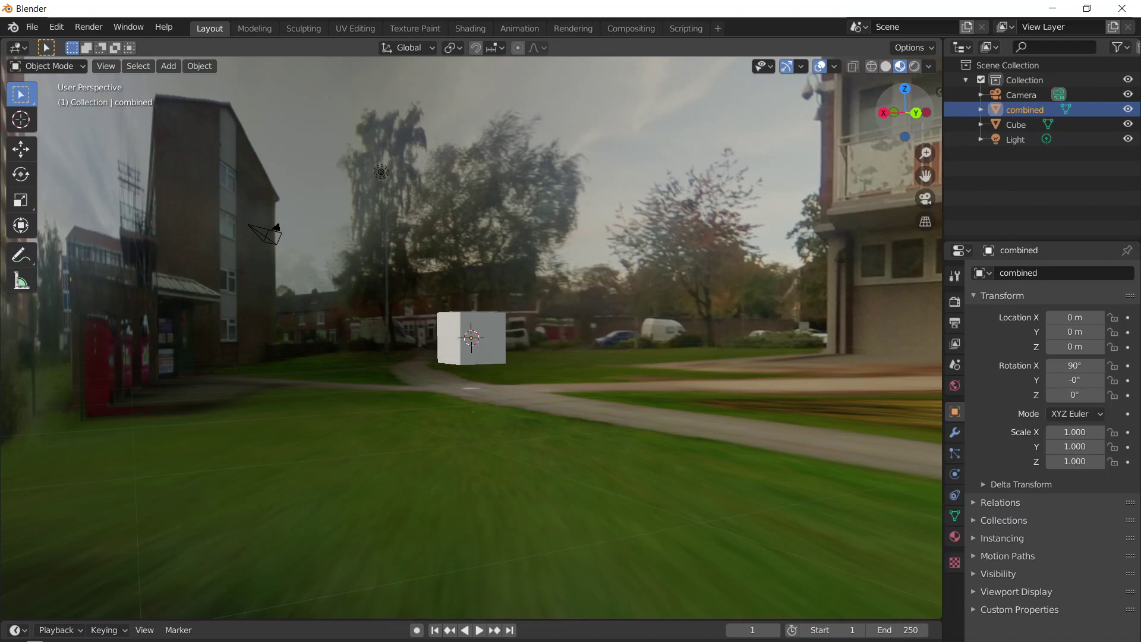
{"action": "middle_click_drag", "start_coordinate": [535, 325], "coordinate": [562, 326]}
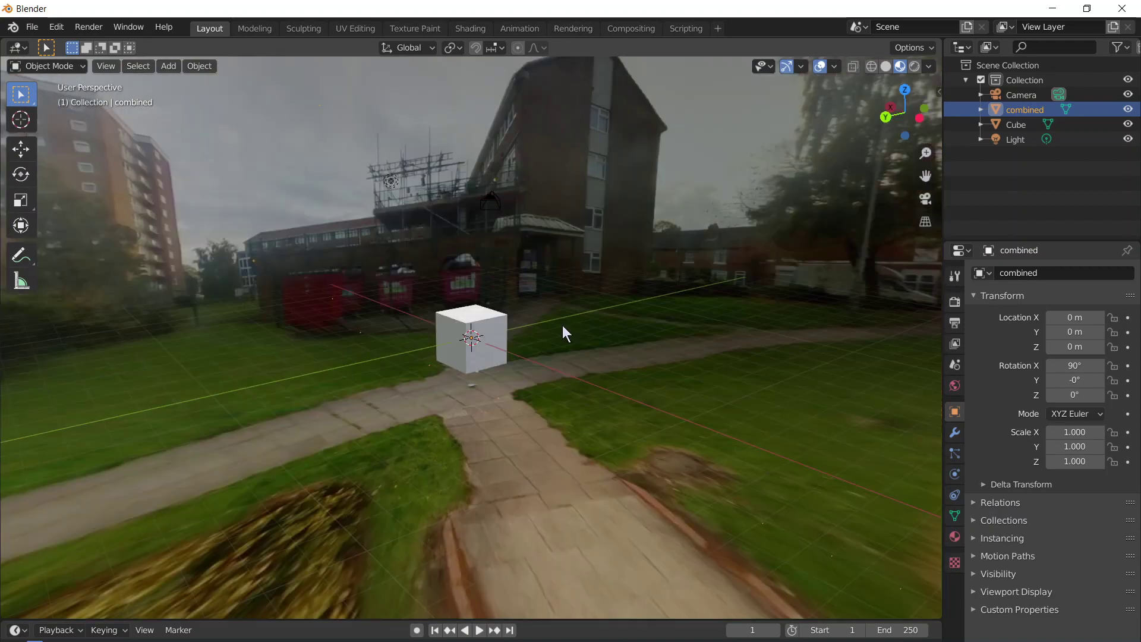
{"action": "left_click", "coordinate": [499, 336]}
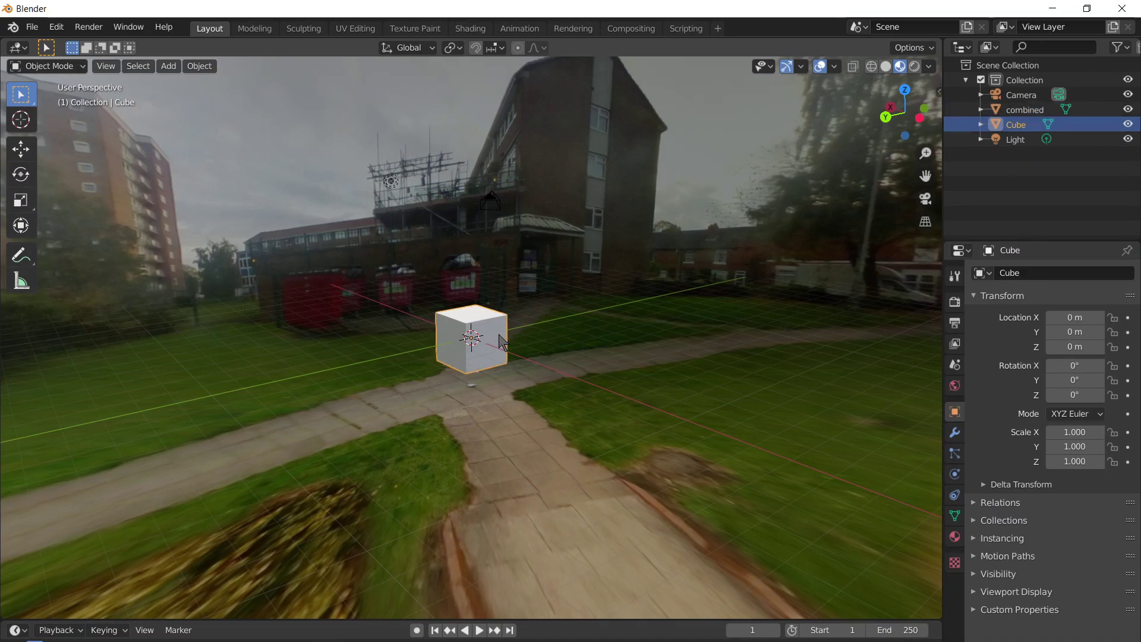
{"action": "left_click", "coordinate": [500, 339]}
{"action": "key", "text": "x"}
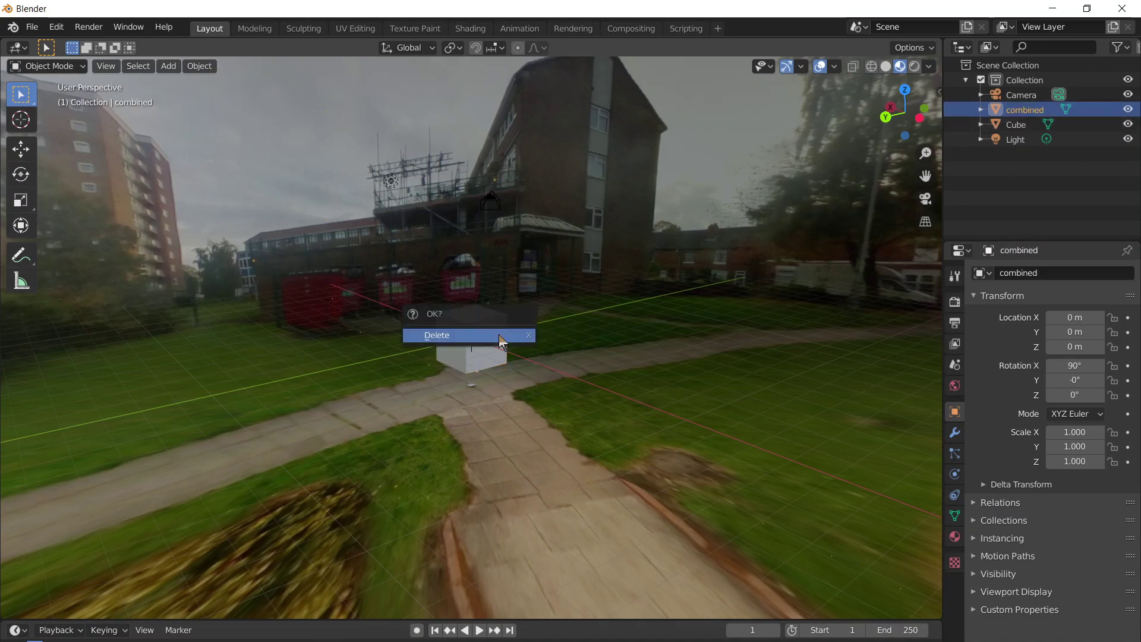
{"action": "left_click", "coordinate": [499, 334]}
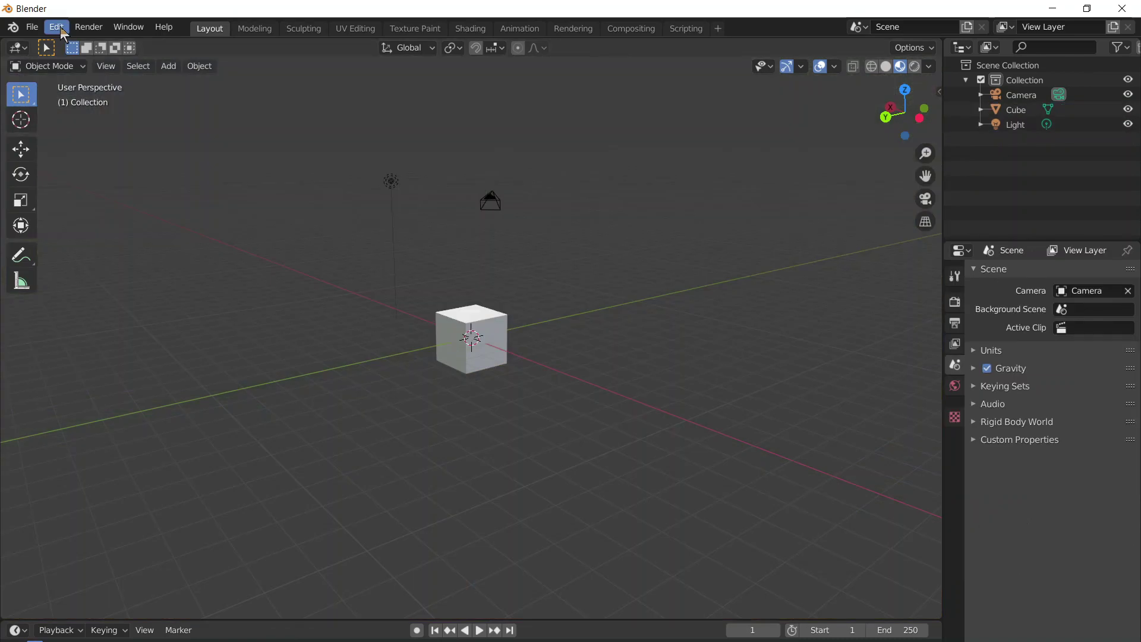
{"action": "left_click", "coordinate": [56, 27]}
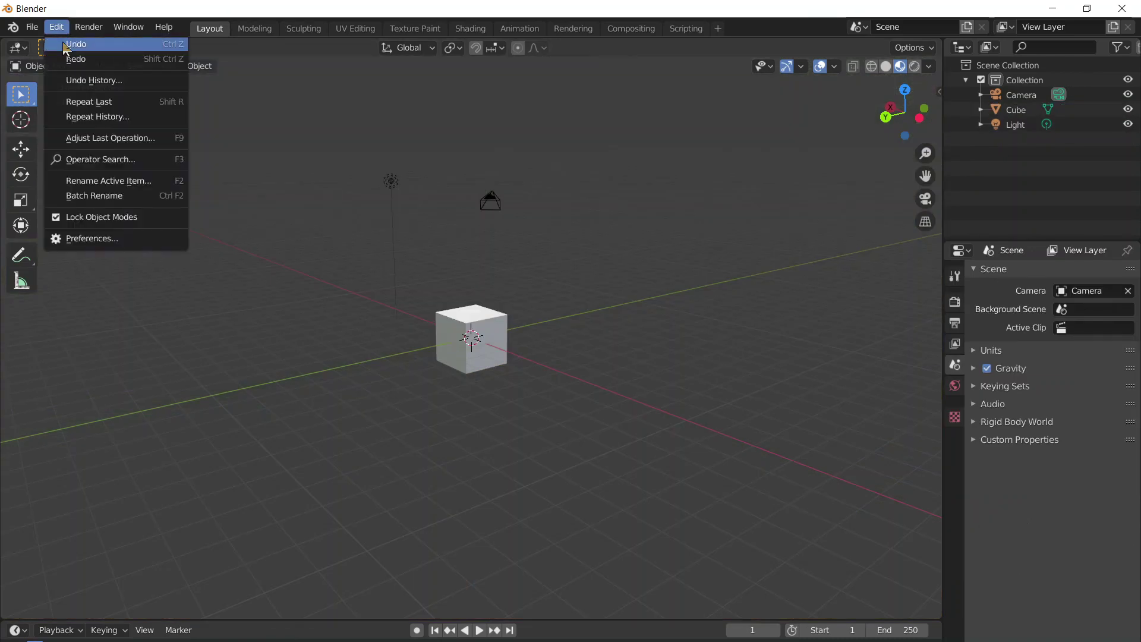
{"action": "left_click", "coordinate": [66, 45]}
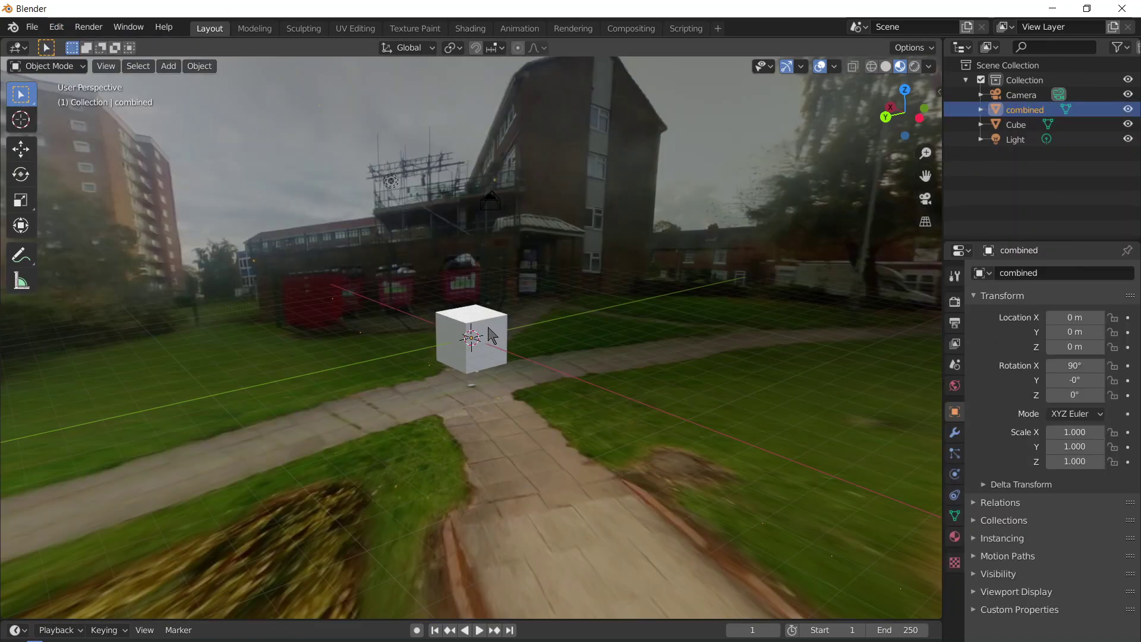
- Delete the default cube from the middle of the scene, keeping the combined mesh
{"action": "left_click", "coordinate": [489, 328]}
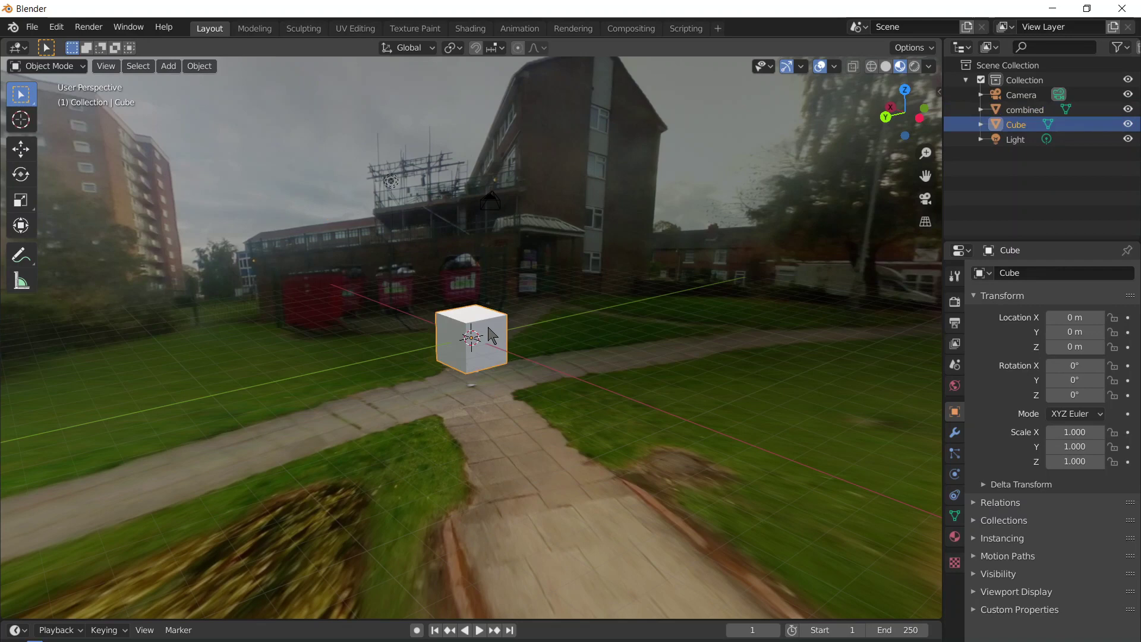
{"action": "key", "text": "x"}
{"action": "left_click", "coordinate": [489, 328]}
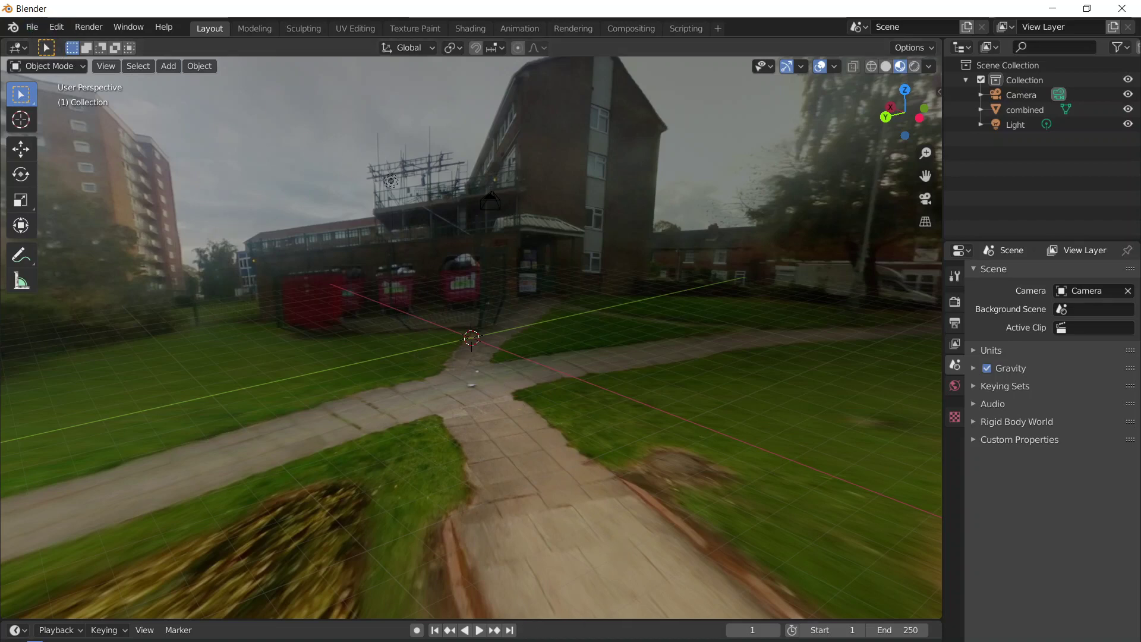
- Minimize Blender and switch to the Chrome window showing the YouTube channel page
{"action": "mouse_move", "coordinate": [621, 641]}
{"action": "left_click", "coordinate": [1059, 12]}
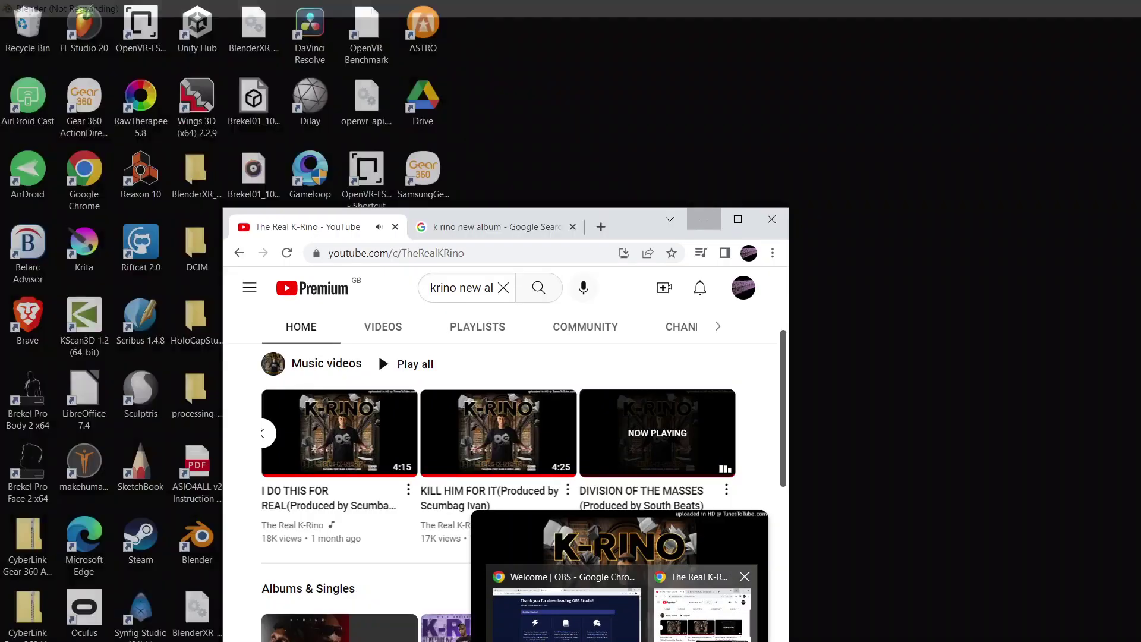
{"action": "left_click", "coordinate": [702, 616]}
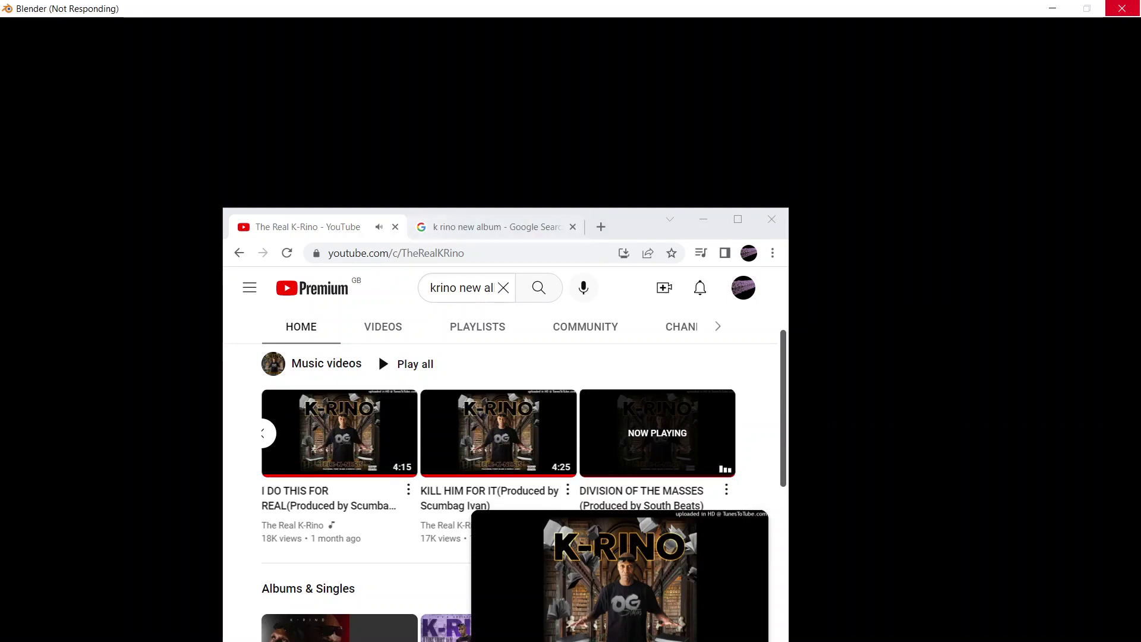
- Leave the album search results for the new tab page and open Google Drive from the Google apps
{"action": "mouse_move", "coordinate": [552, 541]}
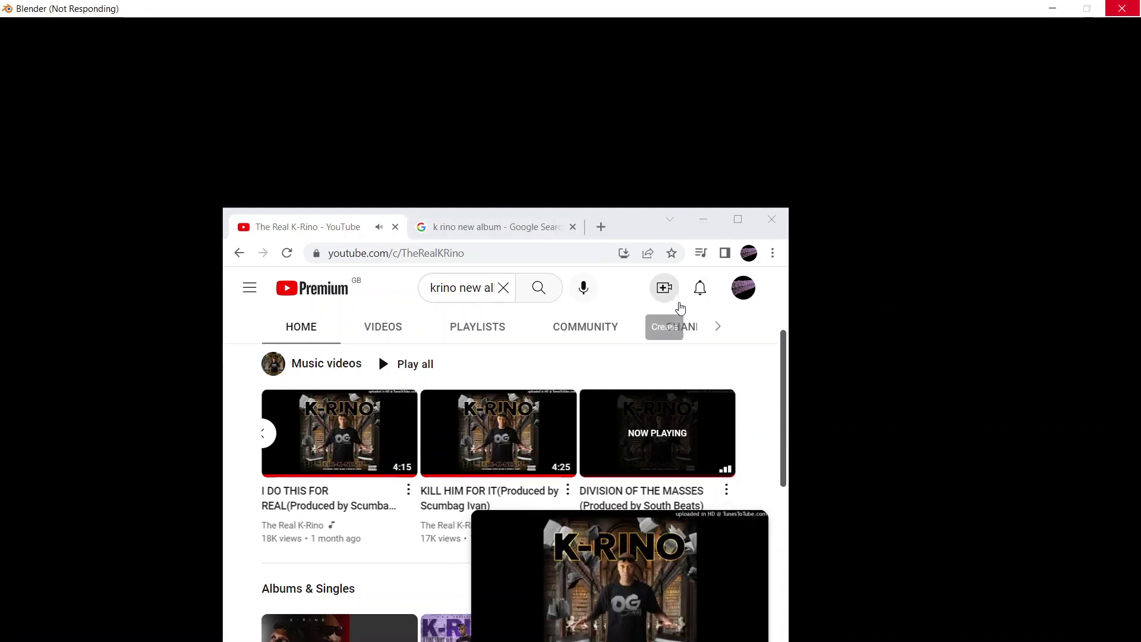
{"action": "left_click", "coordinate": [523, 234]}
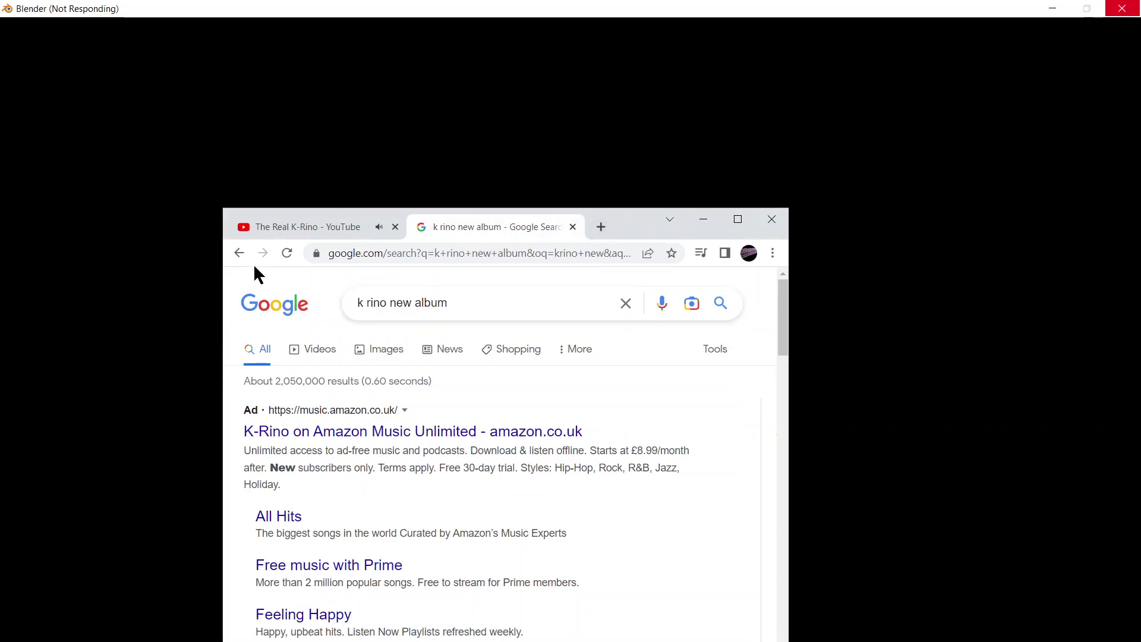
{"action": "left_click", "coordinate": [240, 254]}
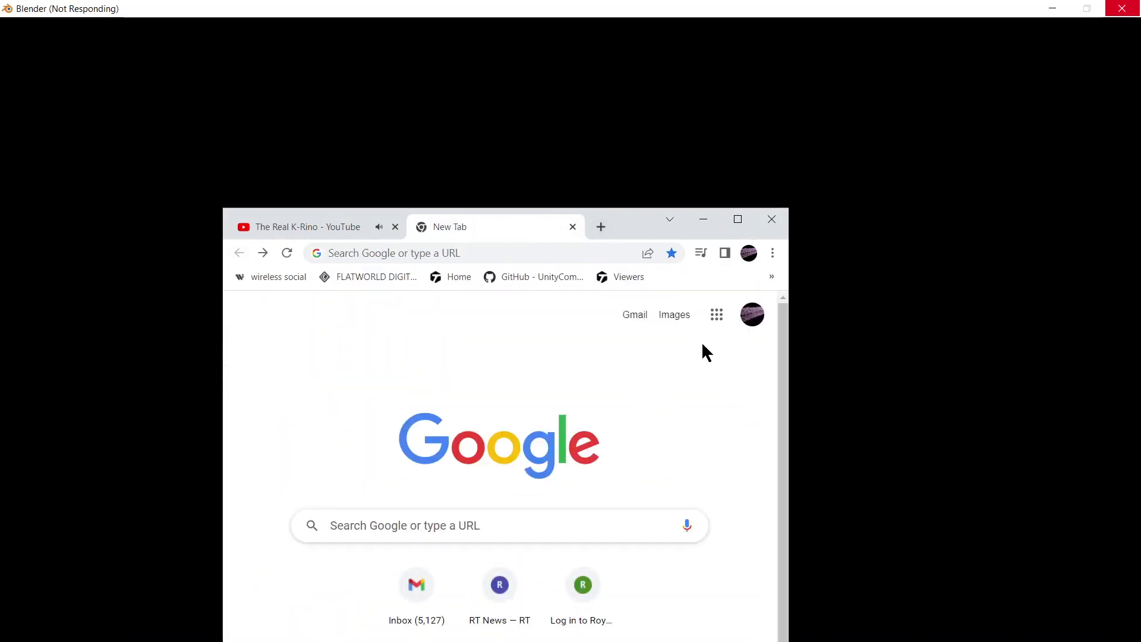
{"action": "left_click", "coordinate": [717, 315]}
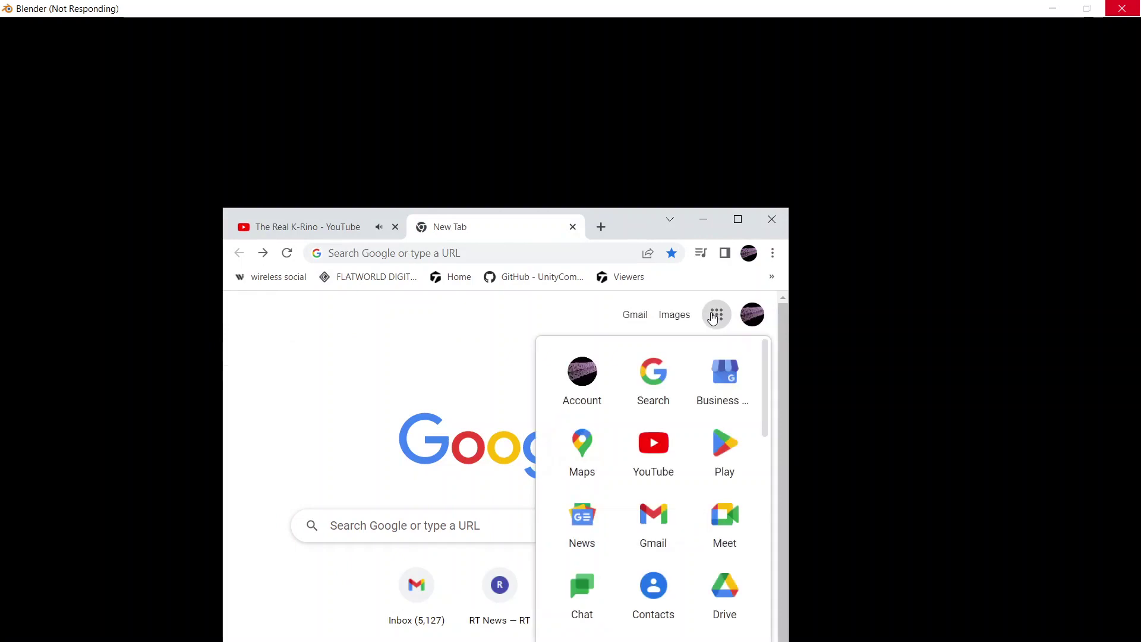
{"action": "left_click", "coordinate": [718, 588]}
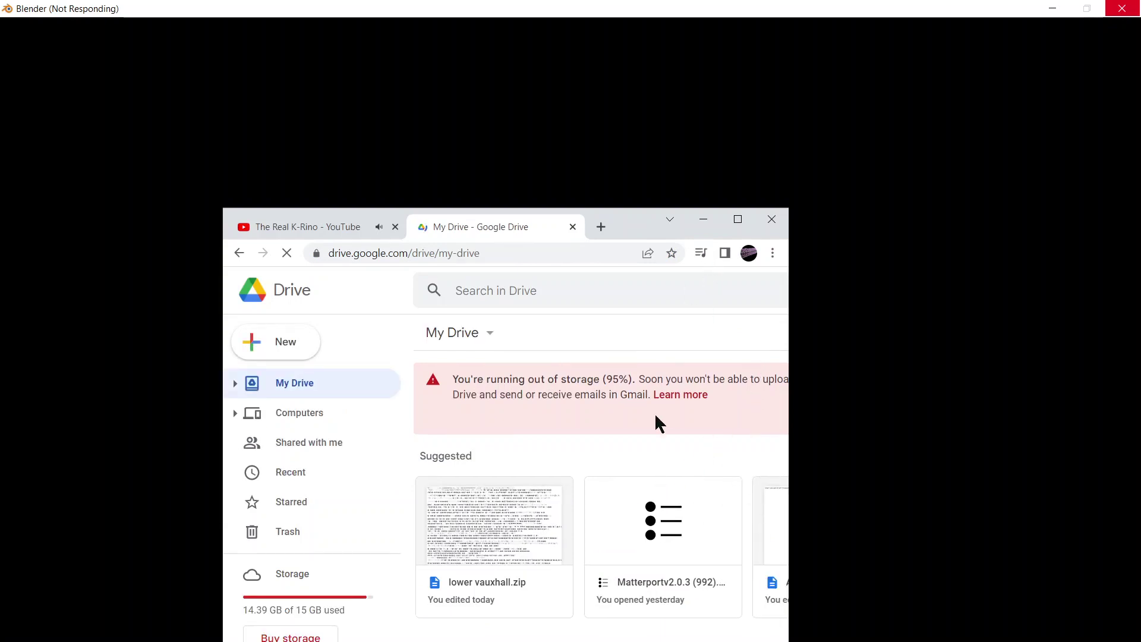
- Find and open the walkabouts folder in My Drive that holds the hall and outside block one subfolders
{"action": "scroll", "coordinate": [654, 421], "scroll_direction": "down", "scroll_amount": 3}
{"action": "scroll", "coordinate": [657, 424], "scroll_direction": "down", "scroll_amount": 2}
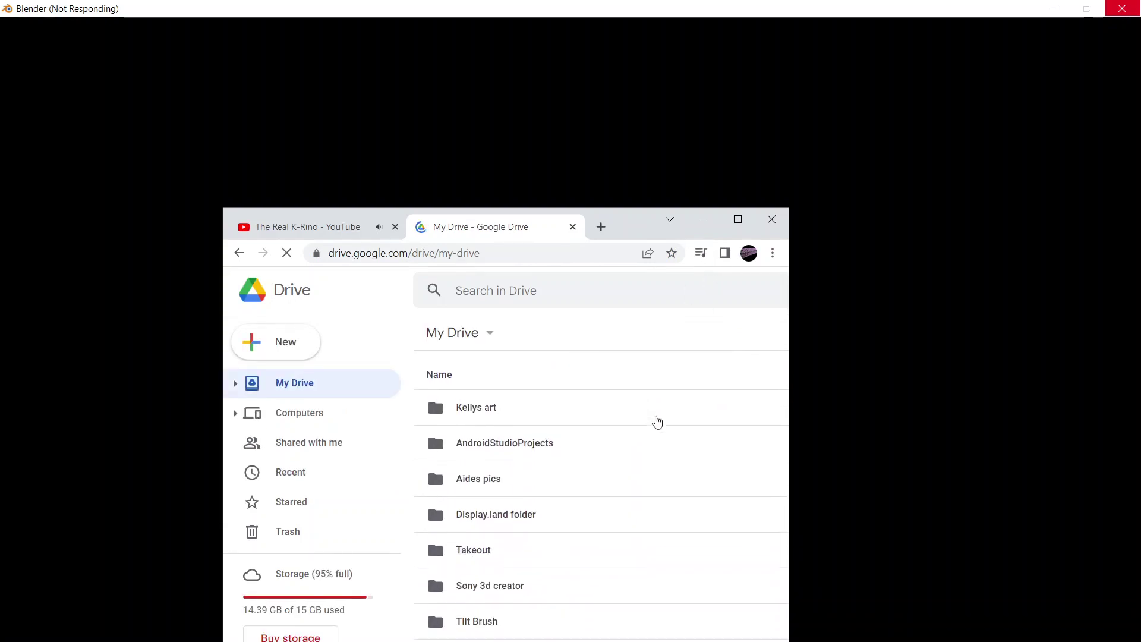
{"action": "scroll", "coordinate": [658, 423], "scroll_direction": "down", "scroll_amount": 3}
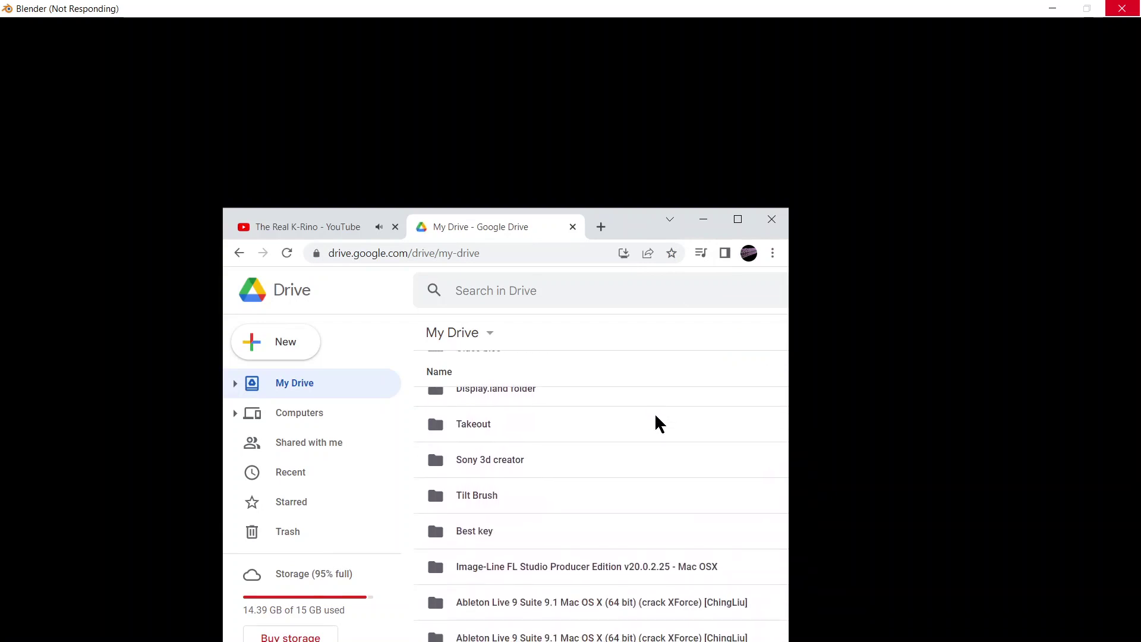
{"action": "scroll", "coordinate": [658, 423], "scroll_direction": "down", "scroll_amount": 1}
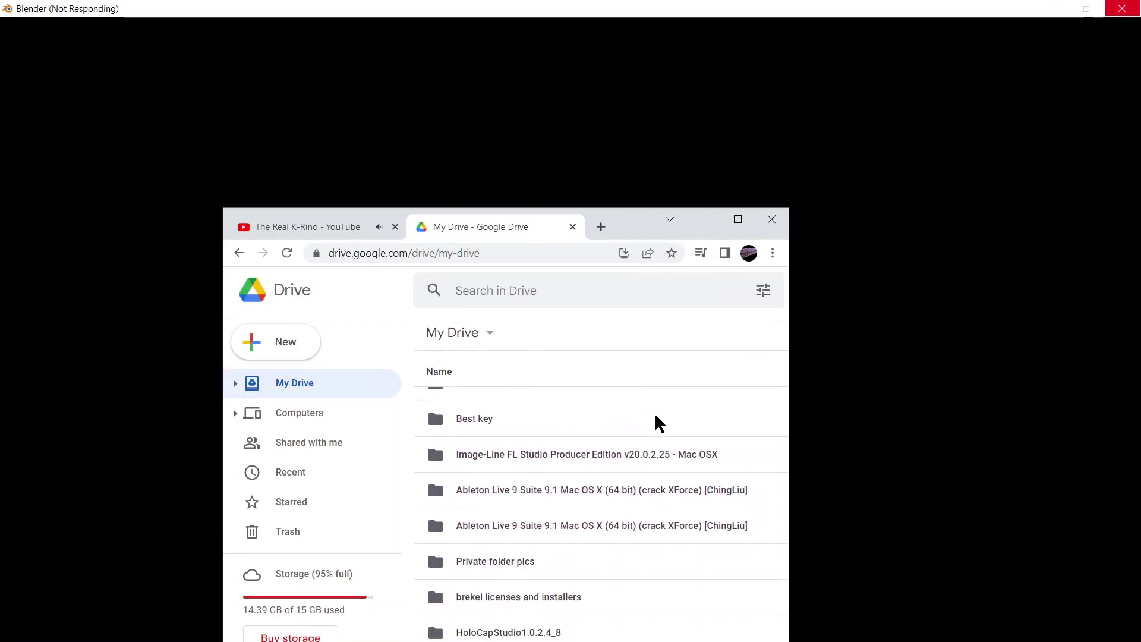
{"action": "scroll", "coordinate": [658, 424], "scroll_direction": "down", "scroll_amount": 1}
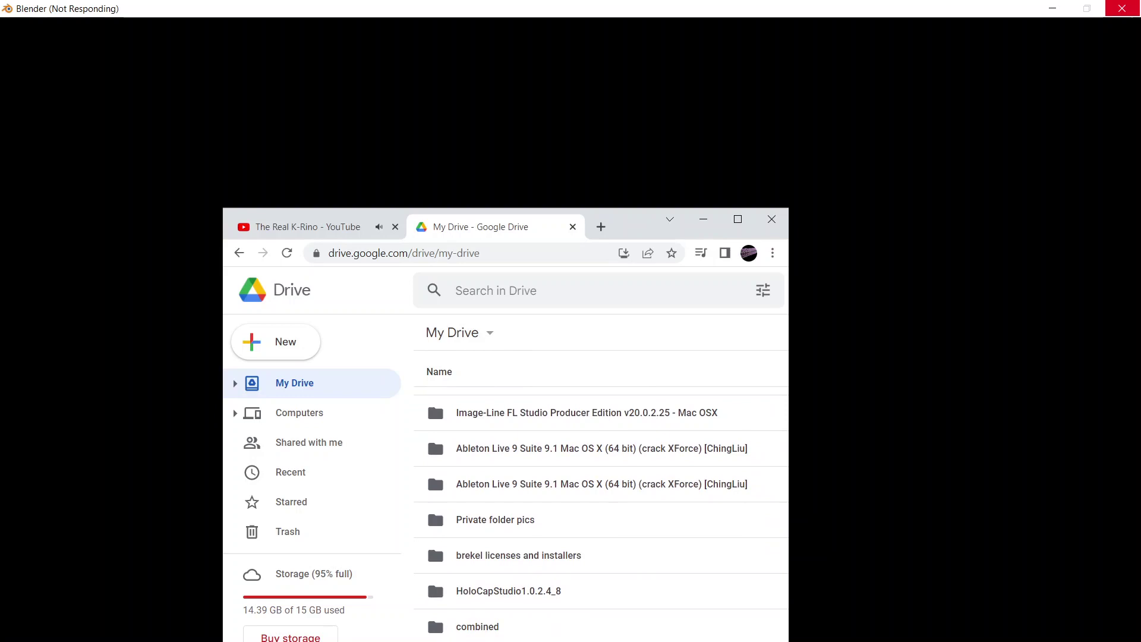
{"action": "key", "text": "Return"}
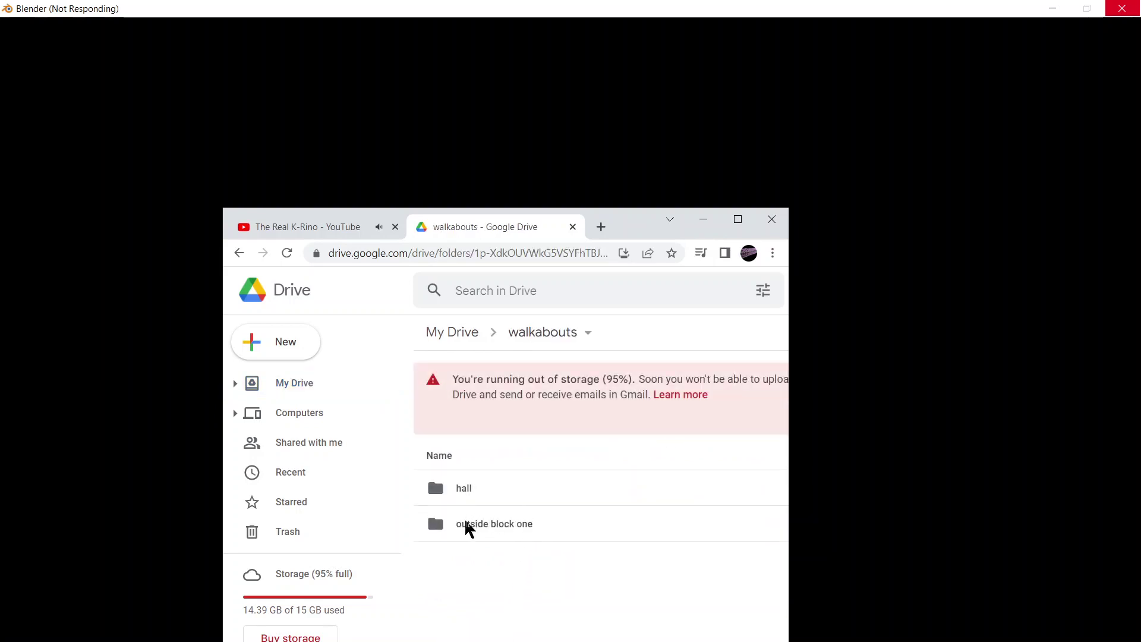
- Open the outside block one subfolder to view its files
{"action": "left_click", "coordinate": [468, 528]}
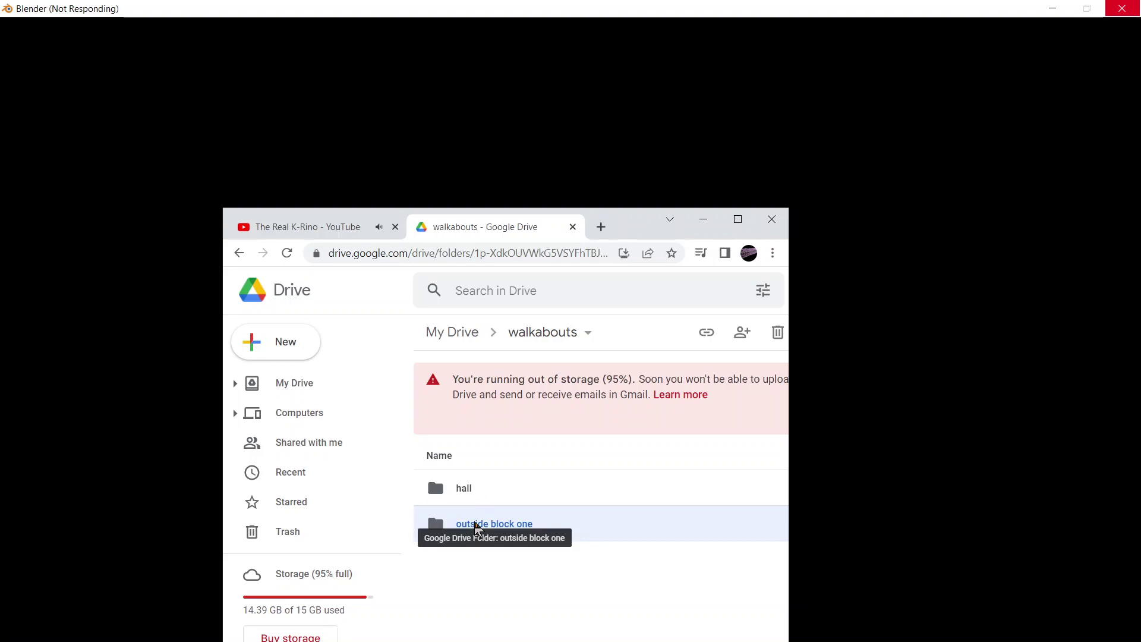
{"action": "right_click", "coordinate": [476, 528]}
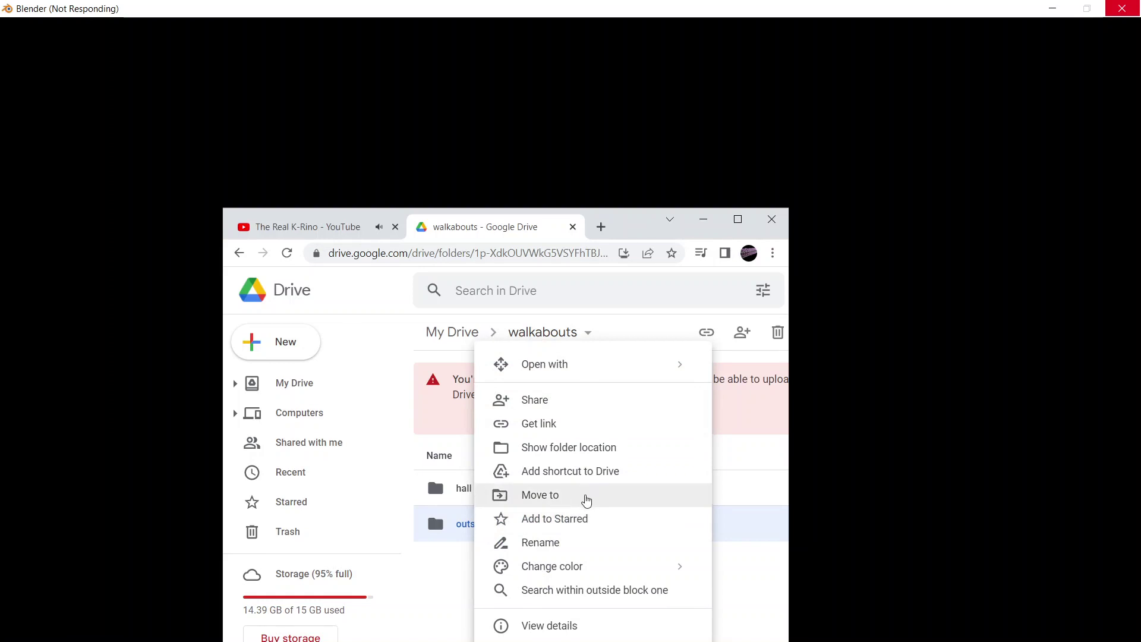
{"action": "mouse_move", "coordinate": [575, 566]}
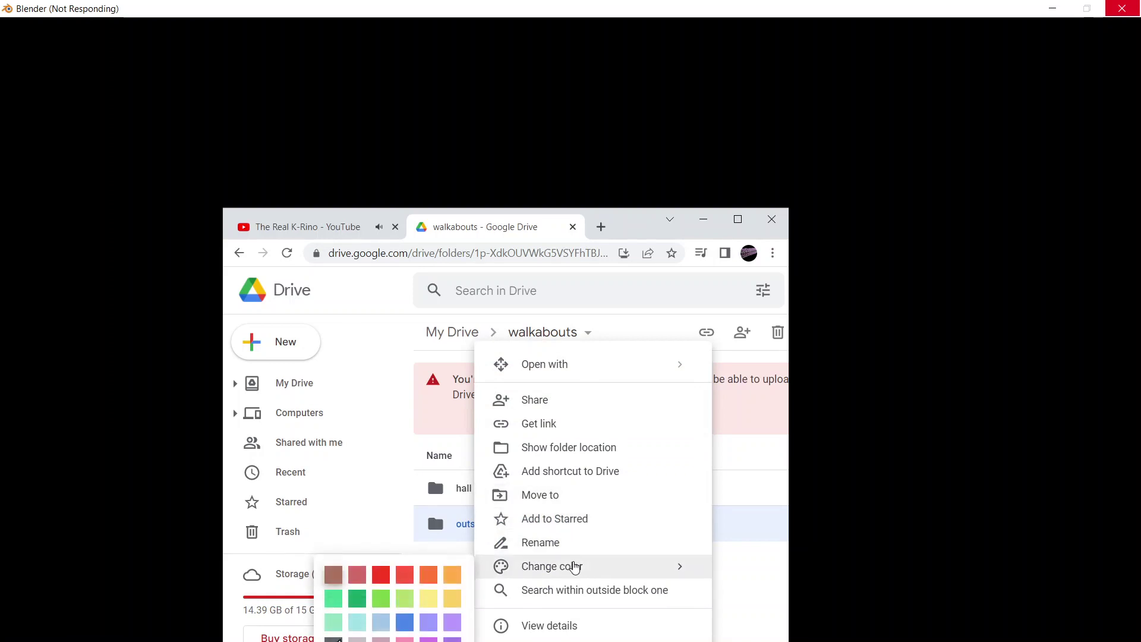
{"action": "left_click", "coordinate": [440, 525]}
{"action": "double_click", "coordinate": [440, 525]}
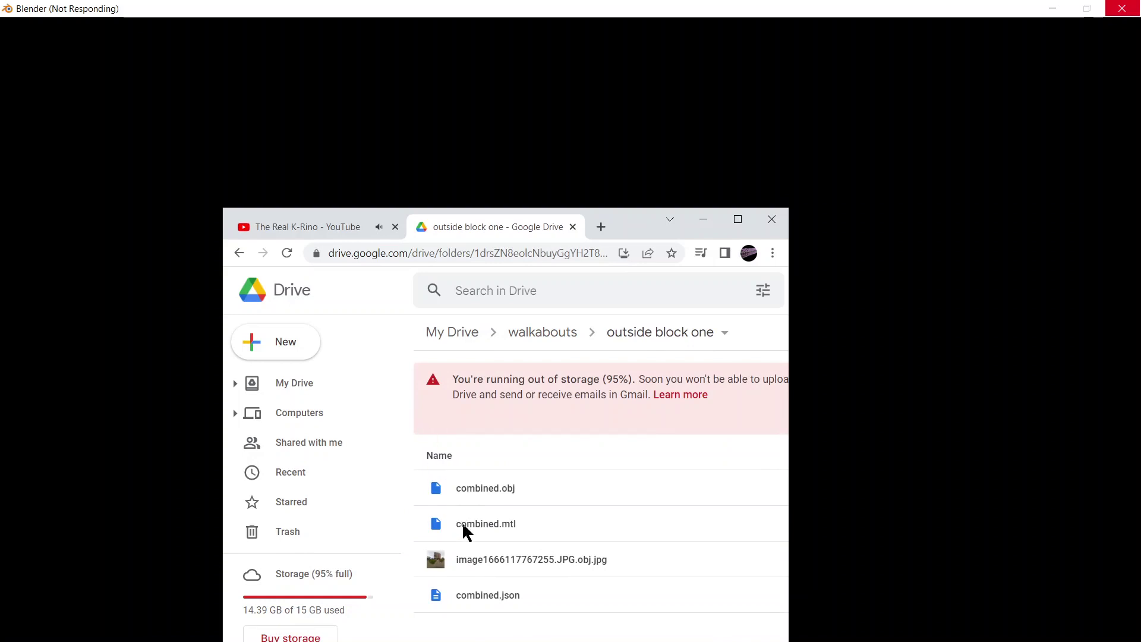
- Preview the image1666117767255.JPG.obj.jpg texture, close the preview and go back to My Drive
{"action": "left_click", "coordinate": [472, 564]}
{"action": "double_click", "coordinate": [471, 564]}
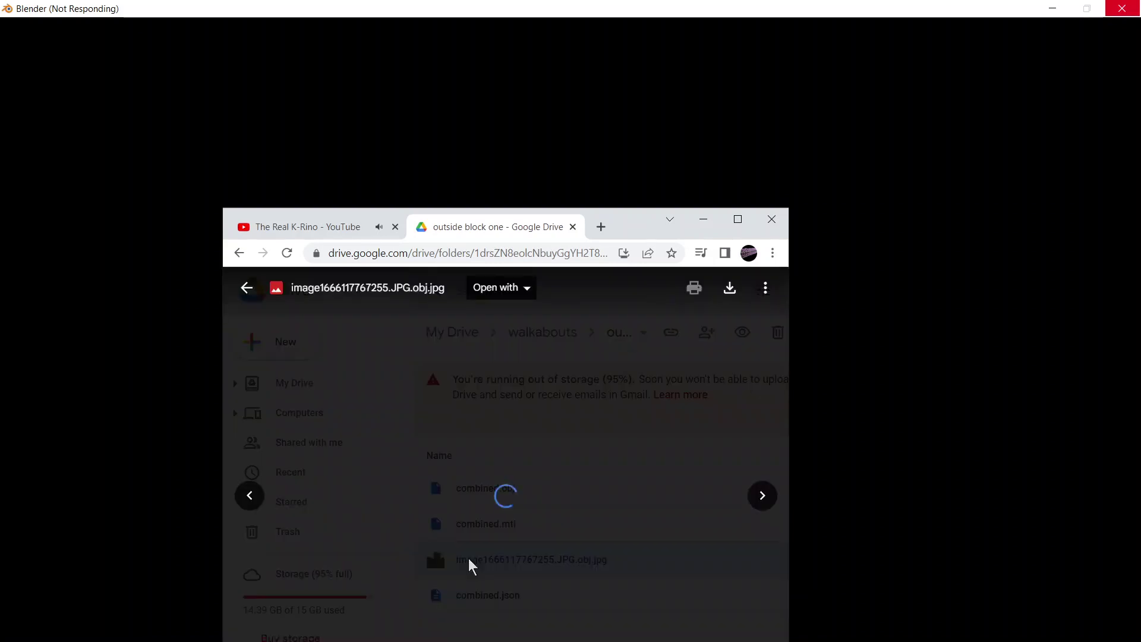
{"action": "left_click", "coordinate": [245, 288]}
{"action": "left_click", "coordinate": [239, 254]}
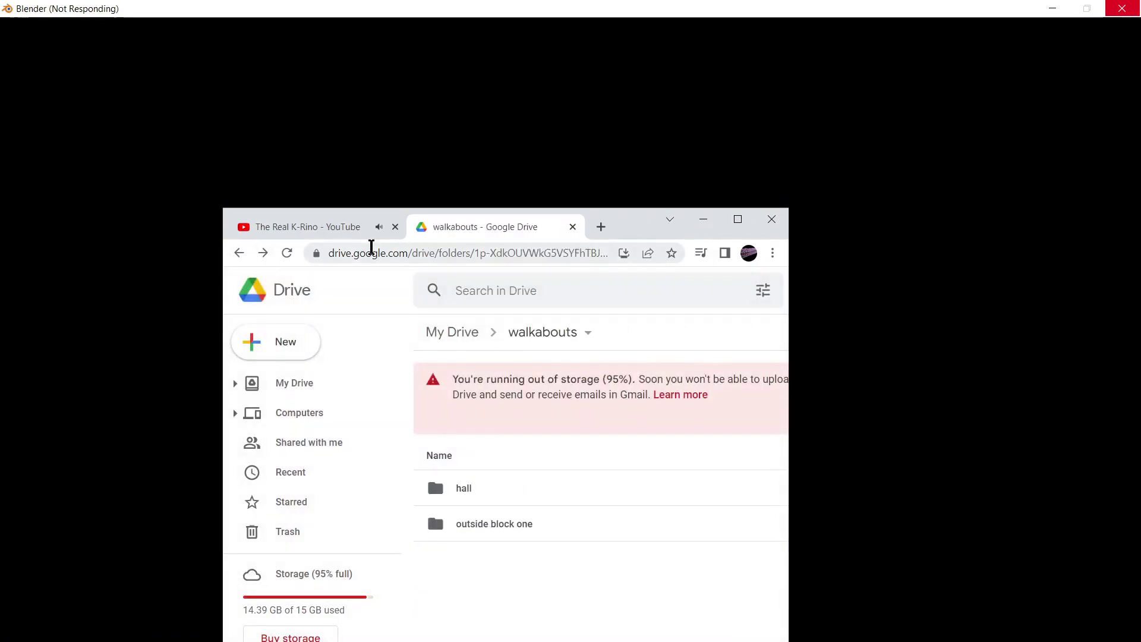
{"action": "left_click", "coordinate": [238, 254]}
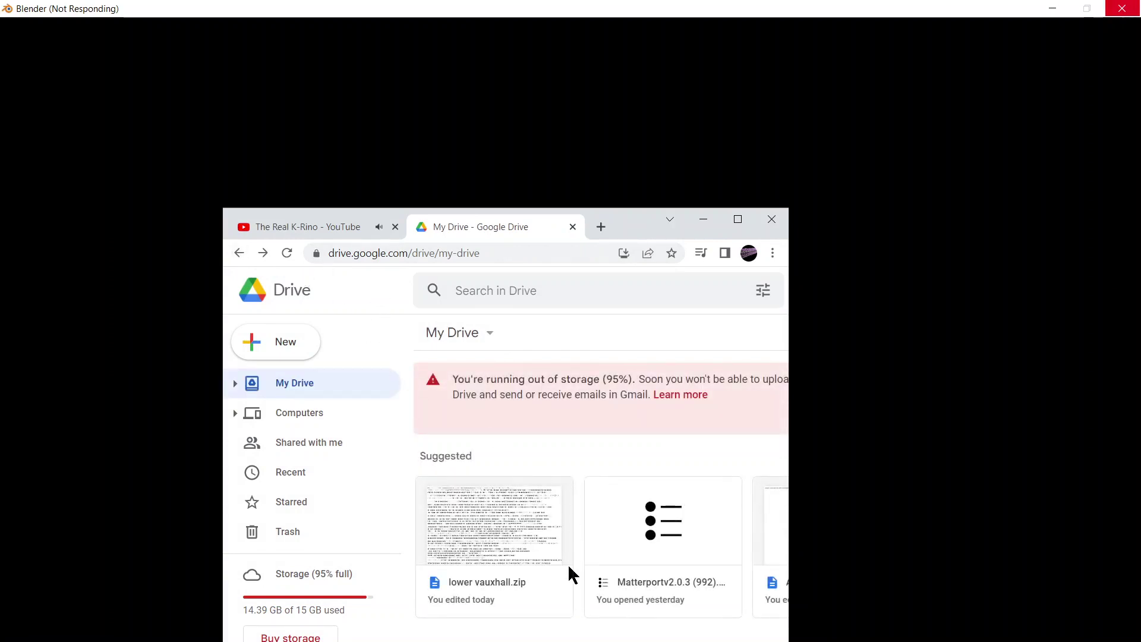
- Open the other walkabouts folder in My Drive, the one listed just below the combined folder
{"action": "scroll", "coordinate": [568, 564], "scroll_direction": "down", "scroll_amount": 5}
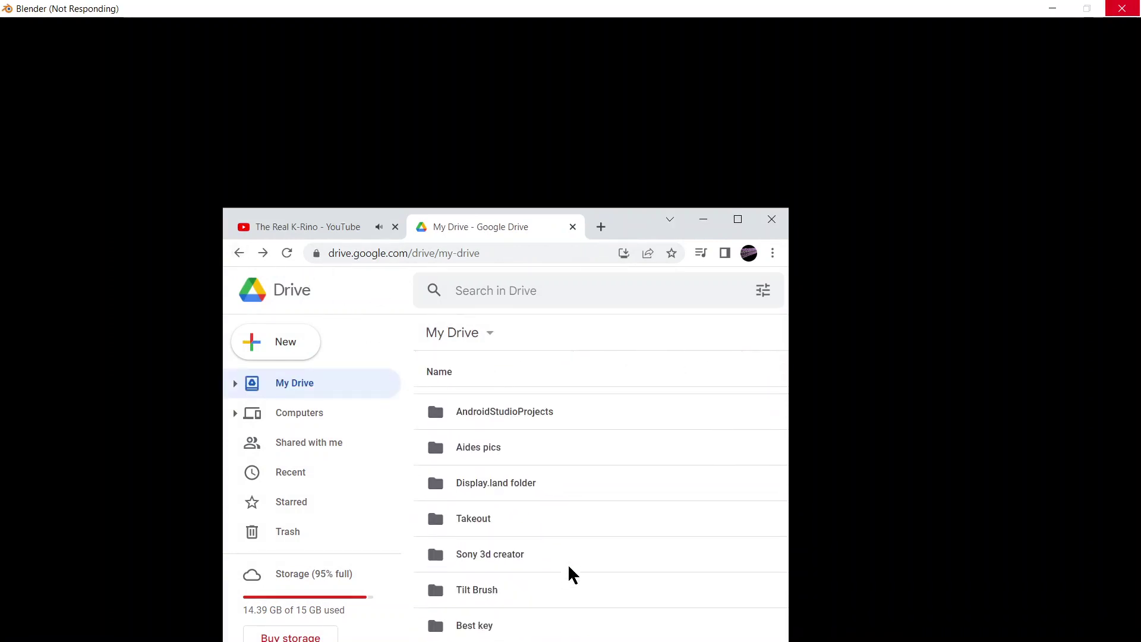
{"action": "scroll", "coordinate": [569, 573], "scroll_direction": "down", "scroll_amount": 3}
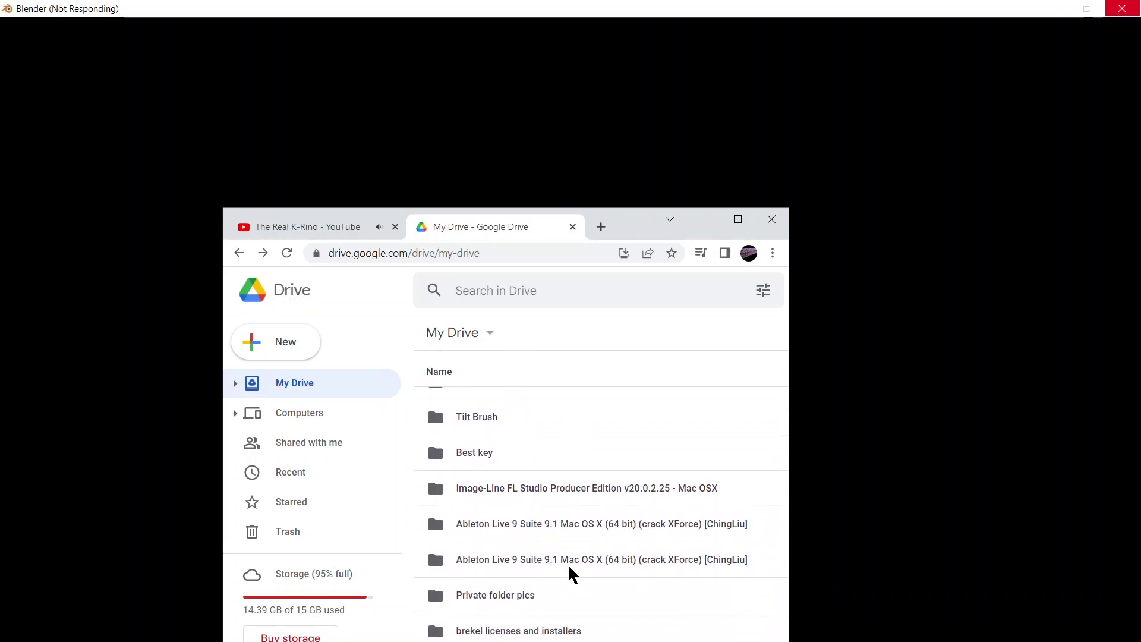
{"action": "scroll", "coordinate": [569, 563], "scroll_direction": "down", "scroll_amount": 1}
{"action": "scroll", "coordinate": [573, 574], "scroll_direction": "down", "scroll_amount": 1}
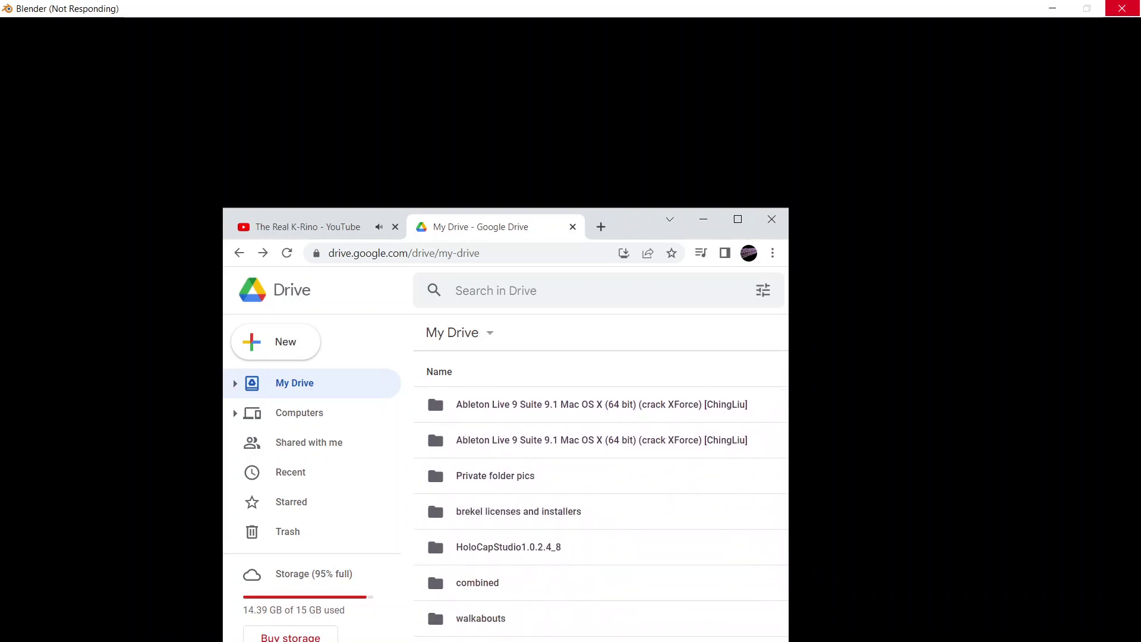
{"action": "double_click", "coordinate": [511, 621]}
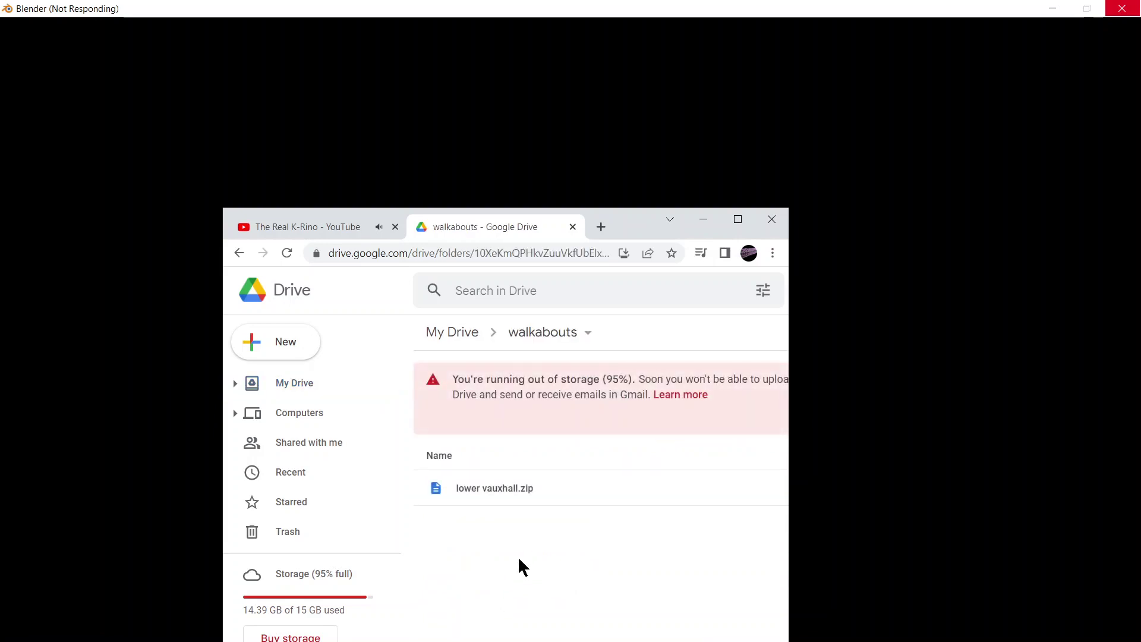
- Download lower vauxhall.zip from Google Drive and open the downloaded archive
{"action": "left_click", "coordinate": [492, 491]}
{"action": "right_click", "coordinate": [491, 491]}
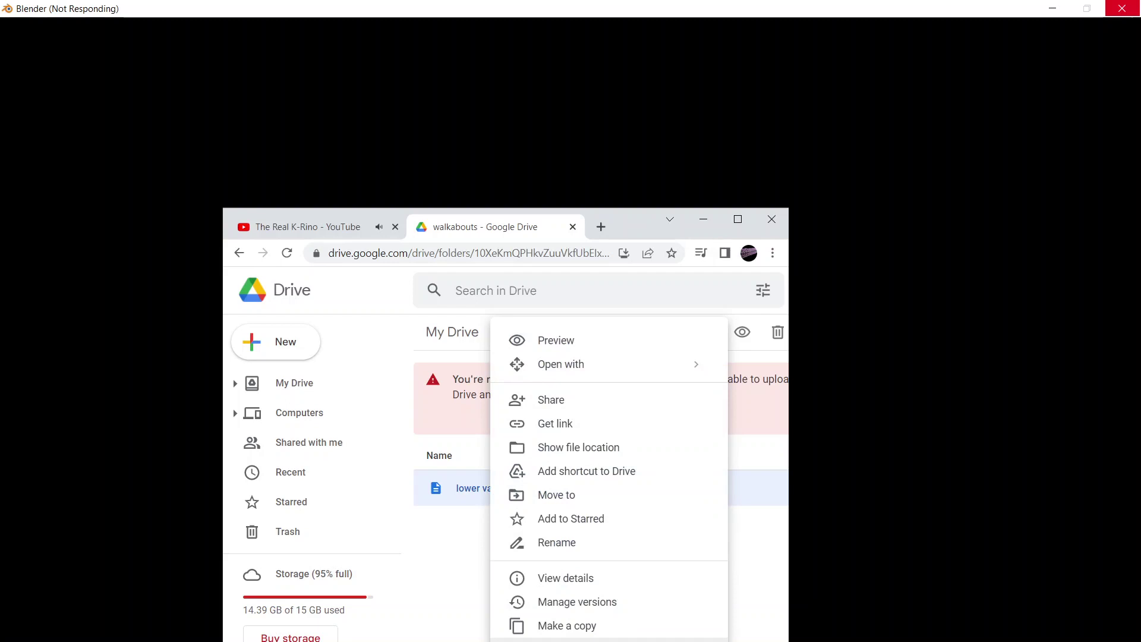
{"action": "key", "text": "Escape"}
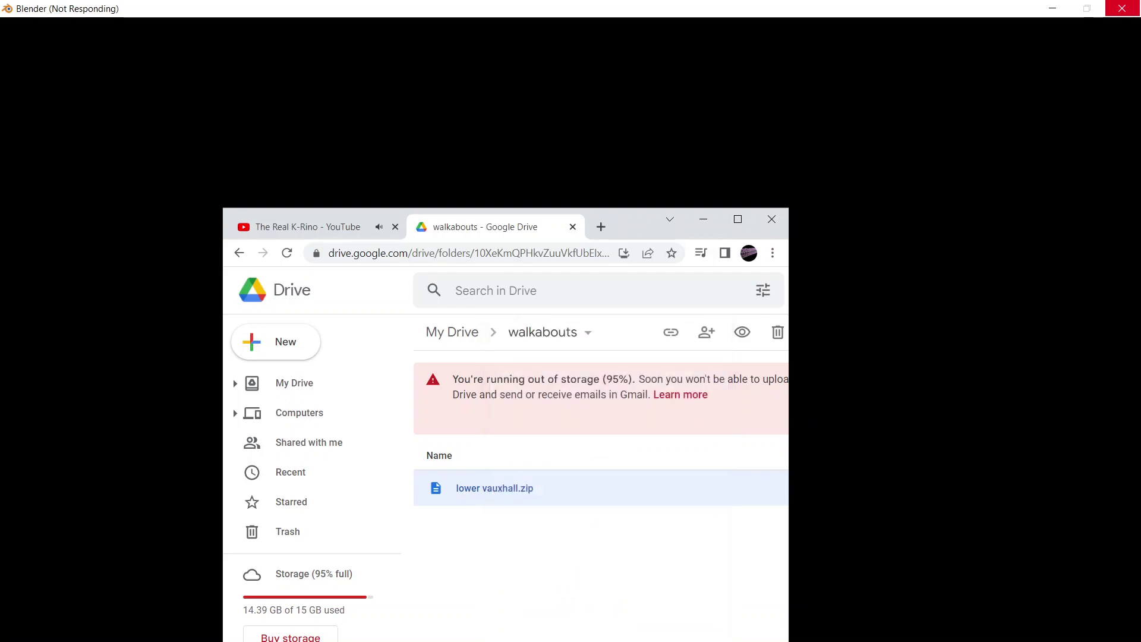
{"action": "key", "text": "Escape"}
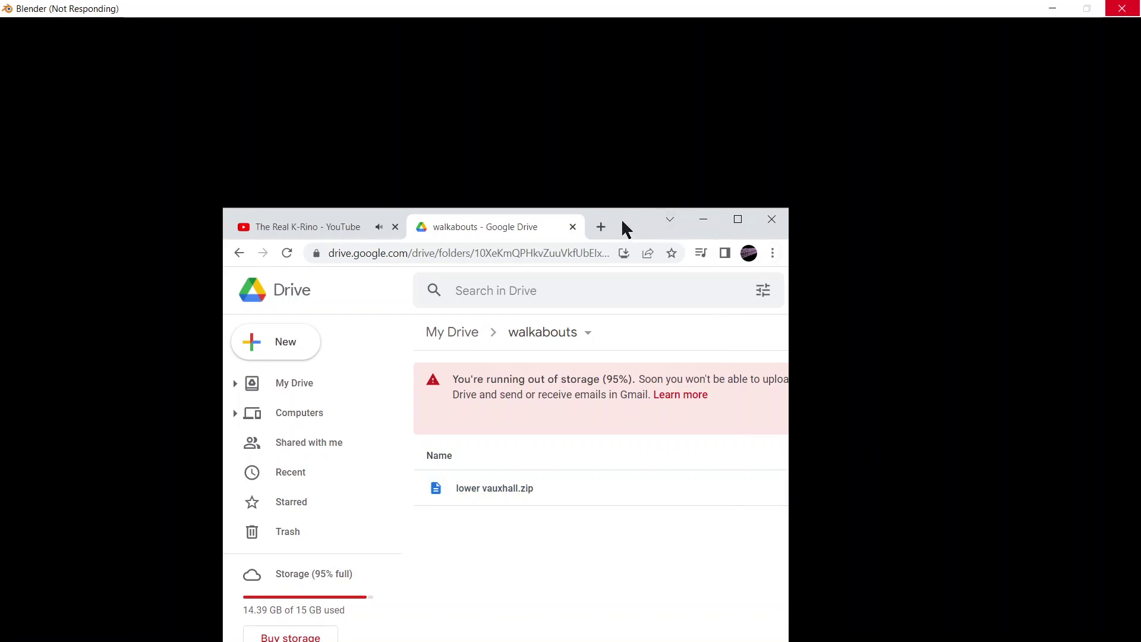
{"action": "left_click_drag", "start_coordinate": [622, 219], "coordinate": [647, 126]}
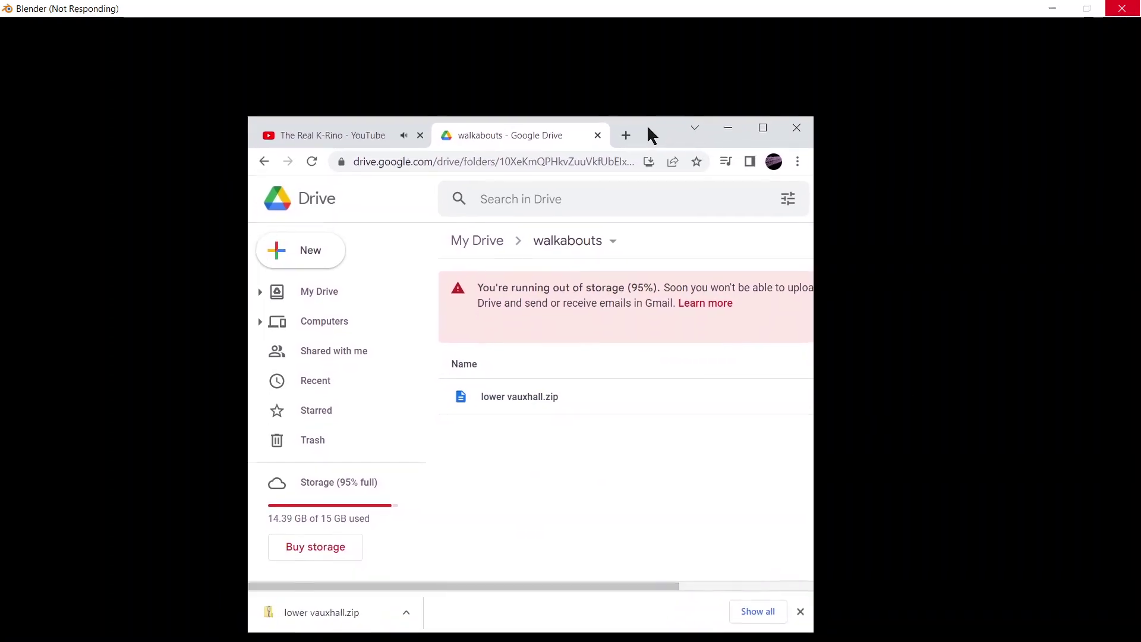
{"action": "left_click", "coordinate": [375, 618]}
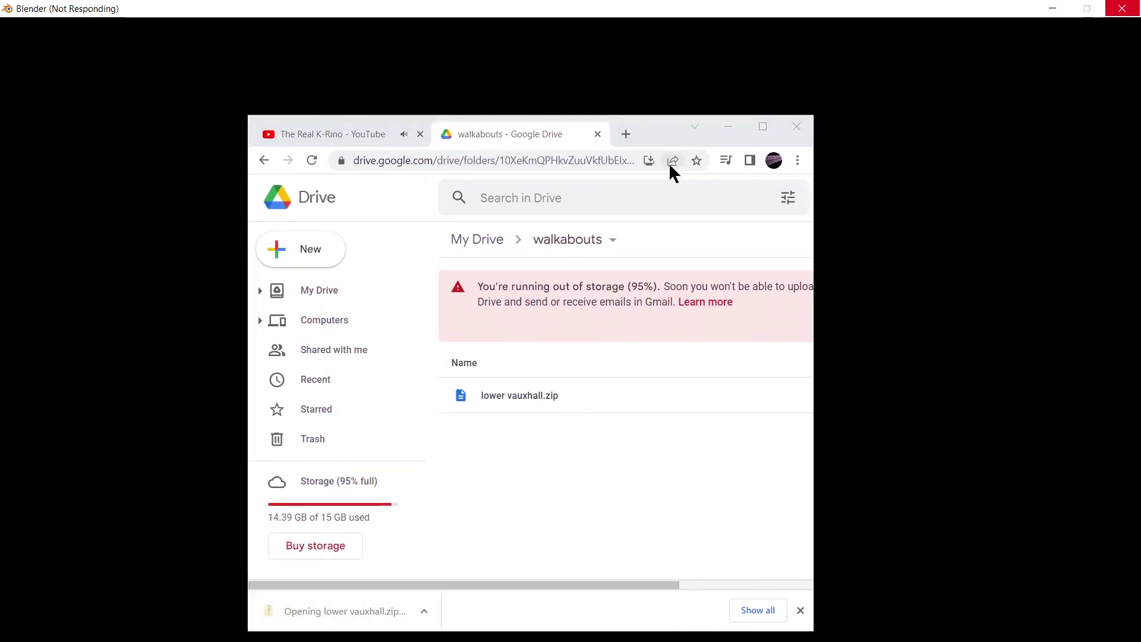
- Close the Google Drive tab and bring the lower vauxhall archive window to the front
{"action": "left_click", "coordinate": [597, 135]}
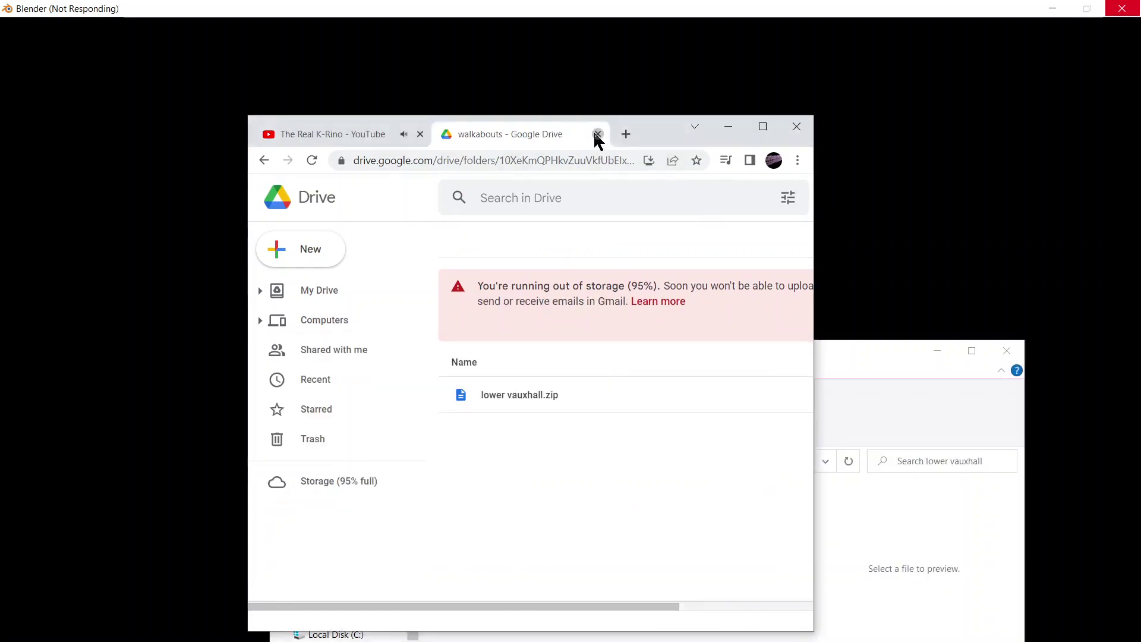
{"action": "left_click", "coordinate": [598, 135]}
{"action": "left_click", "coordinate": [857, 368]}
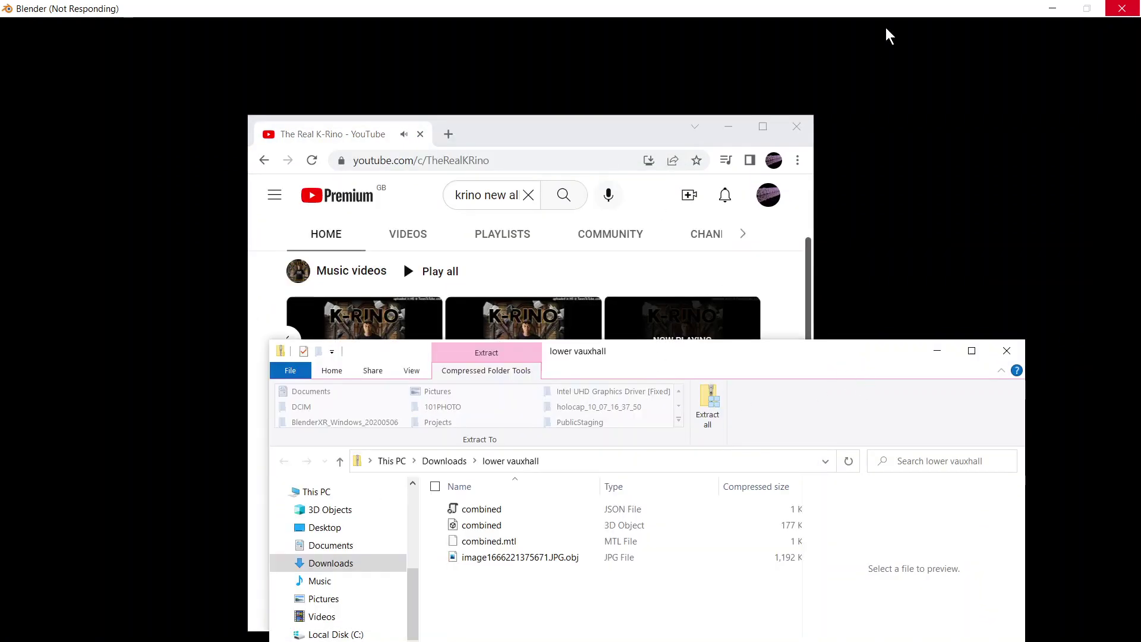
- Minimize the browser and extract the whole lower vauxhall archive into the Downloads\lower vauxhall folder
{"action": "left_click", "coordinate": [733, 136]}
{"action": "left_click", "coordinate": [736, 130]}
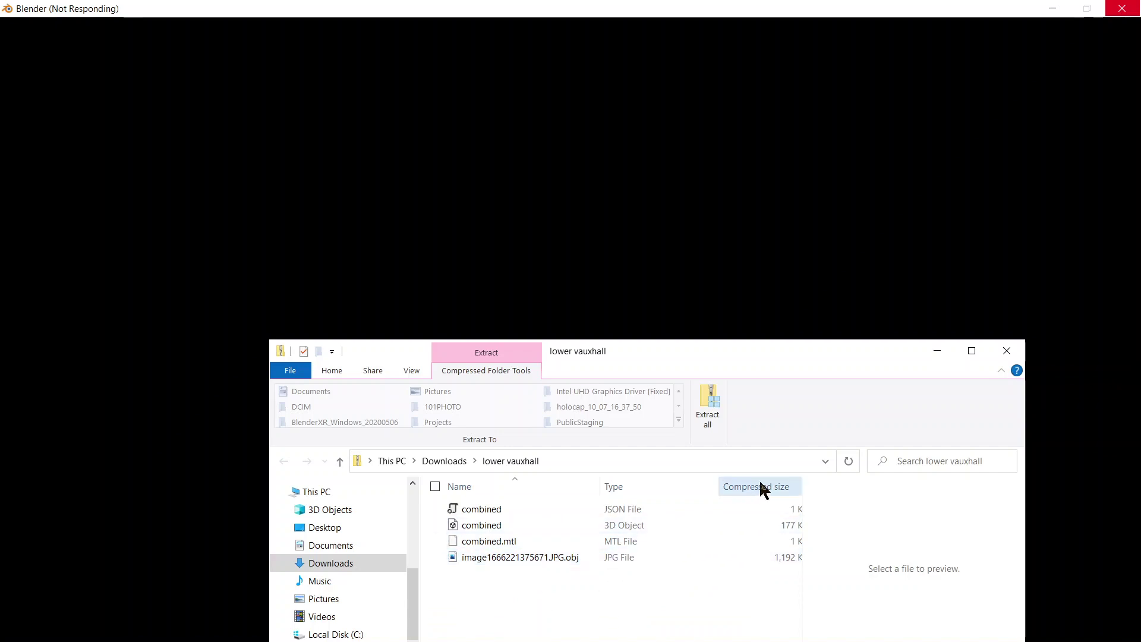
{"action": "left_click", "coordinate": [709, 406]}
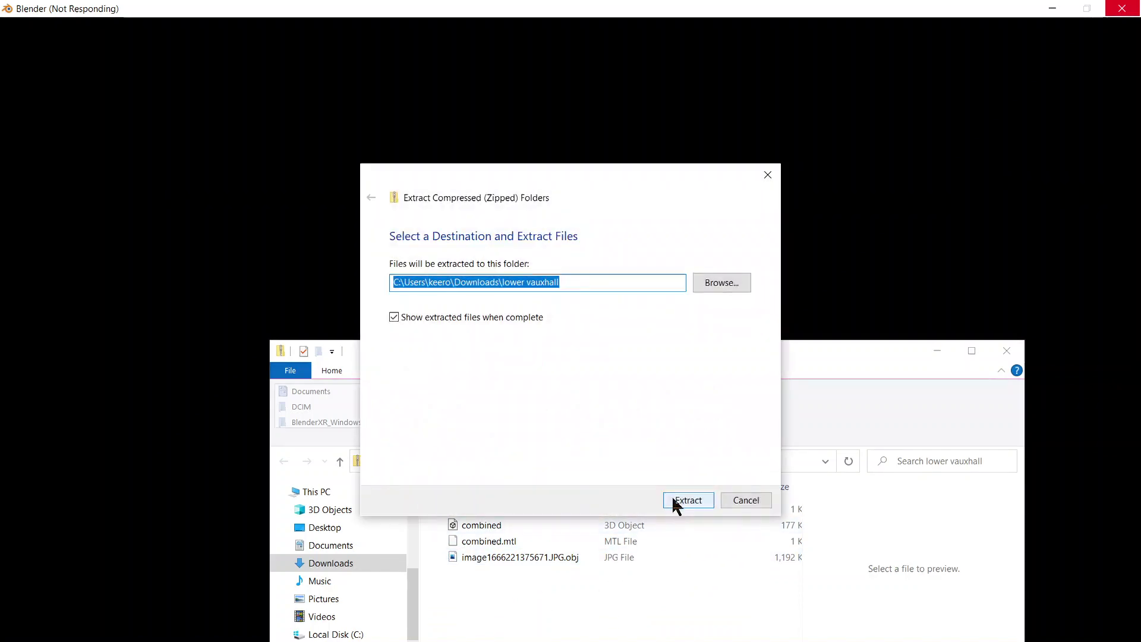
{"action": "left_click", "coordinate": [673, 500]}
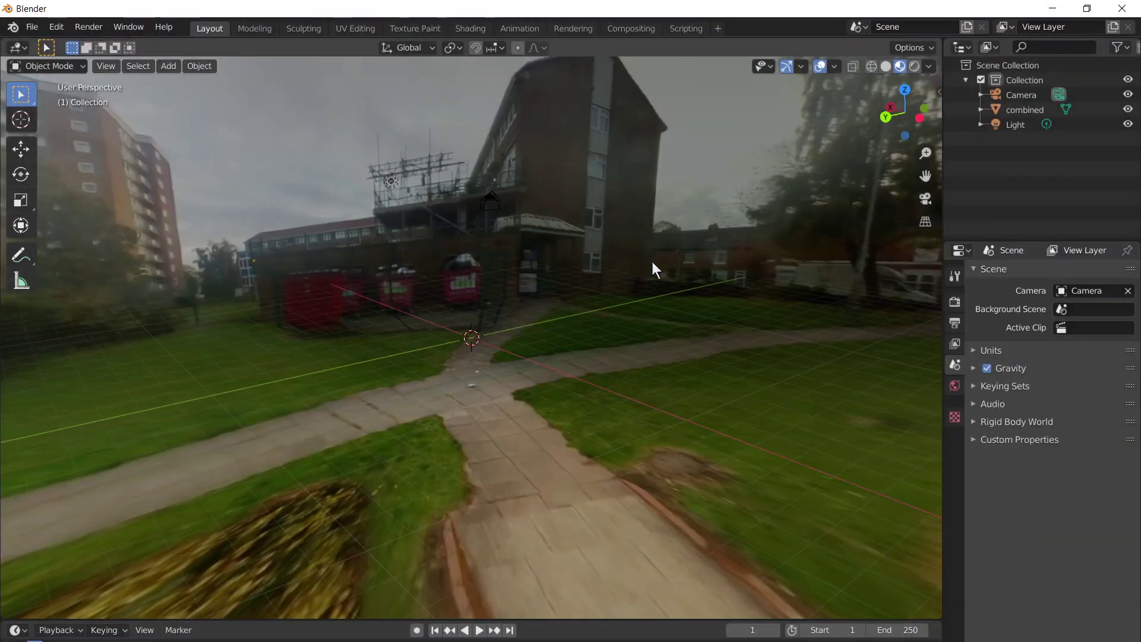
- In Blender, import combined.obj as a Wavefront file from the Downloads\lower vauxhall folder
{"action": "left_click", "coordinate": [32, 26]}
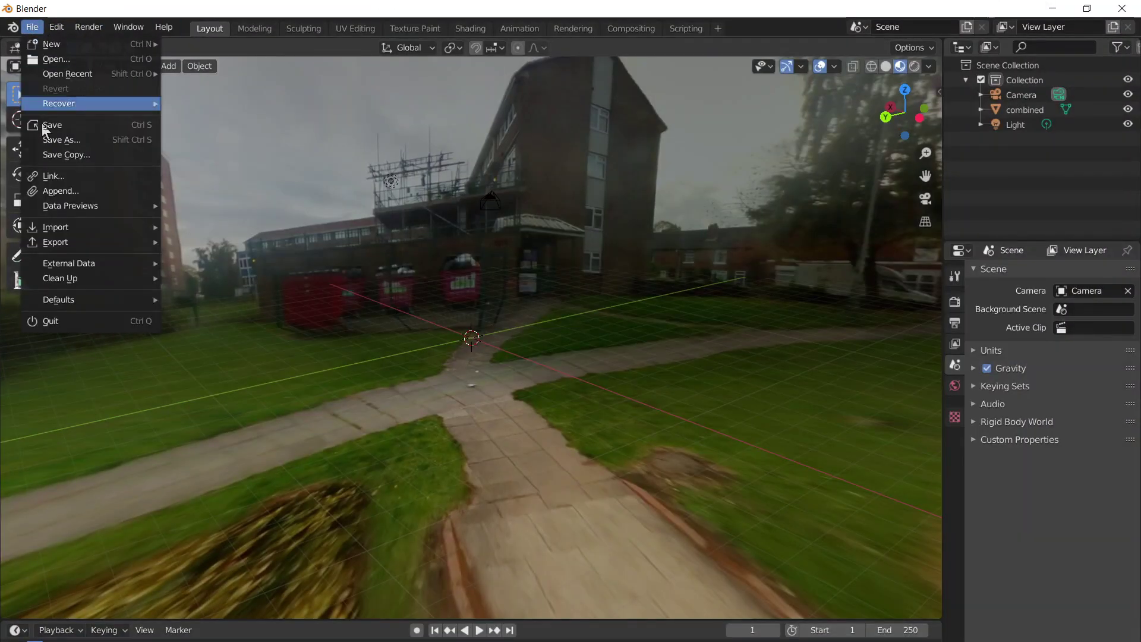
{"action": "mouse_move", "coordinate": [66, 233]}
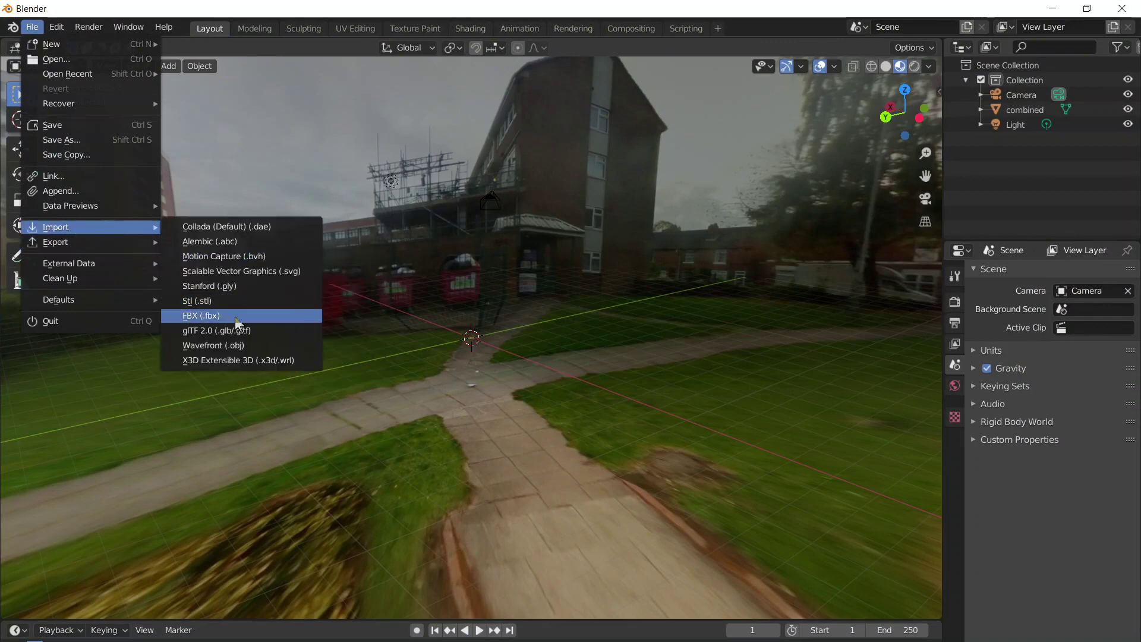
{"action": "left_click", "coordinate": [233, 346]}
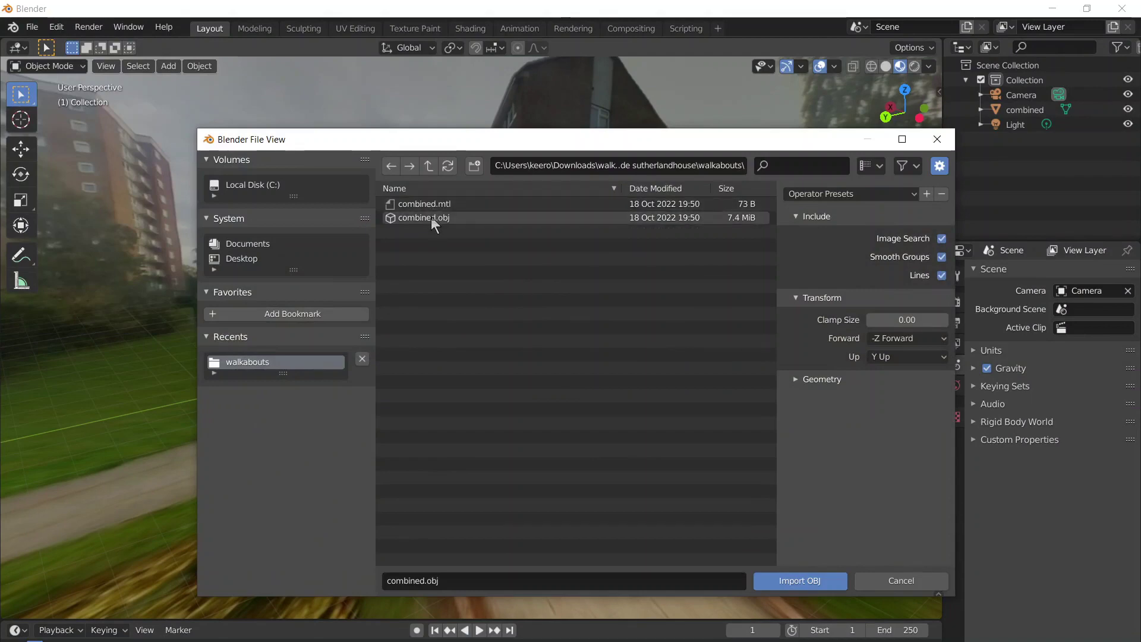
{"action": "left_click", "coordinate": [428, 167]}
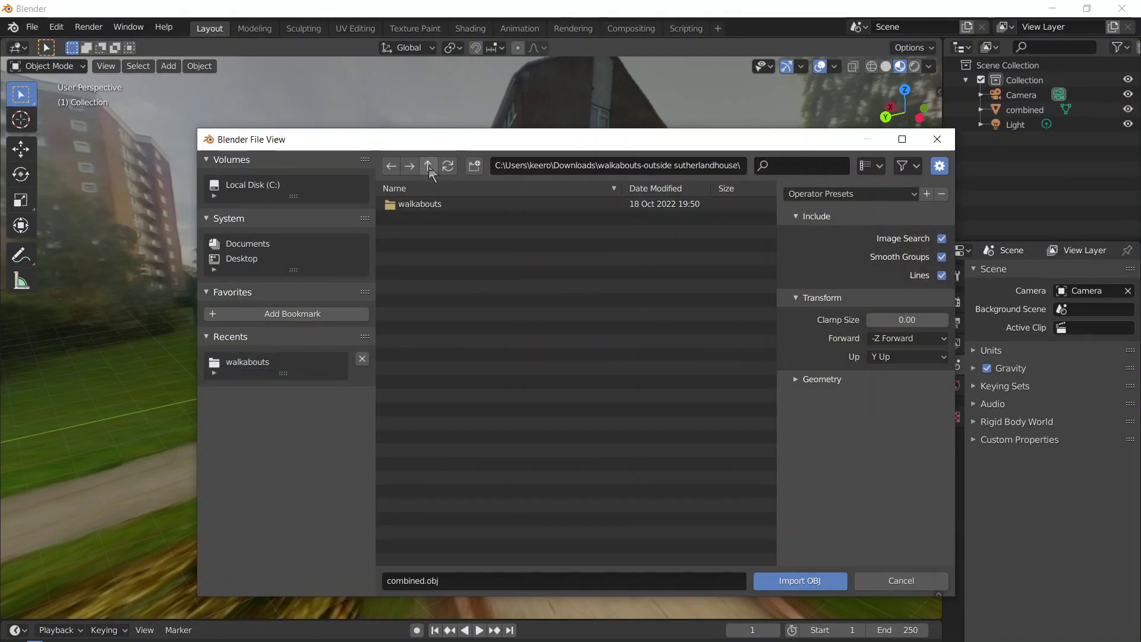
{"action": "left_click", "coordinate": [429, 166]}
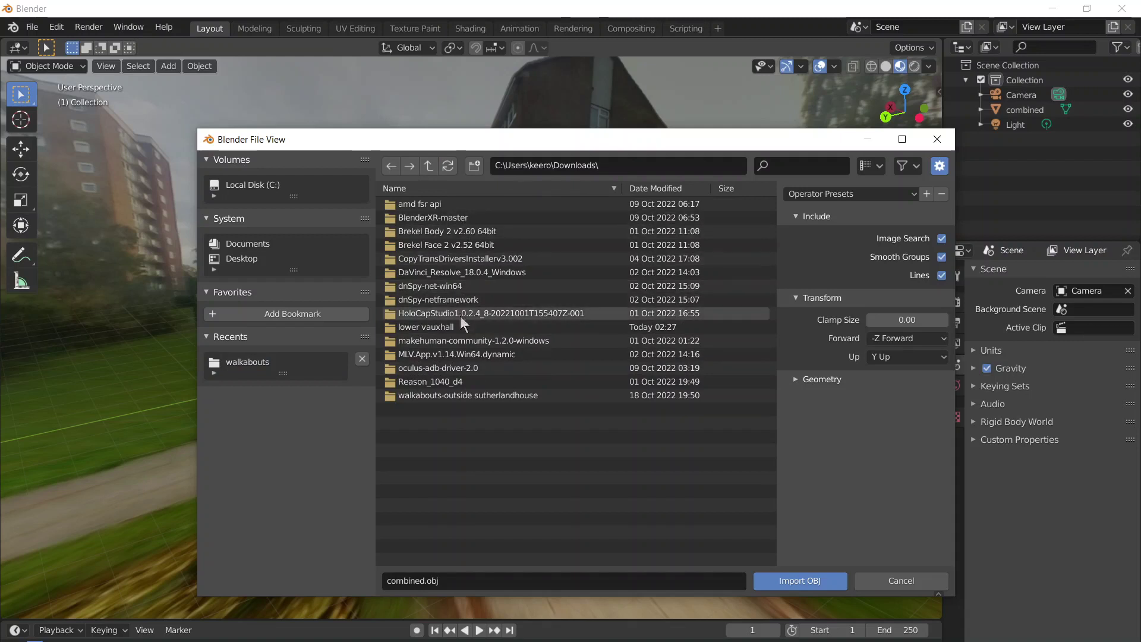
{"action": "double_click", "coordinate": [450, 327]}
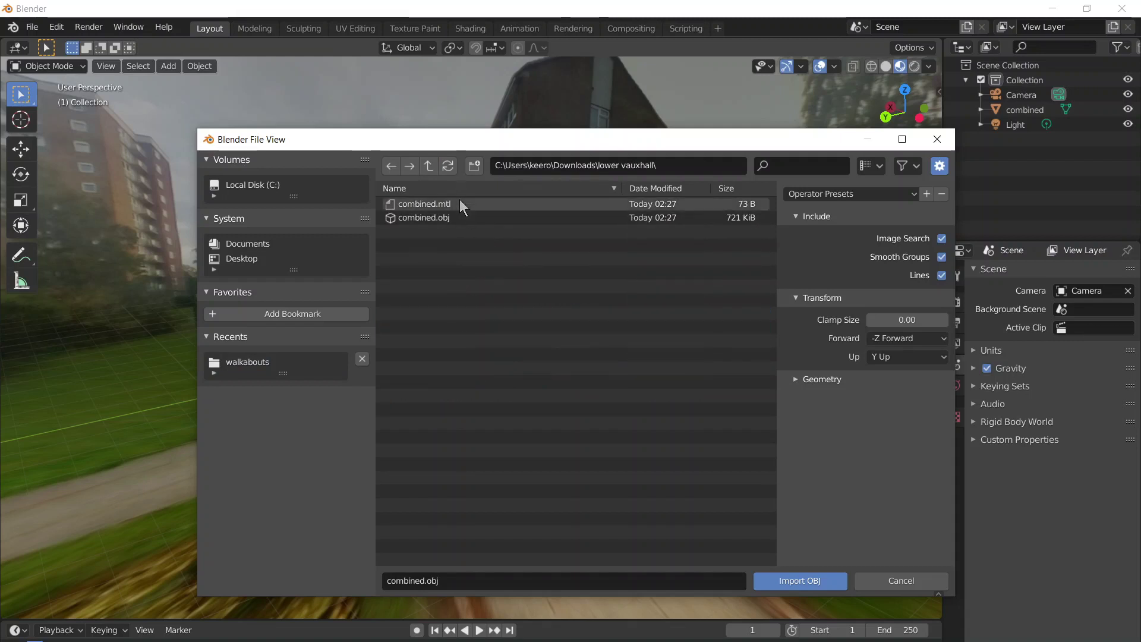
{"action": "double_click", "coordinate": [458, 218]}
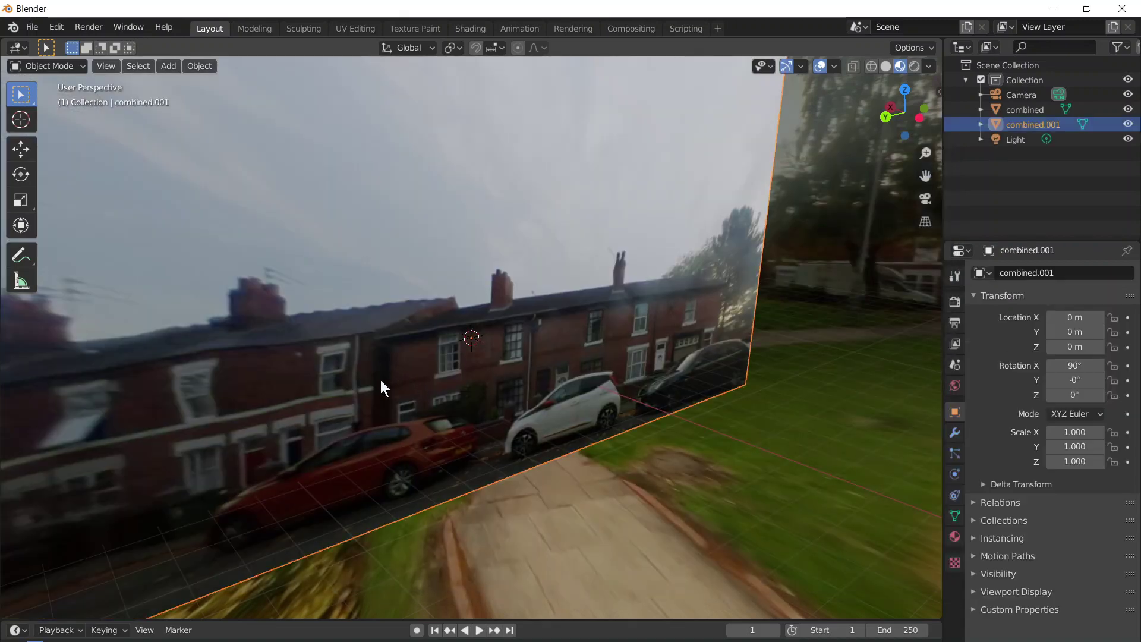
- Try to move the imported combined.001 mesh about 7.86 m in the negative Y direction, and undo that move
{"action": "key", "text": "g"}
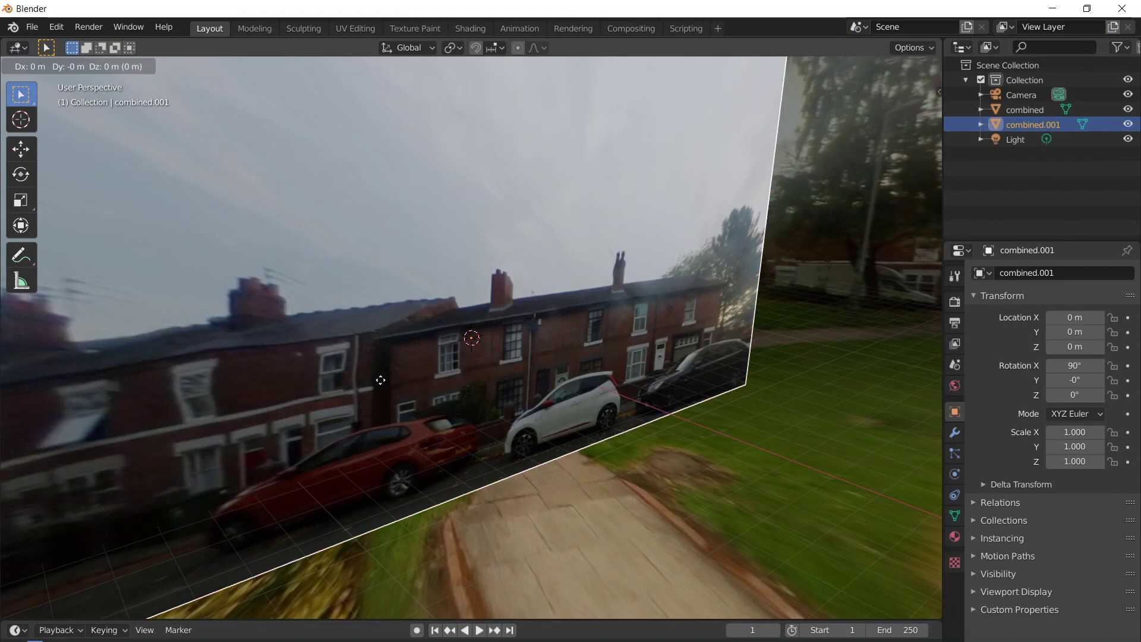
{"action": "left_click", "coordinate": [381, 380]}
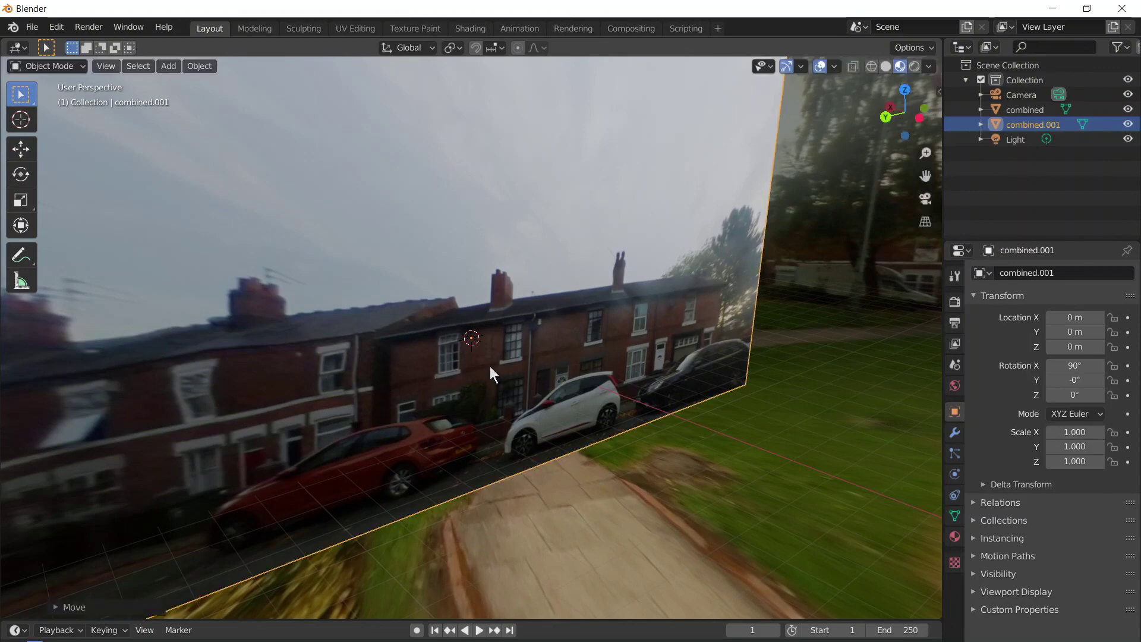
{"action": "left_click_drag", "start_coordinate": [490, 366], "coordinate": [759, 338]}
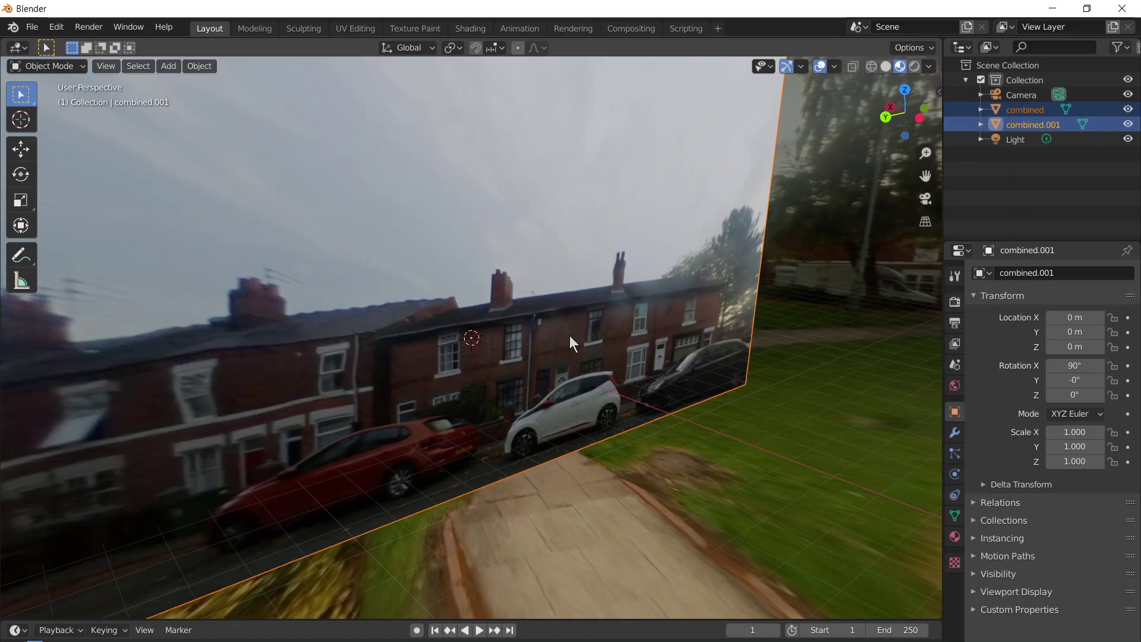
{"action": "left_click", "coordinate": [20, 149]}
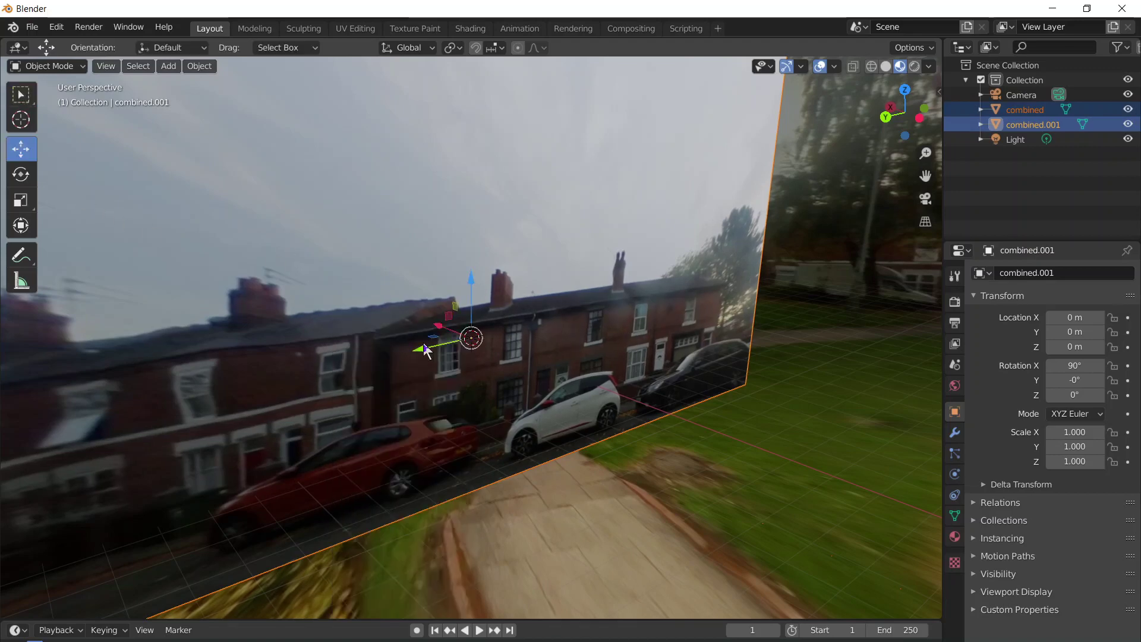
{"action": "left_click_drag", "start_coordinate": [424, 349], "coordinate": [568, 326]}
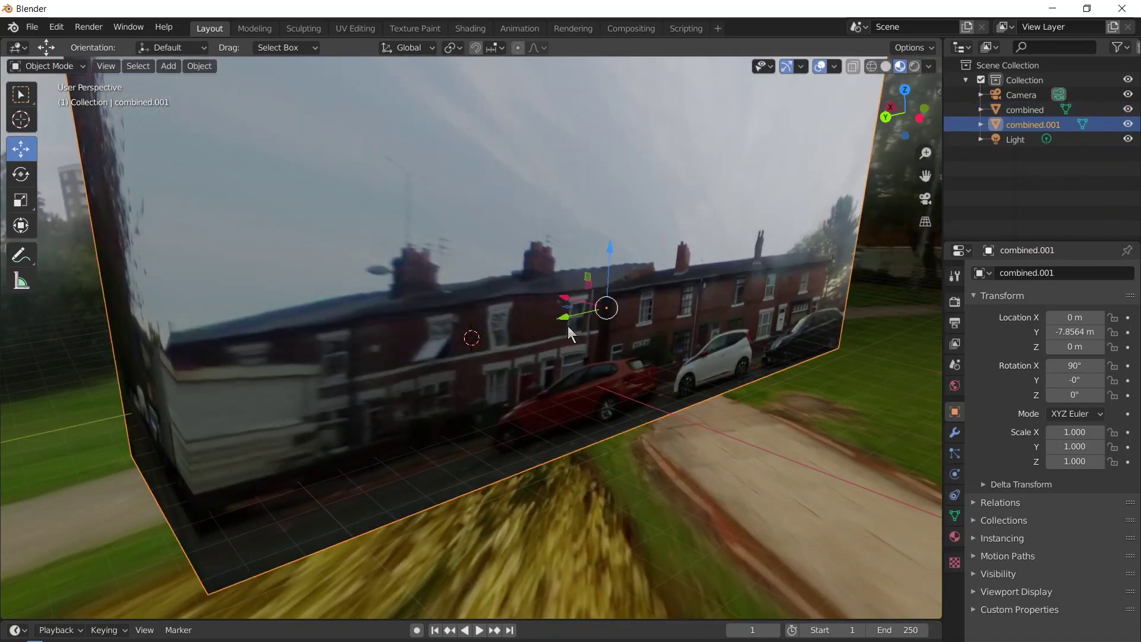
{"action": "left_click", "coordinate": [57, 27]}
{"action": "left_click", "coordinate": [58, 43]}
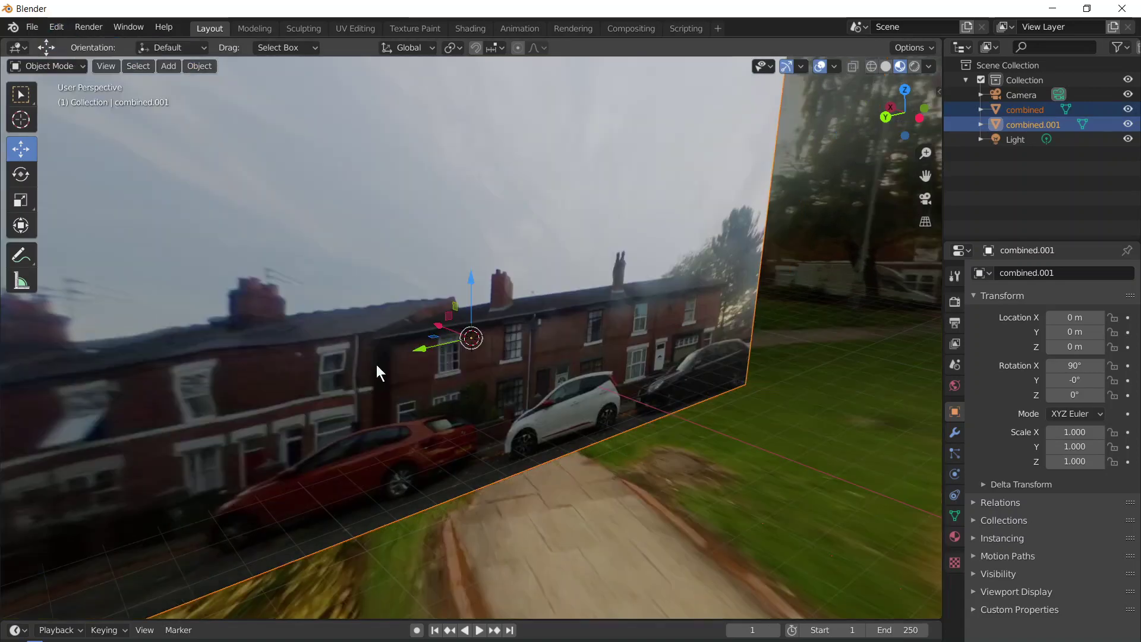
- Try to move combined.001 freely, then try shifting the original combined mesh along Y, reverting both moves
{"action": "left_click", "coordinate": [583, 376]}
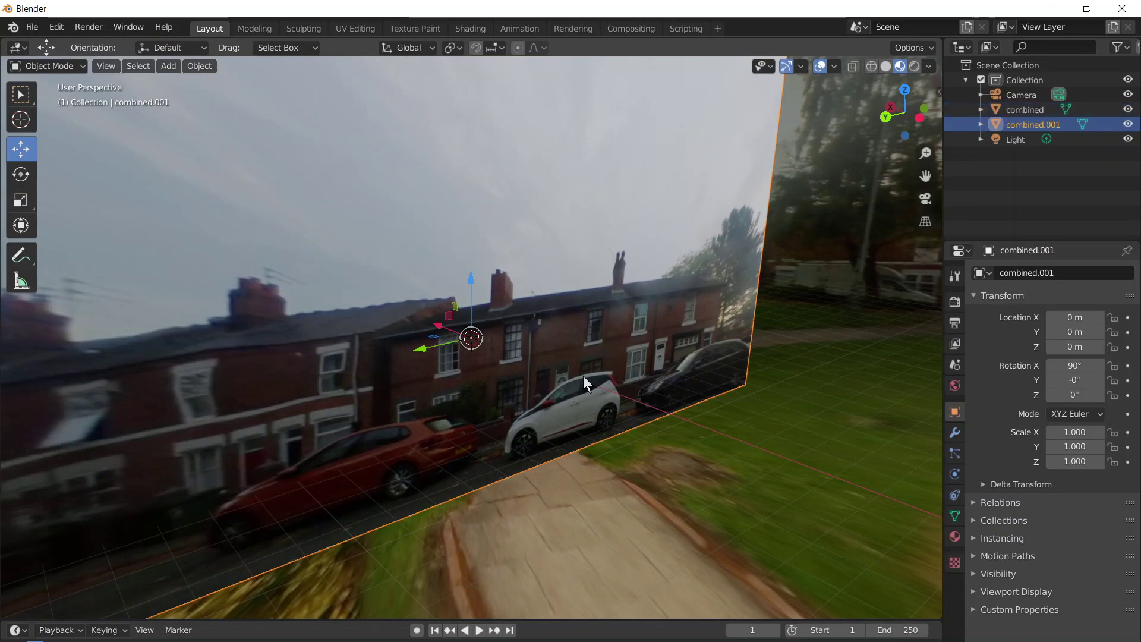
{"action": "left_click", "coordinate": [686, 466]}
{"action": "left_click", "coordinate": [612, 355]}
{"action": "key", "text": "g"}
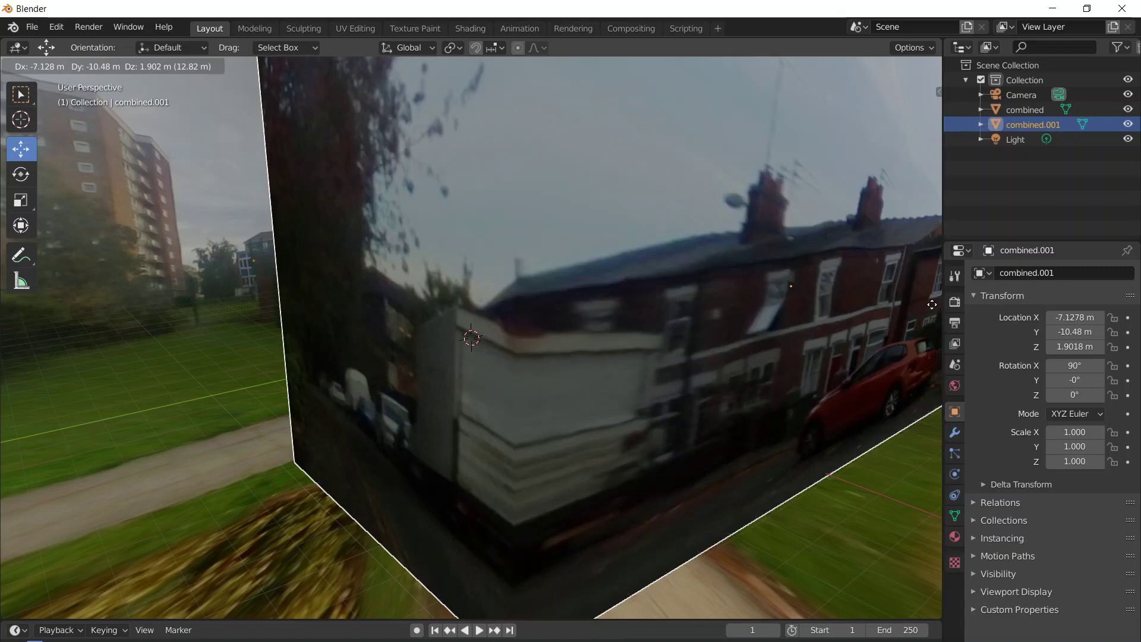
{"action": "left_click", "coordinate": [933, 304]}
{"action": "key", "text": "ctrl+z"}
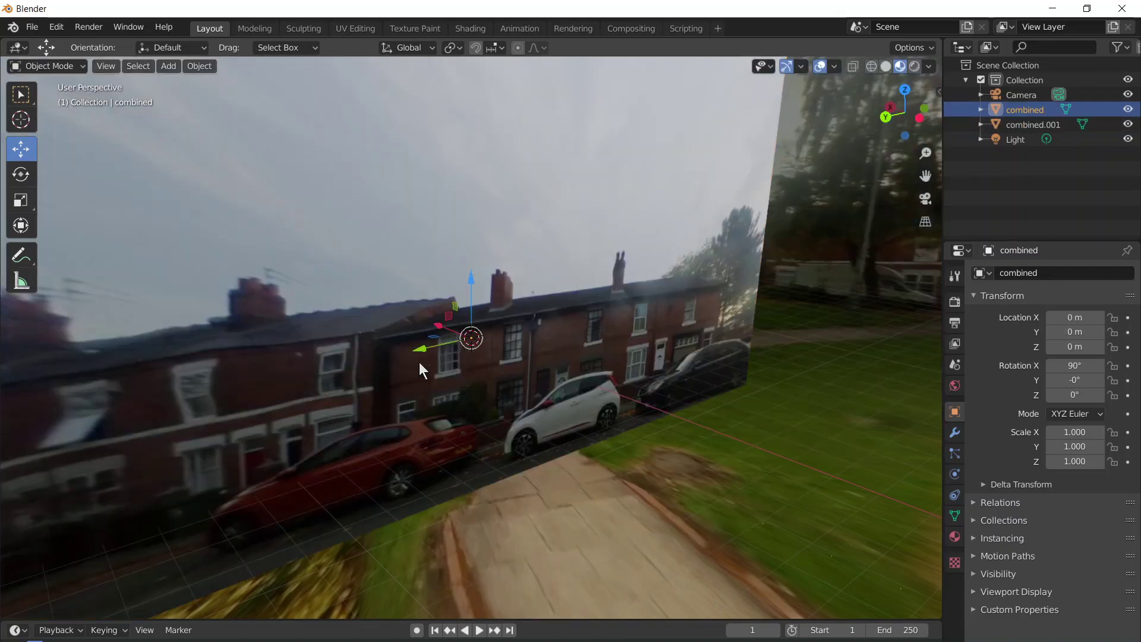
{"action": "left_click_drag", "start_coordinate": [420, 351], "coordinate": [514, 332]}
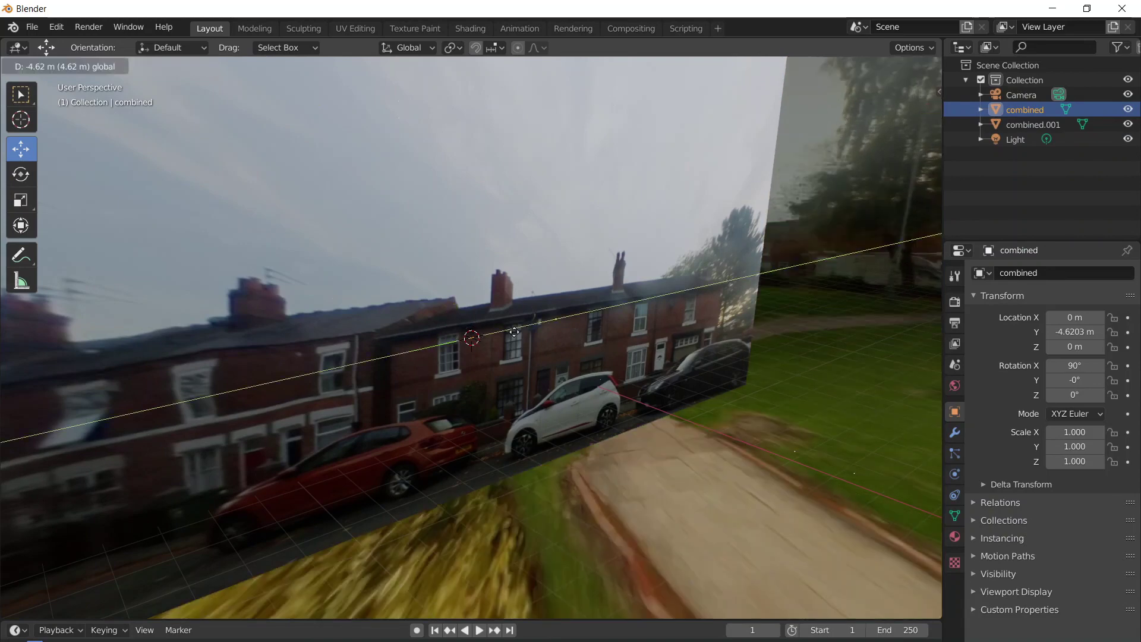
{"action": "key", "text": "Escape"}
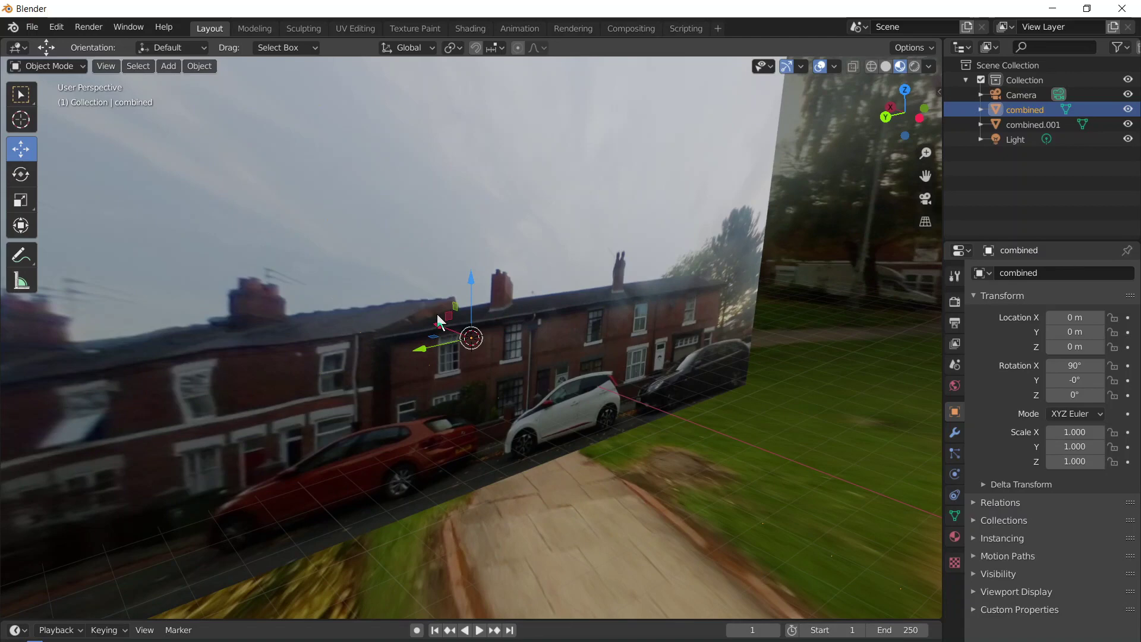
- Move combined.001 along Y to about -26.11 m and rotate it about 112° around the global Z axis
{"action": "left_click", "coordinate": [424, 297]}
{"action": "left_click_drag", "start_coordinate": [432, 345], "coordinate": [800, 275]}
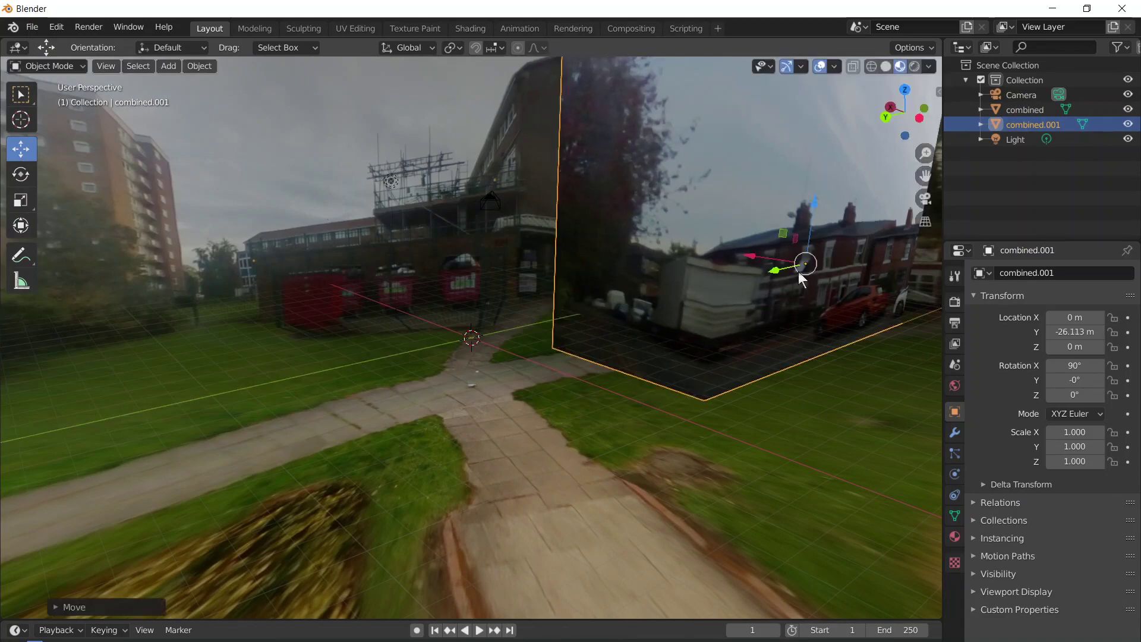
{"action": "key", "text": "r"}
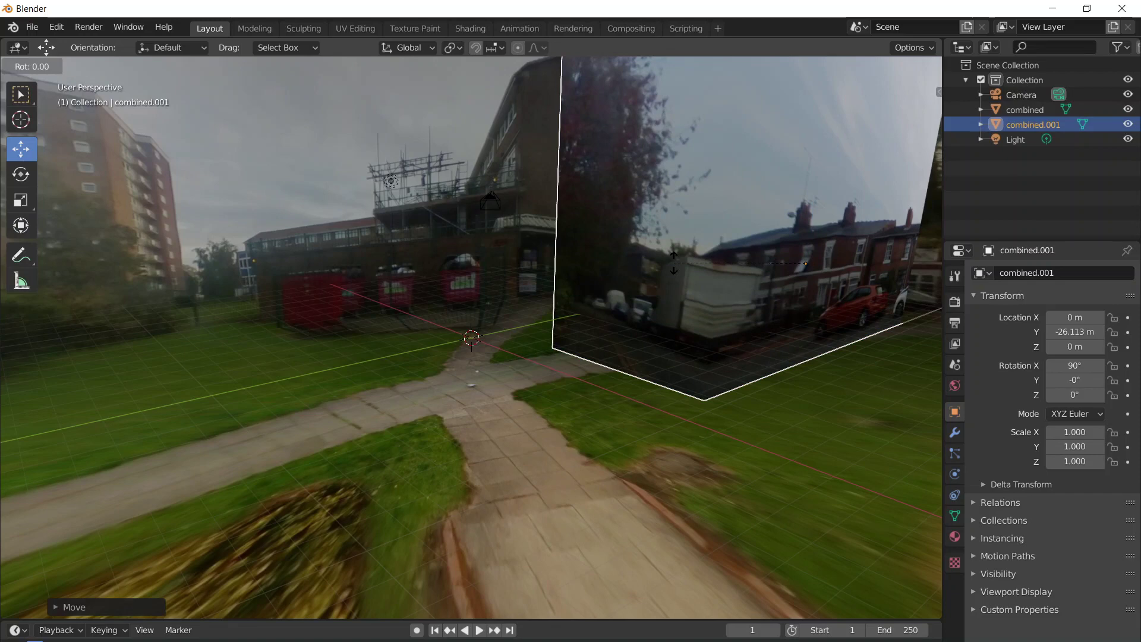
{"action": "key", "text": "z"}
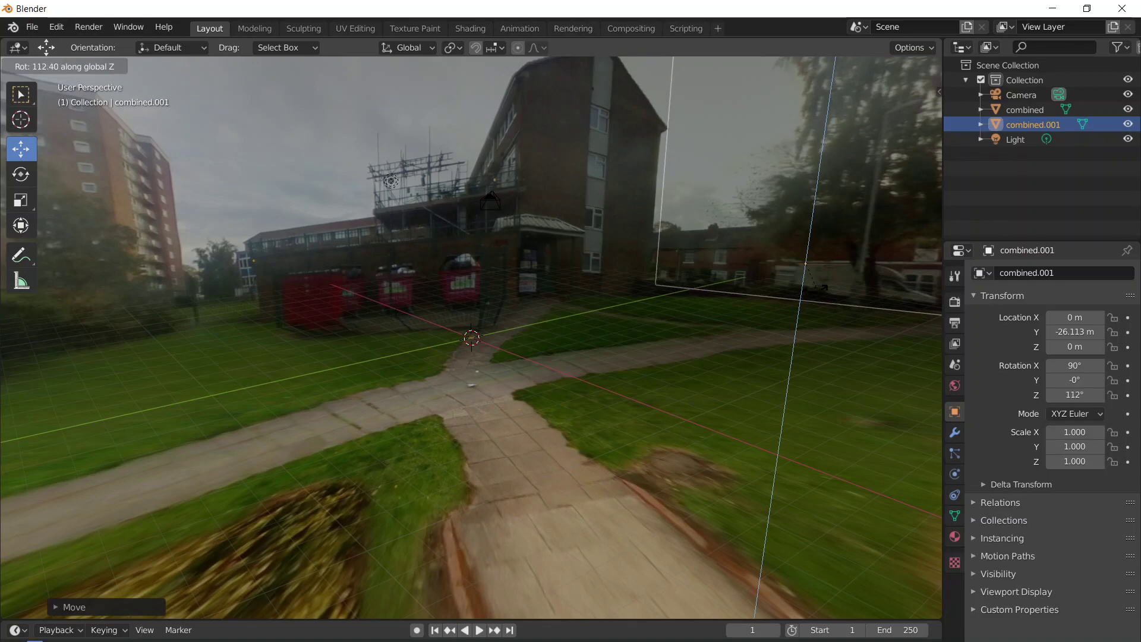
{"action": "left_click", "coordinate": [823, 289]}
- Move combined.001 along the X axis to about 5.74 m
{"action": "key", "text": "g"}
{"action": "key", "text": "x"}
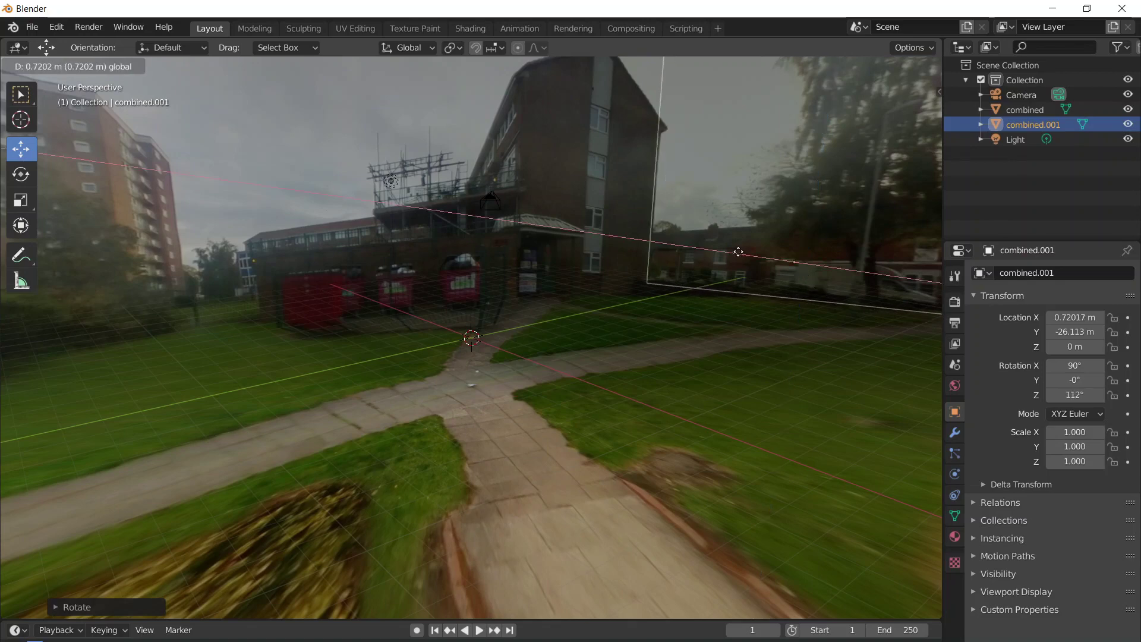
{"action": "left_click", "coordinate": [792, 259]}
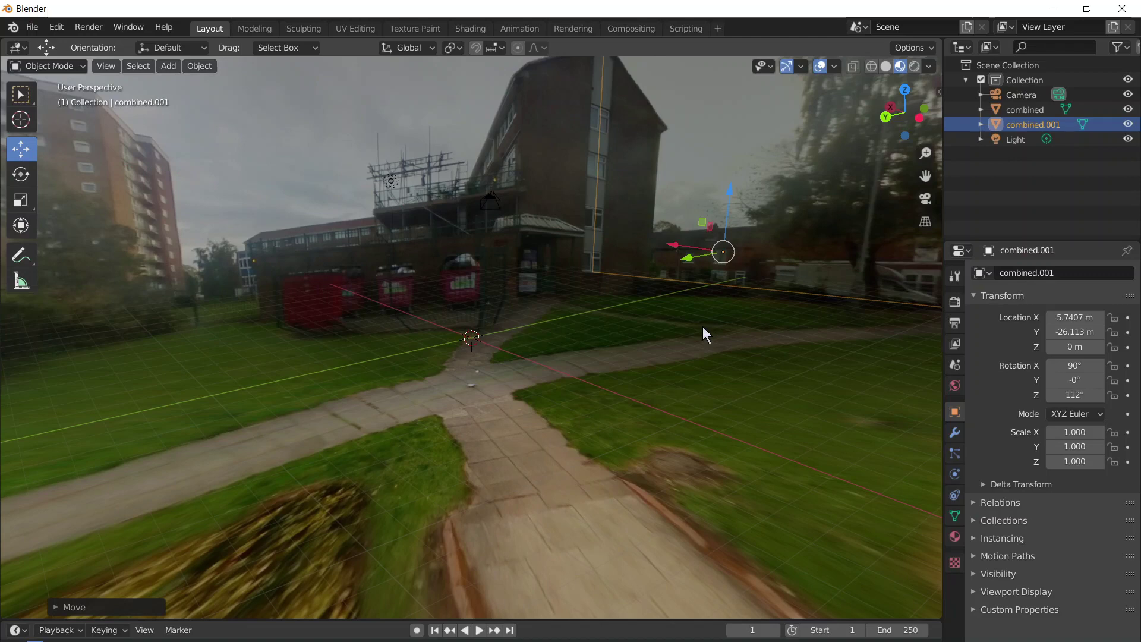
- Select the original combined mesh and switch to the Select Box tool
{"action": "left_click", "coordinate": [745, 380]}
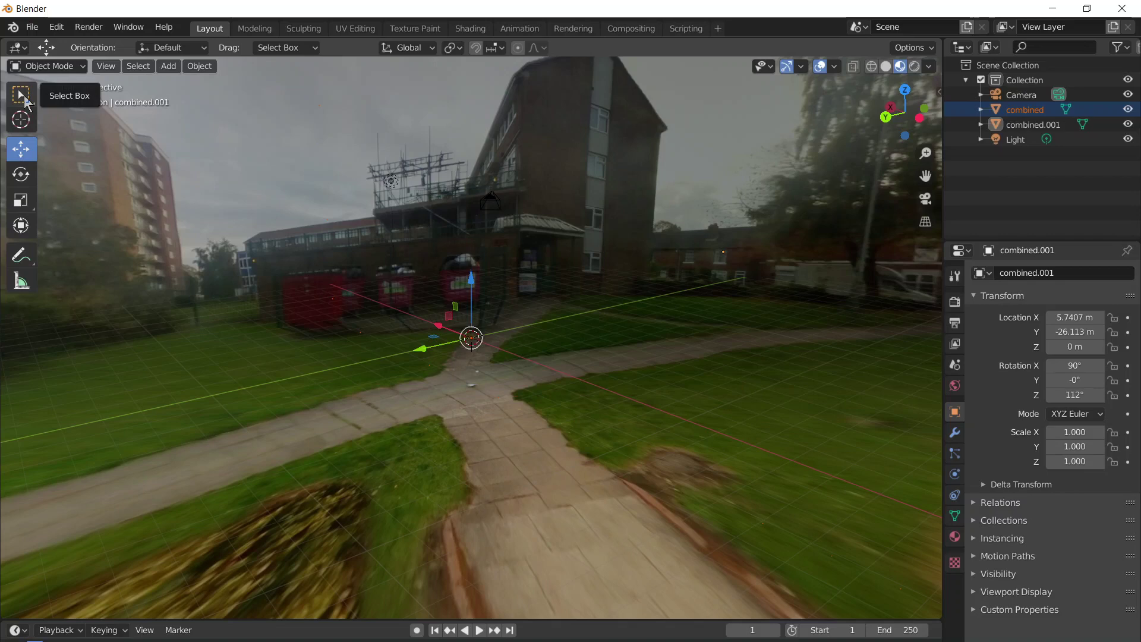
{"action": "left_click", "coordinate": [22, 120]}
{"action": "left_click", "coordinate": [21, 94]}
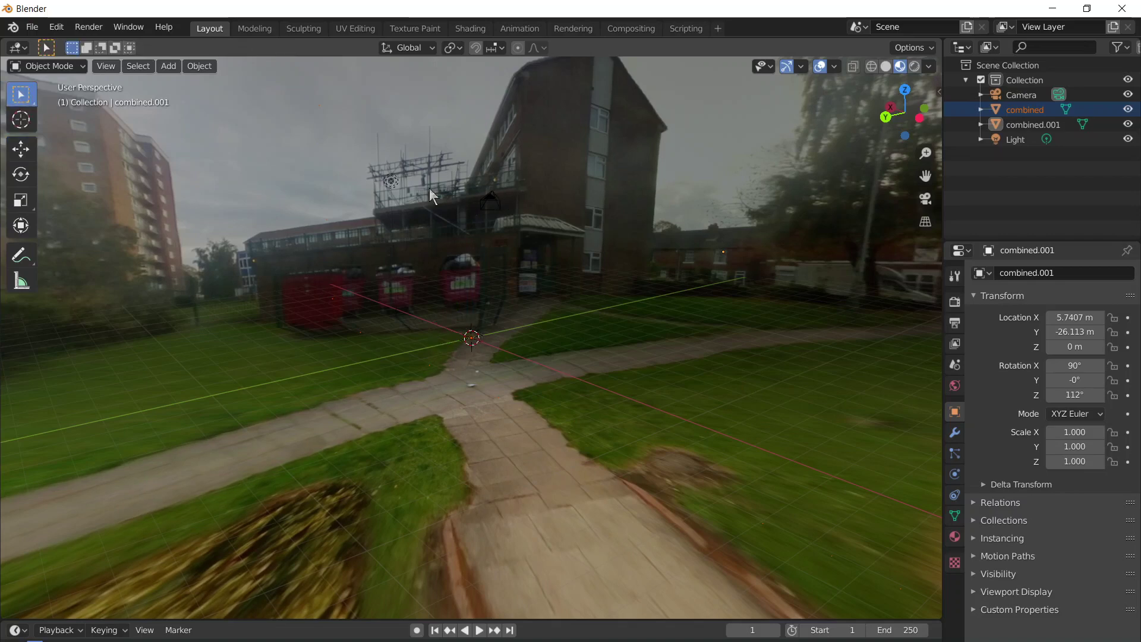
- Examine from several angles how the two scene meshes sit next to each other and where their walls meet
{"action": "scroll", "coordinate": [418, 274], "scroll_direction": "up", "scroll_amount": 4}
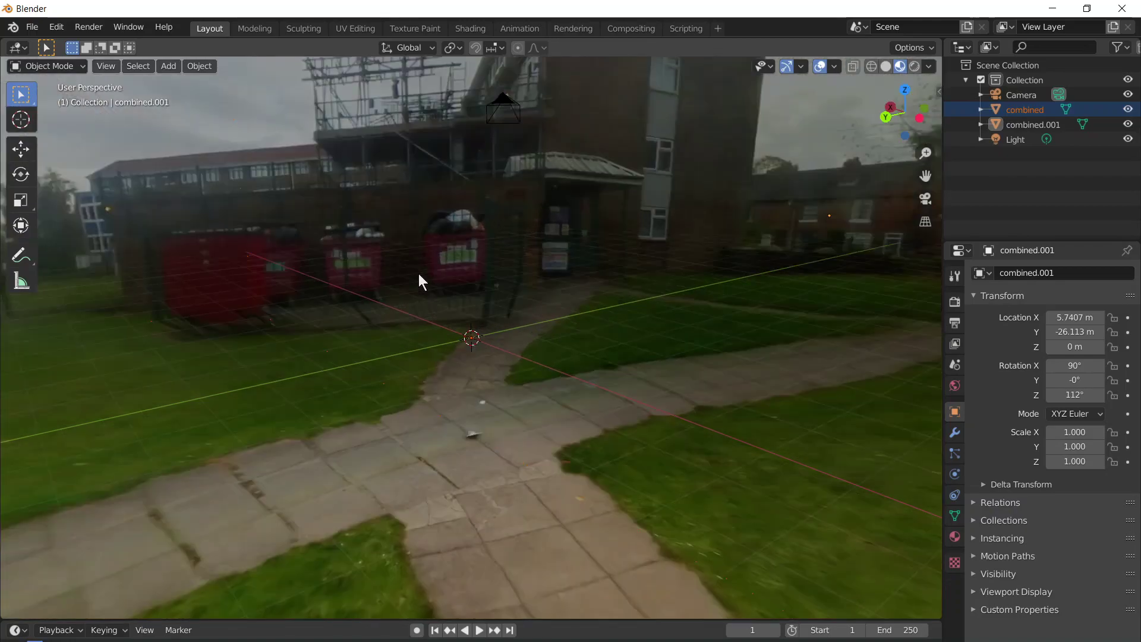
{"action": "scroll", "coordinate": [419, 274], "scroll_direction": "down", "scroll_amount": 6}
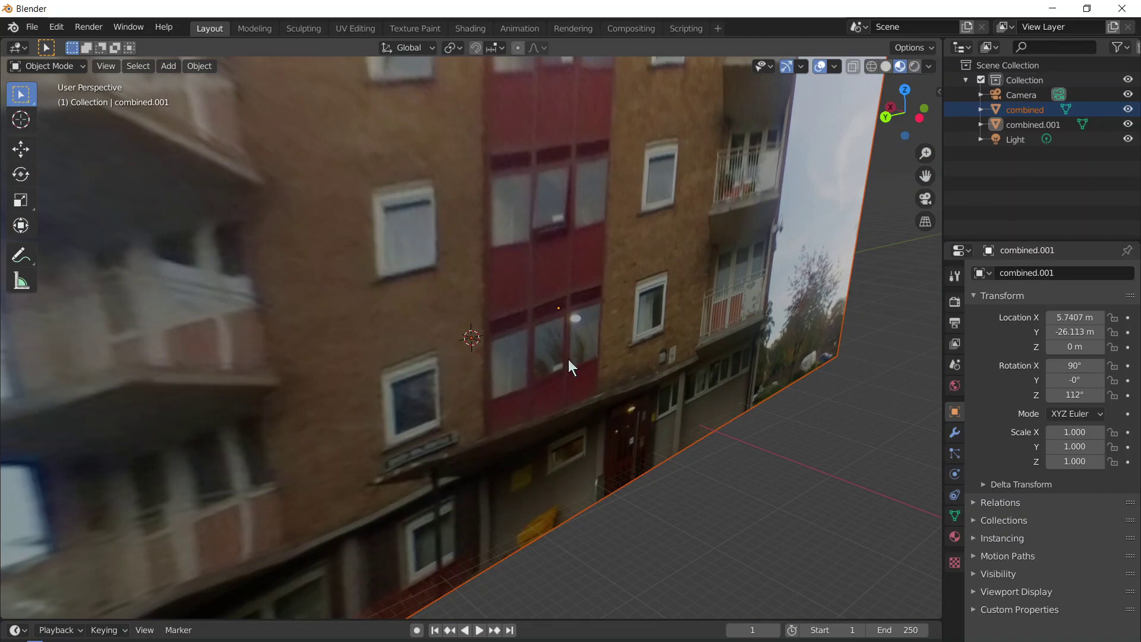
{"action": "right_click", "coordinate": [787, 408]}
{"action": "middle_click_drag", "start_coordinate": [532, 313], "coordinate": [480, 334]}
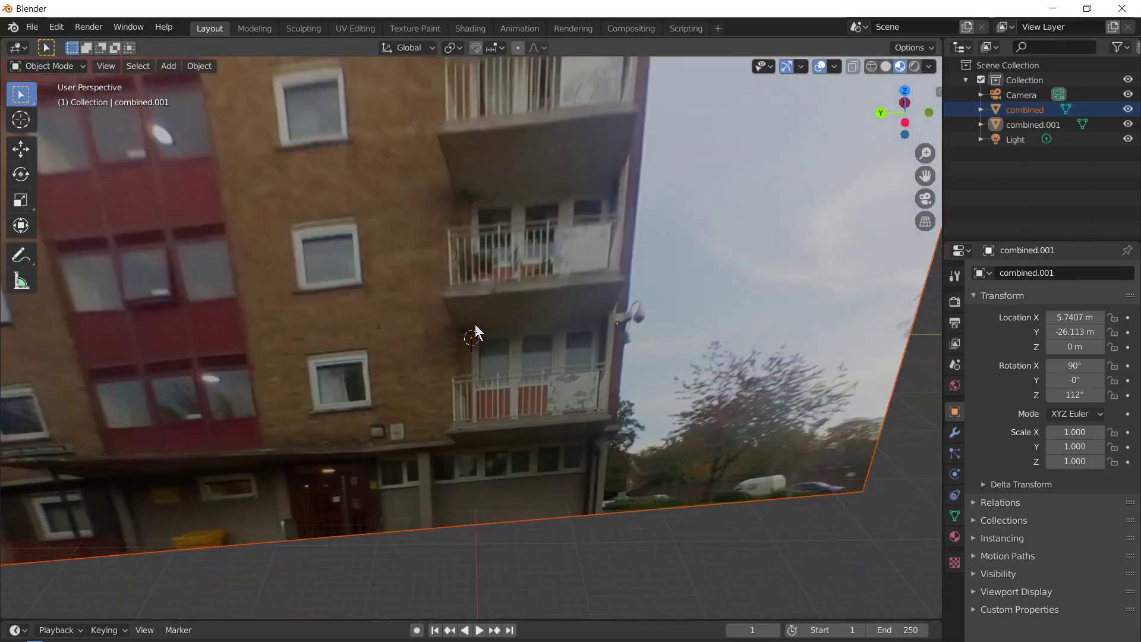
{"action": "scroll", "coordinate": [475, 331], "scroll_direction": "down", "scroll_amount": 2}
{"action": "scroll", "coordinate": [476, 331], "scroll_direction": "down", "scroll_amount": 3}
{"action": "middle_click_drag", "start_coordinate": [563, 300], "coordinate": [330, 312]}
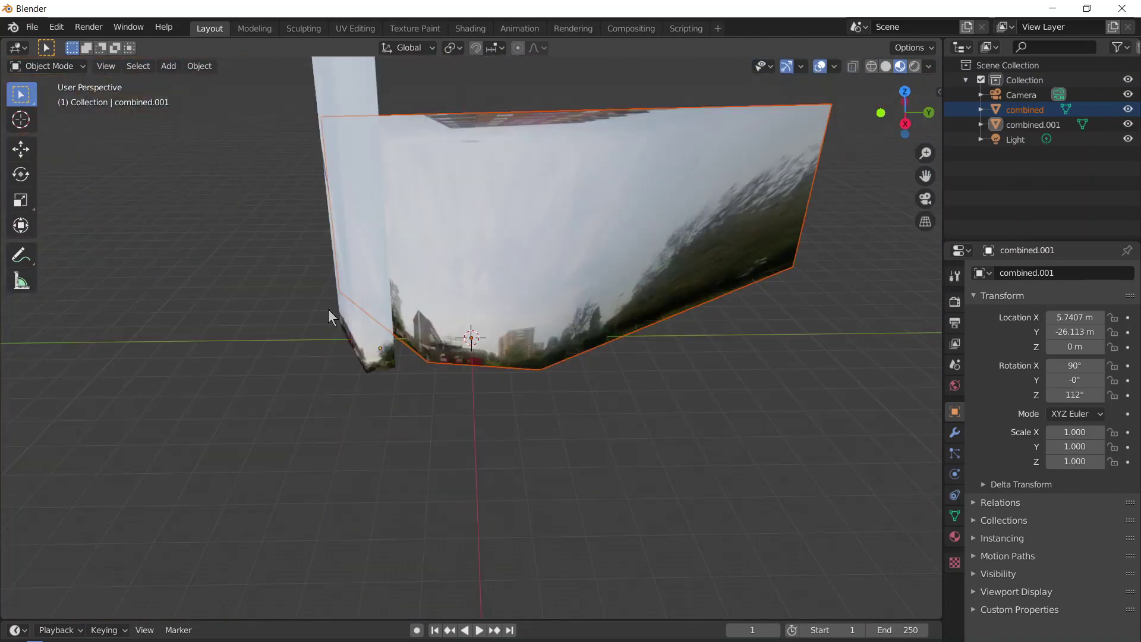
{"action": "scroll", "coordinate": [328, 309], "scroll_direction": "up", "scroll_amount": 5}
{"action": "middle_click_drag", "start_coordinate": [427, 312], "coordinate": [391, 295]}
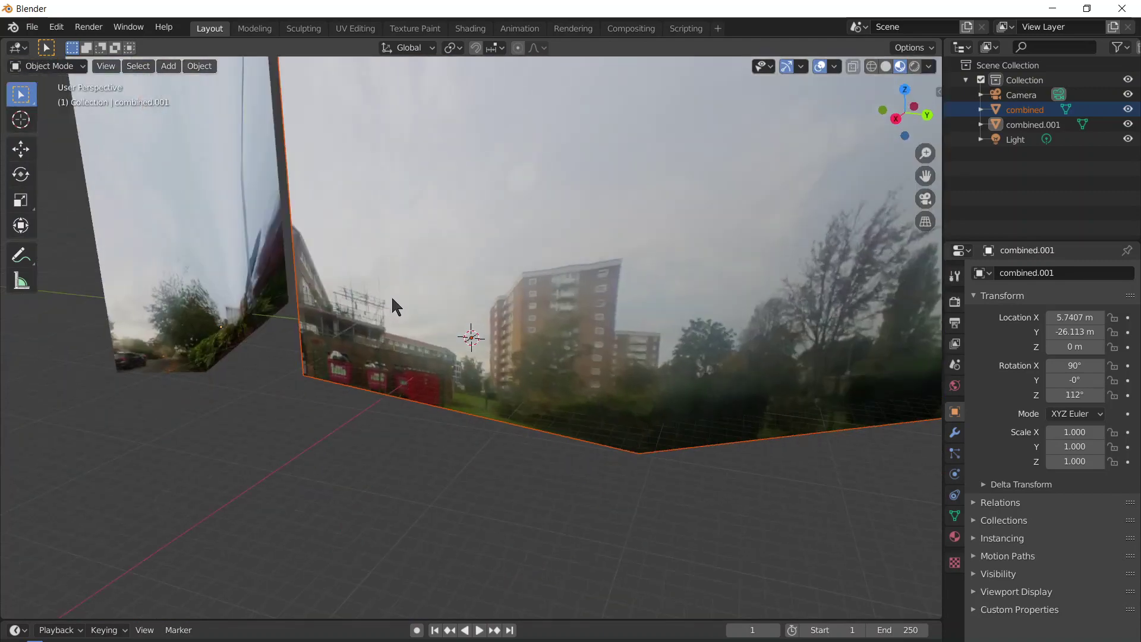
{"action": "scroll", "coordinate": [380, 321], "scroll_direction": "up", "scroll_amount": 2}
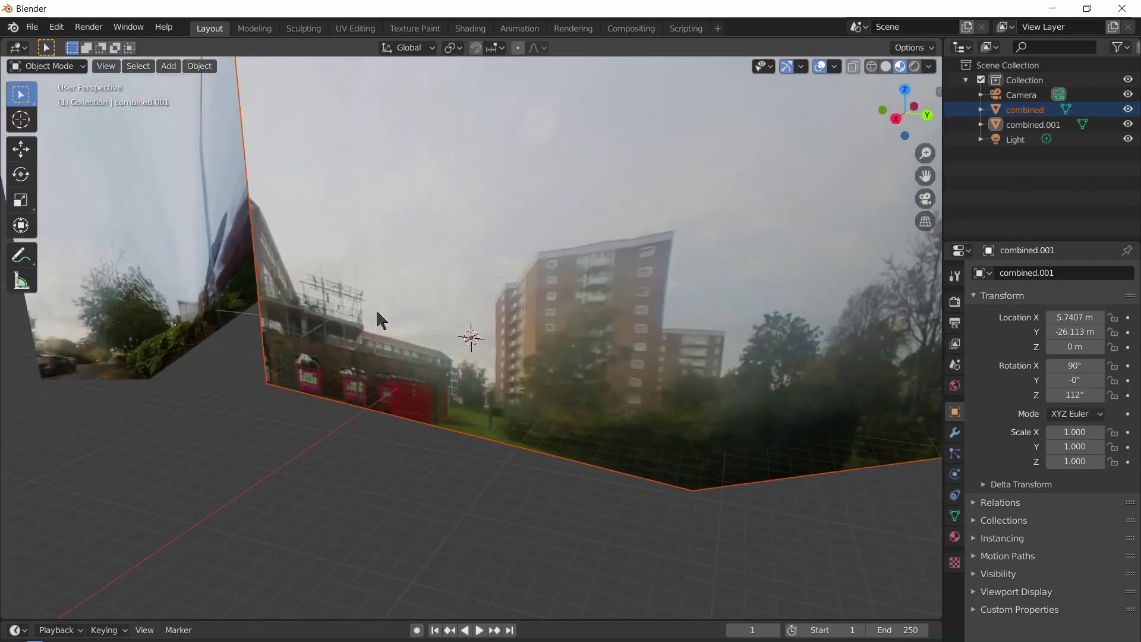
{"action": "middle_click_drag", "start_coordinate": [376, 309], "coordinate": [422, 316]}
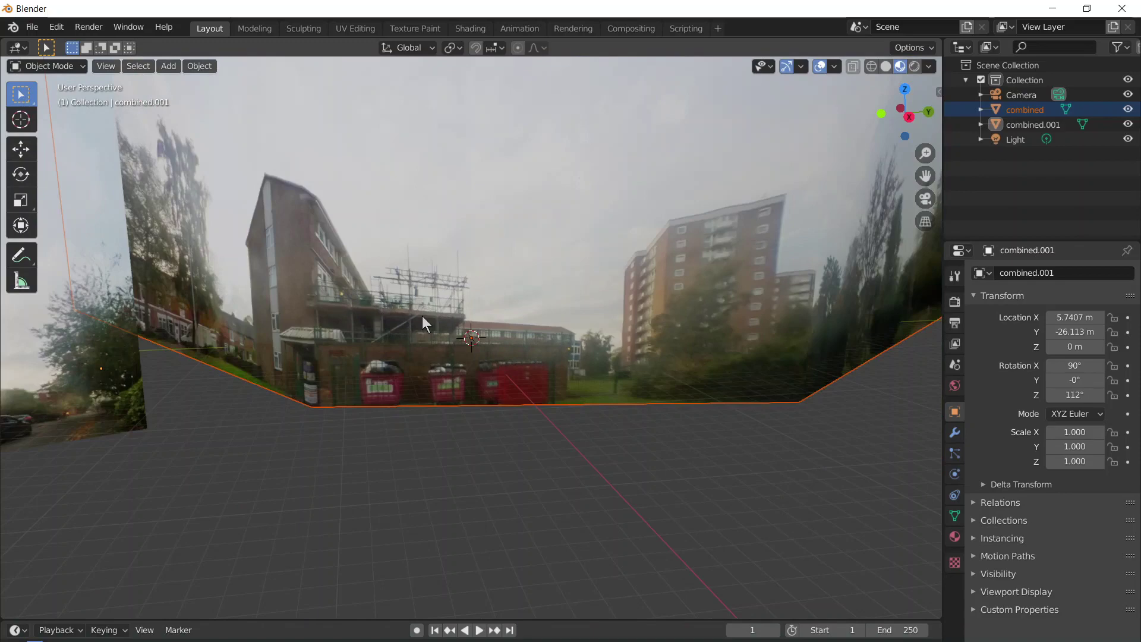
{"action": "mouse_move", "coordinate": [422, 316]}
{"action": "middle_mouse_down"}
{"action": "mouse_move", "coordinate": [605, 332]}
{"action": "mouse_move", "coordinate": [438, 322]}
{"action": "middle_mouse_up"}
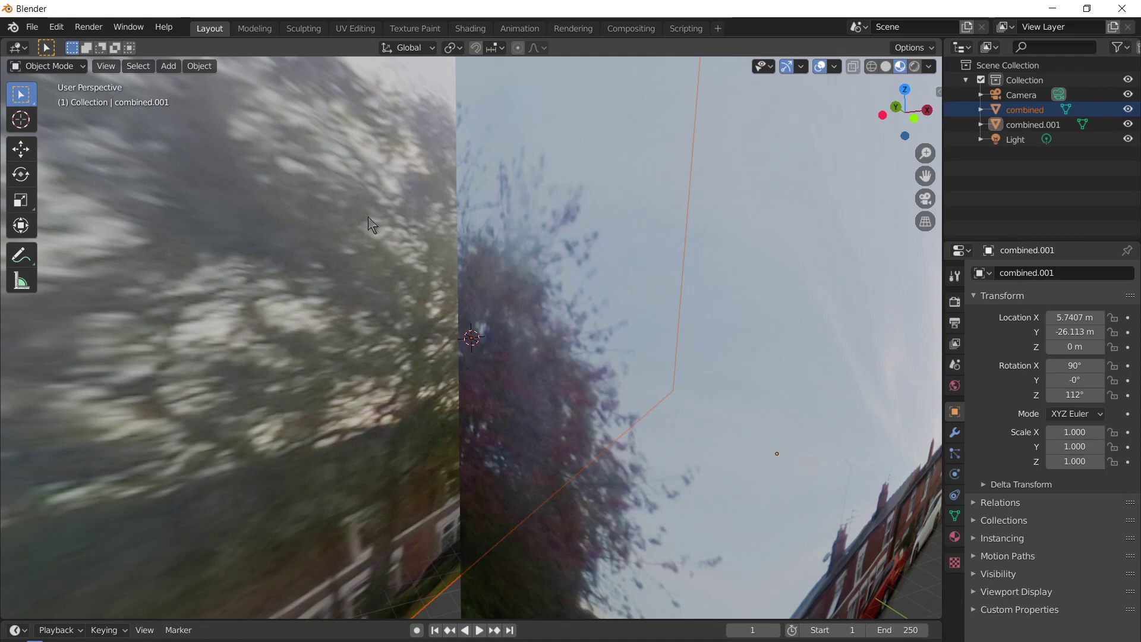
- Enter Edit Mode on the meshes and switch to face selection
{"action": "left_click", "coordinate": [83, 66]}
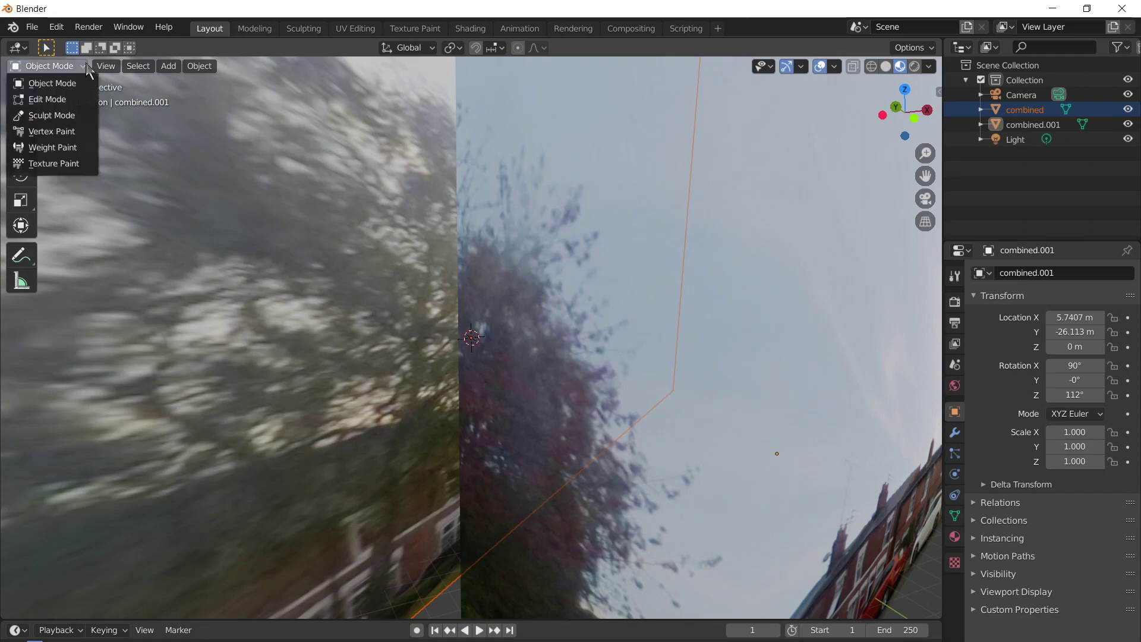
{"action": "left_click", "coordinate": [82, 101]}
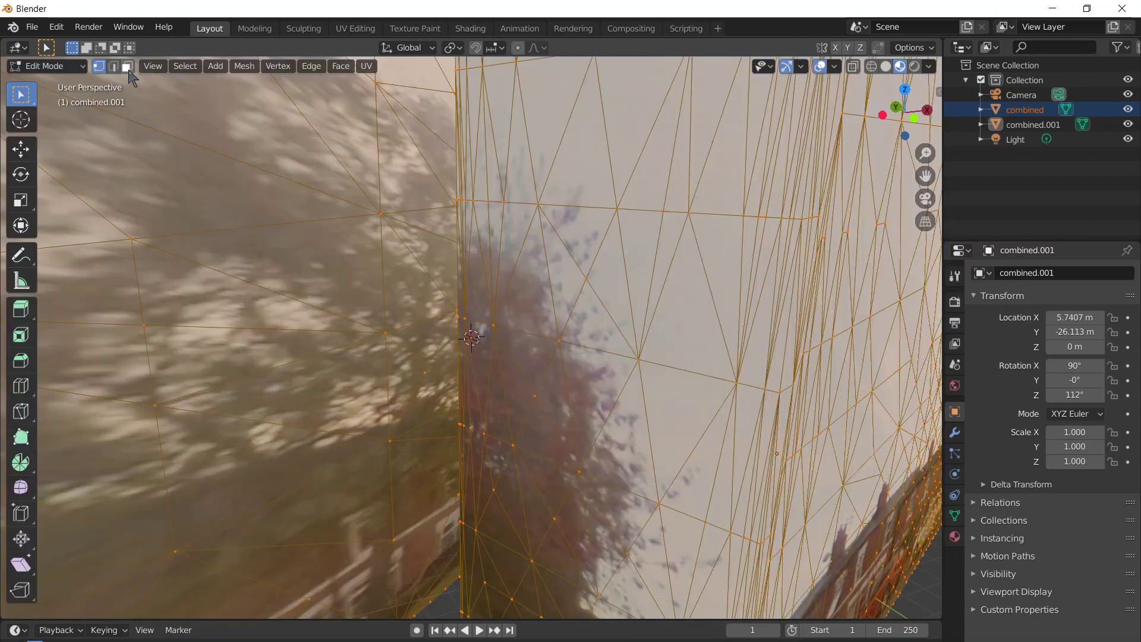
{"action": "left_click", "coordinate": [127, 66]}
- Try selecting individual faces on the upper part of the combined mesh's end wall next to combined.001
{"action": "scroll", "coordinate": [328, 244], "scroll_direction": "down", "scroll_amount": 6}
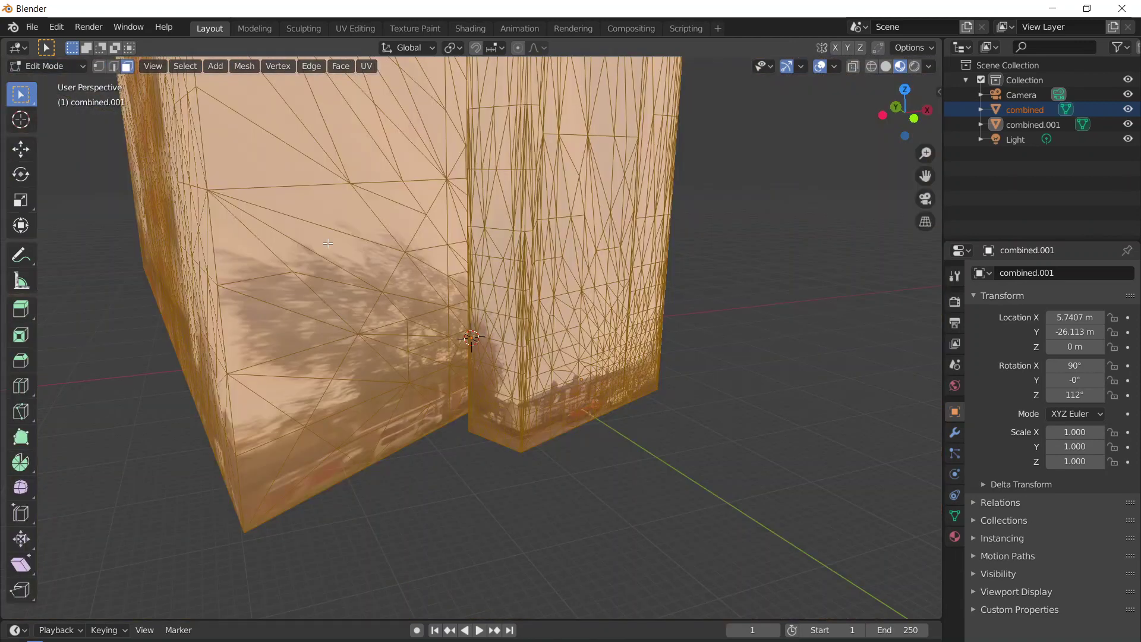
{"action": "scroll", "coordinate": [328, 244], "scroll_direction": "down", "scroll_amount": 3}
{"action": "left_click", "coordinate": [412, 204]}
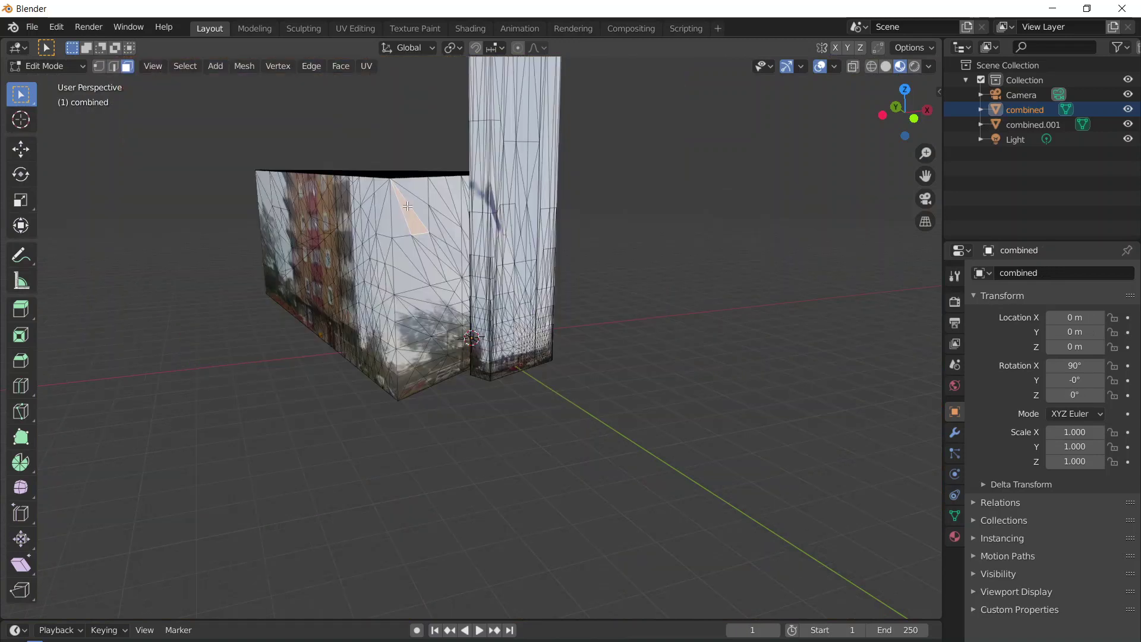
{"action": "mouse_move", "coordinate": [412, 204]}
{"action": "middle_mouse_down"}
{"action": "mouse_move", "coordinate": [455, 203]}
{"action": "mouse_move", "coordinate": [418, 203]}
{"action": "middle_mouse_up"}
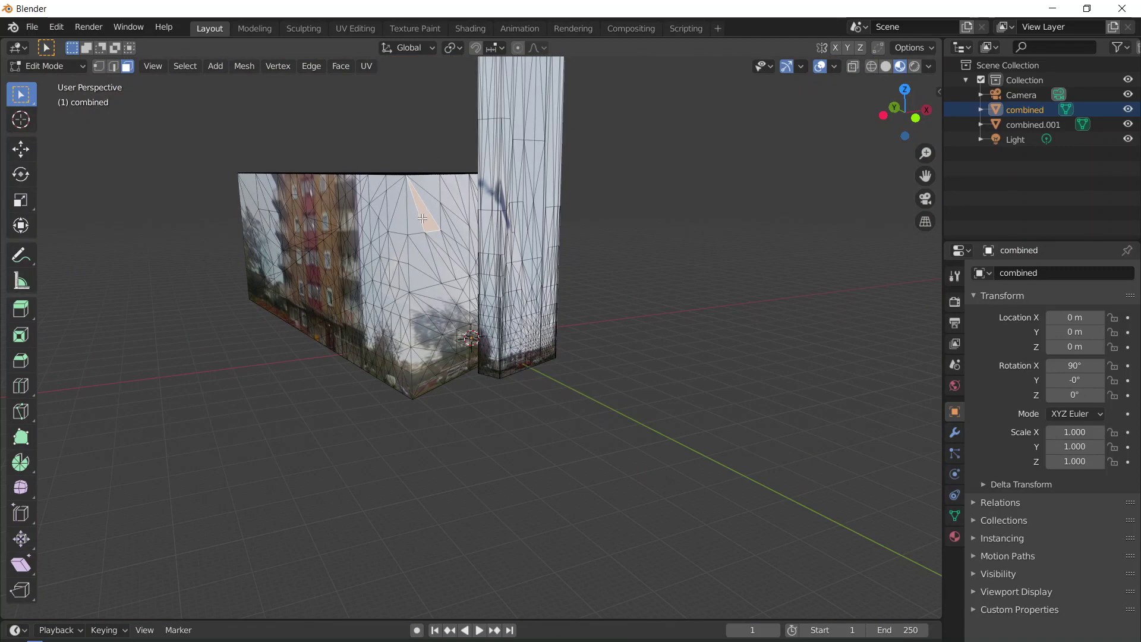
{"action": "left_click", "coordinate": [420, 242], "text": "shift"}
{"action": "left_click", "coordinate": [429, 250], "text": "shift"}
- Box-select the tree-textured wall of the combined mesh where it meets combined.001 and delete its faces
{"action": "middle_click_drag", "start_coordinate": [468, 256], "coordinate": [504, 269]}
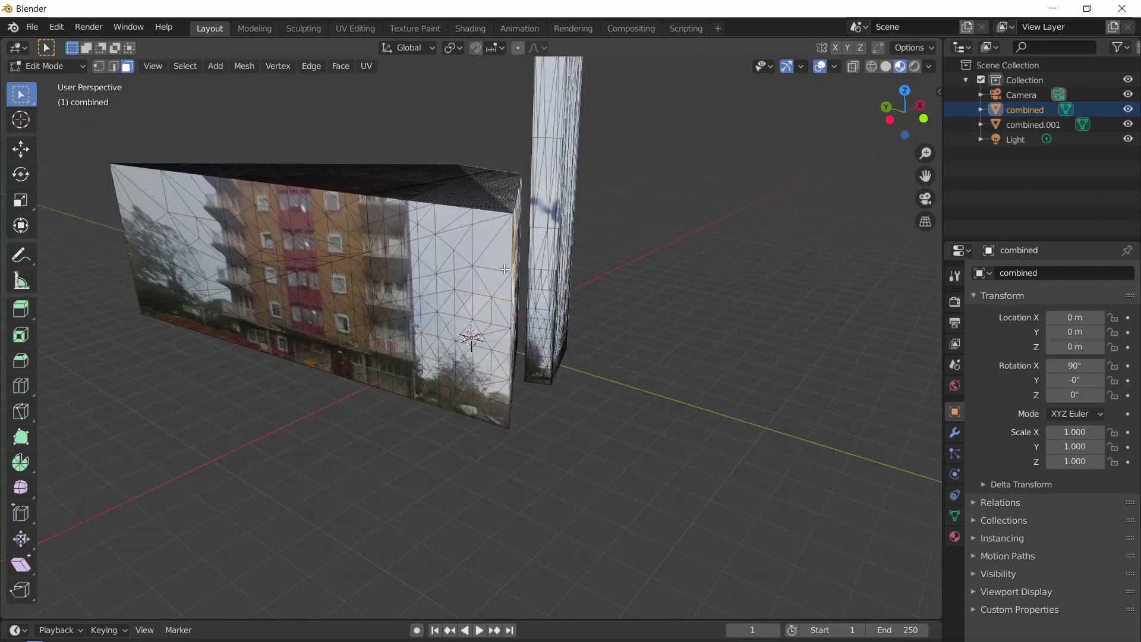
{"action": "scroll", "coordinate": [505, 269], "scroll_direction": "up", "scroll_amount": 5}
{"action": "scroll", "coordinate": [504, 267], "scroll_direction": "down", "scroll_amount": 5}
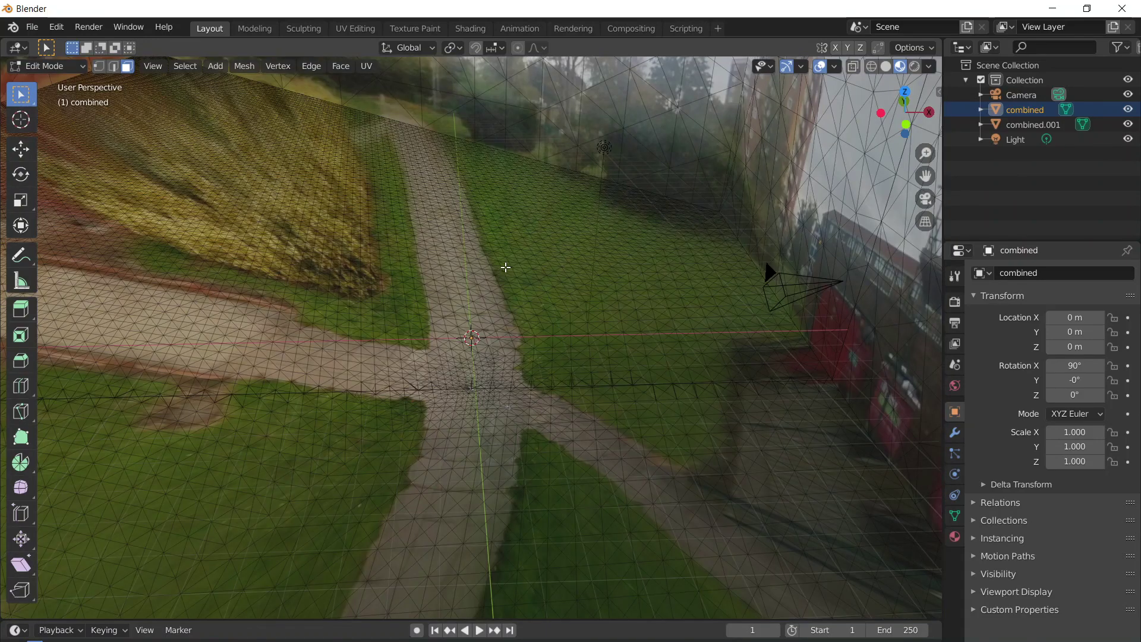
{"action": "middle_click_drag", "start_coordinate": [505, 268], "coordinate": [552, 249]}
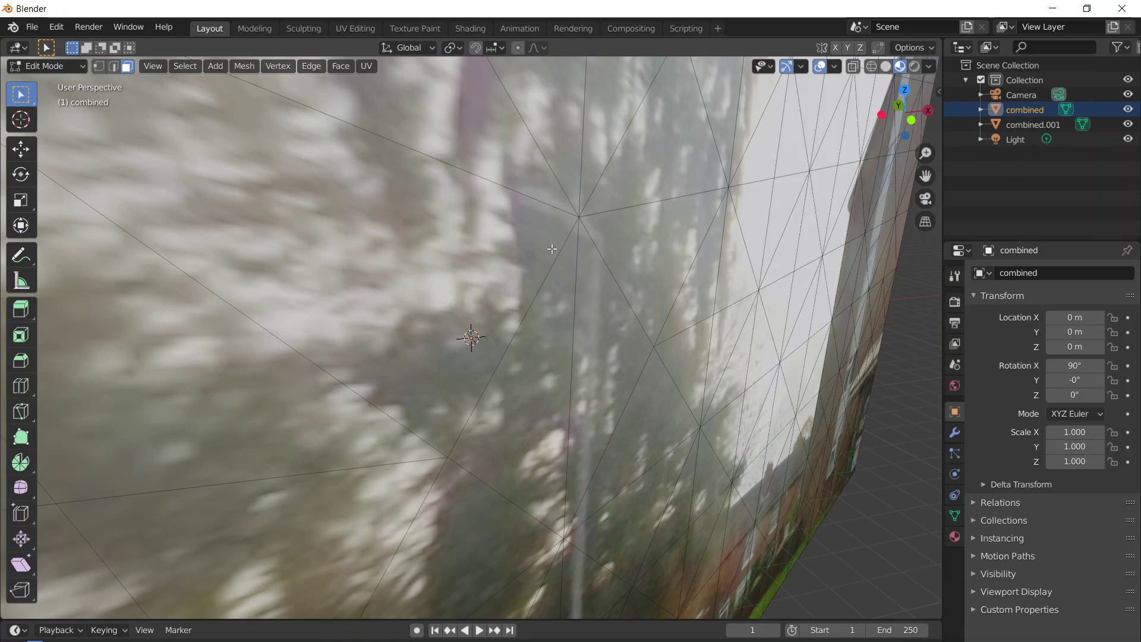
{"action": "middle_click_drag", "start_coordinate": [553, 249], "coordinate": [577, 130]}
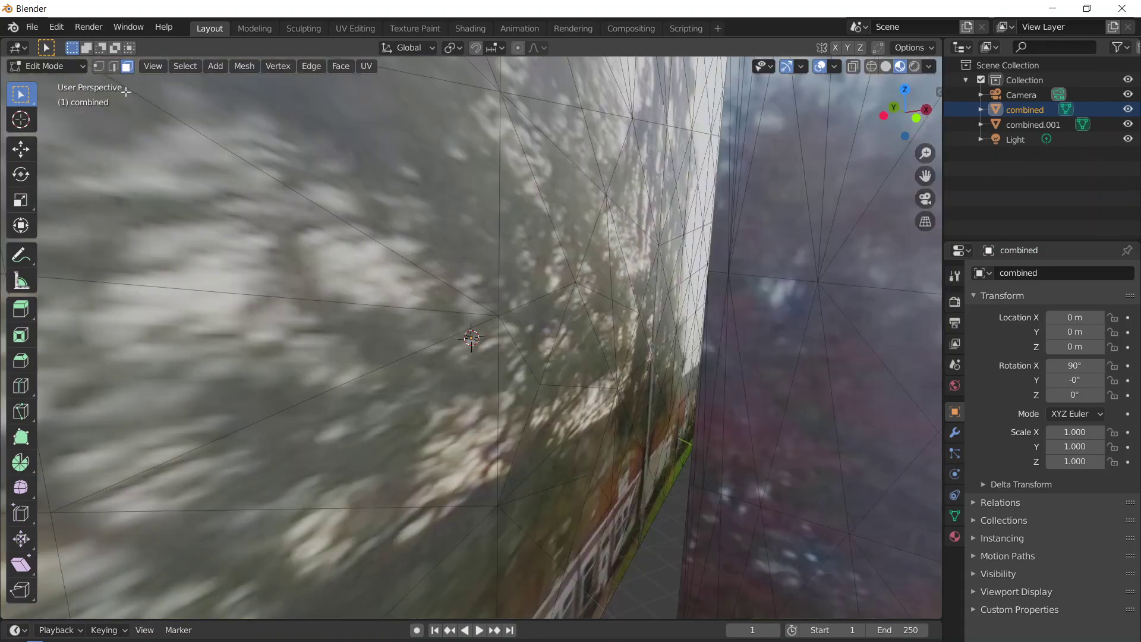
{"action": "left_click_drag", "start_coordinate": [485, 76], "coordinate": [686, 254]}
{"action": "left_click_drag", "start_coordinate": [686, 254], "coordinate": [686, 254]}
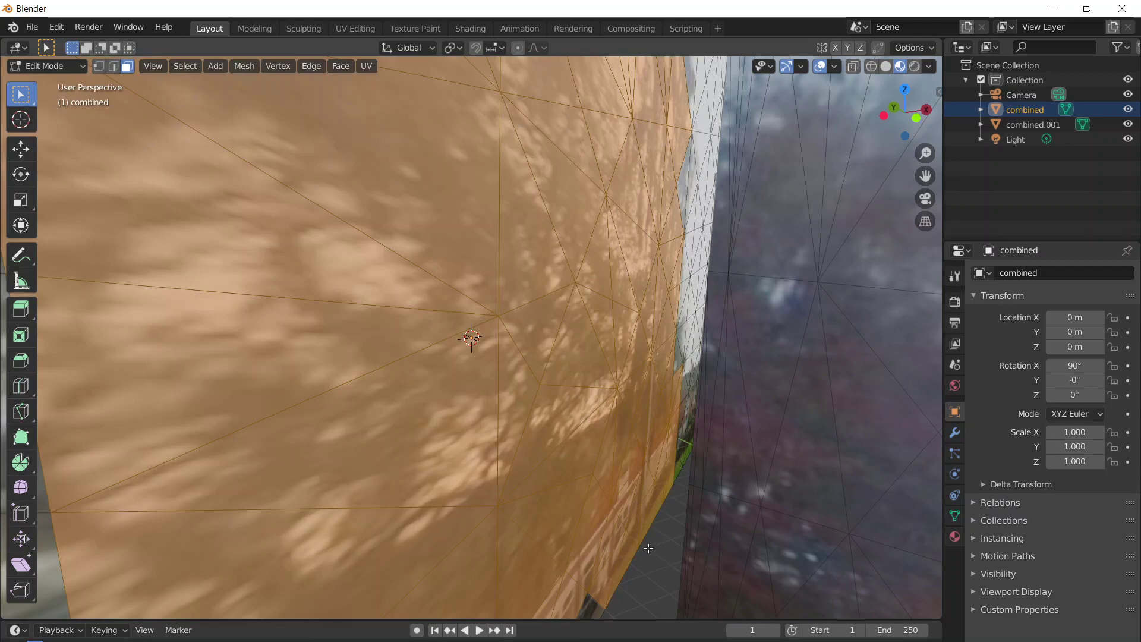
{"action": "key", "text": "x"}
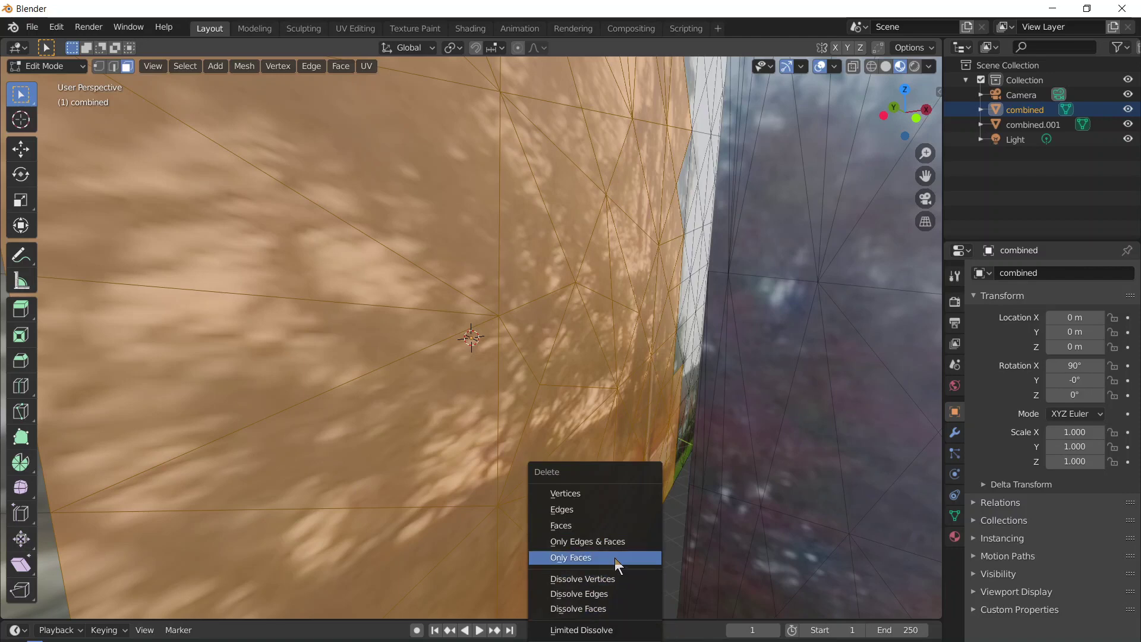
{"action": "left_click", "coordinate": [596, 525]}
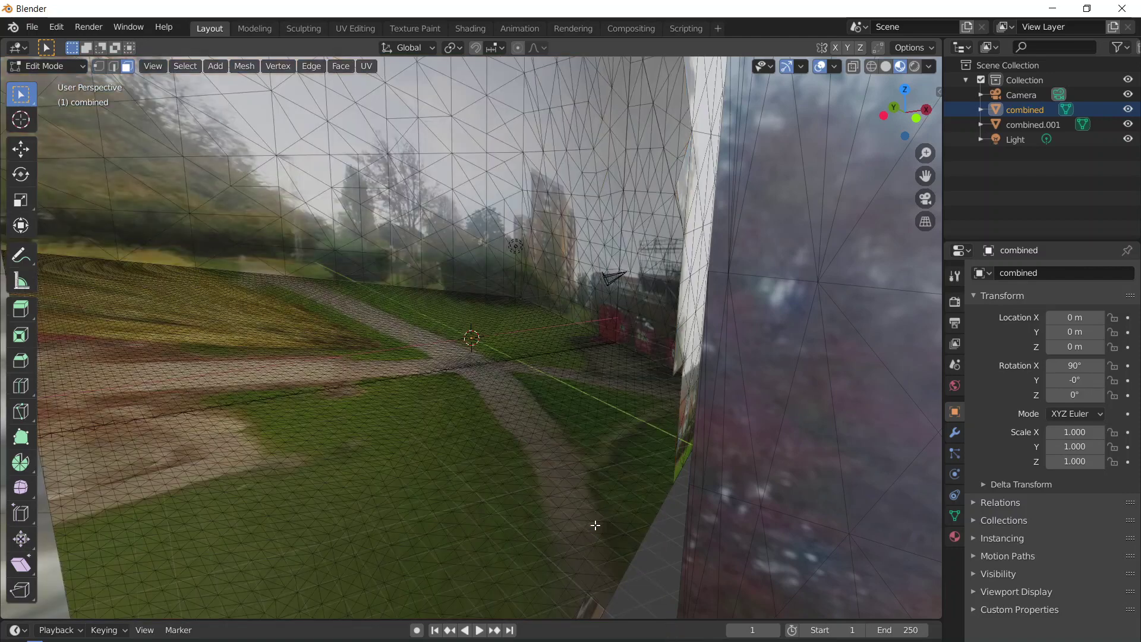
- Try deleting the strip of faces at the combined mesh's corner with Only Edges & Faces, and undo it
{"action": "middle_click_drag", "start_coordinate": [612, 484], "coordinate": [791, 496]}
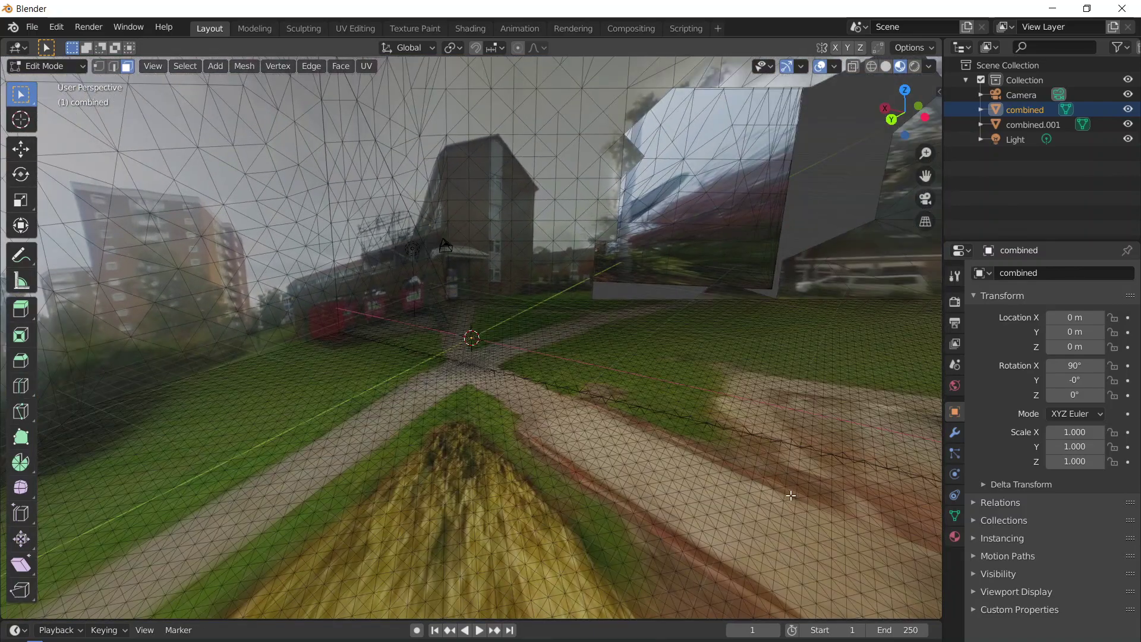
{"action": "middle_click_drag", "start_coordinate": [718, 263], "coordinate": [540, 275]}
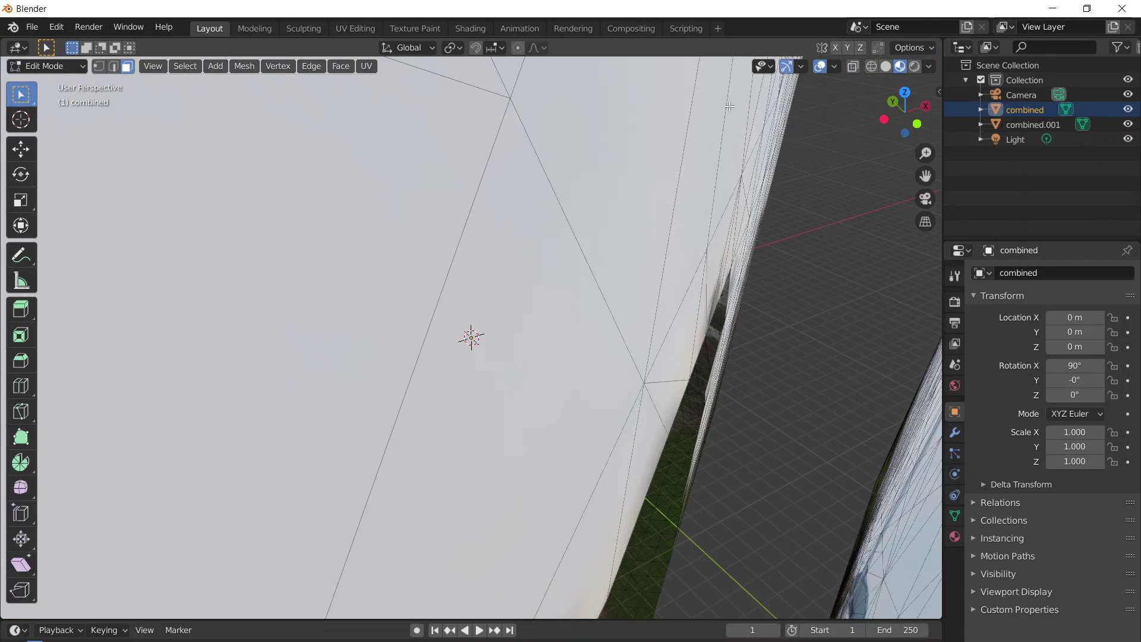
{"action": "left_click_drag", "start_coordinate": [715, 102], "coordinate": [773, 398]}
{"action": "key", "text": "x"}
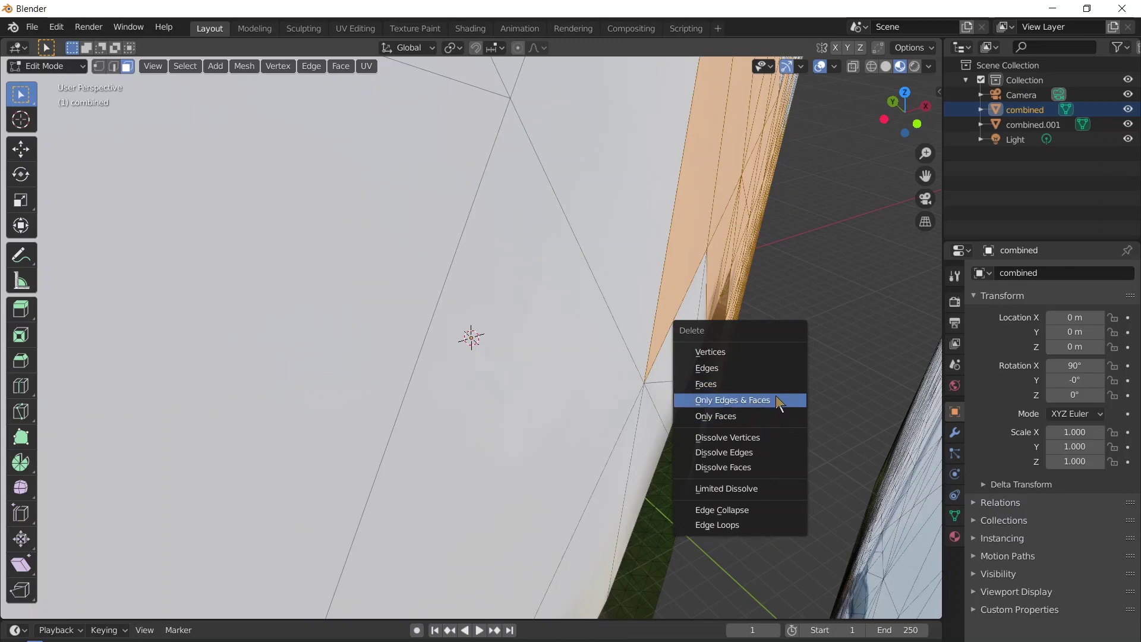
{"action": "left_click", "coordinate": [776, 396]}
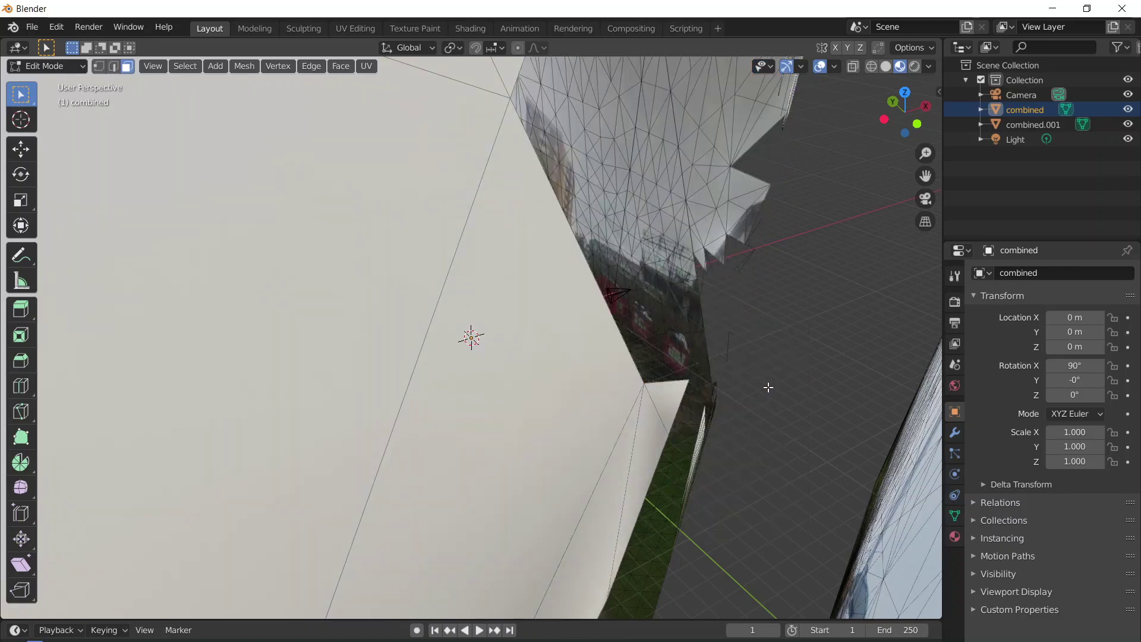
{"action": "key", "text": "ctrl+z"}
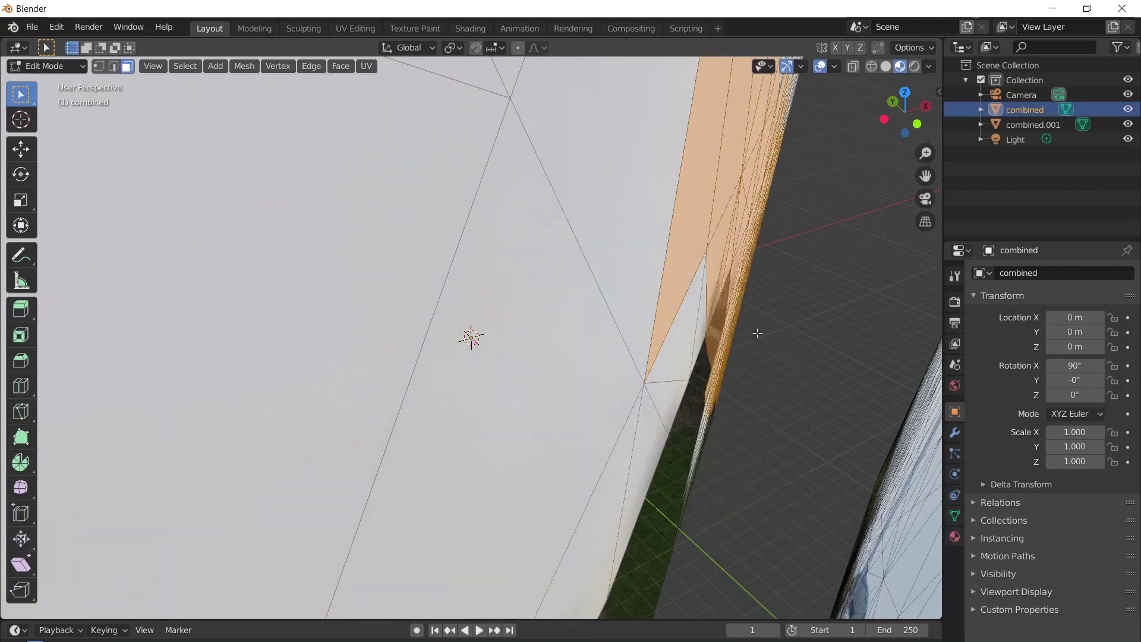
- Try deleting the corner strip with the Faces option, together with the box-selected faces just below it
{"action": "key", "text": "x"}
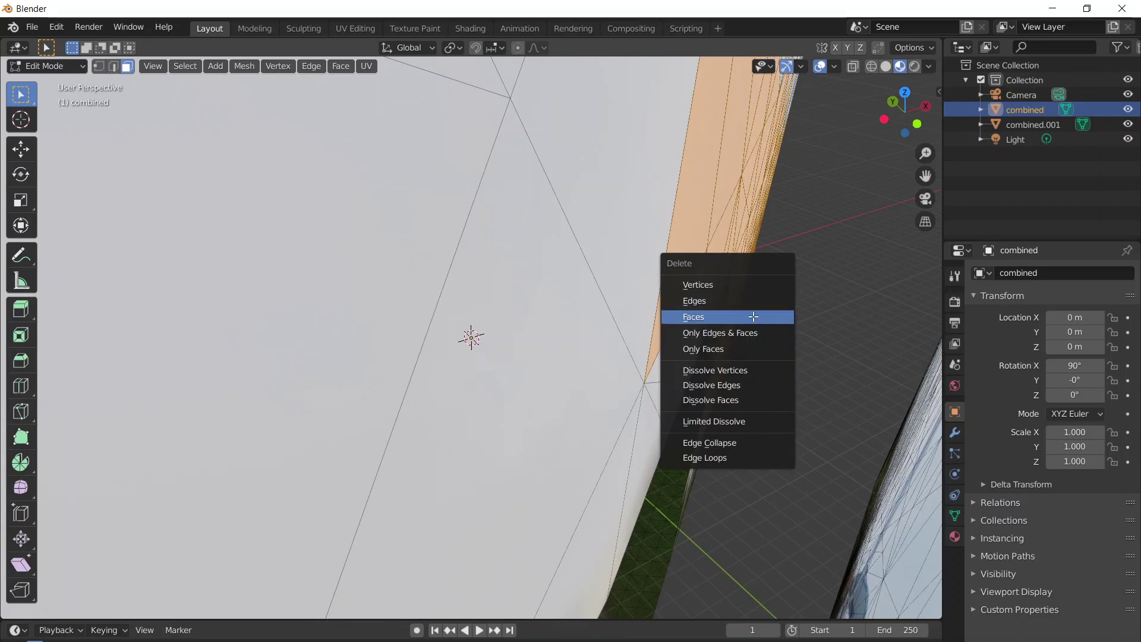
{"action": "left_click", "coordinate": [753, 316]}
{"action": "left_click_drag", "start_coordinate": [659, 260], "coordinate": [753, 434]}
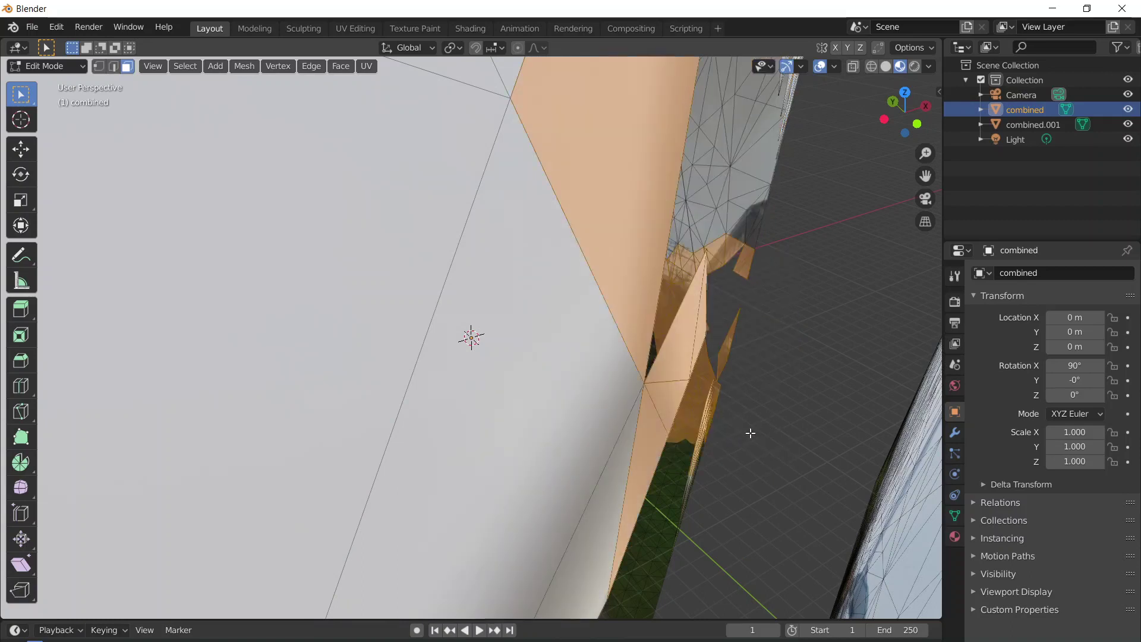
{"action": "key", "text": "x"}
{"action": "left_click", "coordinate": [805, 368]}
- Try deleting the linked geometry beside the corner opening, and undo back to the restored corner wall faces
{"action": "middle_click_drag", "start_coordinate": [805, 367], "coordinate": [859, 341]}
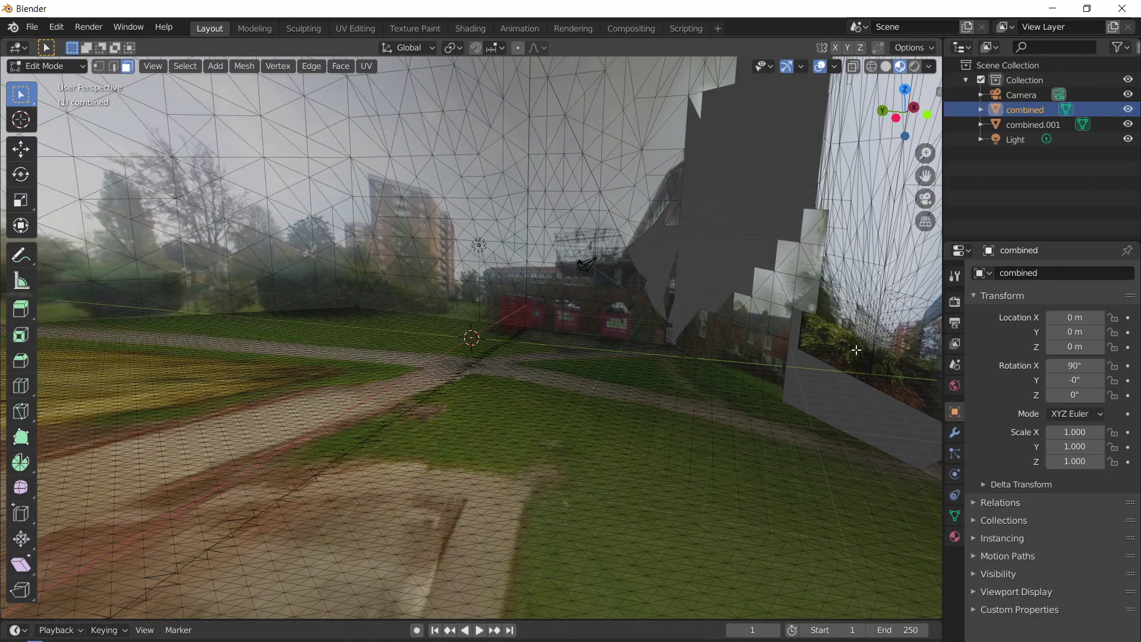
{"action": "key", "text": "l"}
{"action": "key", "text": "x"}
{"action": "left_click", "coordinate": [838, 357]}
{"action": "key", "text": "ctrl+z"}
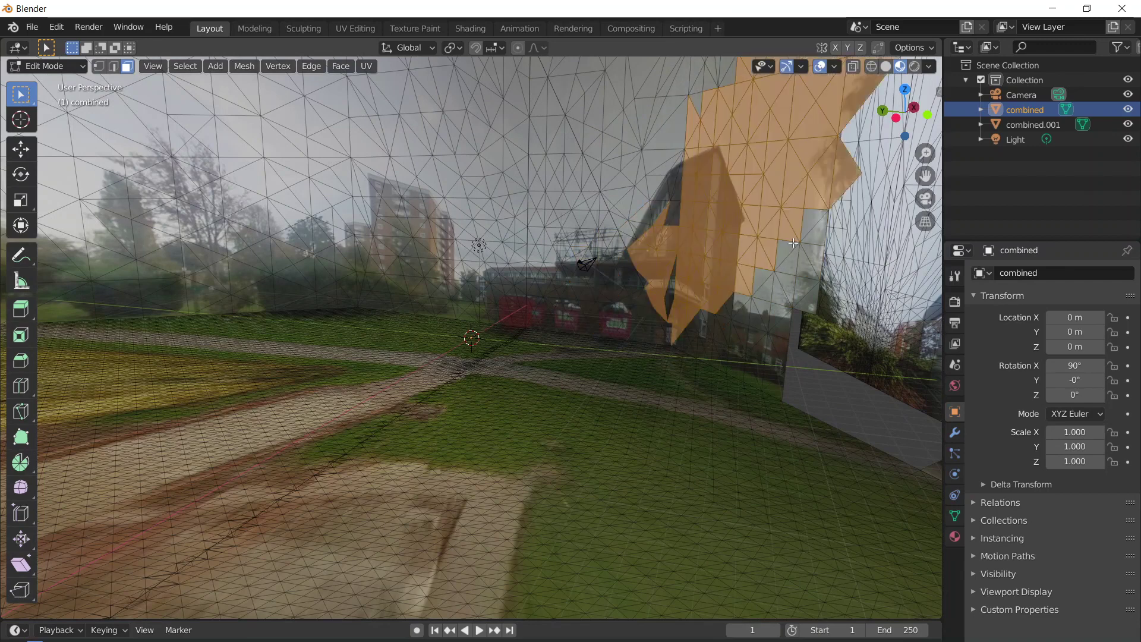
- Clear the selection, box-select the patch of wall between the dark building and combined.001, and delete its faces
{"action": "key", "text": "alt+a"}
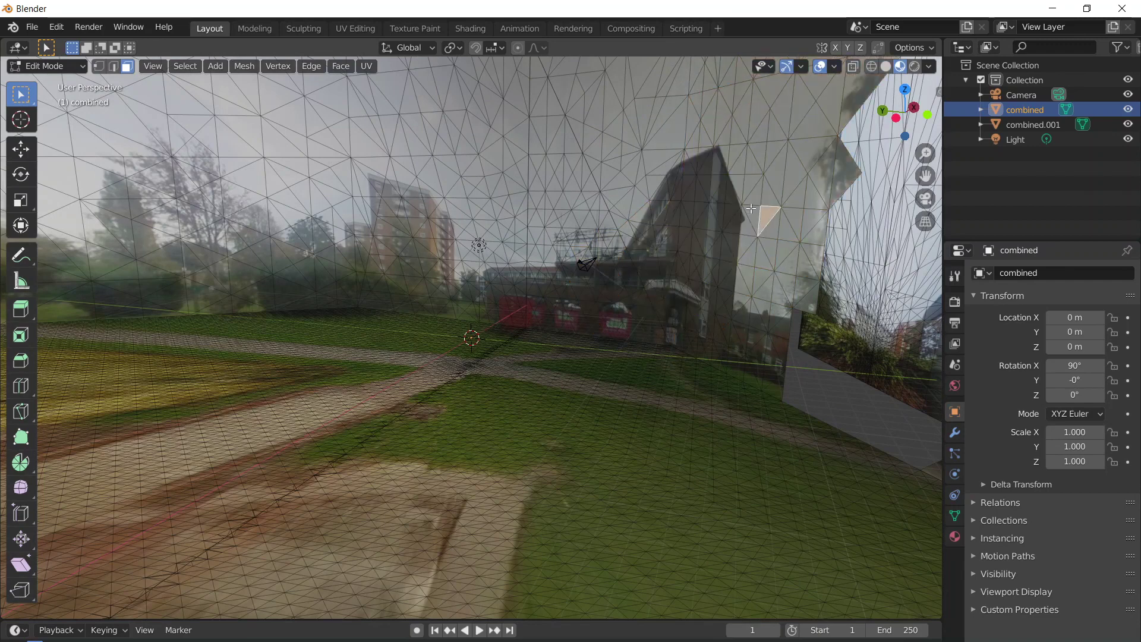
{"action": "left_click_drag", "start_coordinate": [752, 208], "coordinate": [787, 376]}
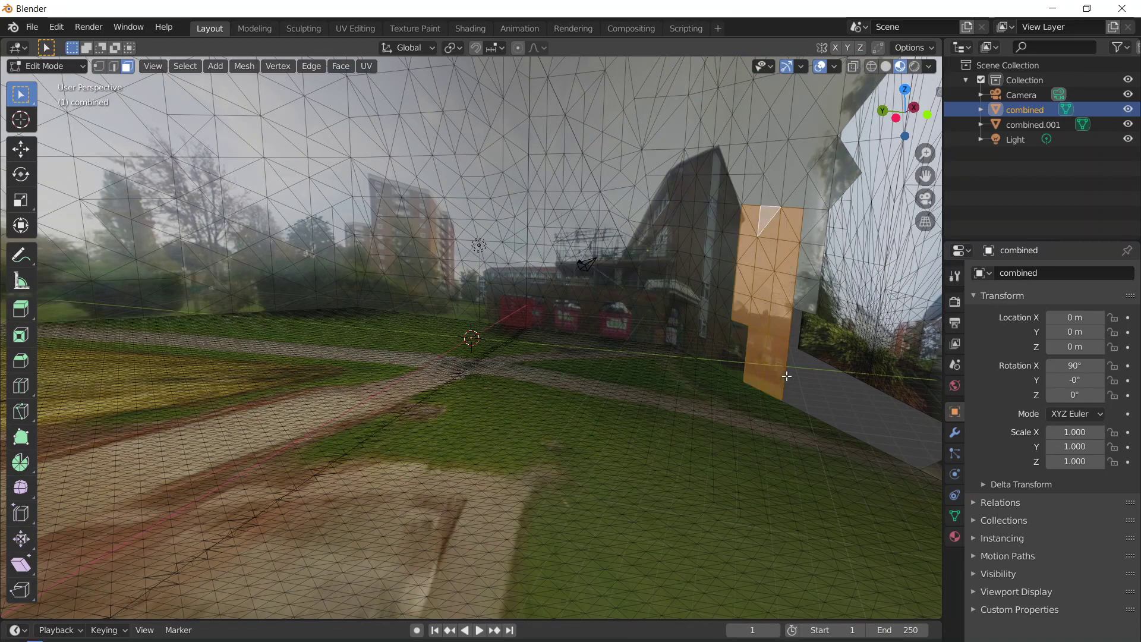
{"action": "key", "text": "x"}
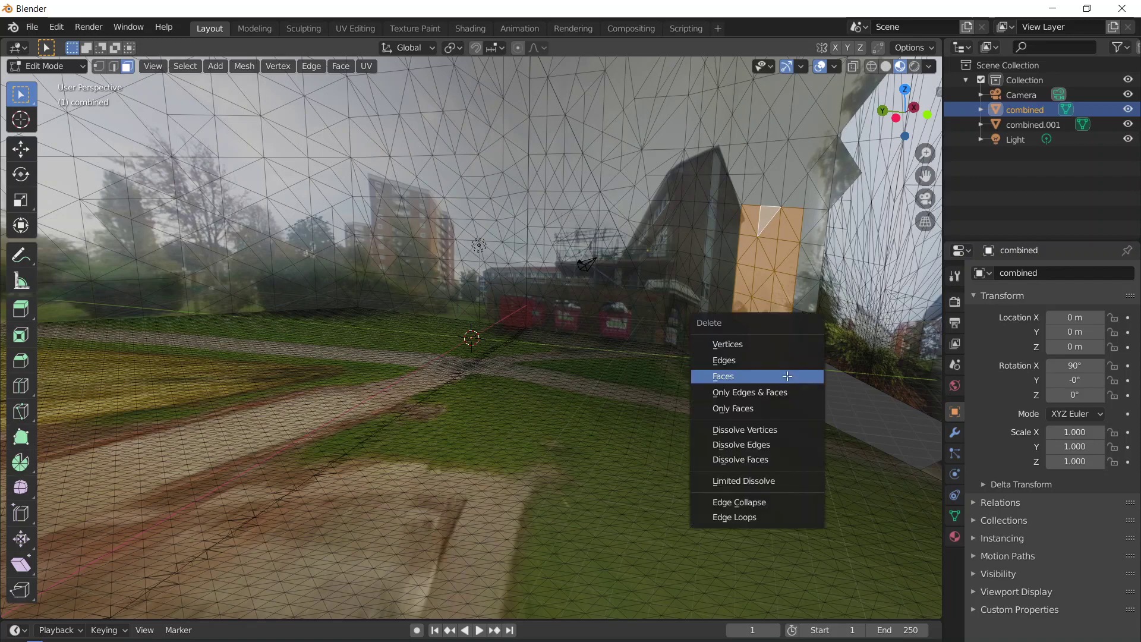
{"action": "left_click", "coordinate": [787, 376]}
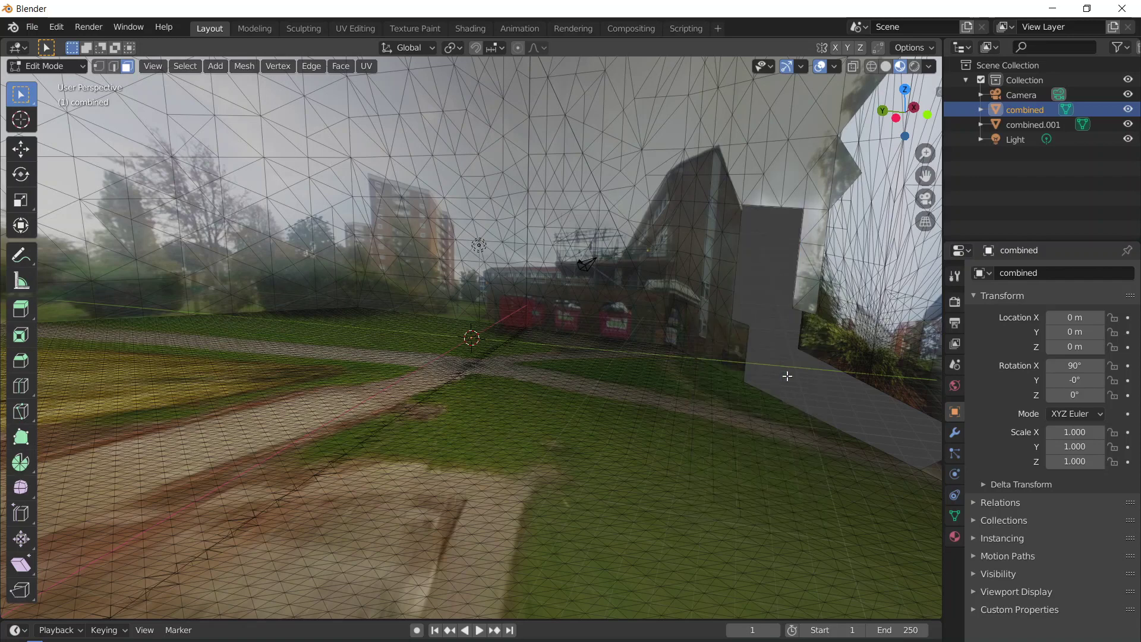
- Delete the two leftover faces along the lower edge of the opening beside the dark building
{"action": "left_click", "coordinate": [744, 342]}
{"action": "key", "text": "x"}
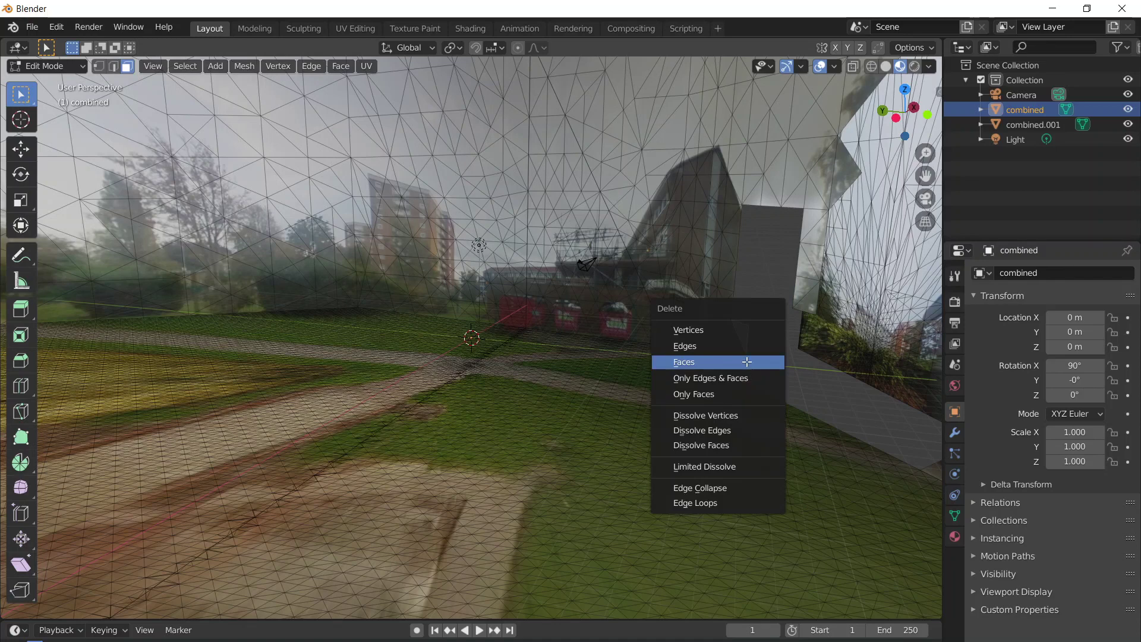
{"action": "left_click", "coordinate": [747, 362]}
{"action": "left_click", "coordinate": [744, 352]}
{"action": "key", "text": "x"}
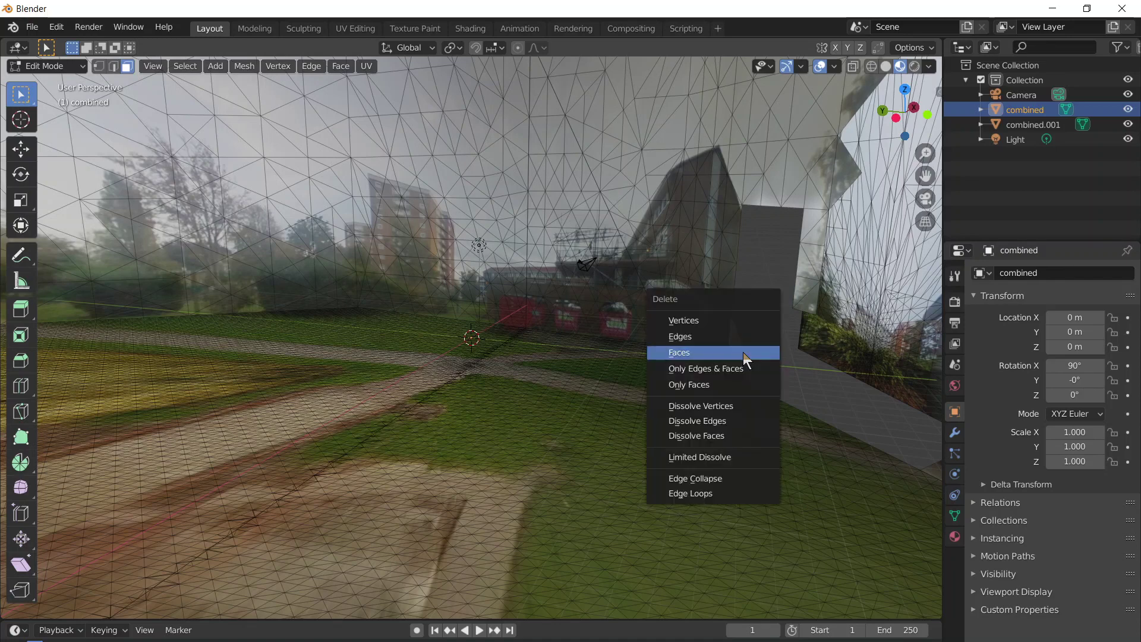
{"action": "left_click", "coordinate": [743, 352]}
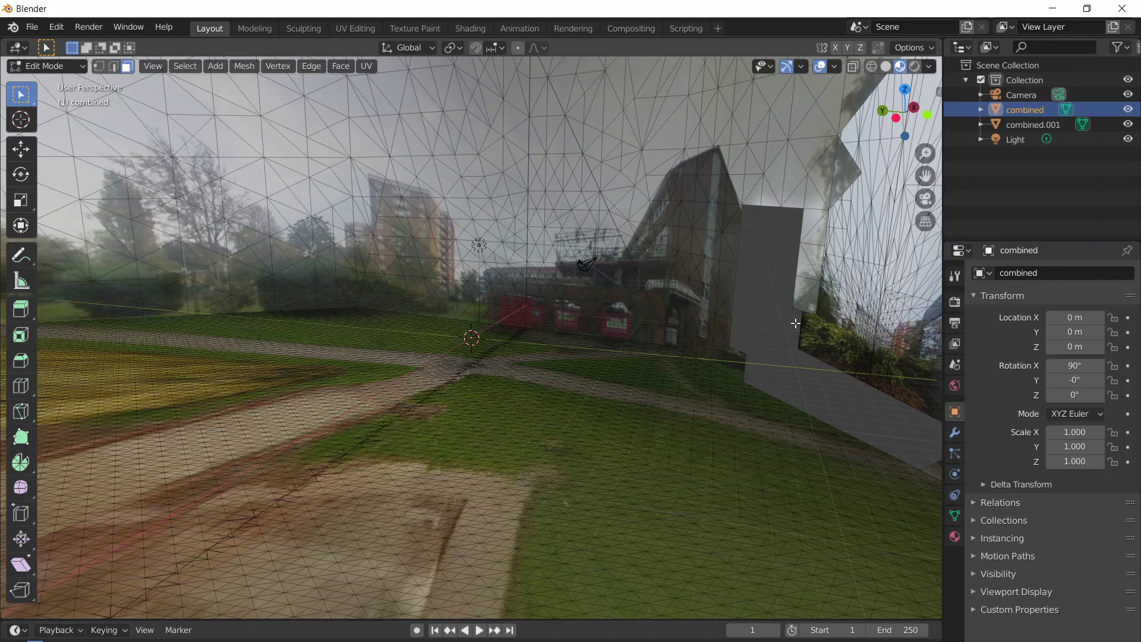
- Delete two wall faces on the side of the opening that borders the combined.001 scene
{"action": "left_click", "coordinate": [800, 290]}
{"action": "key", "text": "x"}
{"action": "left_click", "coordinate": [798, 293]}
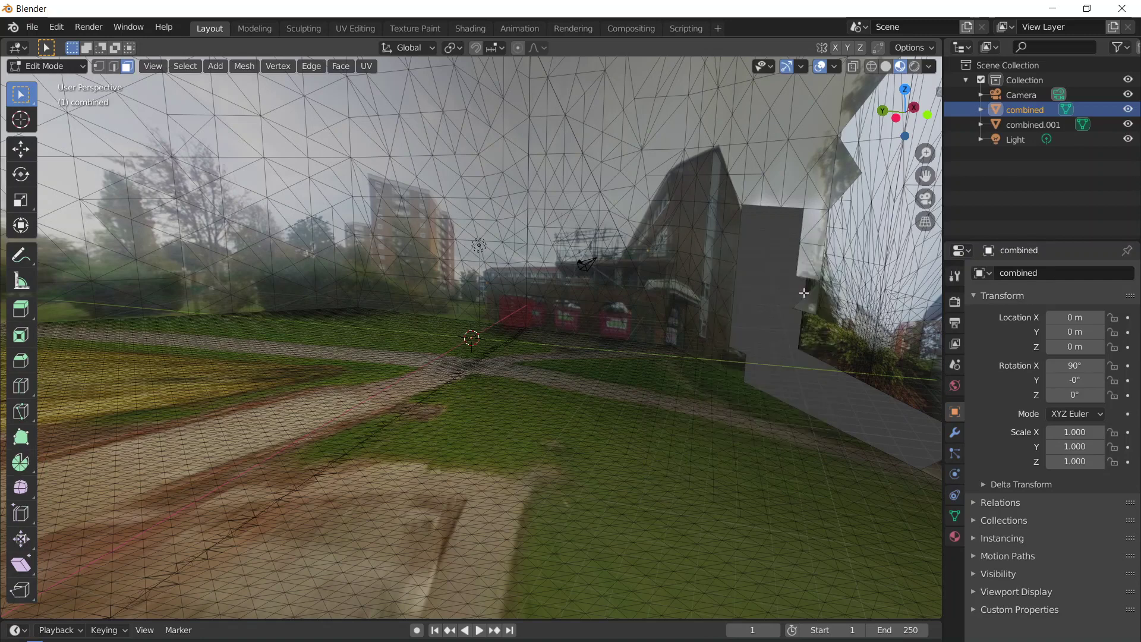
{"action": "left_click", "coordinate": [815, 267]}
{"action": "key", "text": "x"}
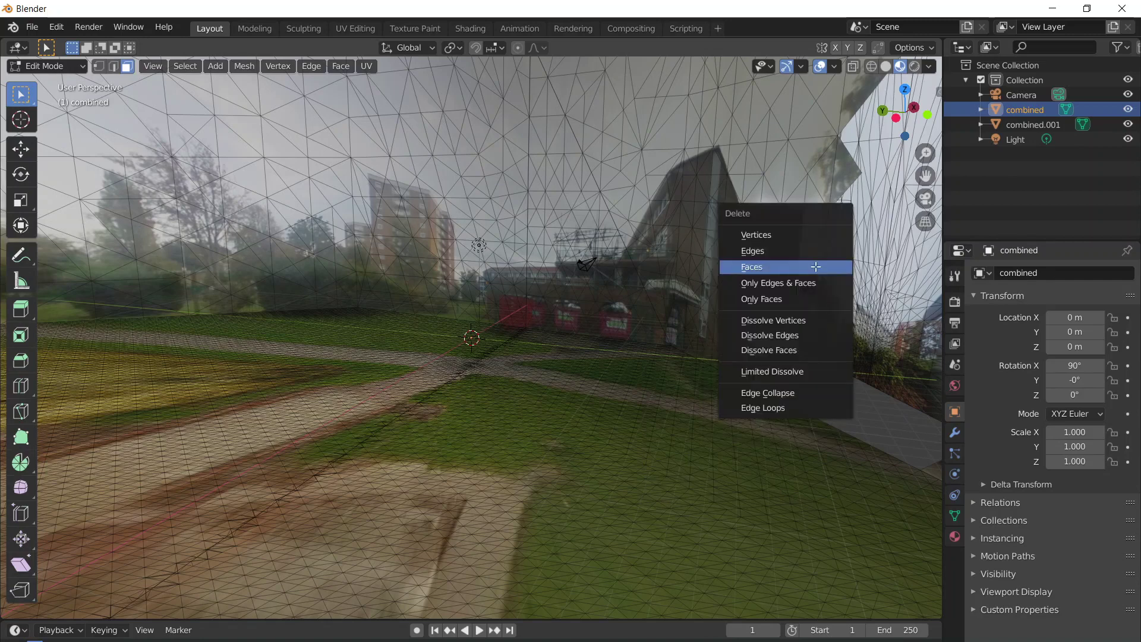
{"action": "left_click", "coordinate": [816, 267]}
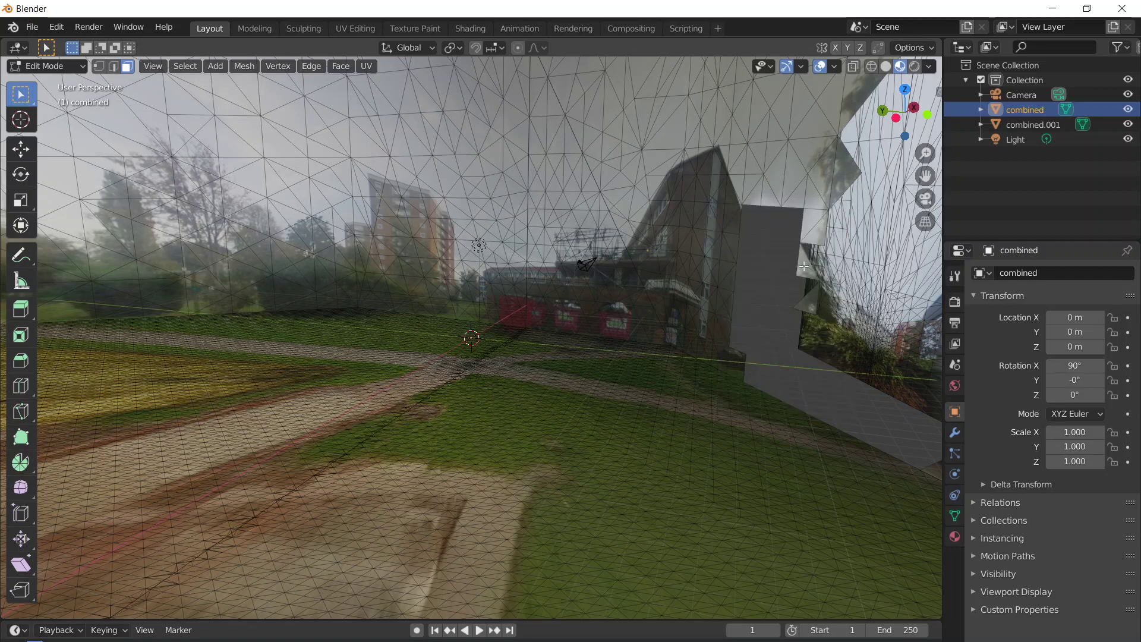
- Delete the two loose triangular face fragments left between the opening and the combined.001 scene
{"action": "left_click", "coordinate": [804, 265]}
{"action": "key", "text": "x"}
{"action": "left_click", "coordinate": [798, 269]}
{"action": "left_click", "coordinate": [808, 303]}
{"action": "key", "text": "x"}
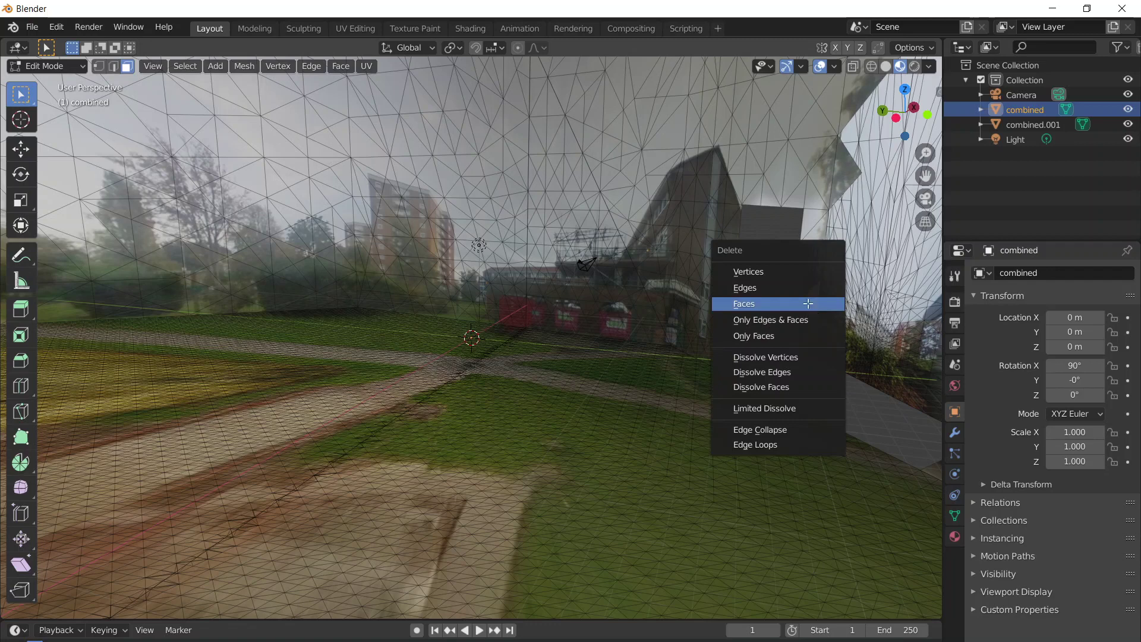
{"action": "key", "text": "Return"}
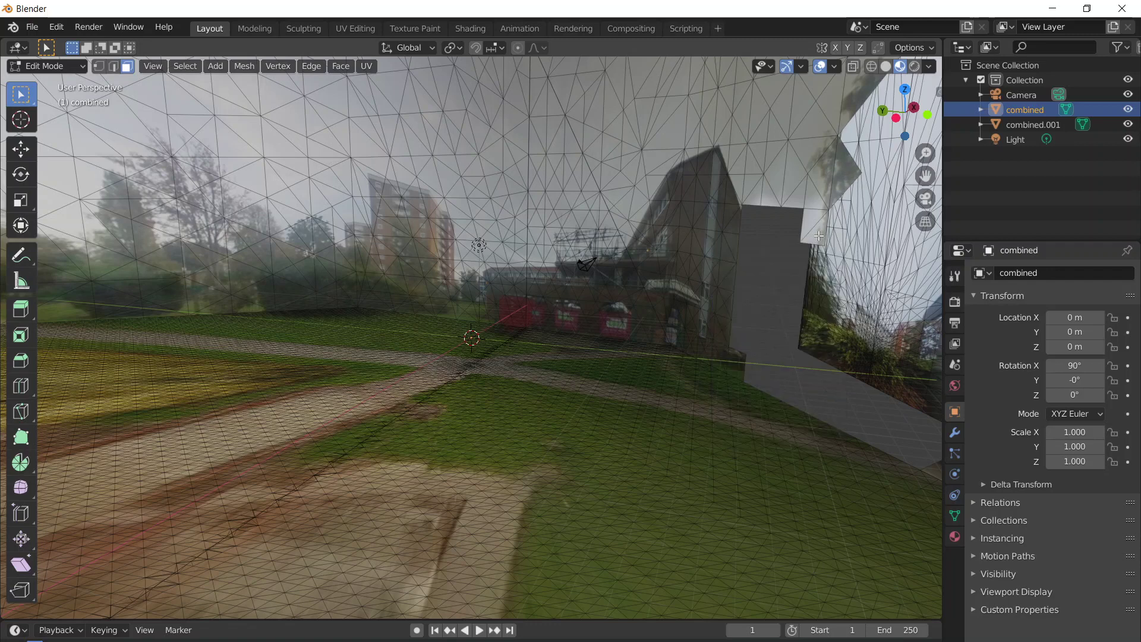
- Delete the remaining jagged faces above, one by one, where the opening's upper corner overlaps the combined.001 scene
{"action": "left_click", "coordinate": [818, 236]}
{"action": "key", "text": "x"}
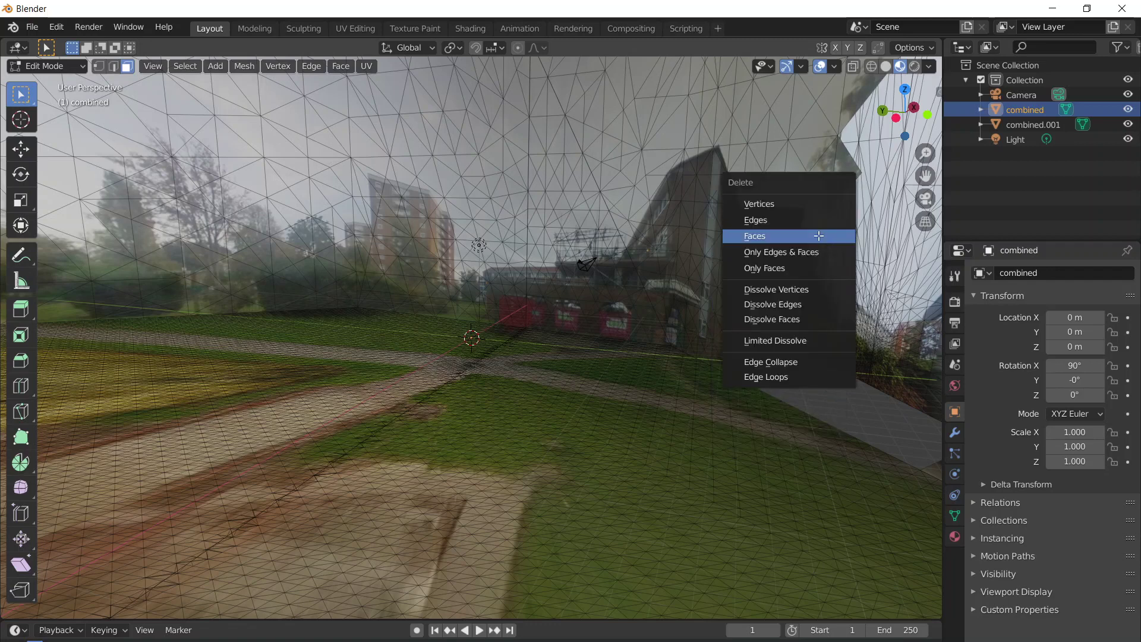
{"action": "left_click", "coordinate": [819, 236]}
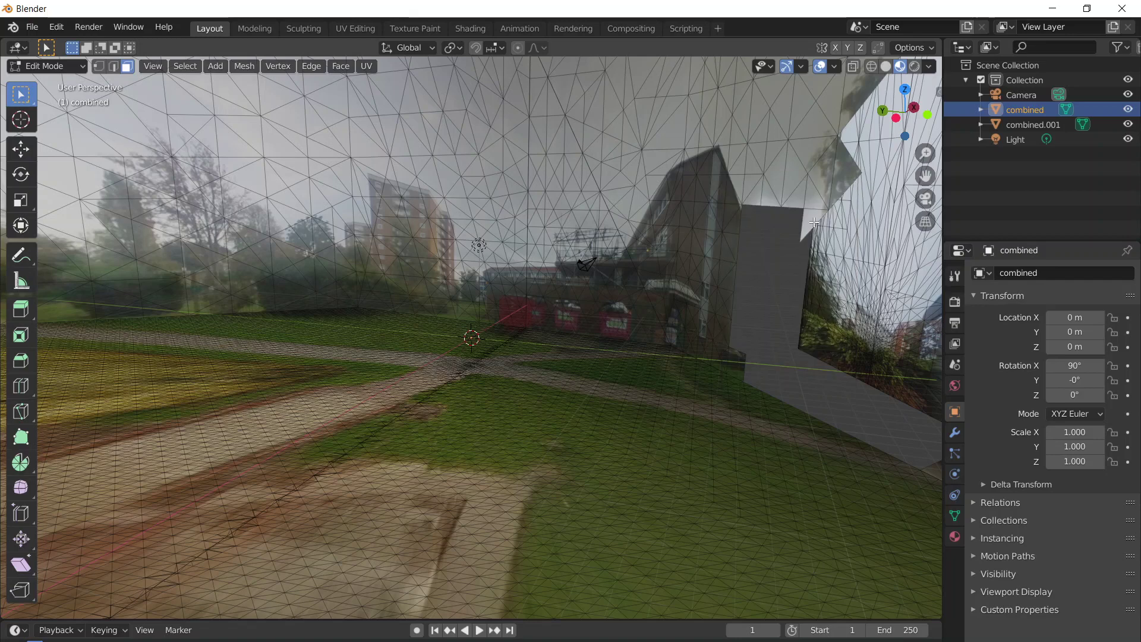
{"action": "key", "text": "x"}
{"action": "left_click", "coordinate": [814, 222]}
{"action": "left_click", "coordinate": [822, 202]}
{"action": "key", "text": "x"}
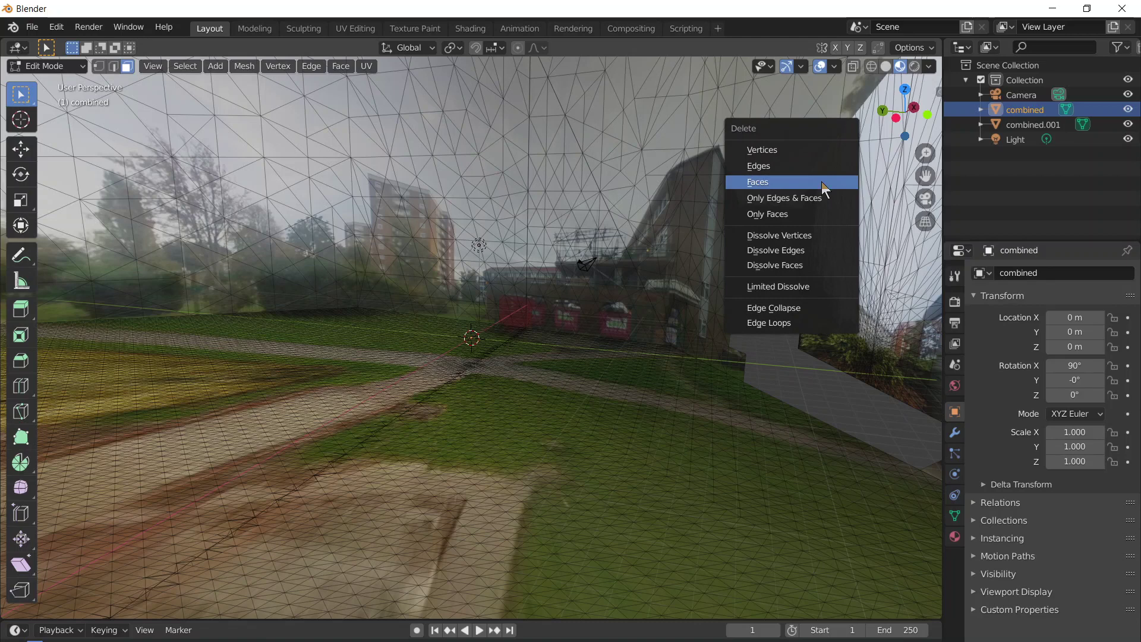
{"action": "left_click", "coordinate": [822, 180]}
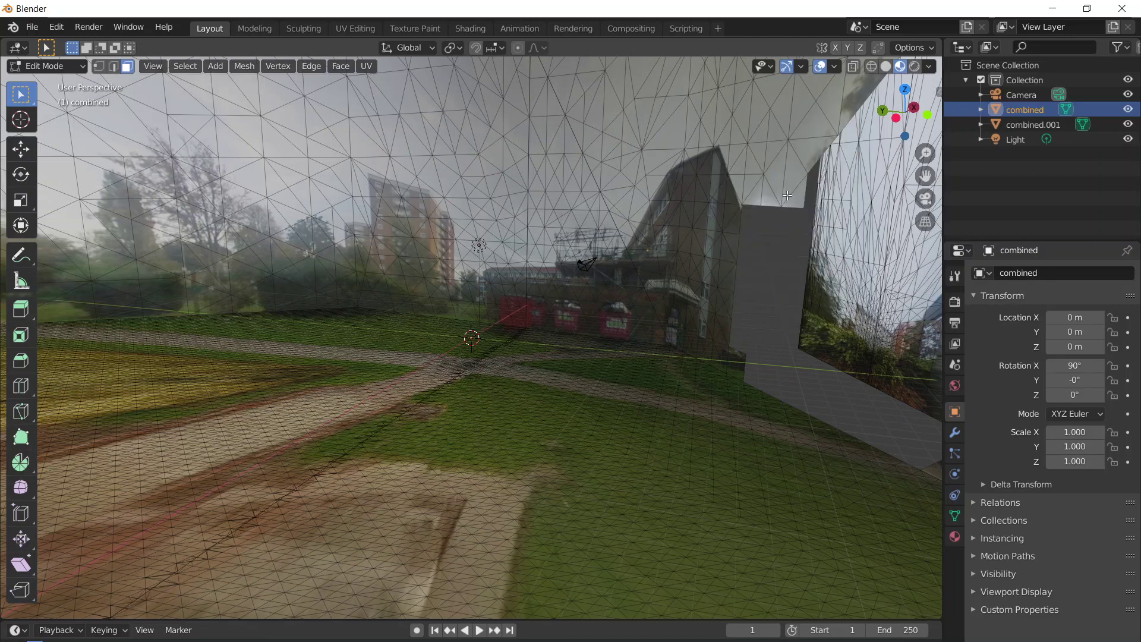
- Delete the leftover bright sky faces along the opening's upper edge, between the dark building and the combined.001 scene
{"action": "key", "text": "f"}
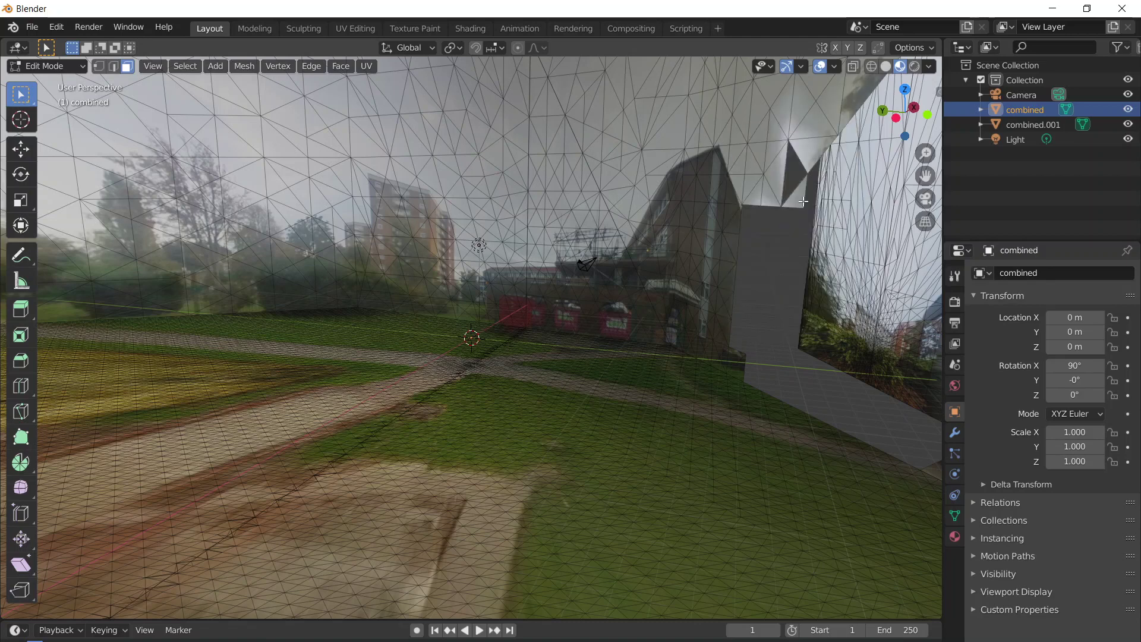
{"action": "key", "text": "x"}
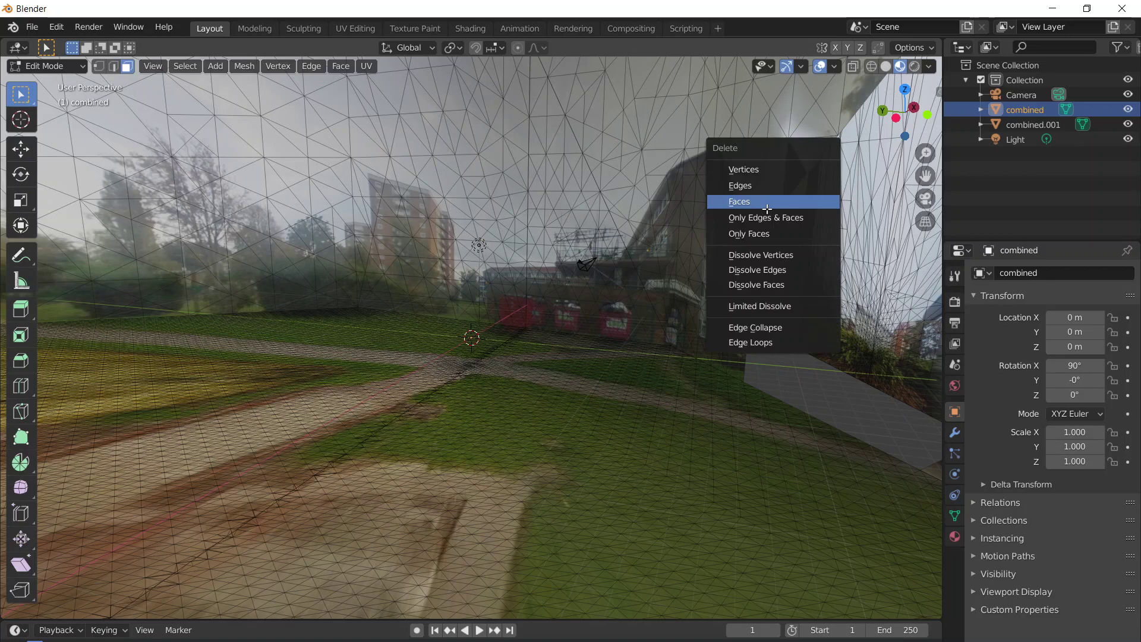
{"action": "left_click", "coordinate": [766, 205]}
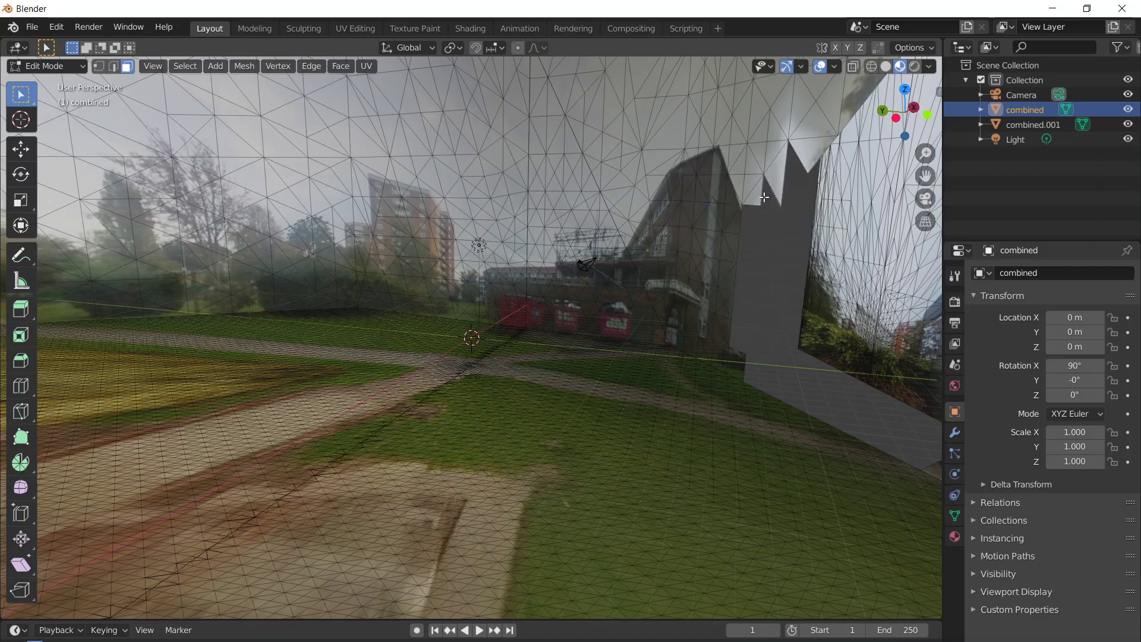
{"action": "key", "text": "x"}
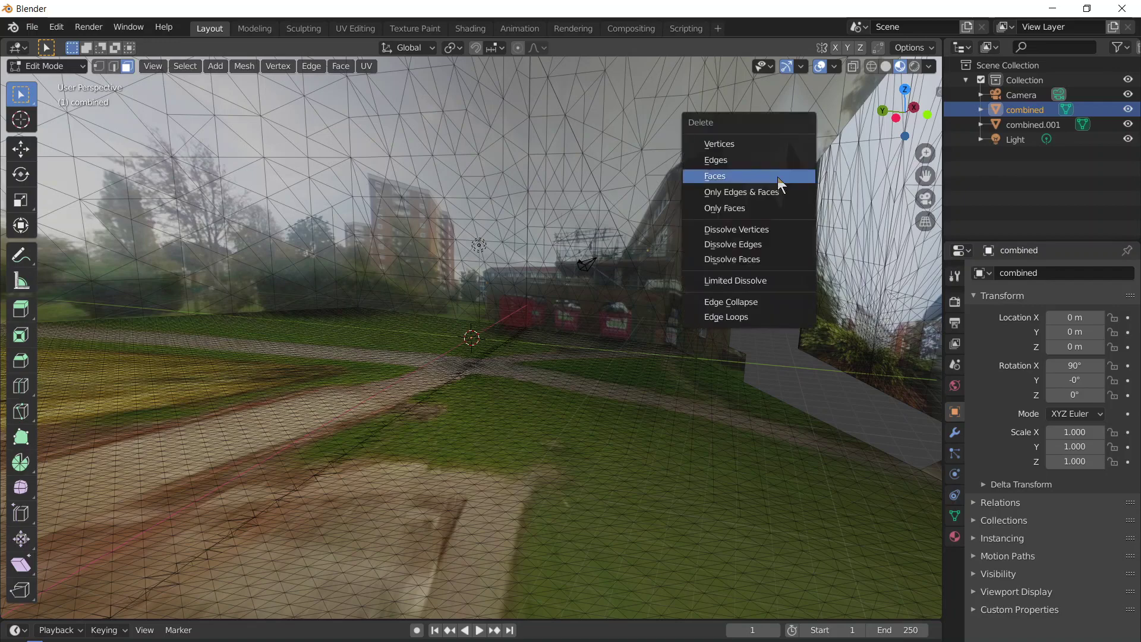
{"action": "left_click", "coordinate": [777, 176]}
- Return the combined mesh to Object Mode, select combined.001 and open it in Edit Mode
{"action": "middle_click_drag", "start_coordinate": [778, 177], "coordinate": [887, 144]}
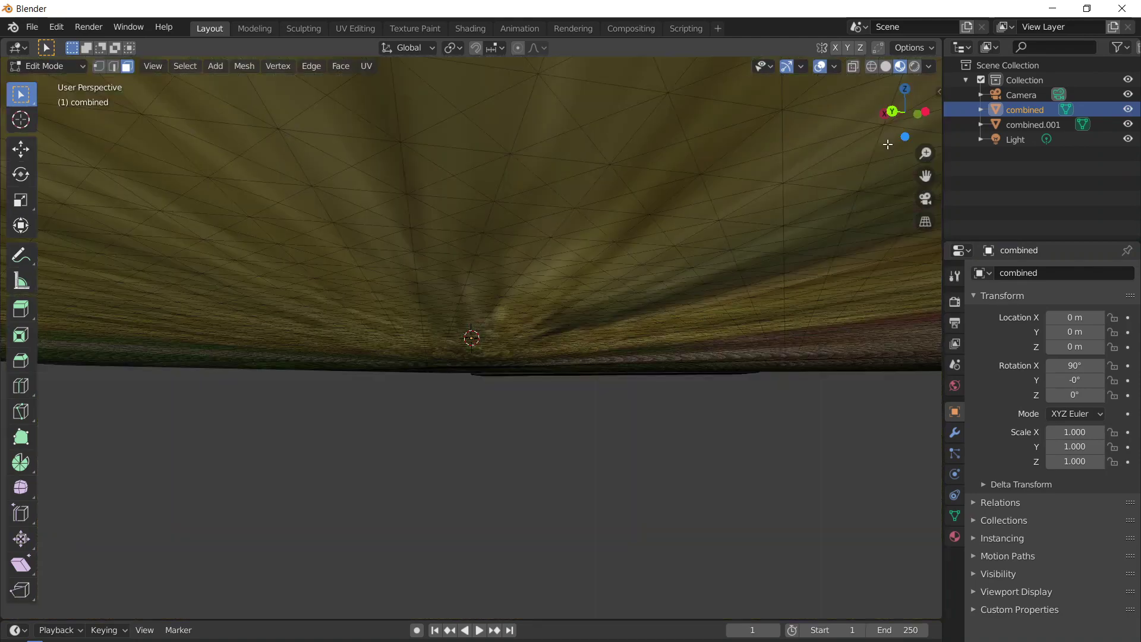
{"action": "middle_click_drag", "start_coordinate": [887, 144], "coordinate": [874, 147]}
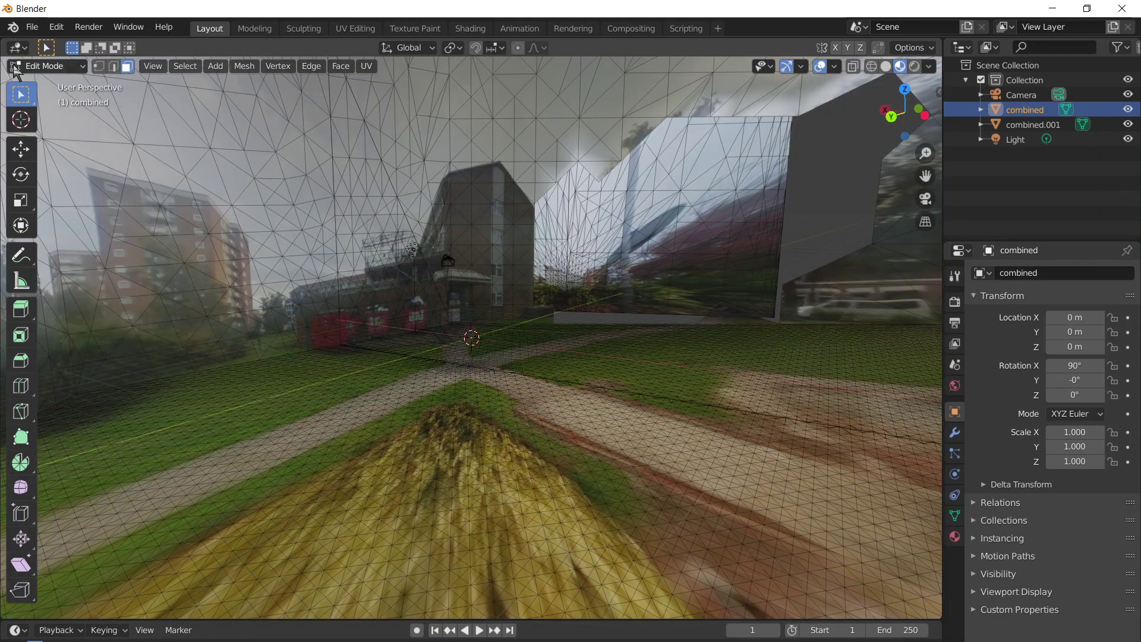
{"action": "left_click", "coordinate": [47, 66]}
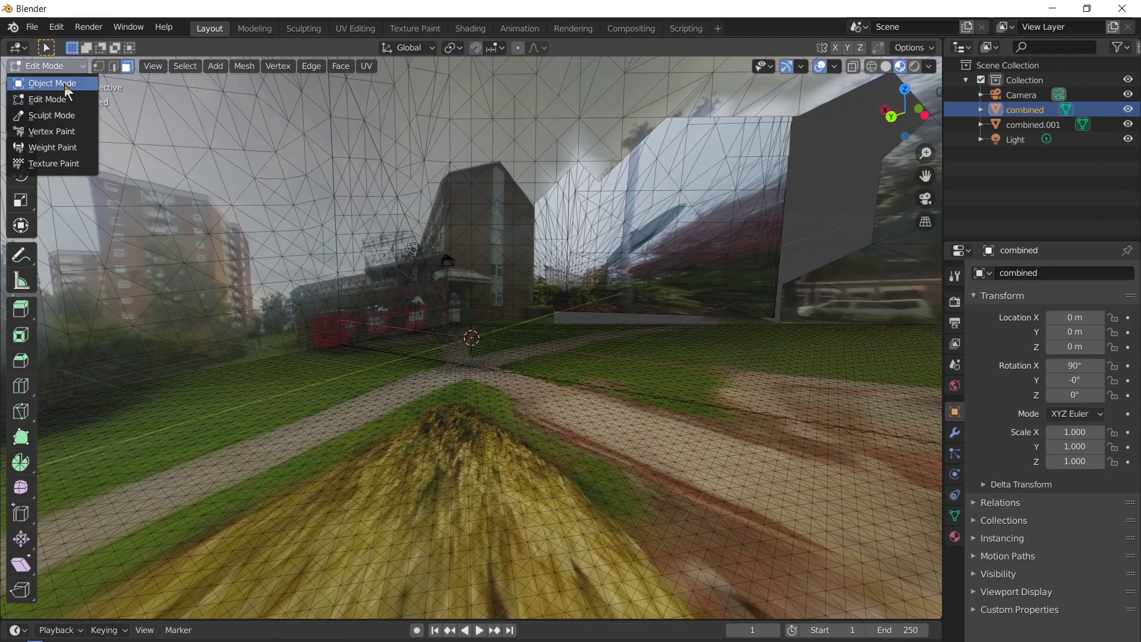
{"action": "left_click", "coordinate": [64, 84]}
{"action": "left_click", "coordinate": [650, 280]}
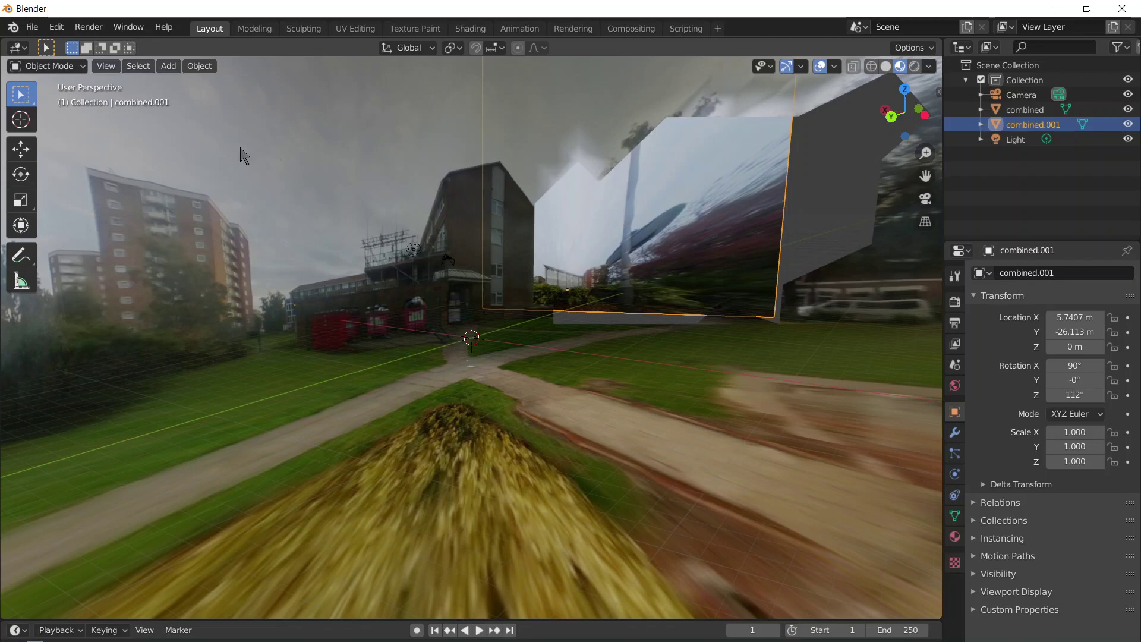
{"action": "left_click", "coordinate": [66, 66]}
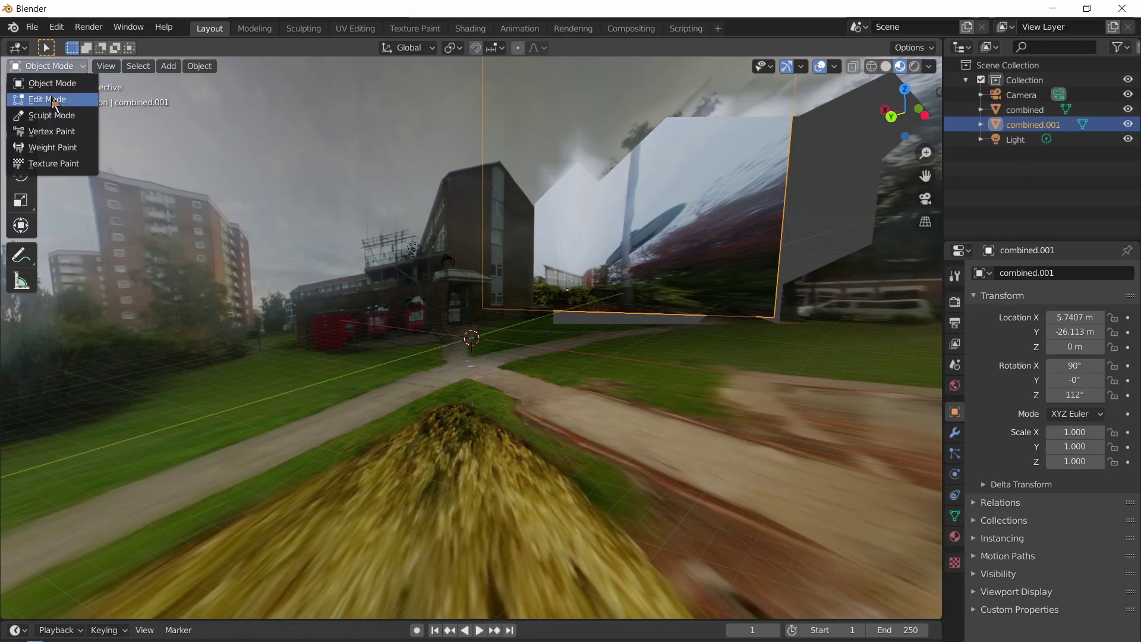
{"action": "left_click", "coordinate": [56, 99]}
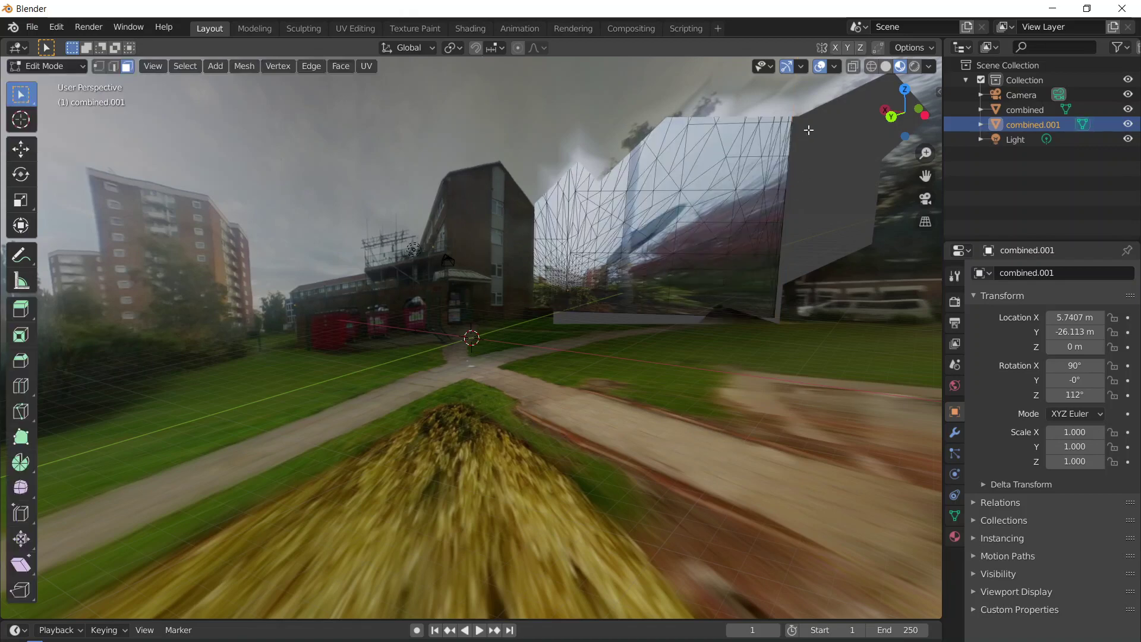
- Delete the combined.001 wall faces that block the opening, spanning from its outer corner to the dark building
{"action": "left_click_drag", "start_coordinate": [790, 122], "coordinate": [528, 301]}
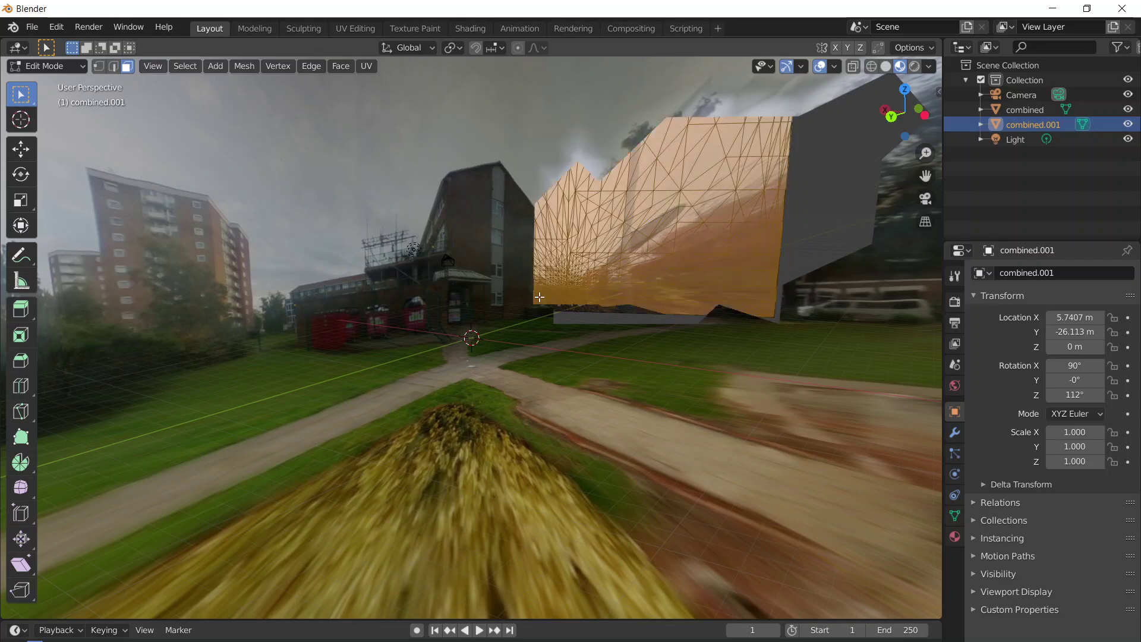
{"action": "key", "text": "x"}
{"action": "left_click", "coordinate": [540, 297]}
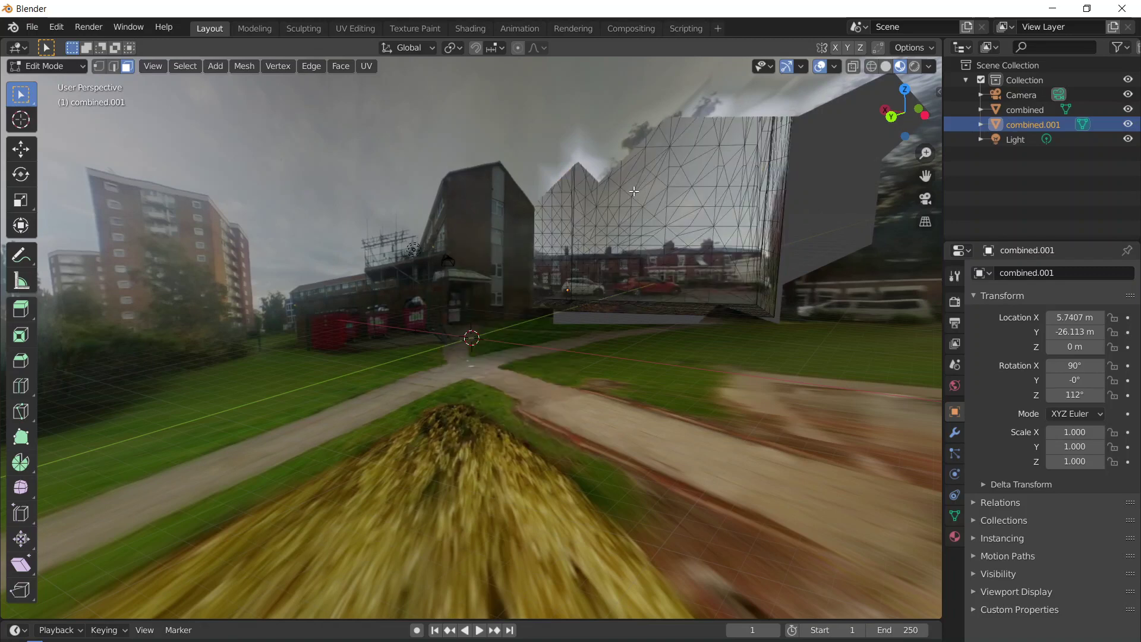
- Delete the patch of combined.001 wall faces between the dark building and the parked cars
{"action": "middle_click_drag", "start_coordinate": [635, 191], "coordinate": [521, 174]}
{"action": "middle_click_drag", "start_coordinate": [771, 180], "coordinate": [885, 214]}
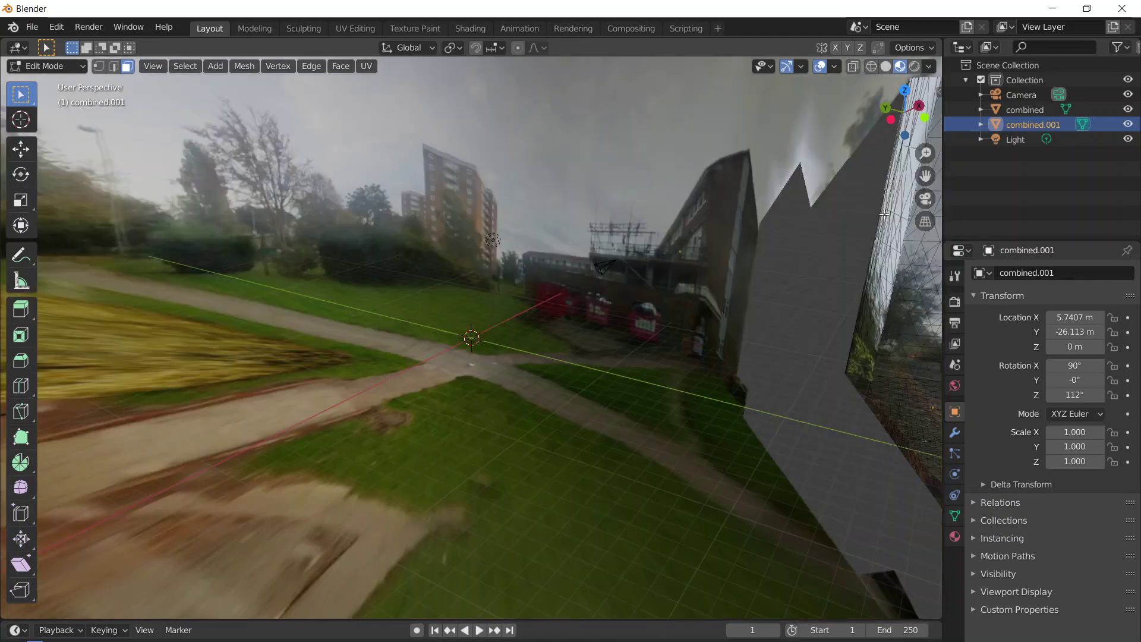
{"action": "middle_click_drag", "start_coordinate": [885, 214], "coordinate": [554, 286]}
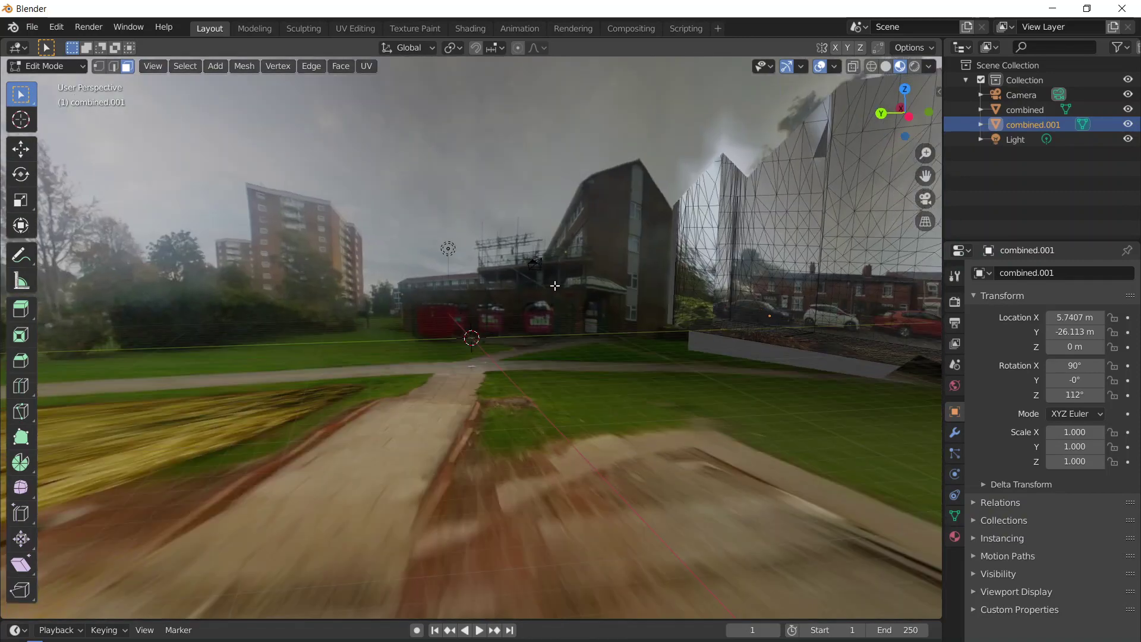
{"action": "scroll", "coordinate": [555, 286], "scroll_direction": "up", "scroll_amount": 6}
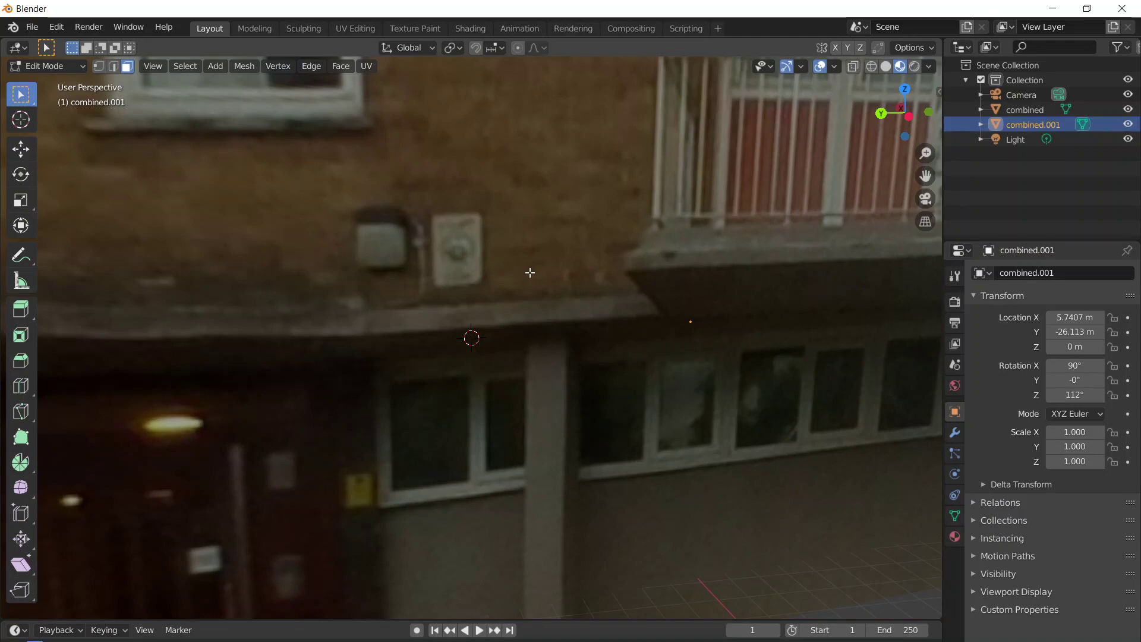
{"action": "scroll", "coordinate": [531, 272], "scroll_direction": "down", "scroll_amount": 6}
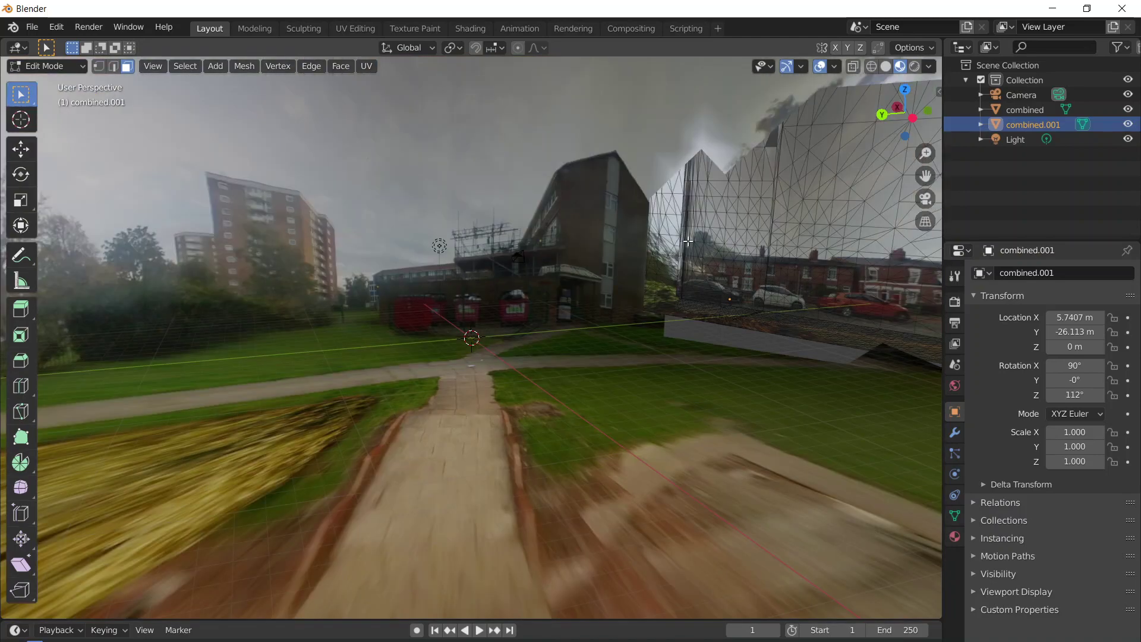
{"action": "left_click_drag", "start_coordinate": [681, 220], "coordinate": [634, 254]}
{"action": "left_click_drag", "start_coordinate": [634, 253], "coordinate": [634, 253]}
{"action": "key", "text": "x"}
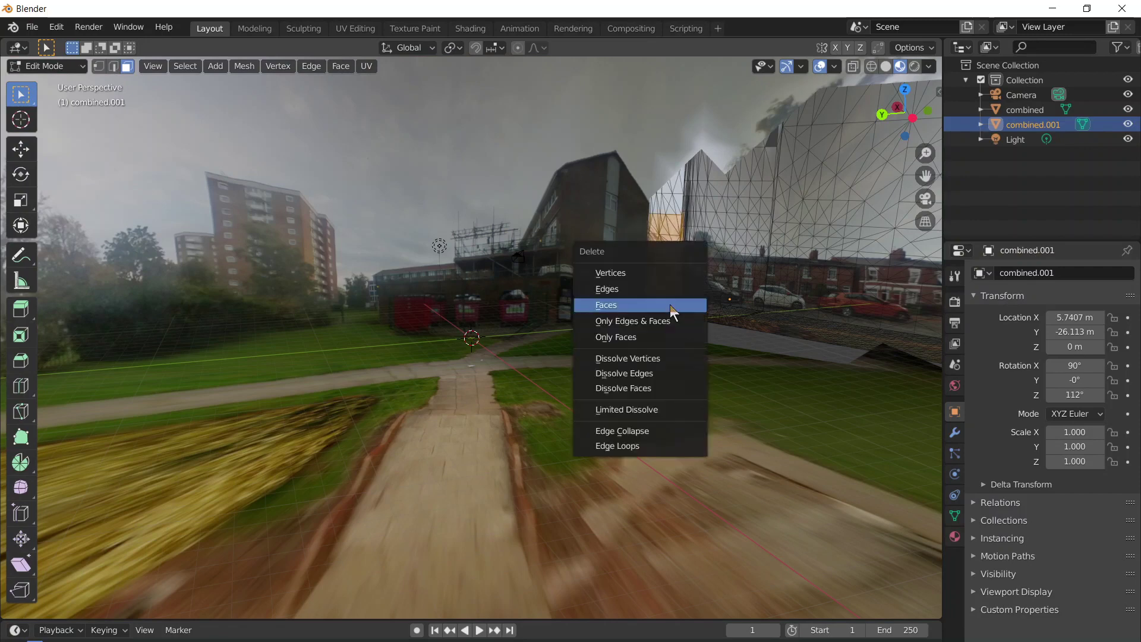
{"action": "left_click", "coordinate": [670, 304]}
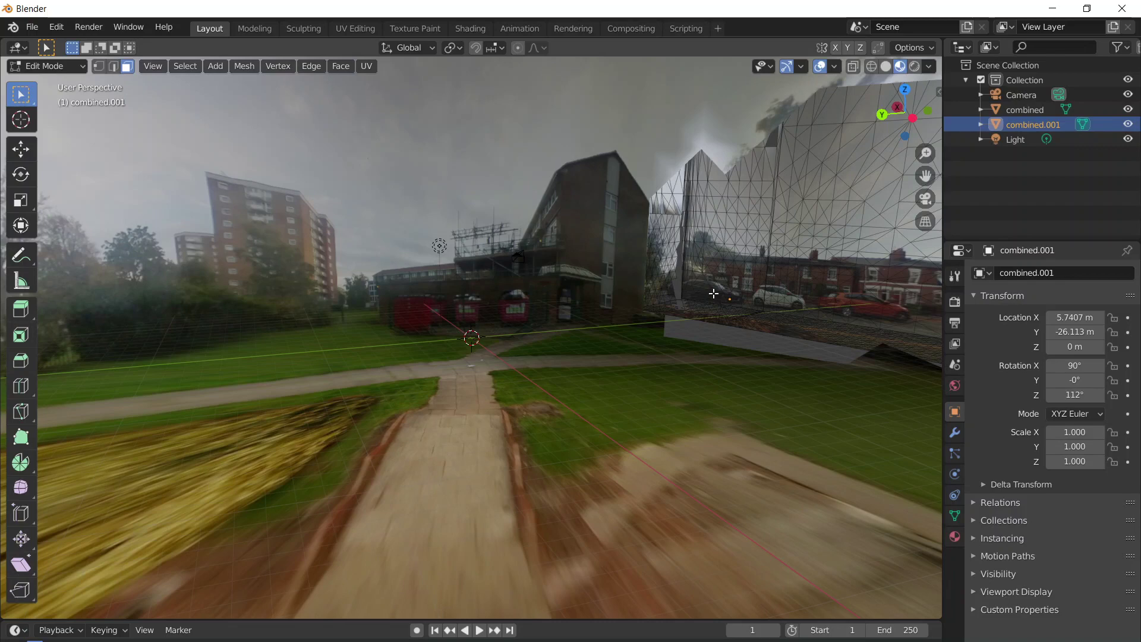
- Delete the tall, narrow strip of wall faces along the street's open edge in combined.001, beside the tree
{"action": "middle_click_drag", "start_coordinate": [714, 294], "coordinate": [720, 286]}
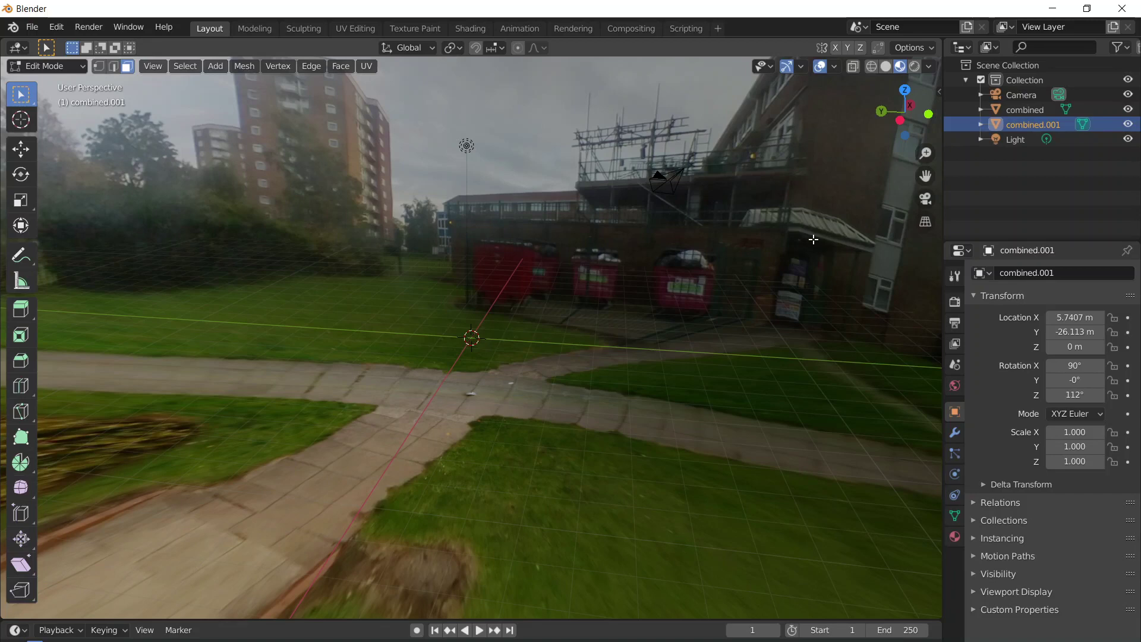
{"action": "key", "text": "KP_Decimal"}
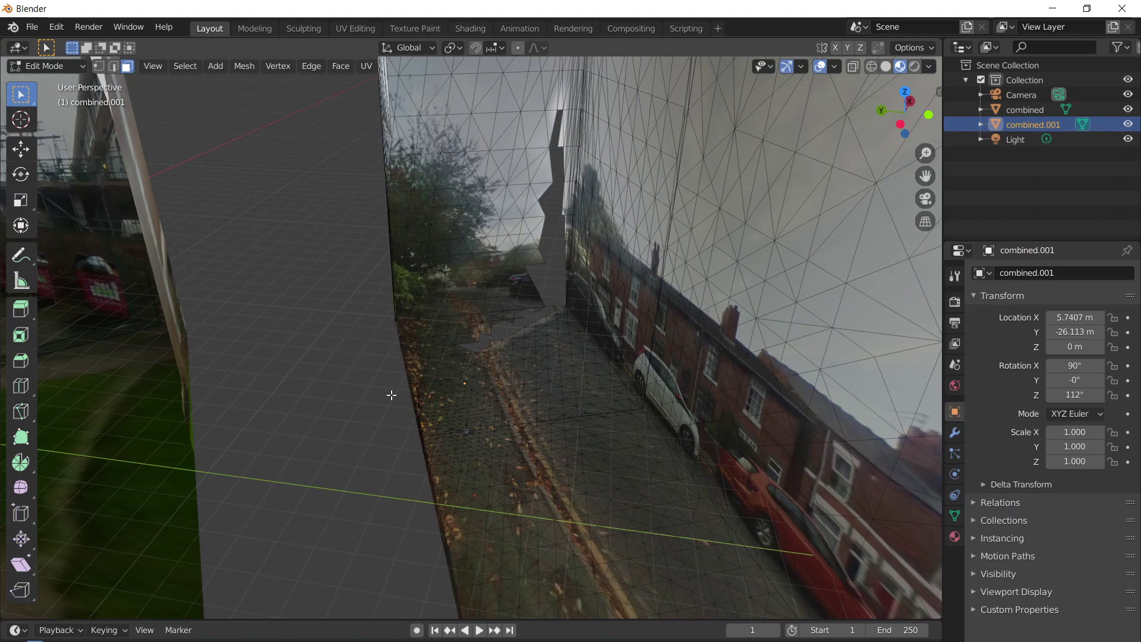
{"action": "middle_click_drag", "start_coordinate": [391, 394], "coordinate": [463, 141]}
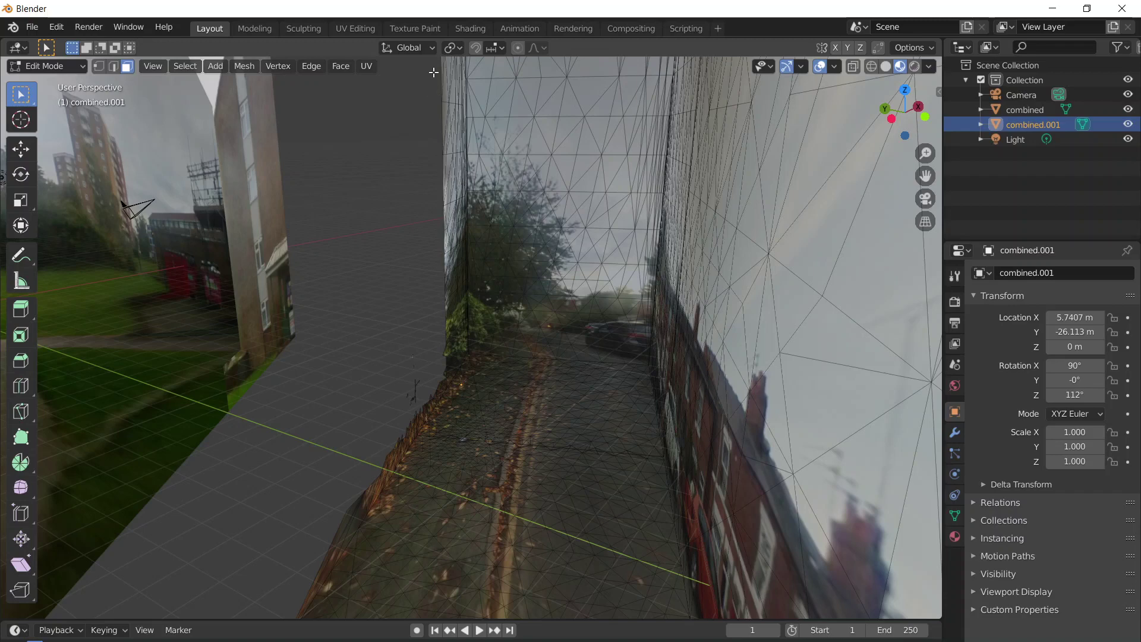
{"action": "left_click_drag", "start_coordinate": [433, 72], "coordinate": [463, 349]}
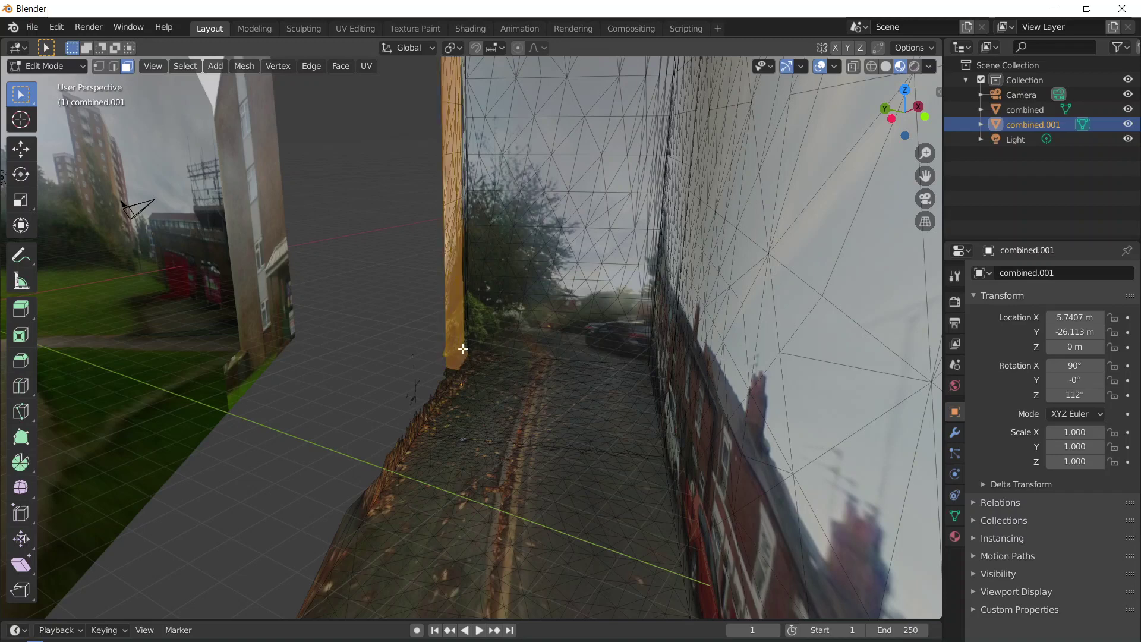
{"action": "key", "text": "x"}
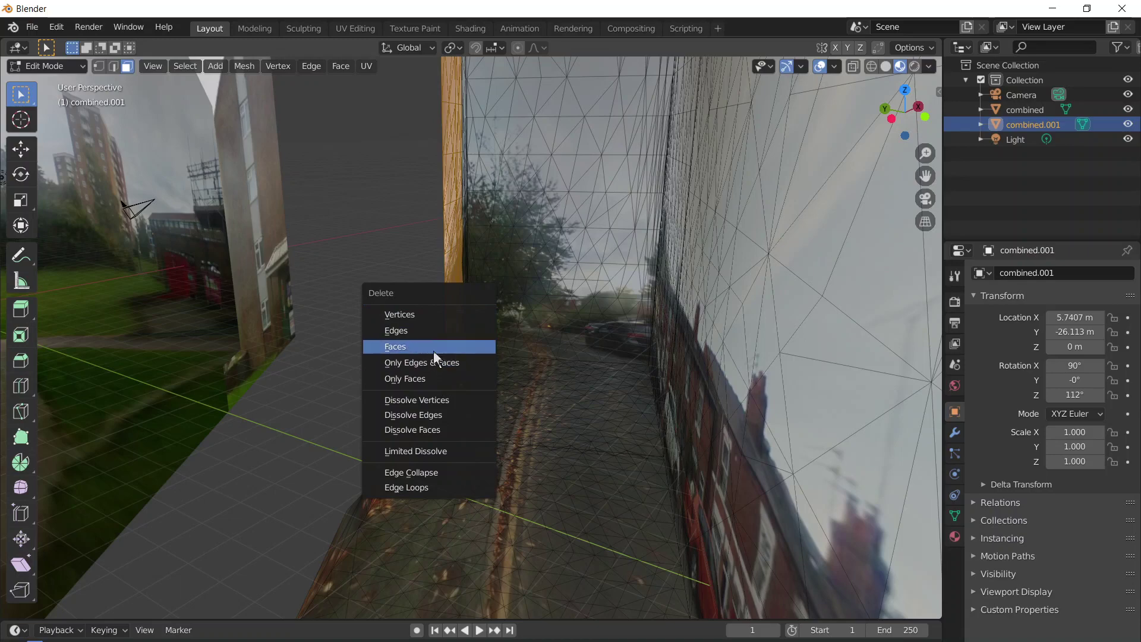
{"action": "left_click", "coordinate": [437, 346]}
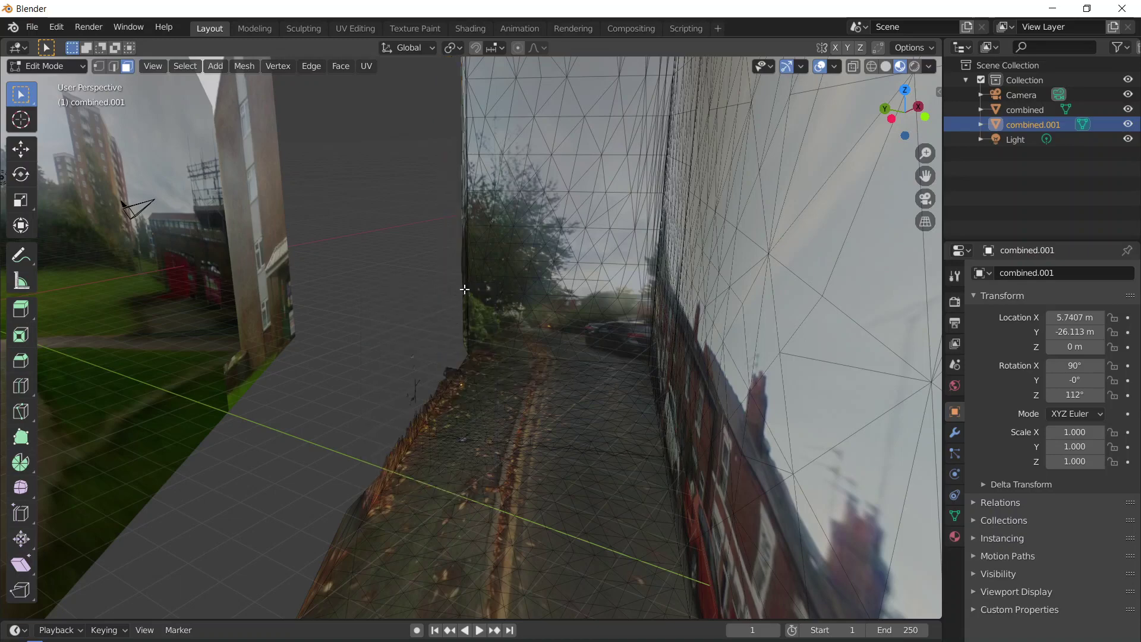
- Delete the bright jagged faces at the corner of combined.001's open upper edge
{"action": "middle_click_drag", "start_coordinate": [453, 224], "coordinate": [503, 196]}
{"action": "scroll", "coordinate": [438, 225], "scroll_direction": "up", "scroll_amount": 5}
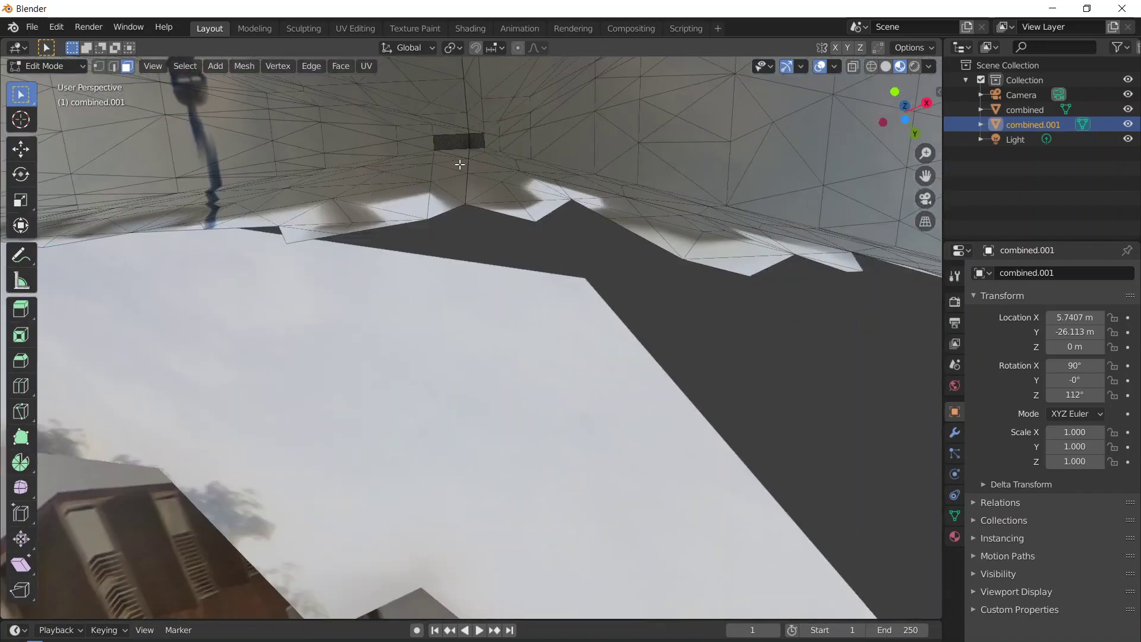
{"action": "left_click_drag", "start_coordinate": [460, 165], "coordinate": [517, 218]}
{"action": "key", "text": "x"}
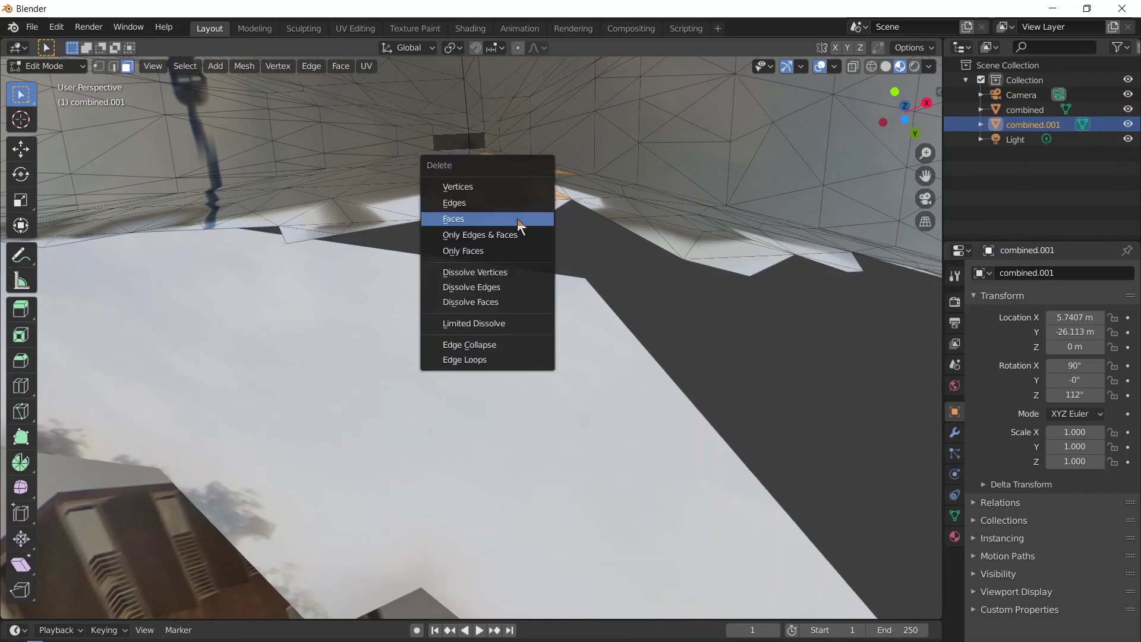
{"action": "left_click", "coordinate": [517, 218]}
- Delete the larger jagged faces along the upper edge extending from that corner under the plain sky wall
{"action": "left_click_drag", "start_coordinate": [526, 169], "coordinate": [733, 278]}
{"action": "key", "text": "x"}
{"action": "left_click", "coordinate": [566, 202]}
{"action": "key", "text": "x"}
{"action": "left_click", "coordinate": [621, 225]}
{"action": "key", "text": "x"}
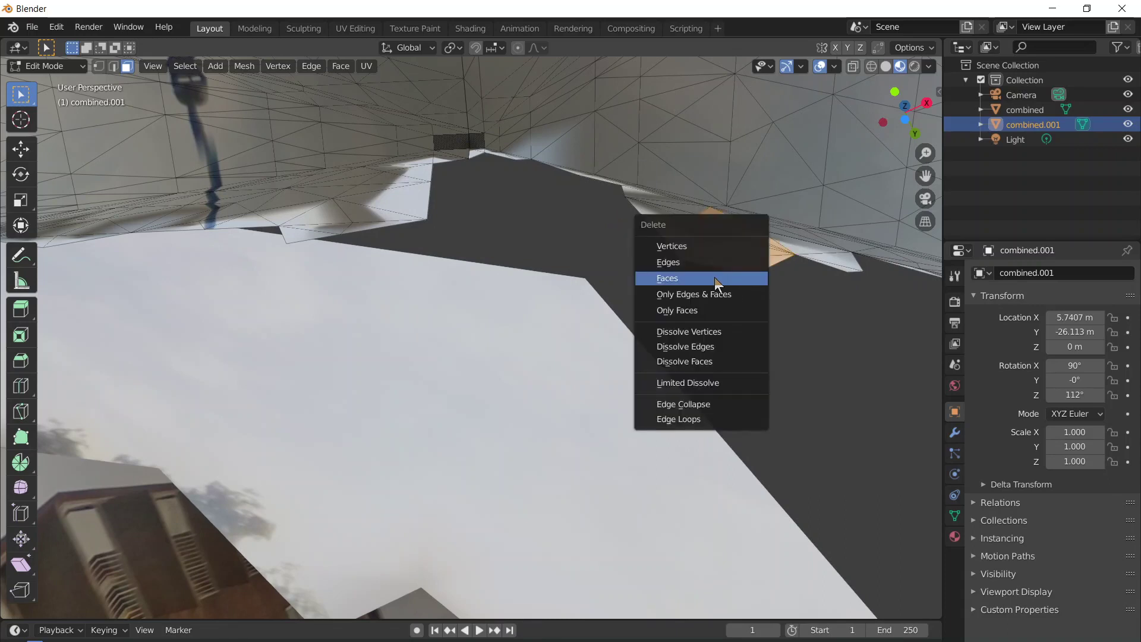
{"action": "left_click", "coordinate": [715, 277]}
- Delete the thin leftover slivers midway along the same upper edge, one after another
{"action": "key", "text": "x"}
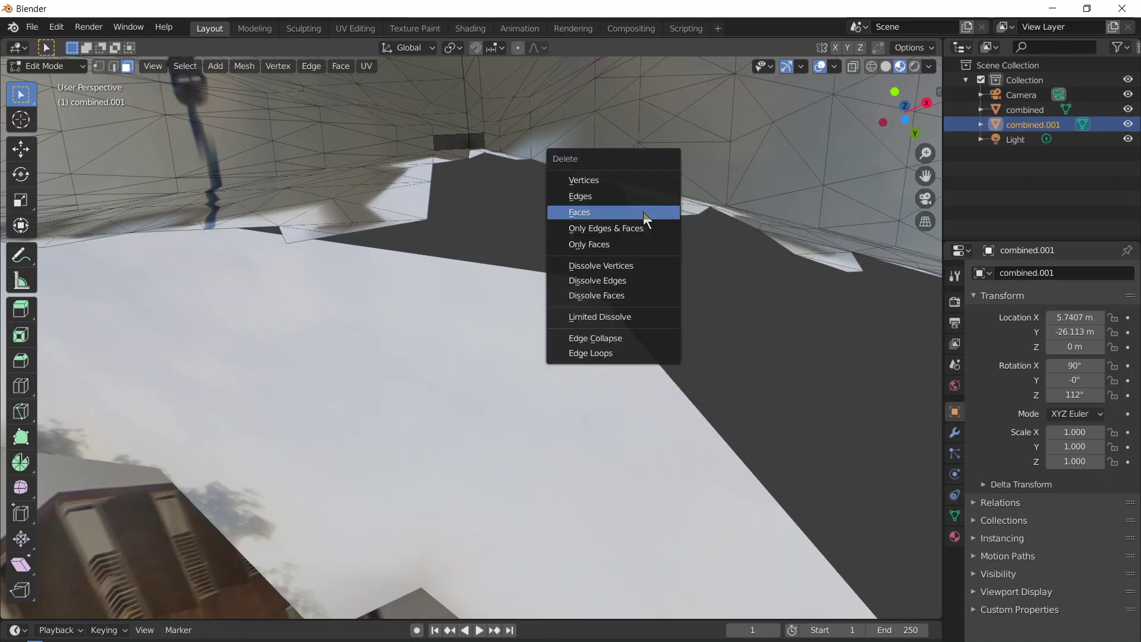
{"action": "left_click", "coordinate": [643, 212]}
{"action": "key", "text": "x"}
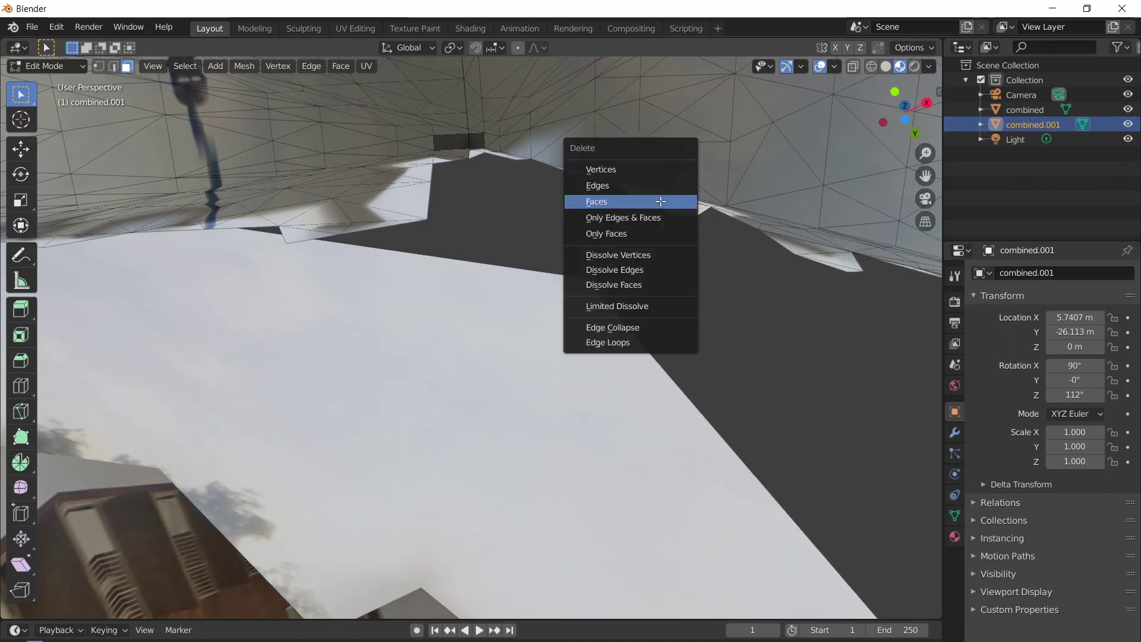
{"action": "left_click", "coordinate": [654, 202]}
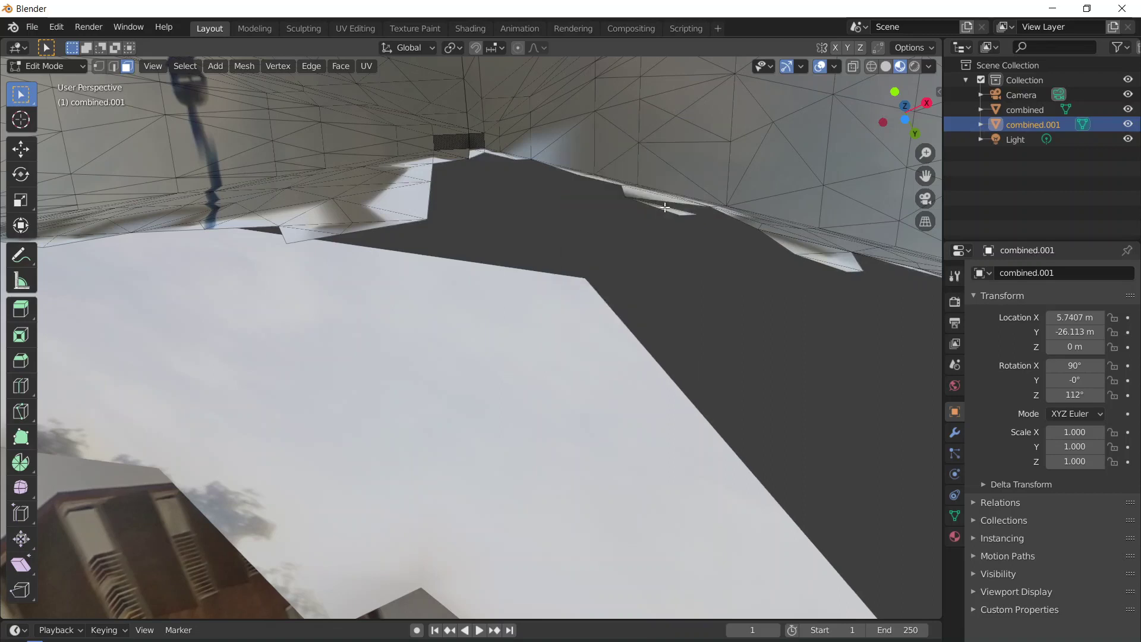
{"action": "key", "text": "x"}
{"action": "left_click", "coordinate": [662, 207]}
{"action": "key", "text": "x"}
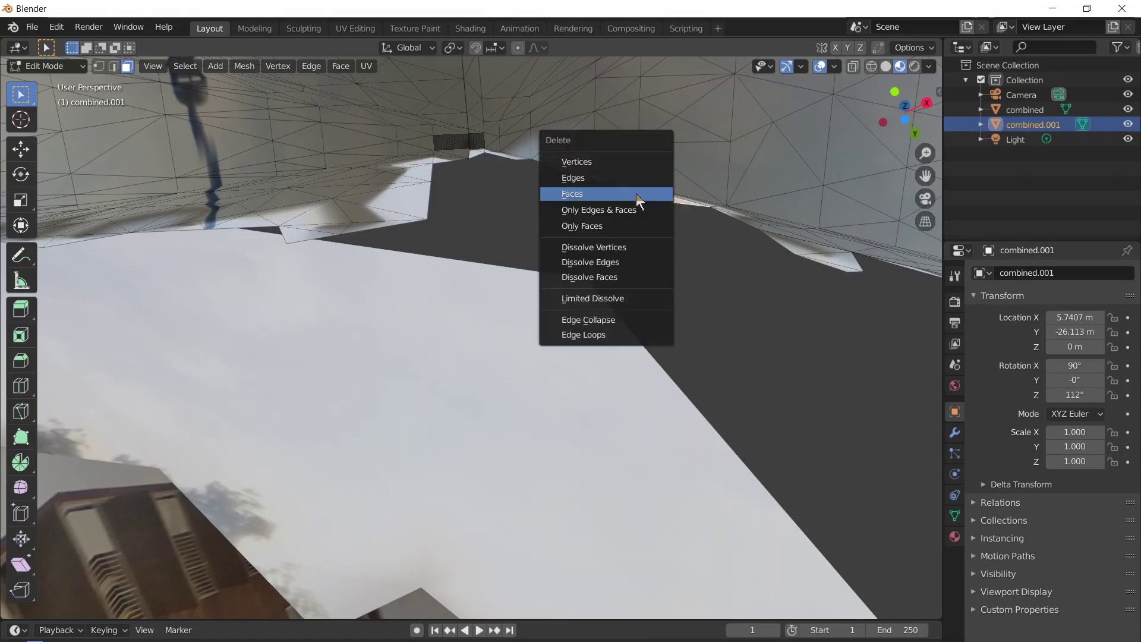
{"action": "left_click", "coordinate": [636, 194]}
- Delete the remaining triangular faces at the far end of that upper edge, one after another
{"action": "key", "text": "x"}
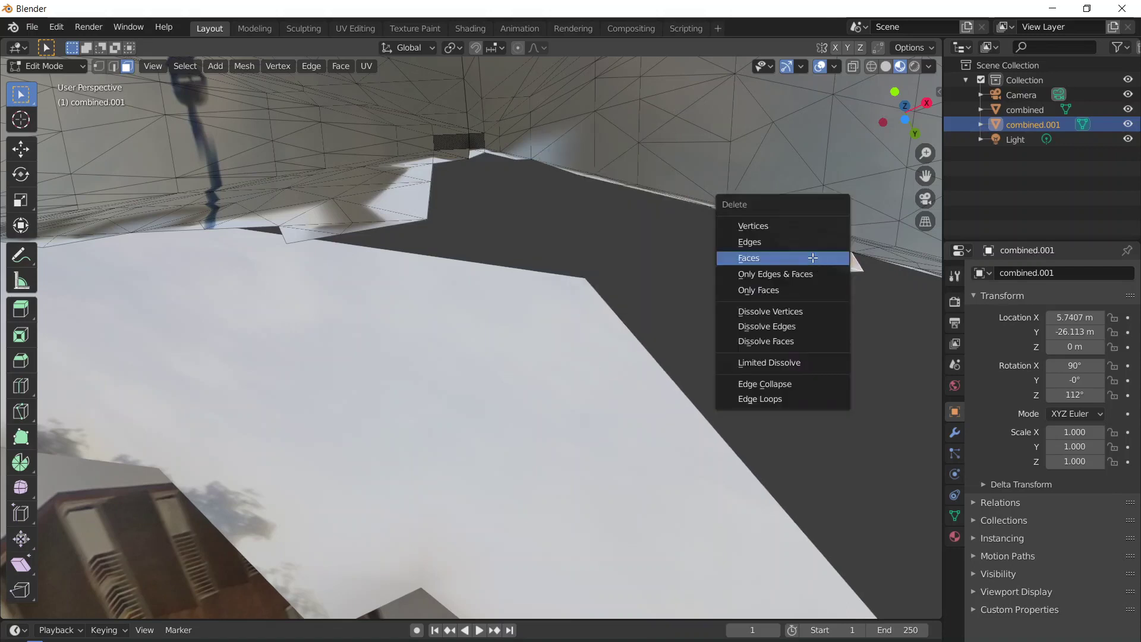
{"action": "left_click", "coordinate": [811, 254]}
{"action": "key", "text": "x"}
{"action": "left_click", "coordinate": [806, 249]}
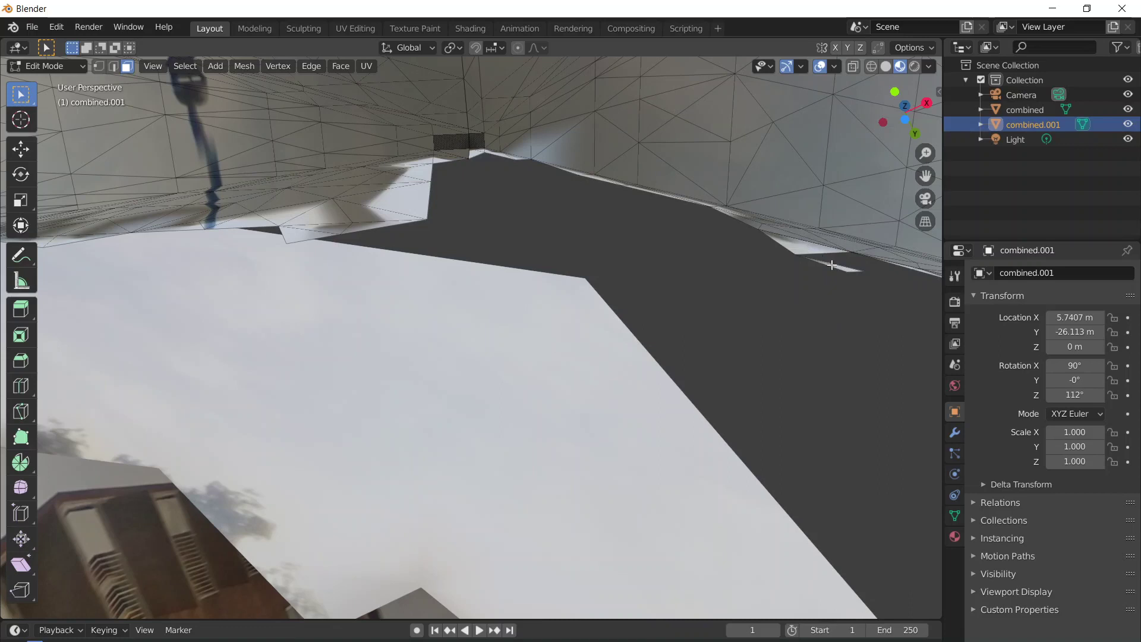
{"action": "key", "text": "x"}
{"action": "left_click", "coordinate": [810, 258]}
{"action": "key", "text": "x"}
{"action": "left_click", "coordinate": [800, 248]}
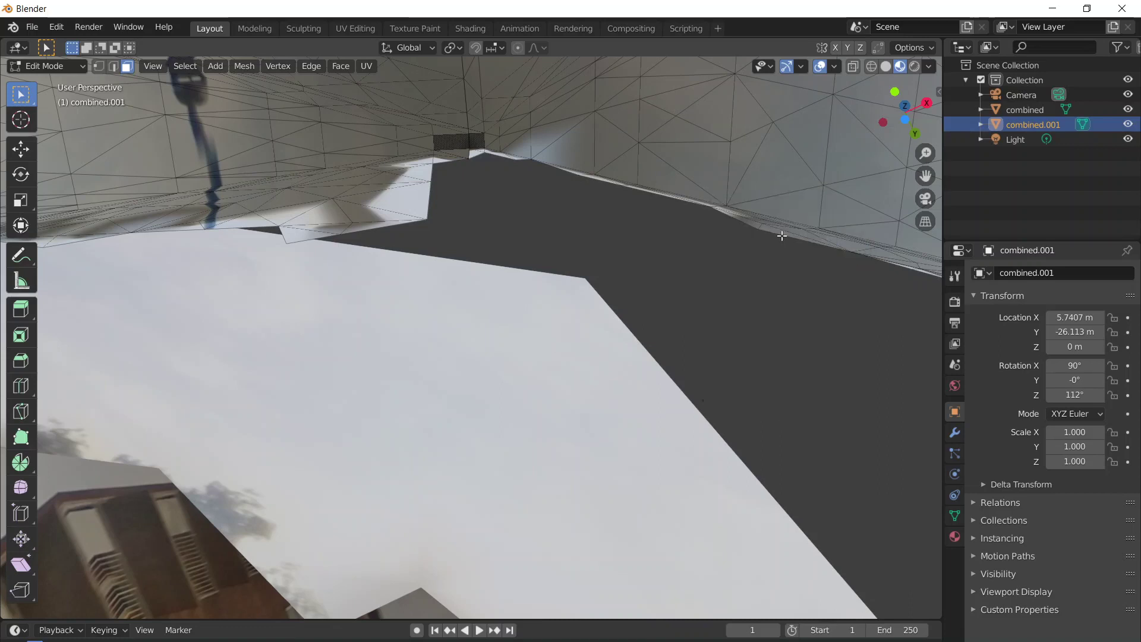
- Delete the protruding bright triangular faces of combined.001 along the ceiling opening opposite the cleared upper edge, one after another
{"action": "left_click", "coordinate": [416, 215]}
{"action": "key", "text": "x"}
{"action": "left_click", "coordinate": [419, 211]}
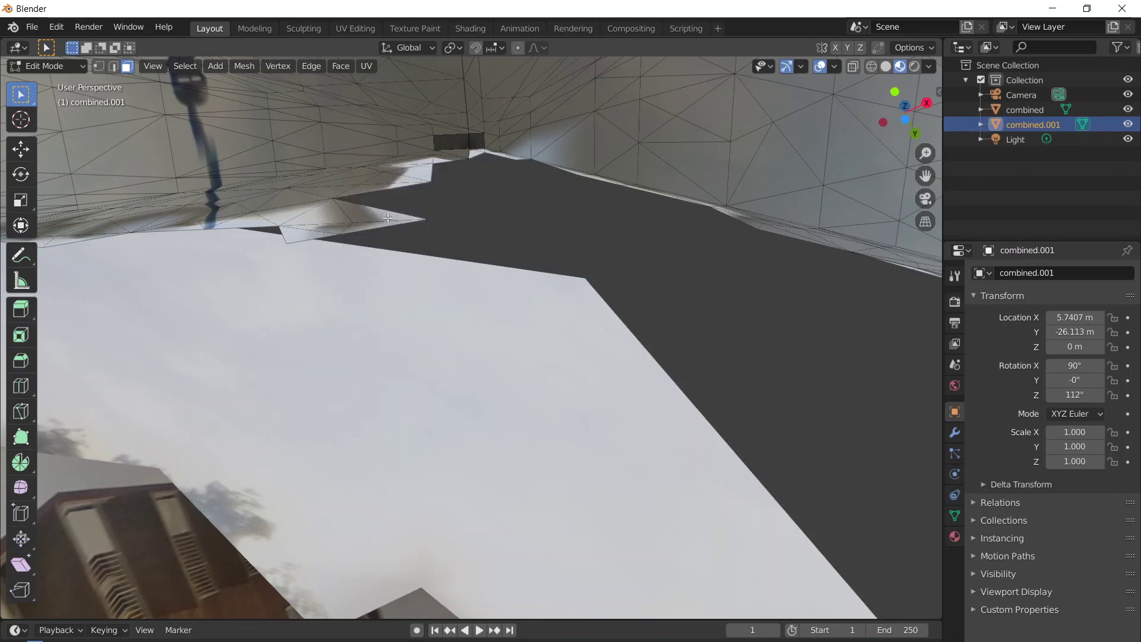
{"action": "key", "text": "x"}
{"action": "left_click", "coordinate": [387, 218]}
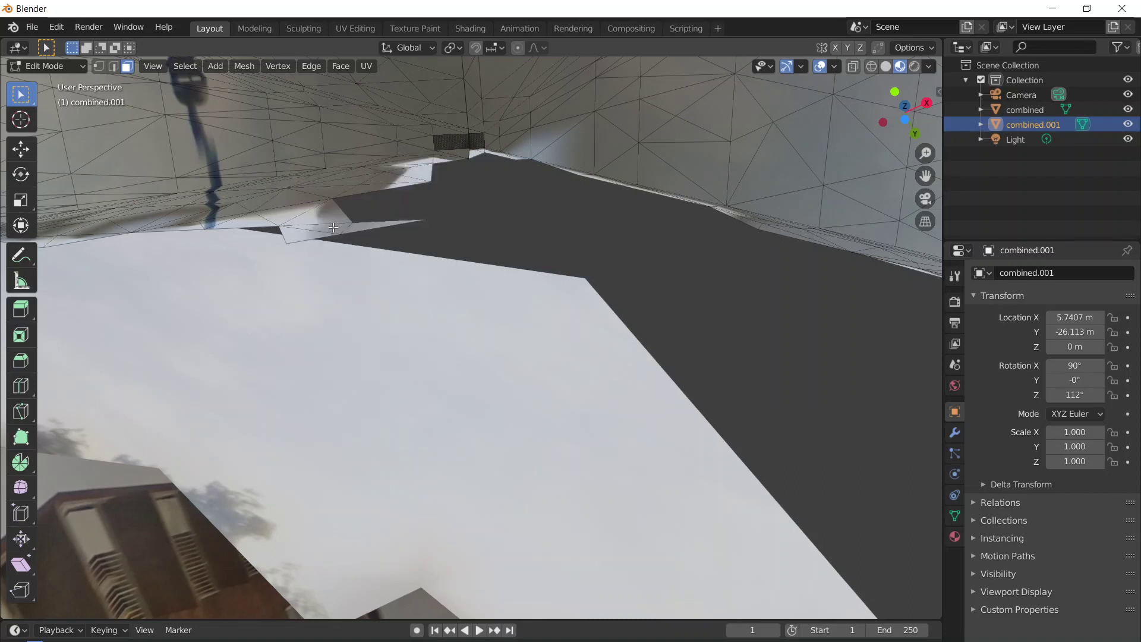
{"action": "key", "text": "x"}
{"action": "left_click", "coordinate": [333, 227]}
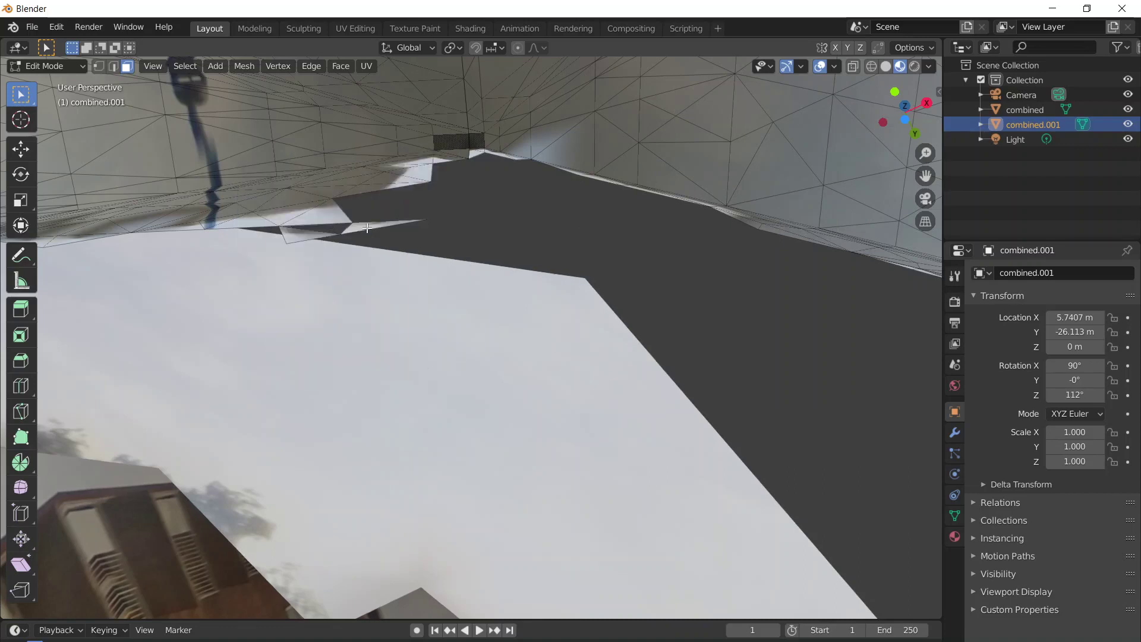
{"action": "key", "text": "x"}
{"action": "left_click", "coordinate": [366, 227]}
{"action": "key", "text": "x"}
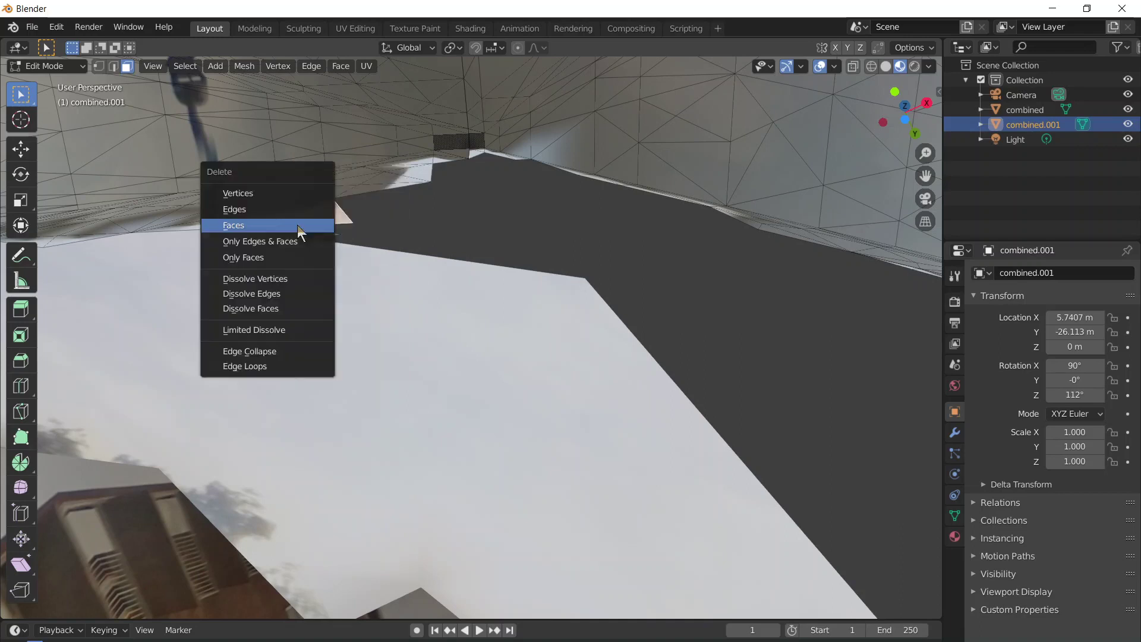
{"action": "left_click", "coordinate": [297, 225]}
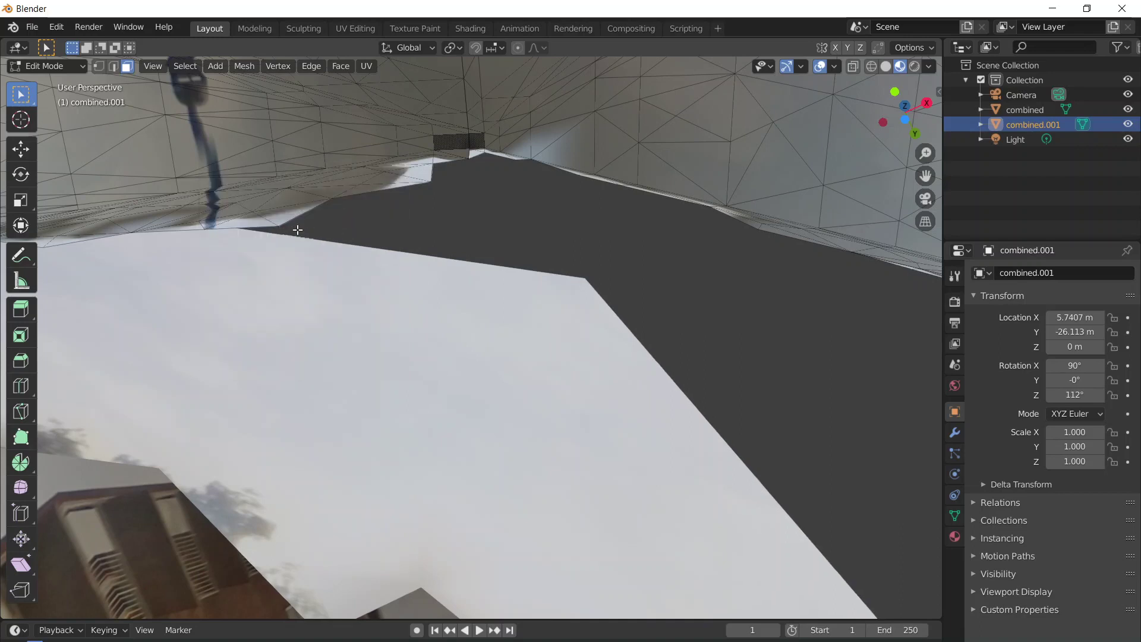
- Delete the remaining thin sliver faces along that ceiling edge up to the end of the dark lamp post streak
{"action": "key", "text": "x"}
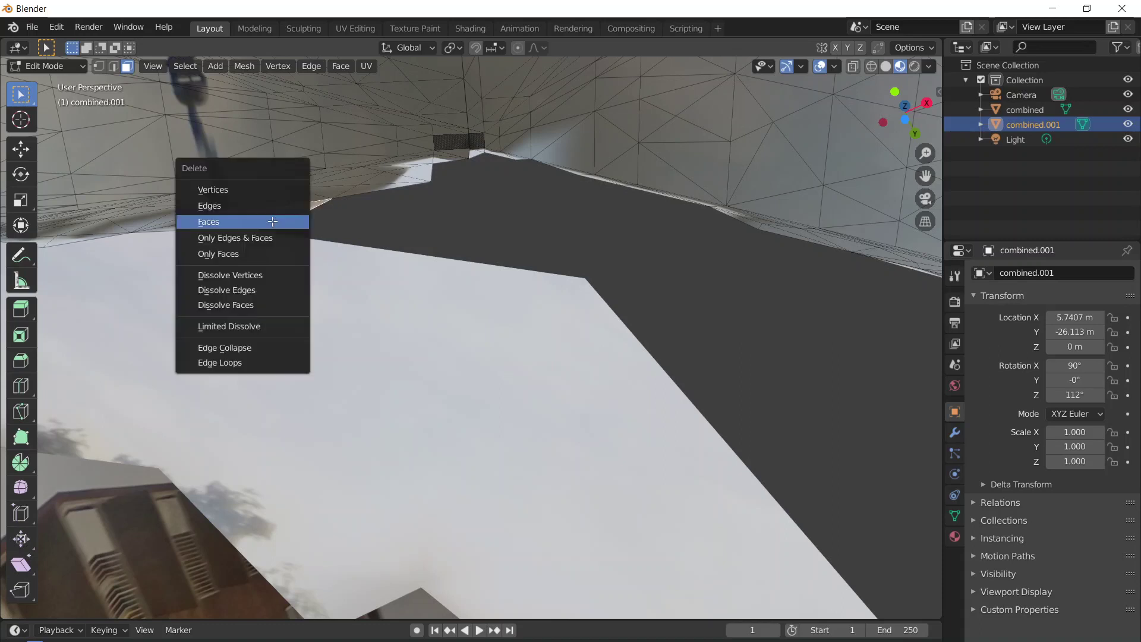
{"action": "left_click", "coordinate": [248, 222]}
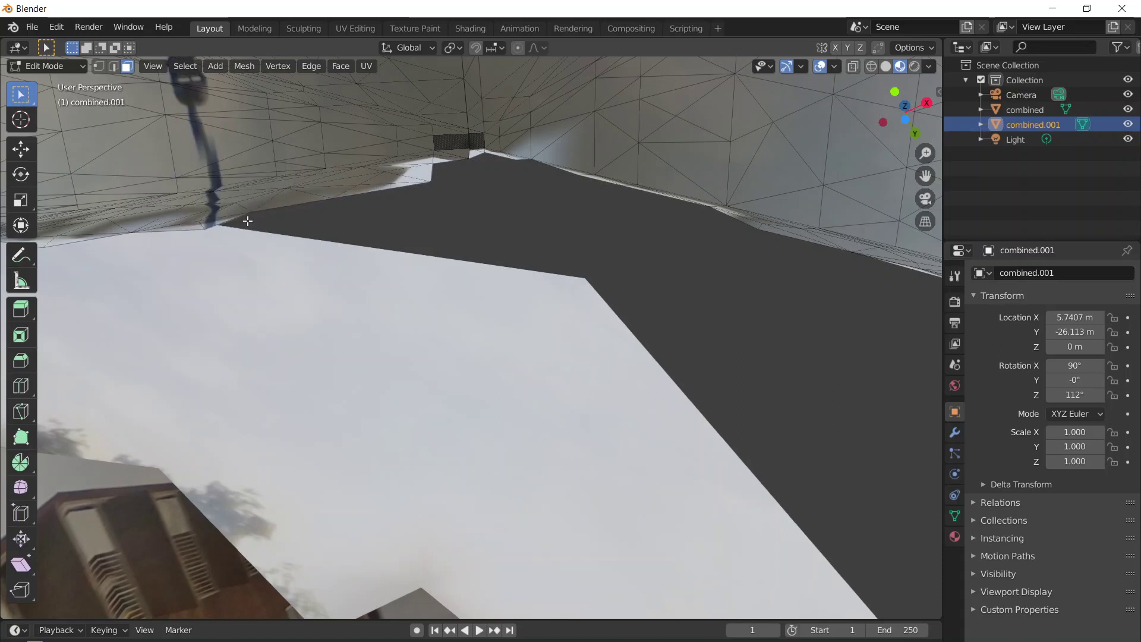
{"action": "key", "text": "x"}
{"action": "left_click", "coordinate": [205, 228]}
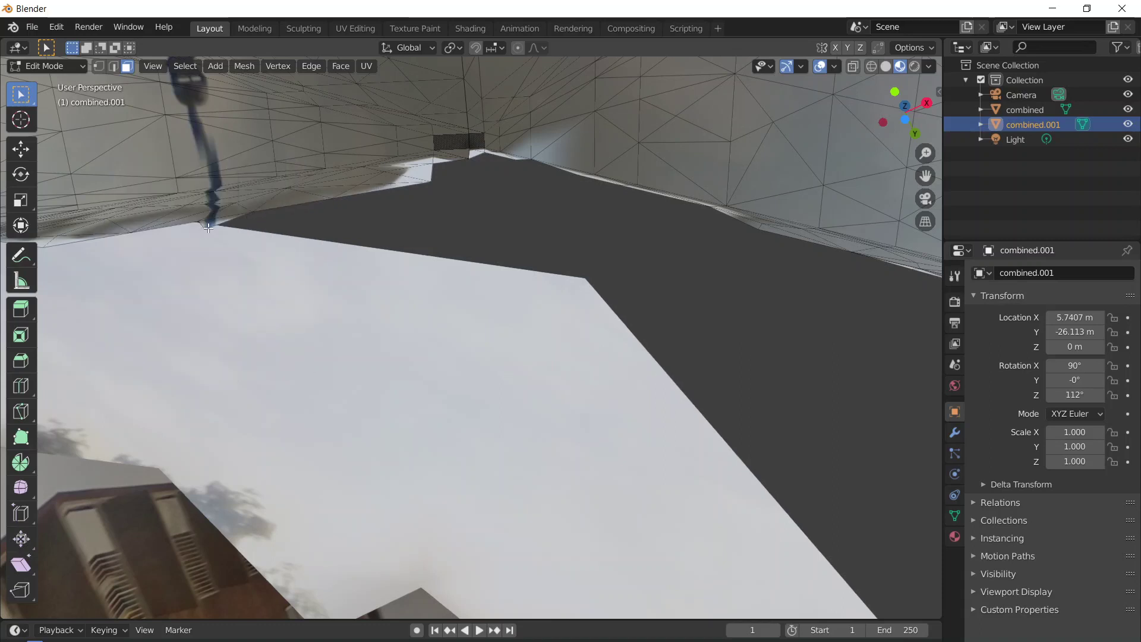
{"action": "key", "text": "x"}
{"action": "left_click", "coordinate": [208, 227]}
- Try to delete the bright faces on combined.001's upper edge just below the small dark rectangular hole
{"action": "key", "text": "x"}
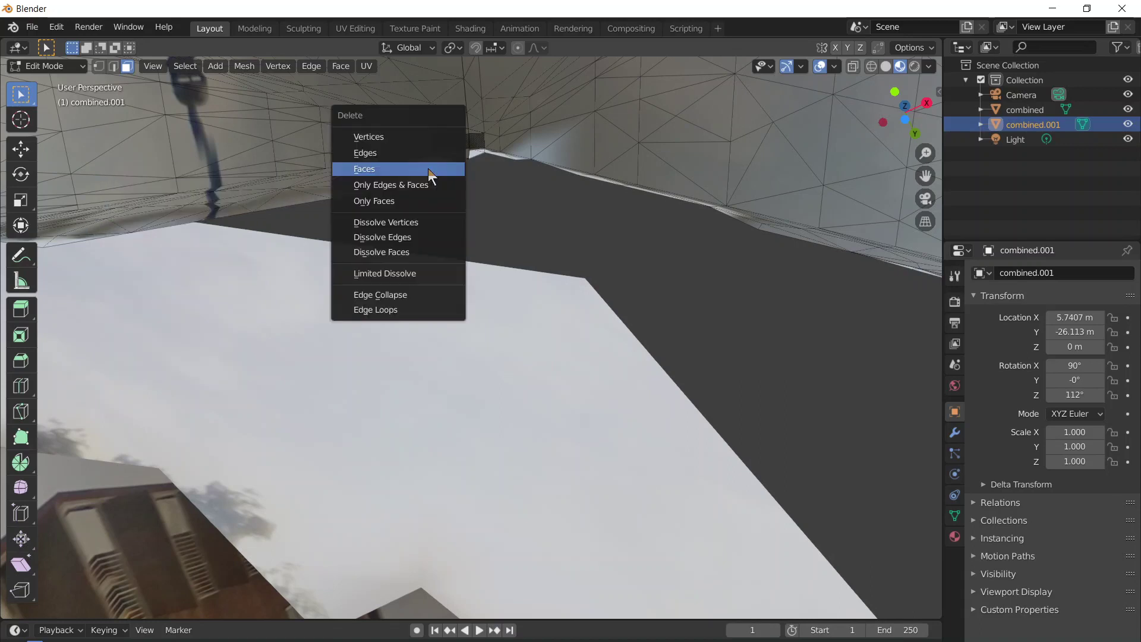
{"action": "left_click", "coordinate": [430, 169]}
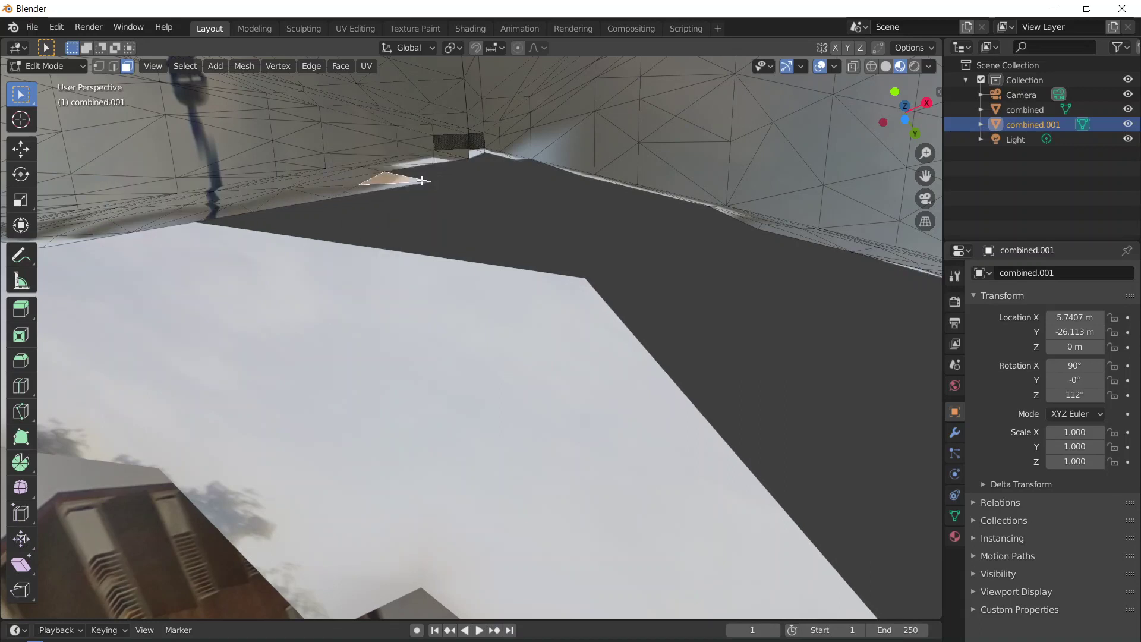
{"action": "key", "text": "x"}
{"action": "left_click", "coordinate": [421, 213]}
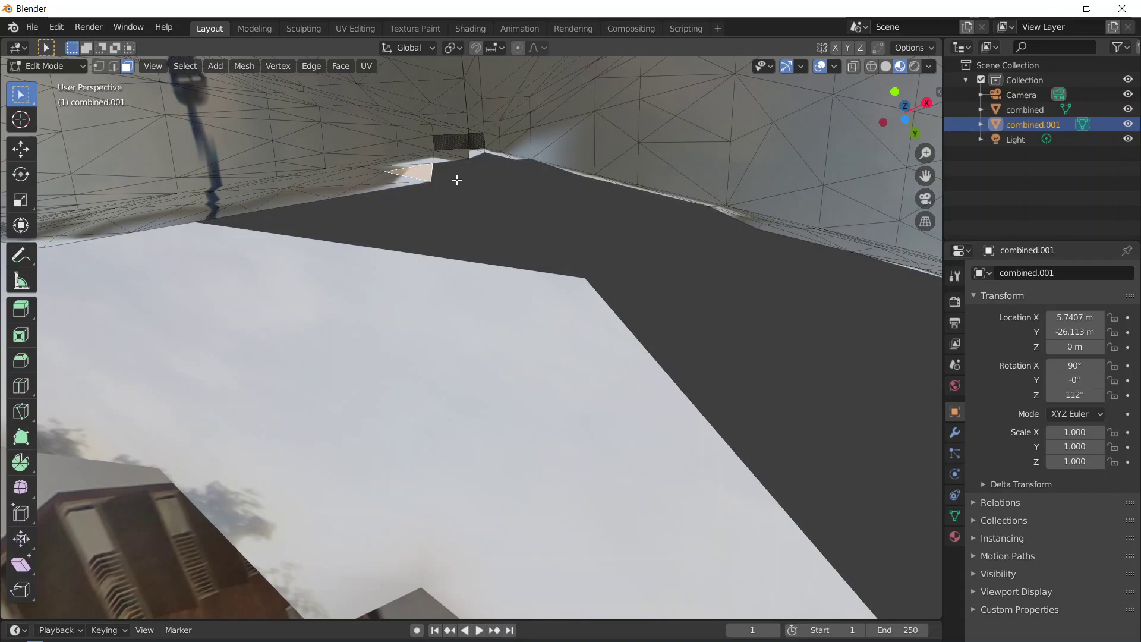
- Return to Object Mode and move combined.001 against the lawn of combined, to about X 6.37 m, Y -20.1 m, Z 0.29 m
{"action": "middle_click_drag", "start_coordinate": [489, 214], "coordinate": [940, 358]}
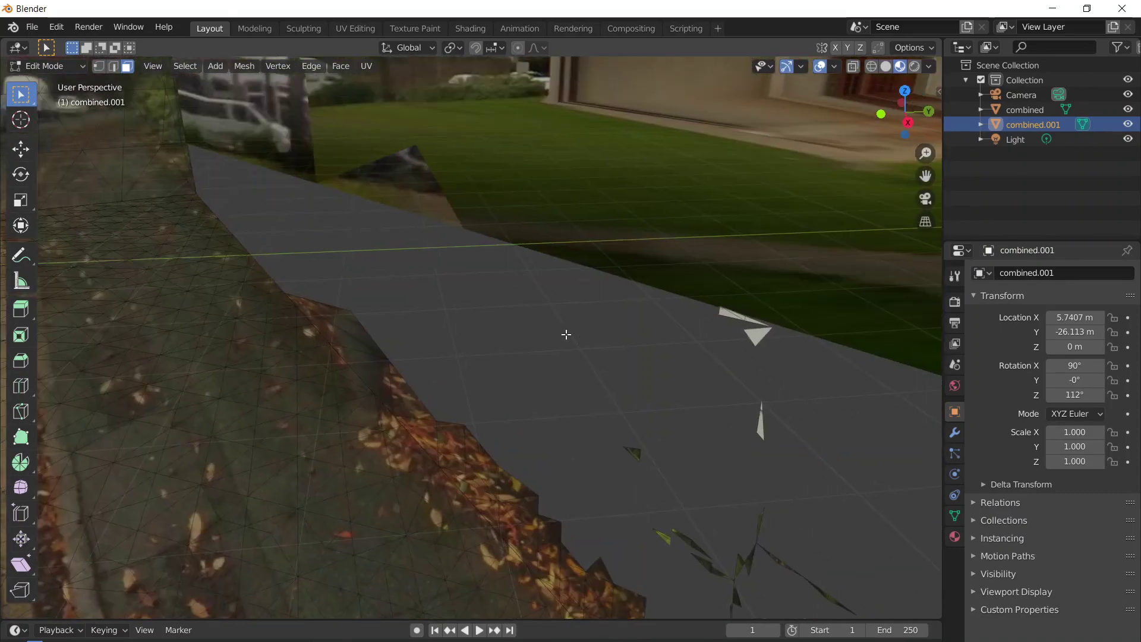
{"action": "left_click", "coordinate": [67, 72]}
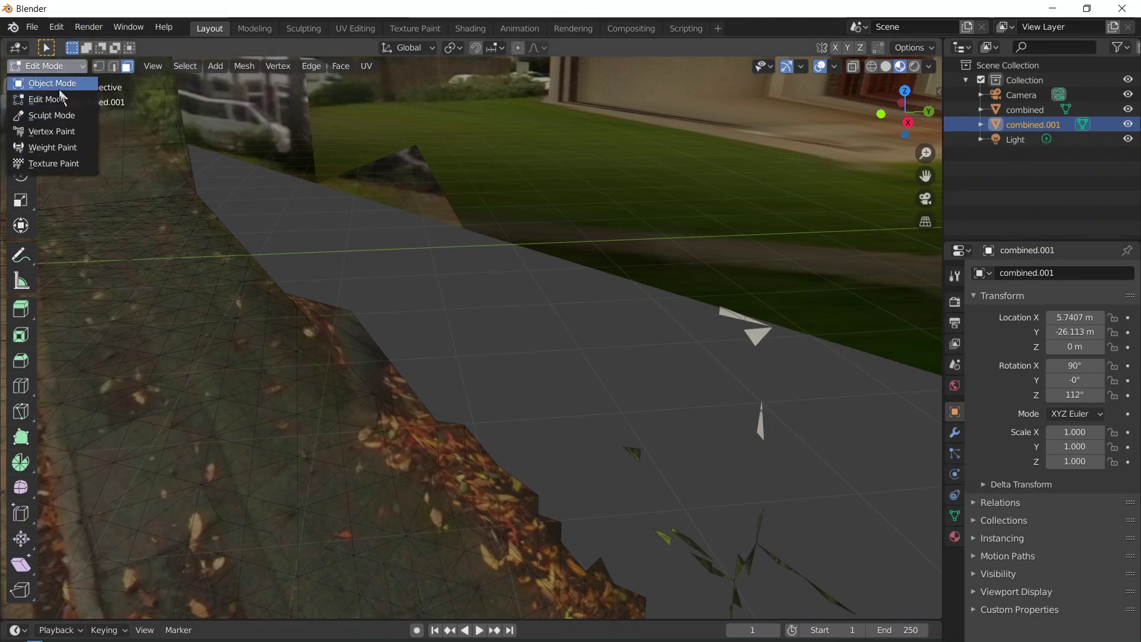
{"action": "left_click", "coordinate": [60, 89]}
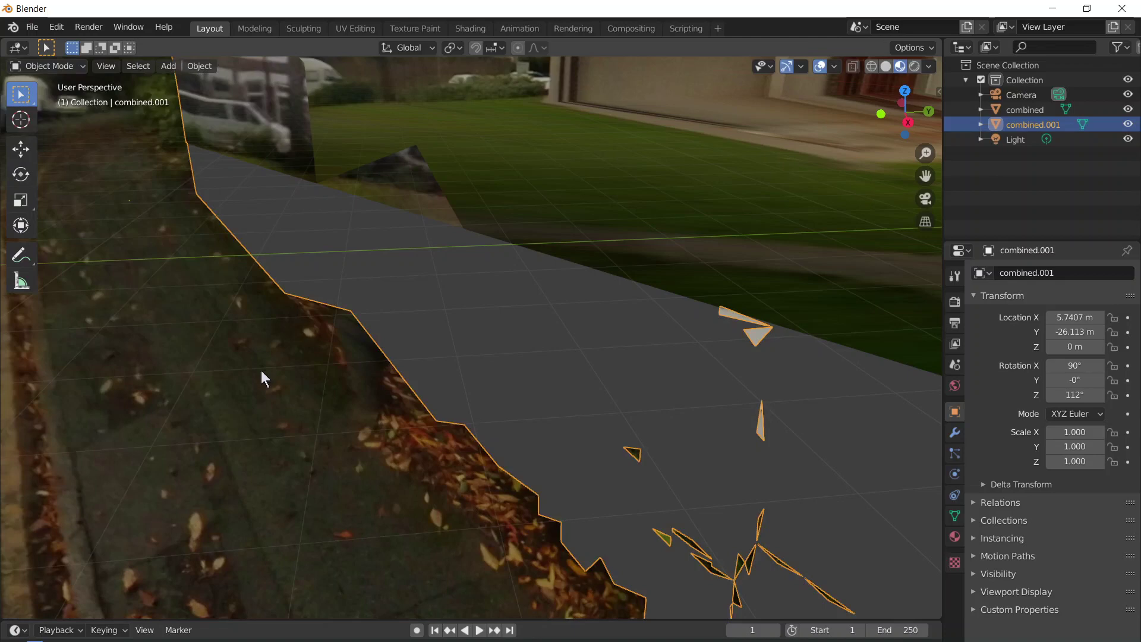
{"action": "key", "text": "g"}
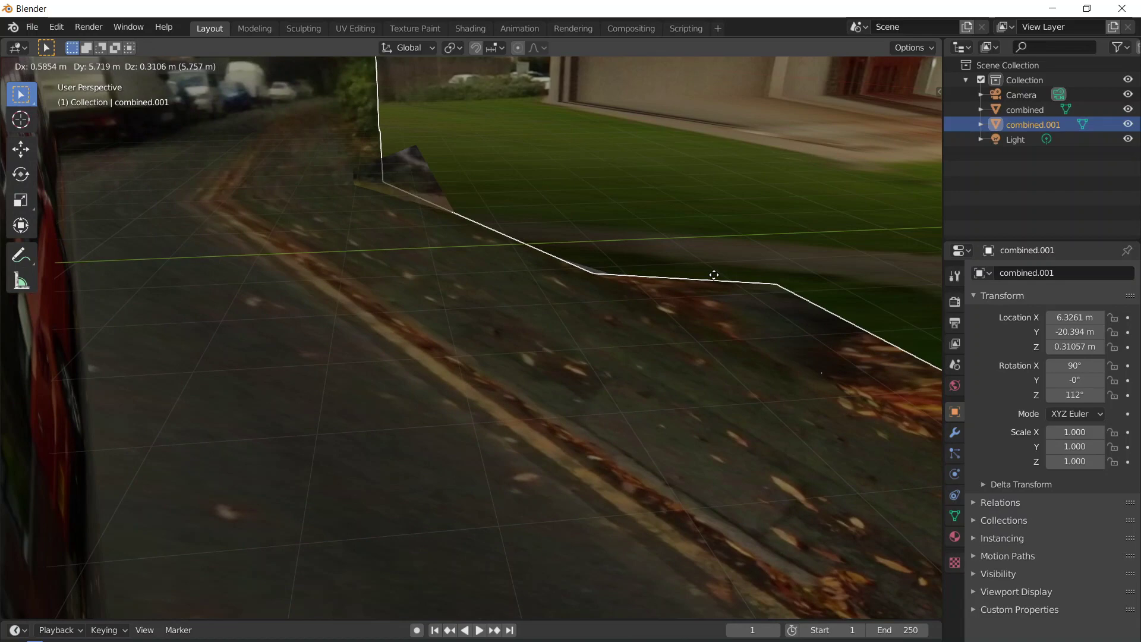
{"action": "left_click", "coordinate": [781, 278]}
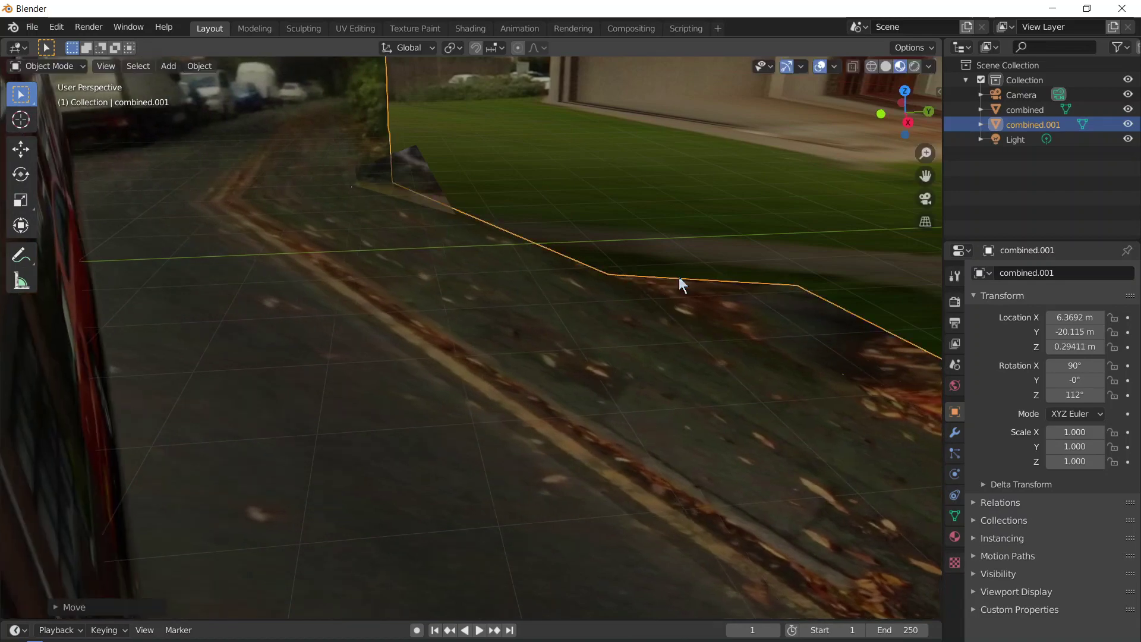
- Shift combined.001 further along the building side to about X 10.97 m, Y -19.06 m, Z 0.71 m
{"action": "middle_click_drag", "start_coordinate": [678, 276], "coordinate": [721, 263]}
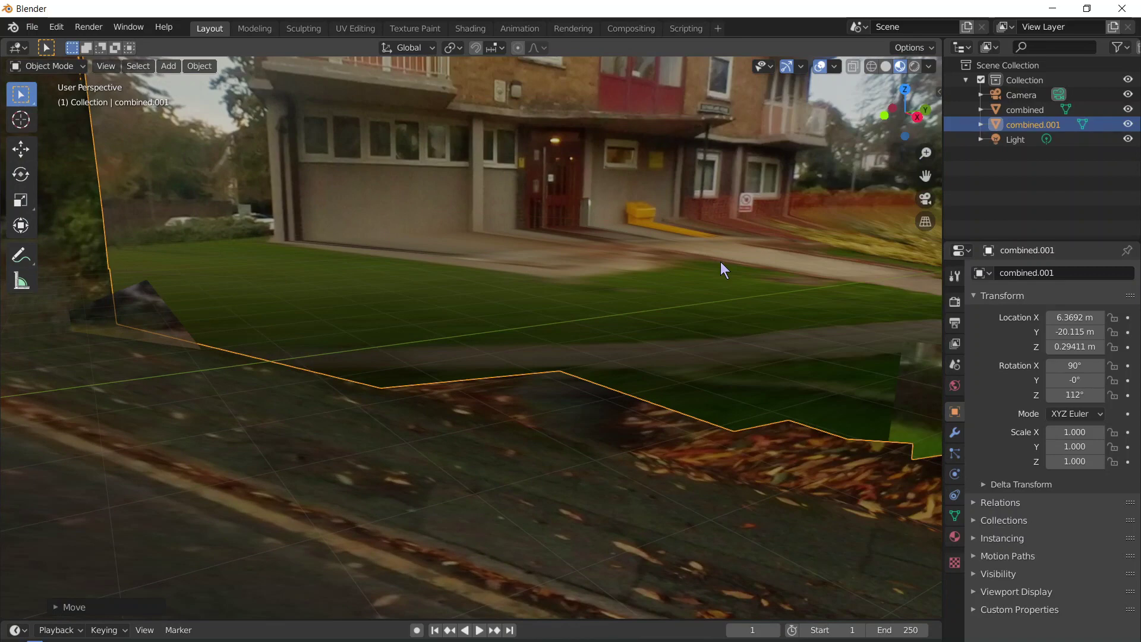
{"action": "middle_click_drag", "start_coordinate": [721, 263], "coordinate": [584, 319]}
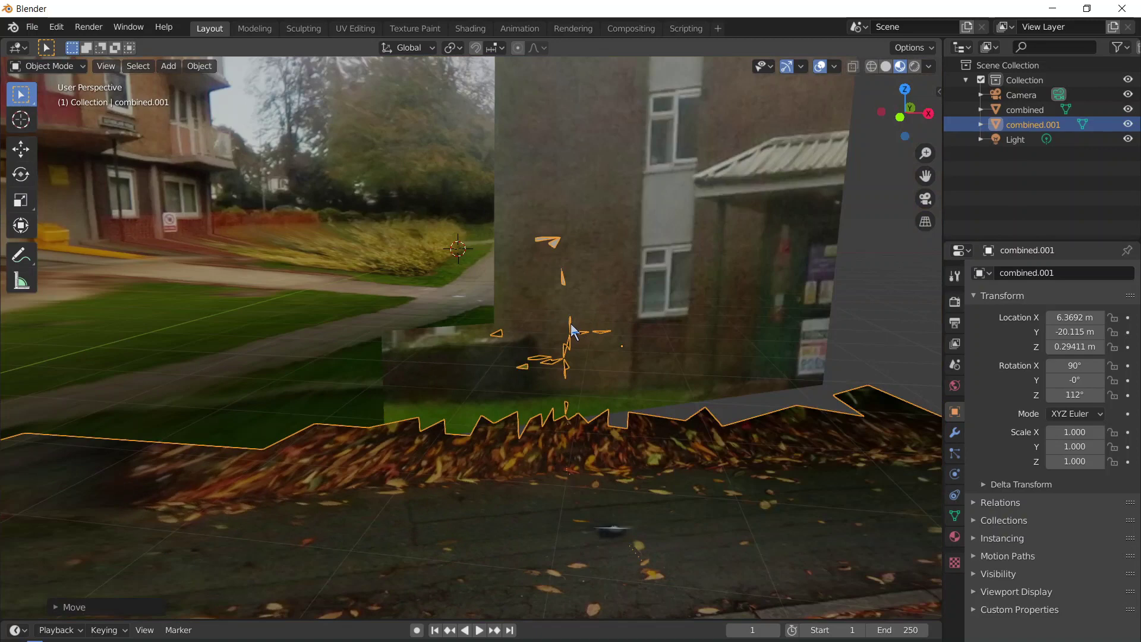
{"action": "middle_click_drag", "start_coordinate": [422, 374], "coordinate": [437, 392]}
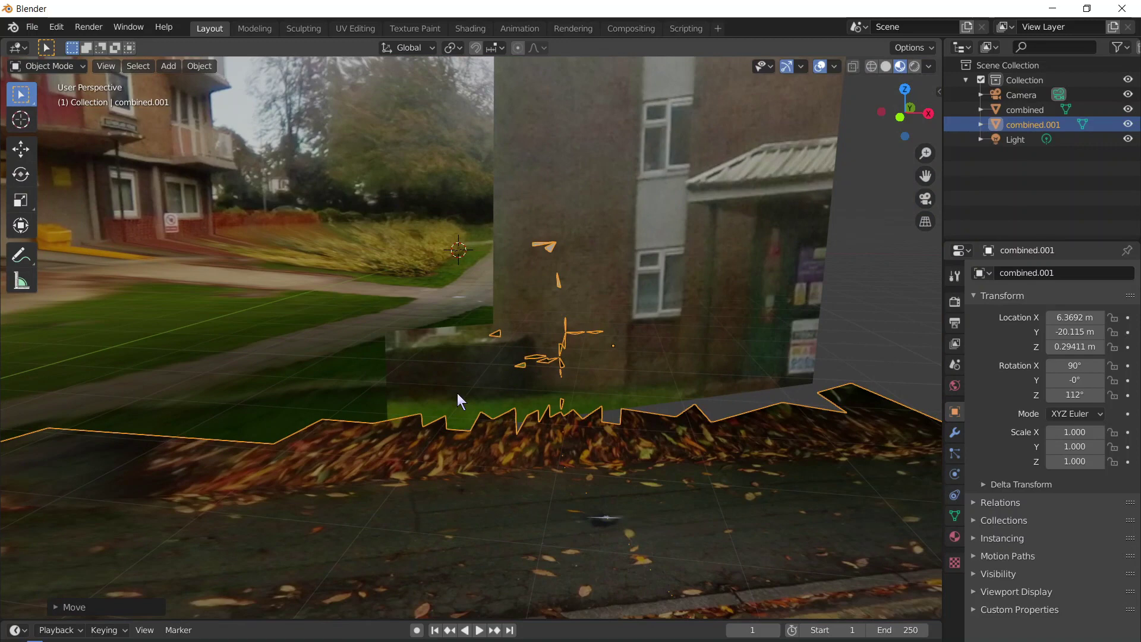
{"action": "key", "text": "ctrl+z"}
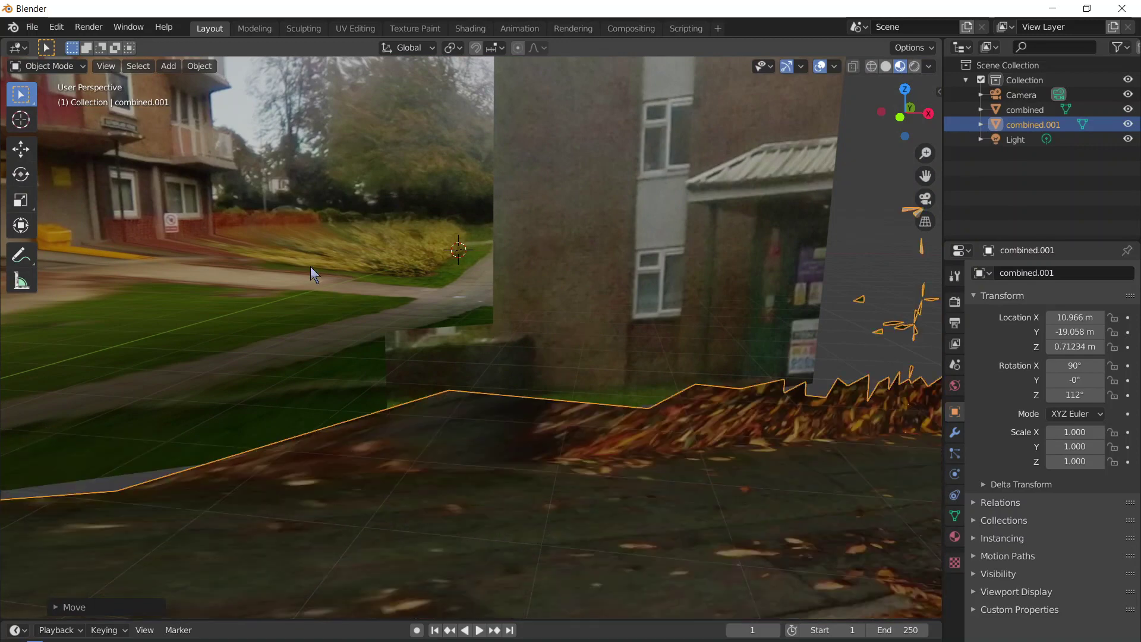
- Deselect combined.001, select the combined mesh with the brick building, and enter Edit Mode on it
{"action": "middle_click_drag", "start_coordinate": [311, 268], "coordinate": [407, 223]}
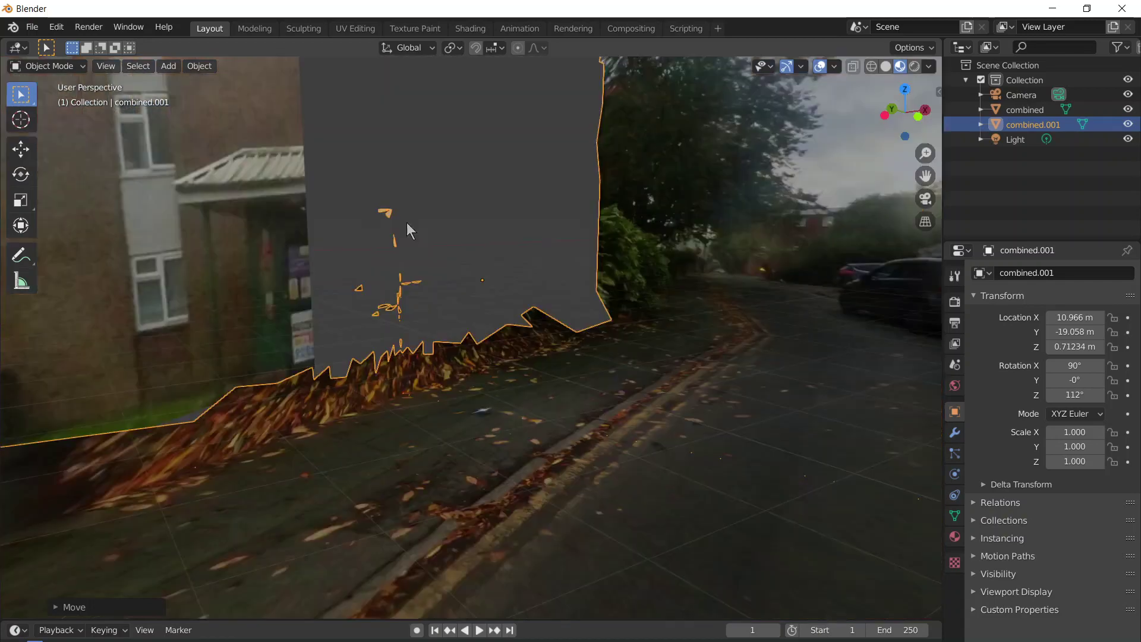
{"action": "key", "text": "alt+a"}
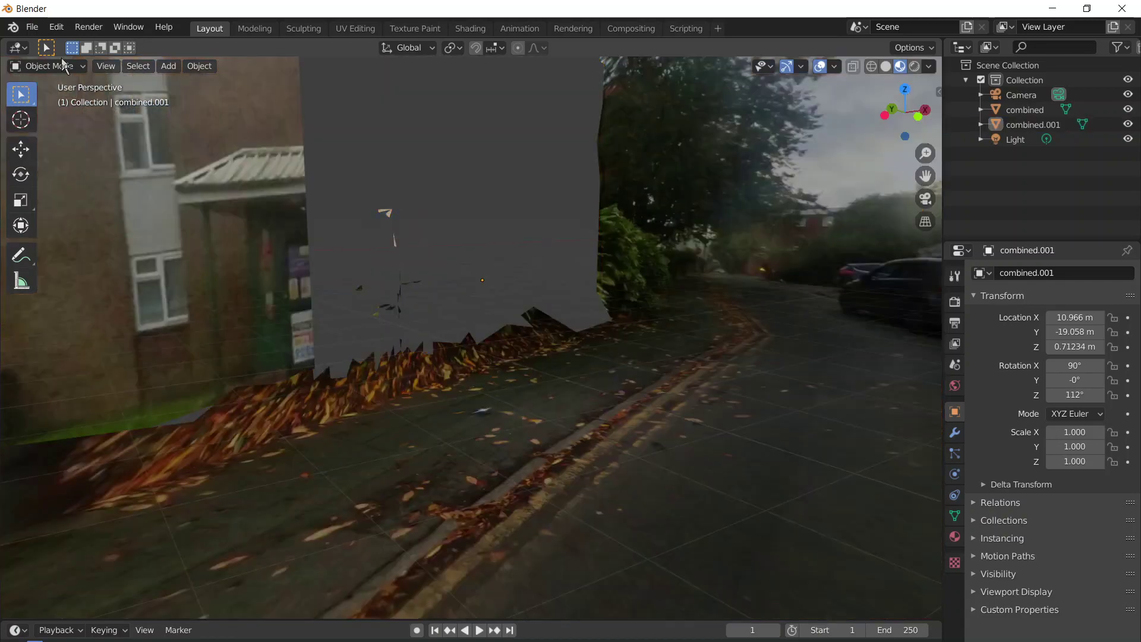
{"action": "left_click", "coordinate": [178, 104]}
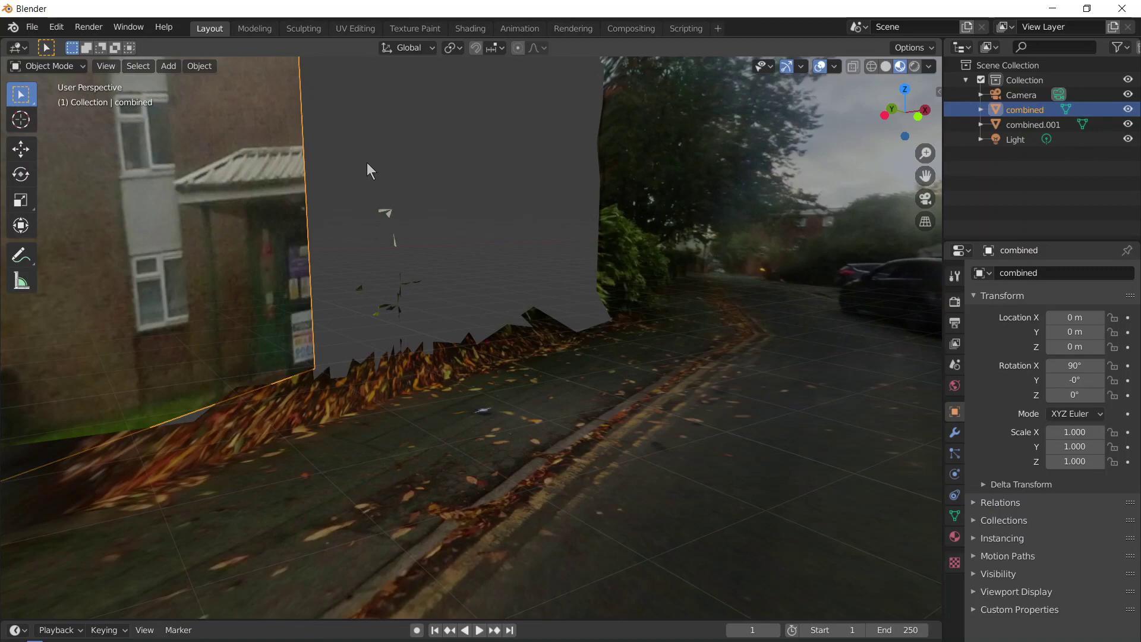
{"action": "key", "text": "Tab"}
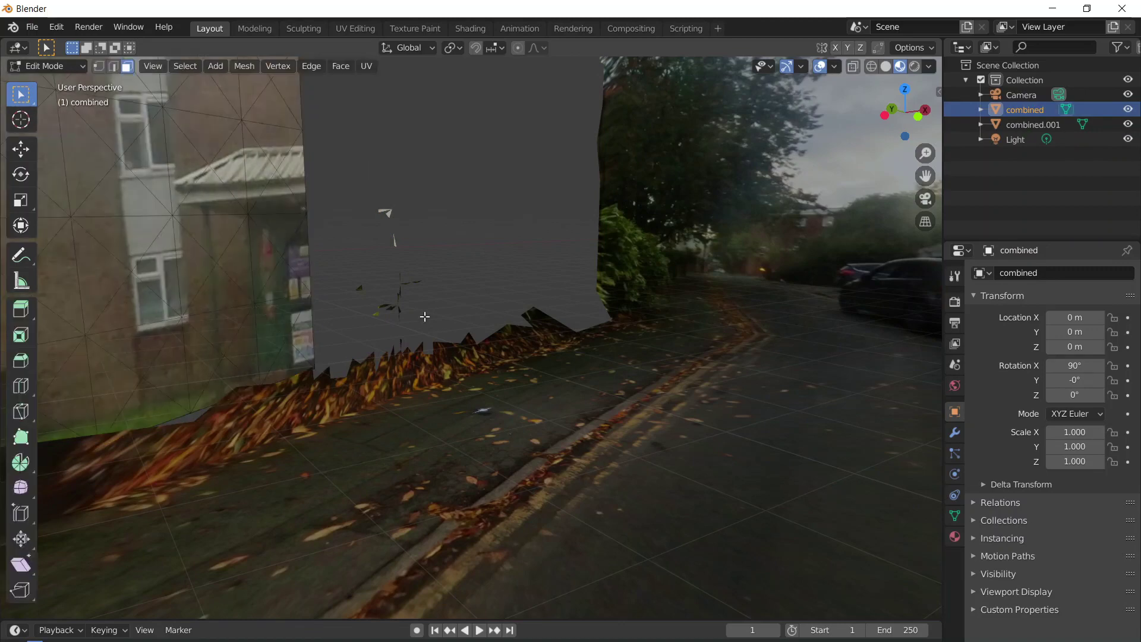
- Try to select and delete the floating fragments in the gap beside the building, using face, edge and vertex selection
{"action": "key", "text": "x"}
{"action": "left_click", "coordinate": [423, 316]}
{"action": "left_click", "coordinate": [75, 66]}
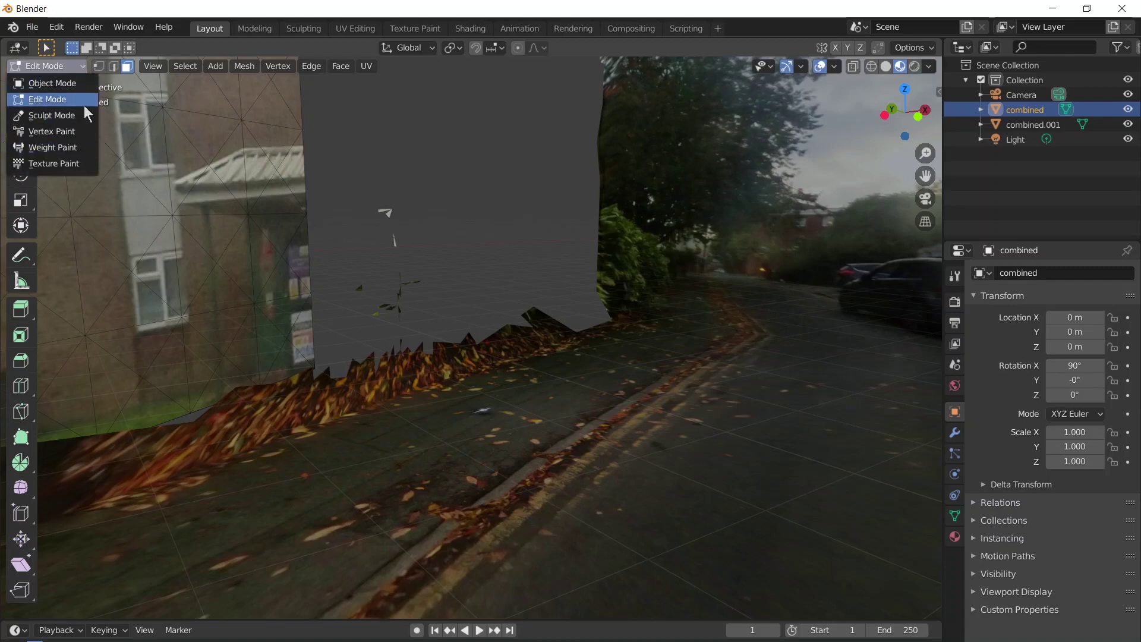
{"action": "left_click", "coordinate": [84, 101]}
{"action": "left_click", "coordinate": [113, 66]}
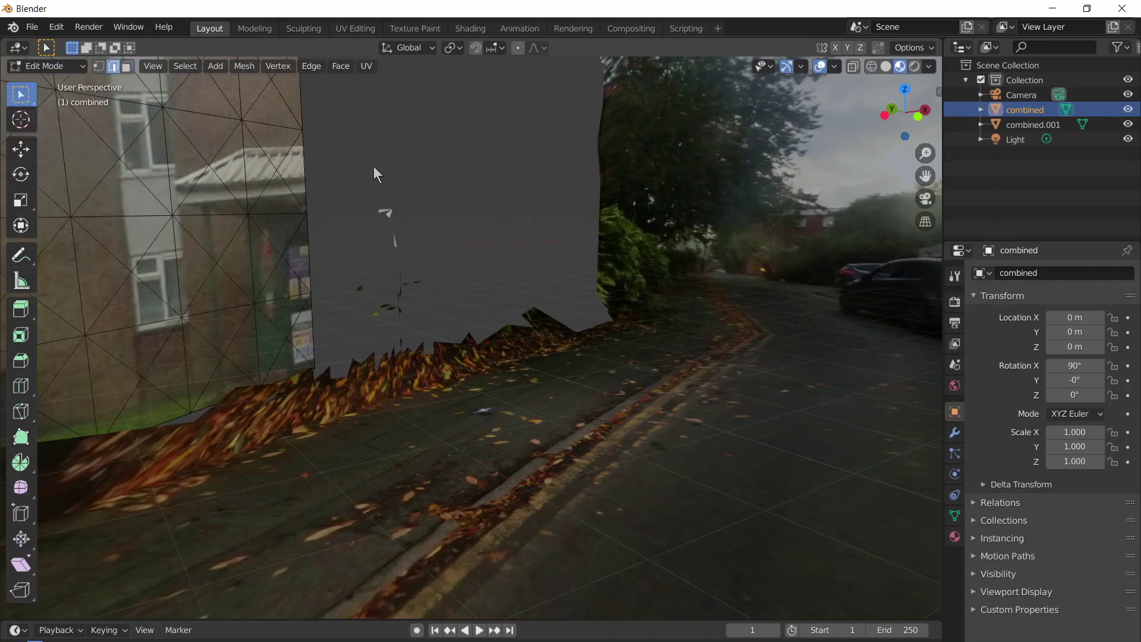
{"action": "left_click_drag", "start_coordinate": [335, 169], "coordinate": [478, 342]}
{"action": "key", "text": "x"}
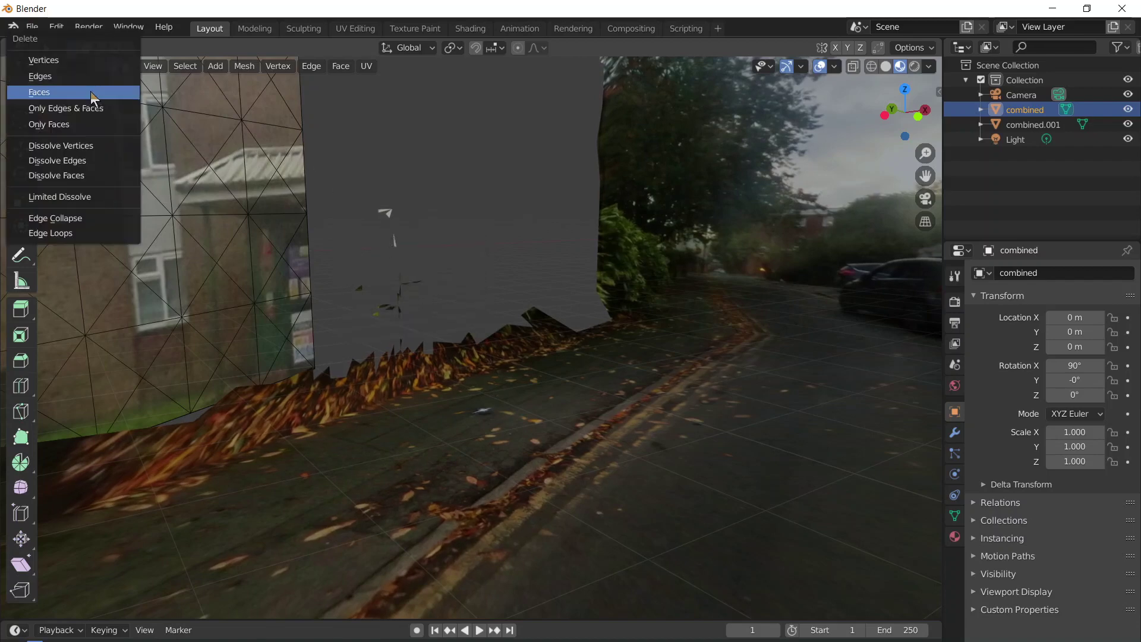
{"action": "left_click", "coordinate": [92, 94]}
{"action": "left_click", "coordinate": [100, 67]}
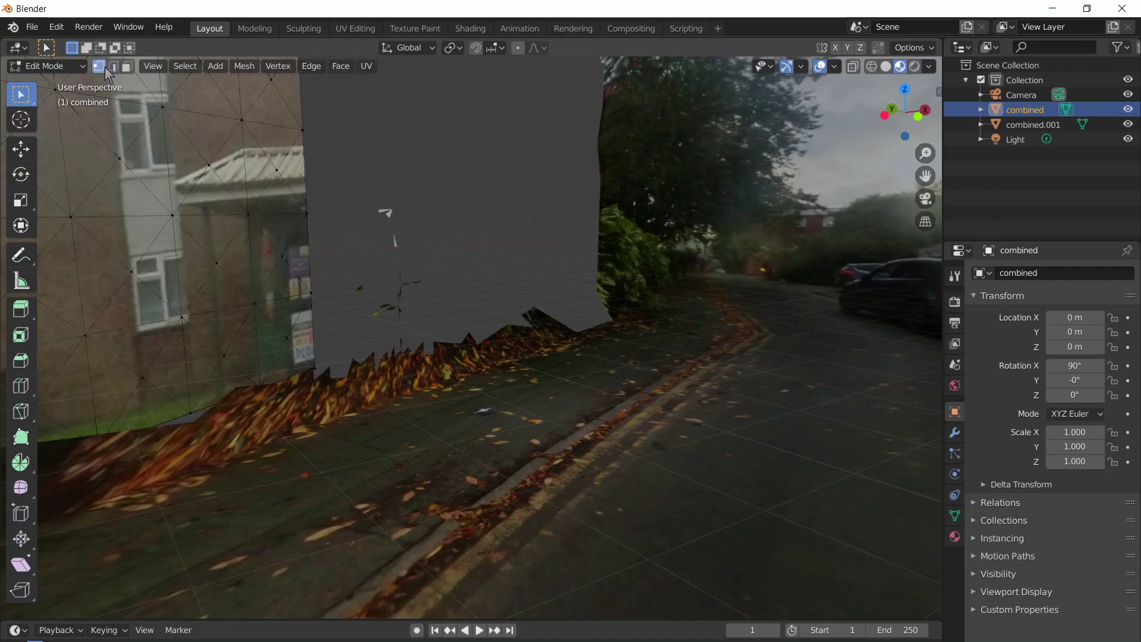
{"action": "left_click_drag", "start_coordinate": [339, 157], "coordinate": [438, 344]}
- Examine the gap and alignment between the two meshes from street level and from the top view
{"action": "middle_click_drag", "start_coordinate": [395, 311], "coordinate": [379, 313]}
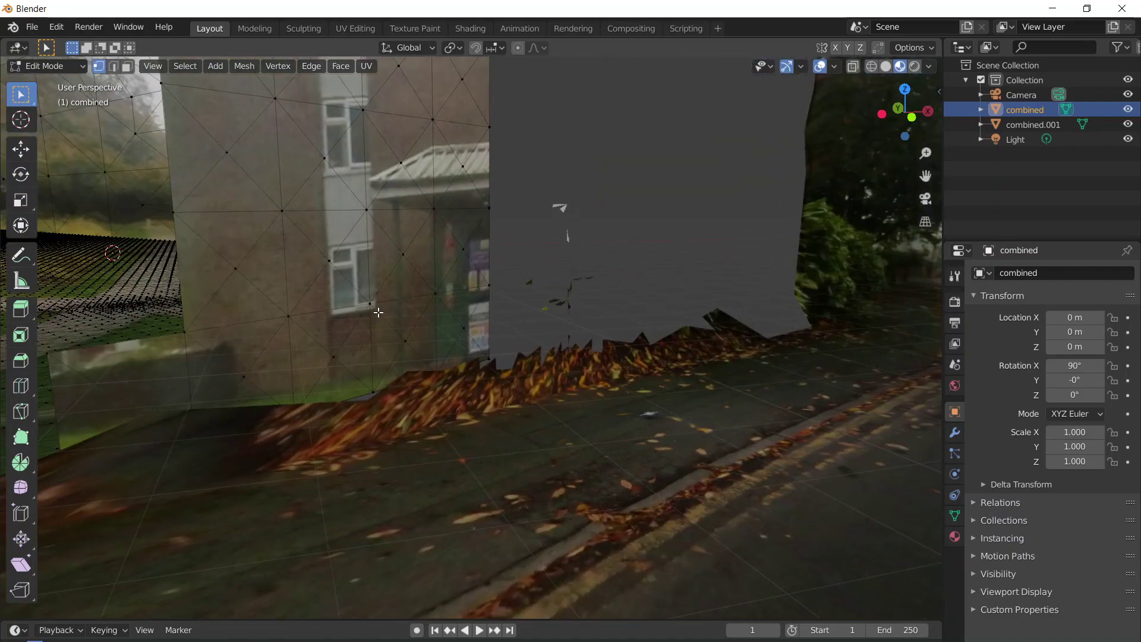
{"action": "middle_click_drag", "start_coordinate": [537, 330], "coordinate": [481, 316]}
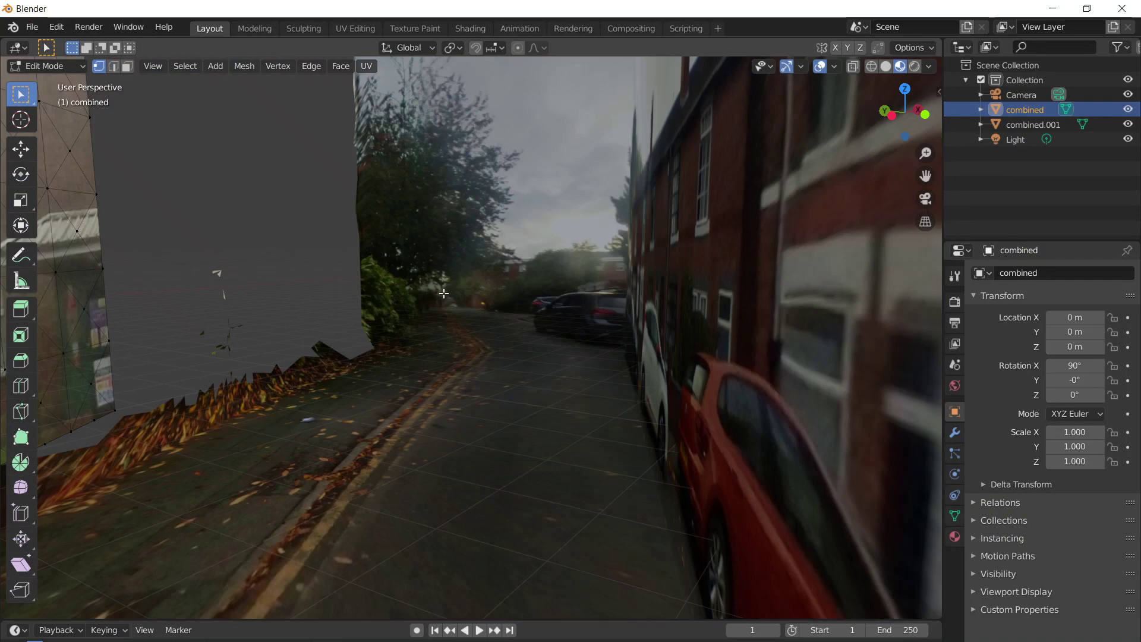
{"action": "middle_click_drag", "start_coordinate": [444, 293], "coordinate": [714, 356], "text": "shift"}
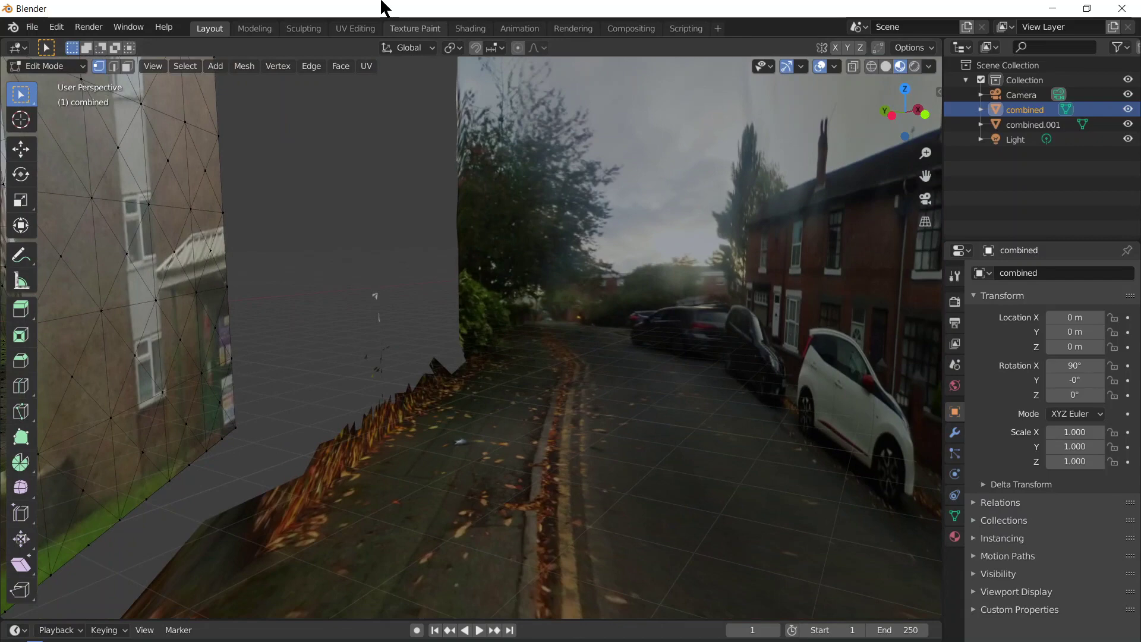
{"action": "key", "text": "KP_7"}
{"action": "scroll", "coordinate": [431, 135], "scroll_direction": "down", "scroll_amount": 5}
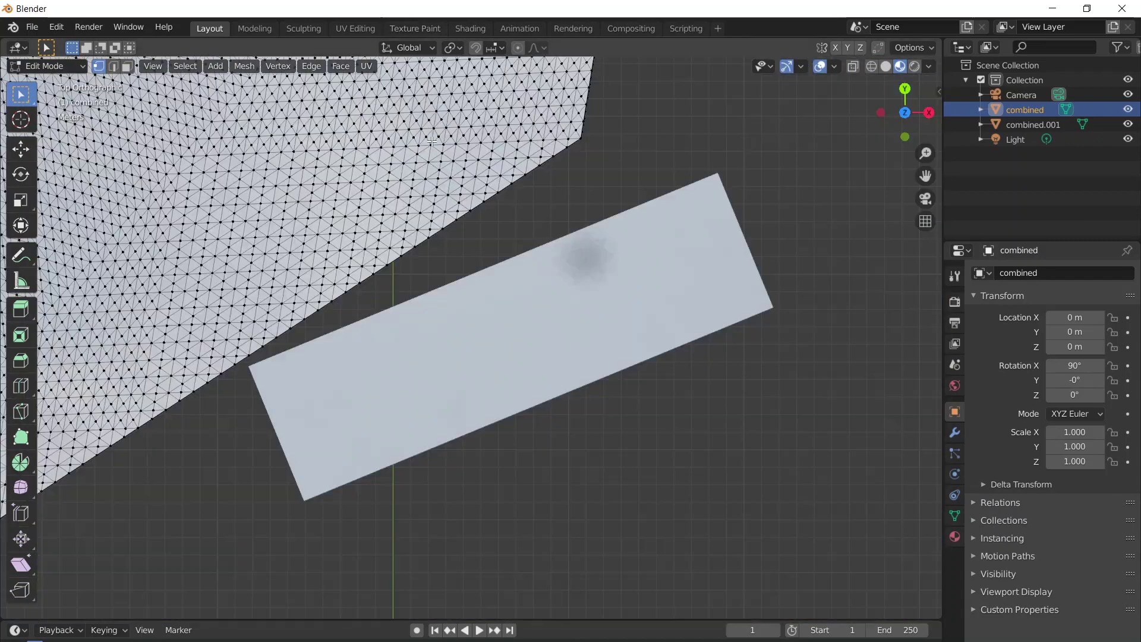
{"action": "scroll", "coordinate": [432, 141], "scroll_direction": "up", "scroll_amount": 5}
{"action": "middle_click_drag", "start_coordinate": [431, 141], "coordinate": [421, 120]}
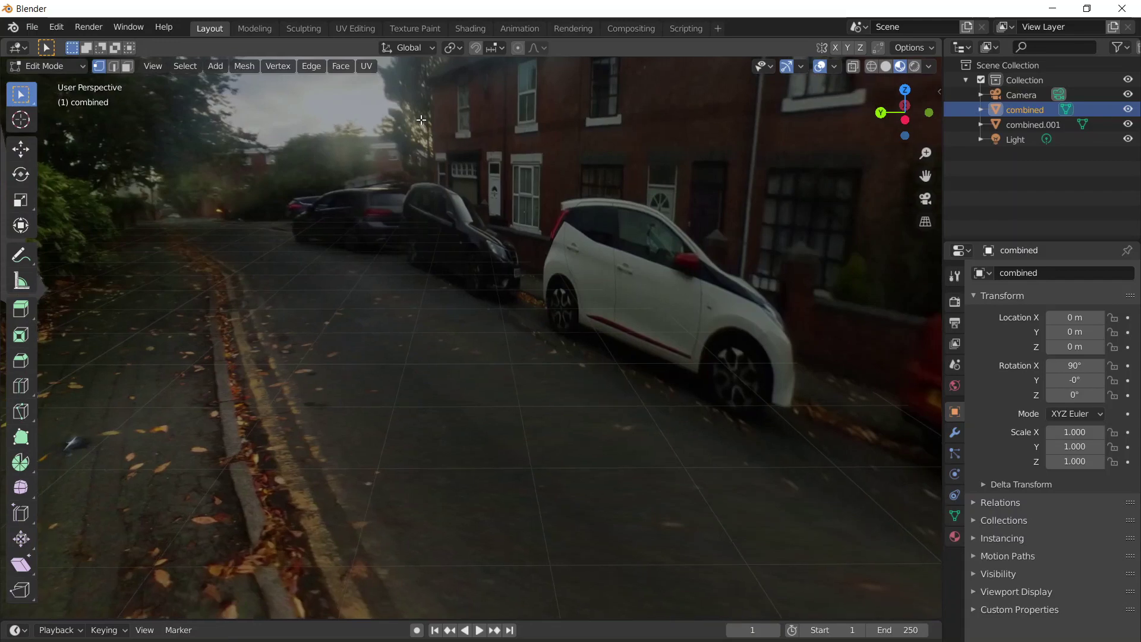
{"action": "middle_click_drag", "start_coordinate": [422, 120], "coordinate": [705, 338], "text": "shift"}
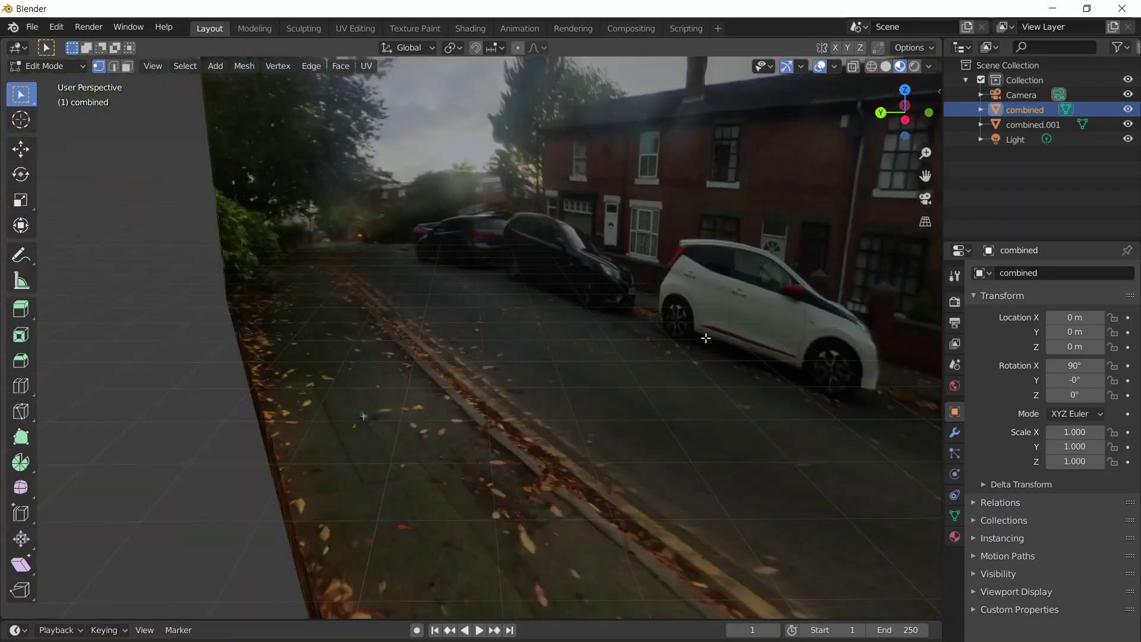
{"action": "scroll", "coordinate": [532, 355], "scroll_direction": "up", "scroll_amount": 2}
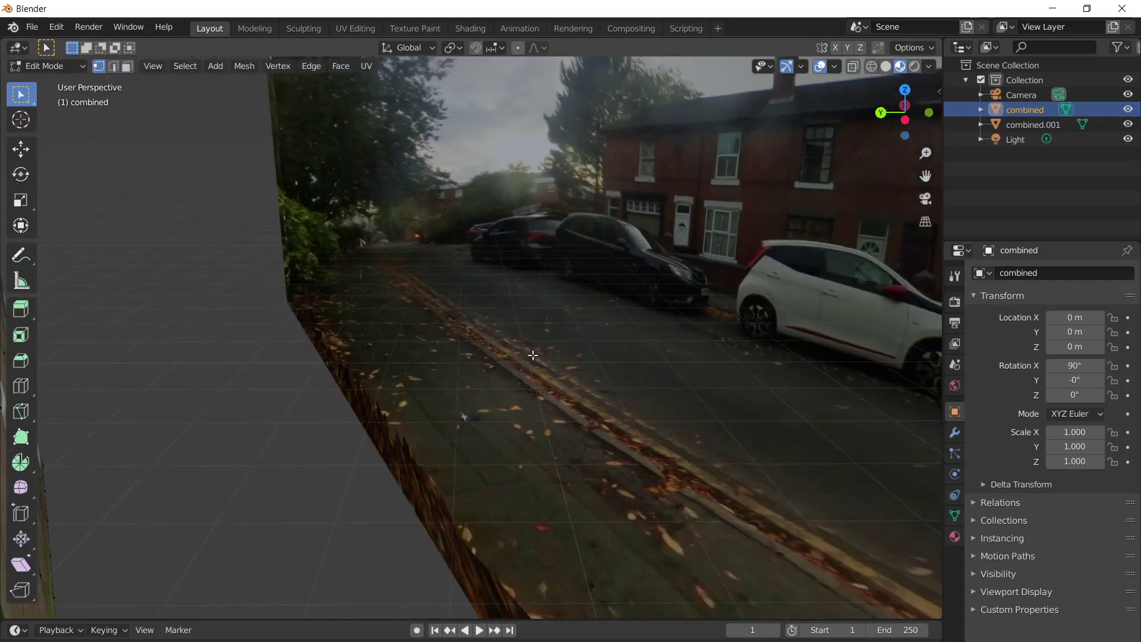
- Try to box-select the floating fragments beside the pavement with face selection while editing the combined mesh
{"action": "middle_click_drag", "start_coordinate": [533, 355], "coordinate": [636, 354], "text": "shift"}
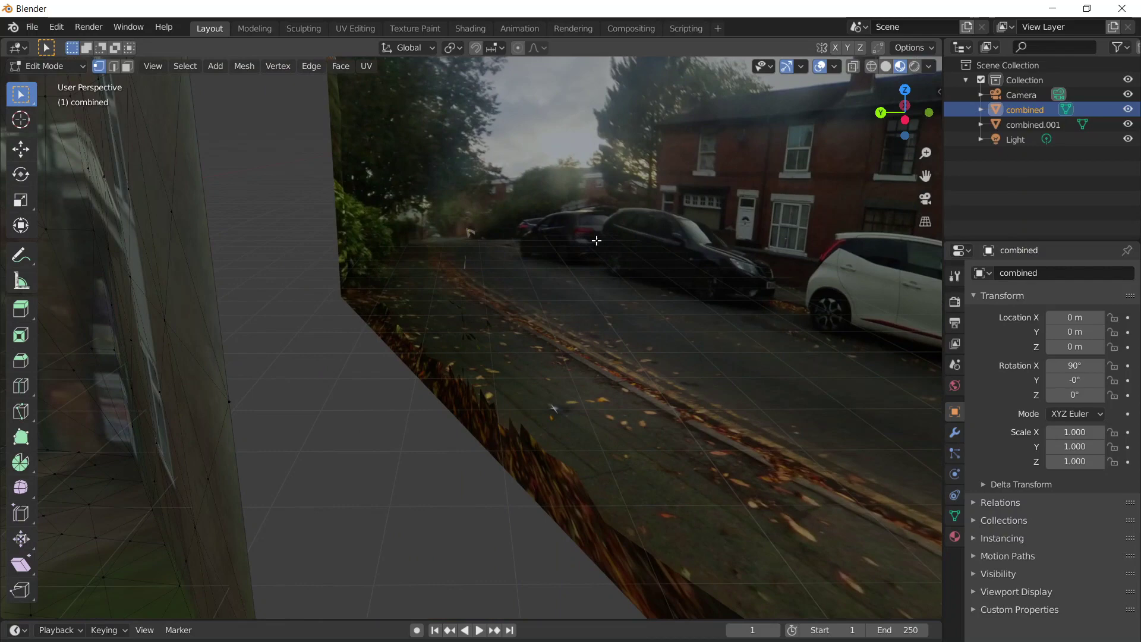
{"action": "left_click", "coordinate": [127, 66]}
{"action": "left_click_drag", "start_coordinate": [450, 204], "coordinate": [516, 314]}
{"action": "scroll", "coordinate": [660, 252], "scroll_direction": "up", "scroll_amount": 2}
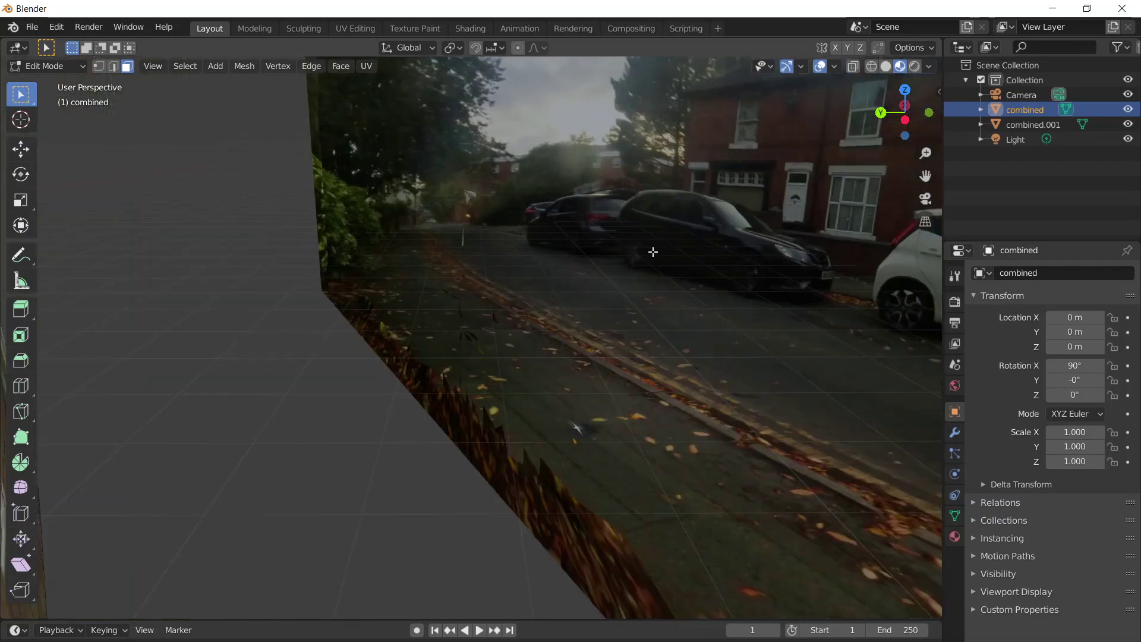
{"action": "scroll", "coordinate": [654, 252], "scroll_direction": "up", "scroll_amount": 1}
{"action": "mouse_move", "coordinate": [640, 253]}
{"action": "middle_mouse_down"}
{"action": "mouse_move", "coordinate": [701, 273]}
{"action": "mouse_move", "coordinate": [612, 252]}
{"action": "mouse_move", "coordinate": [638, 236]}
{"action": "middle_mouse_up"}
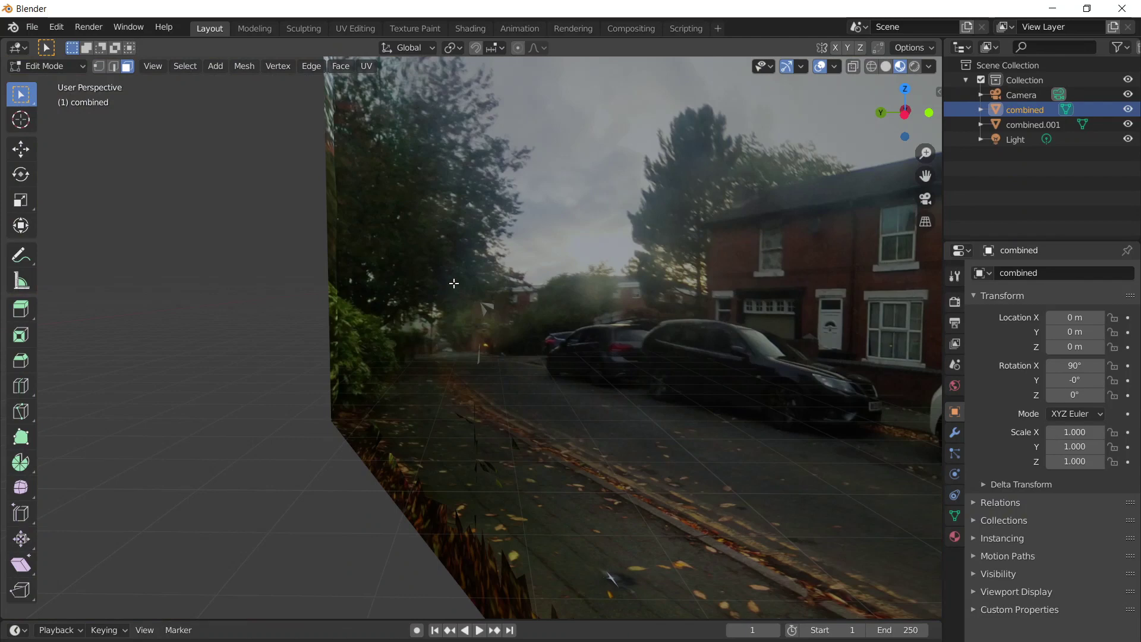
{"action": "left_click_drag", "start_coordinate": [453, 284], "coordinate": [532, 528]}
- Leave Edit Mode on combined, select combined.001 and enter Edit Mode on it
{"action": "left_click", "coordinate": [62, 66]}
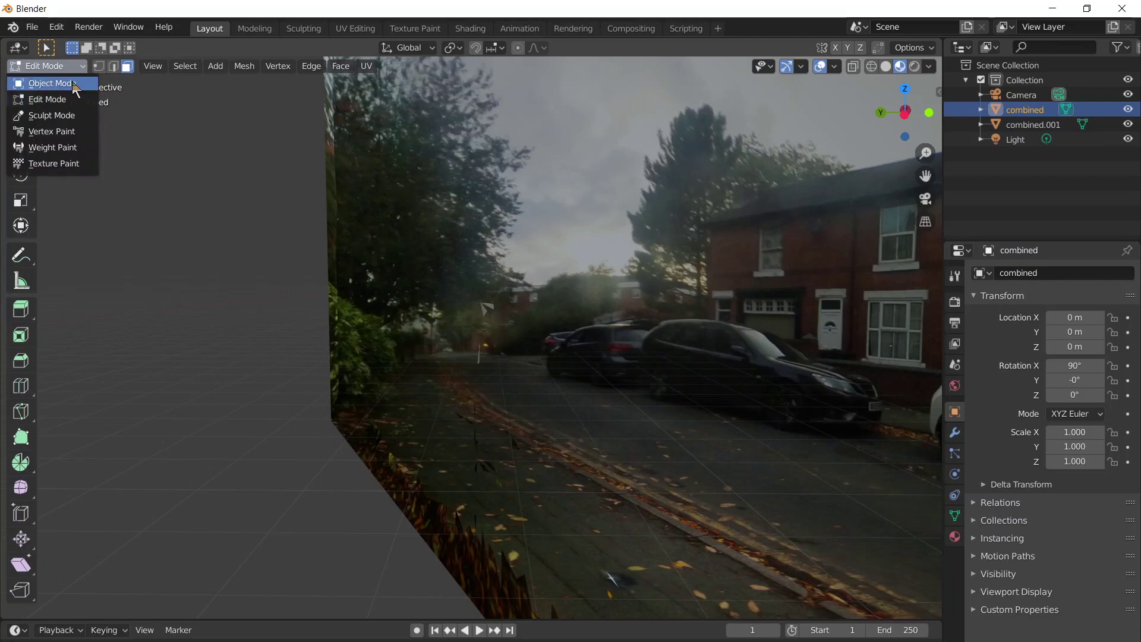
{"action": "left_click", "coordinate": [71, 84]}
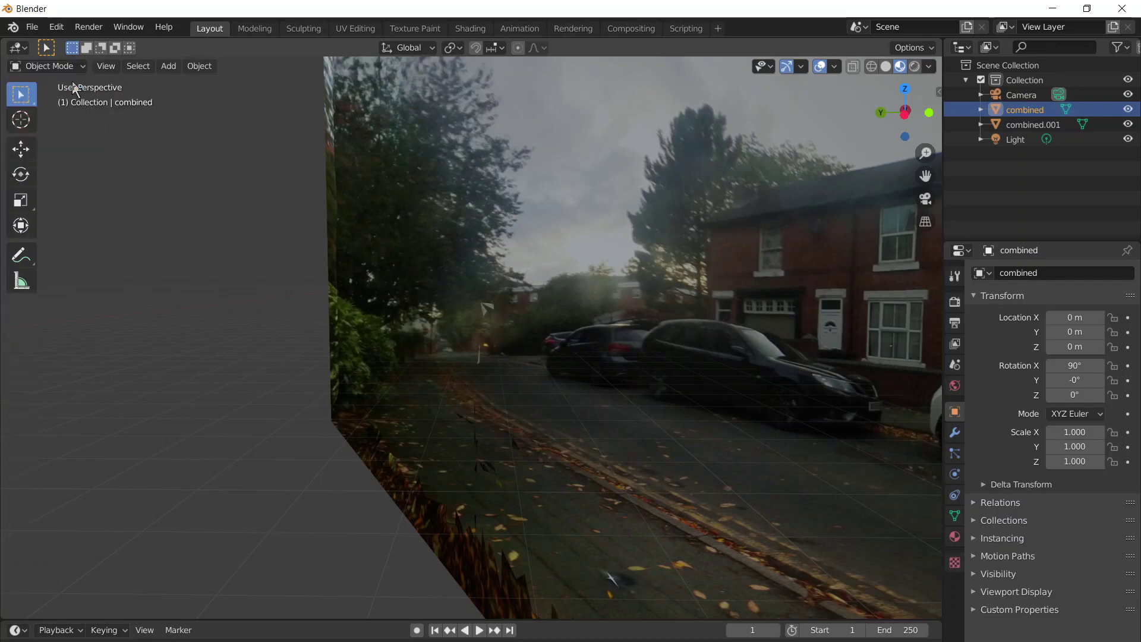
{"action": "left_click", "coordinate": [459, 429]}
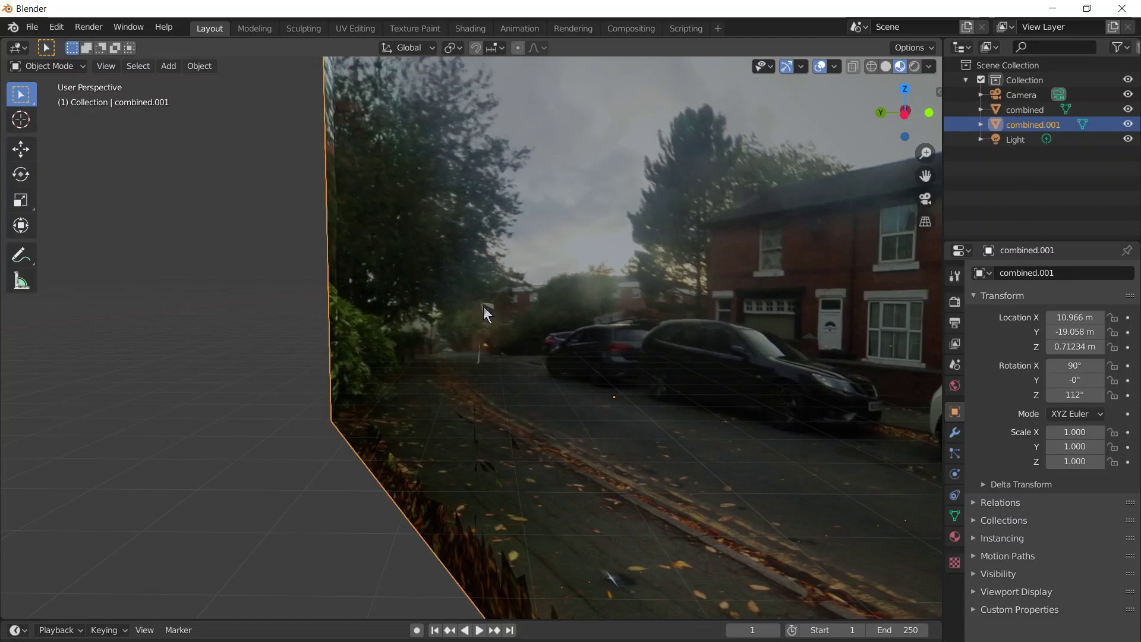
{"action": "left_click_drag", "start_coordinate": [460, 299], "coordinate": [420, 149]}
{"action": "middle_click_drag", "start_coordinate": [420, 148], "coordinate": [562, 262]}
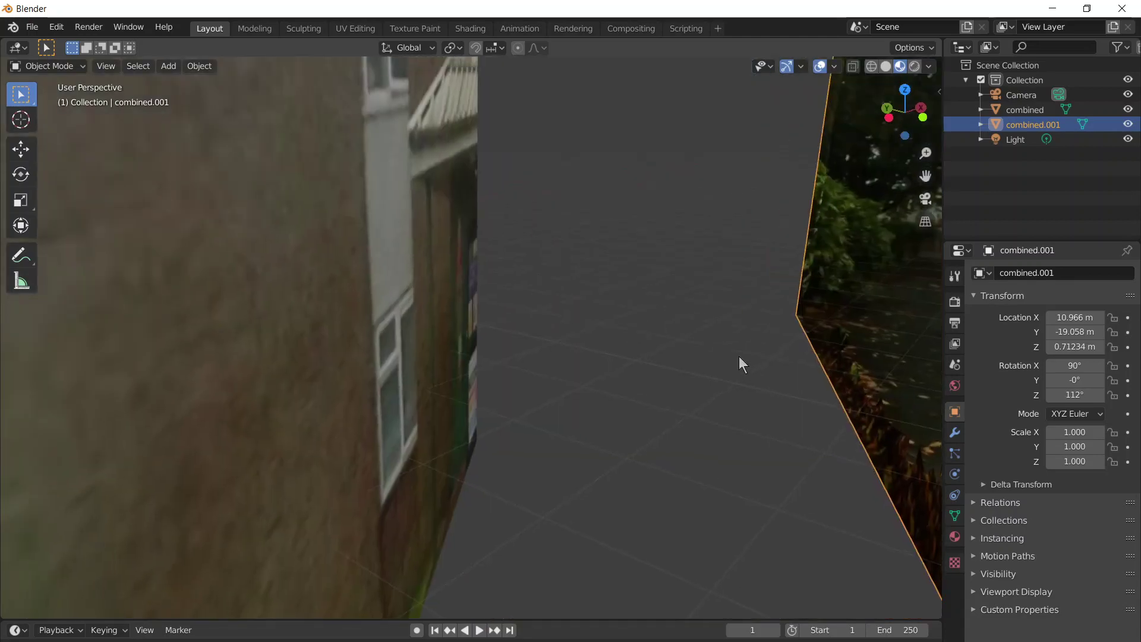
{"action": "middle_click_drag", "start_coordinate": [740, 356], "coordinate": [652, 348]}
{"action": "scroll", "coordinate": [651, 347], "scroll_direction": "up", "scroll_amount": 2}
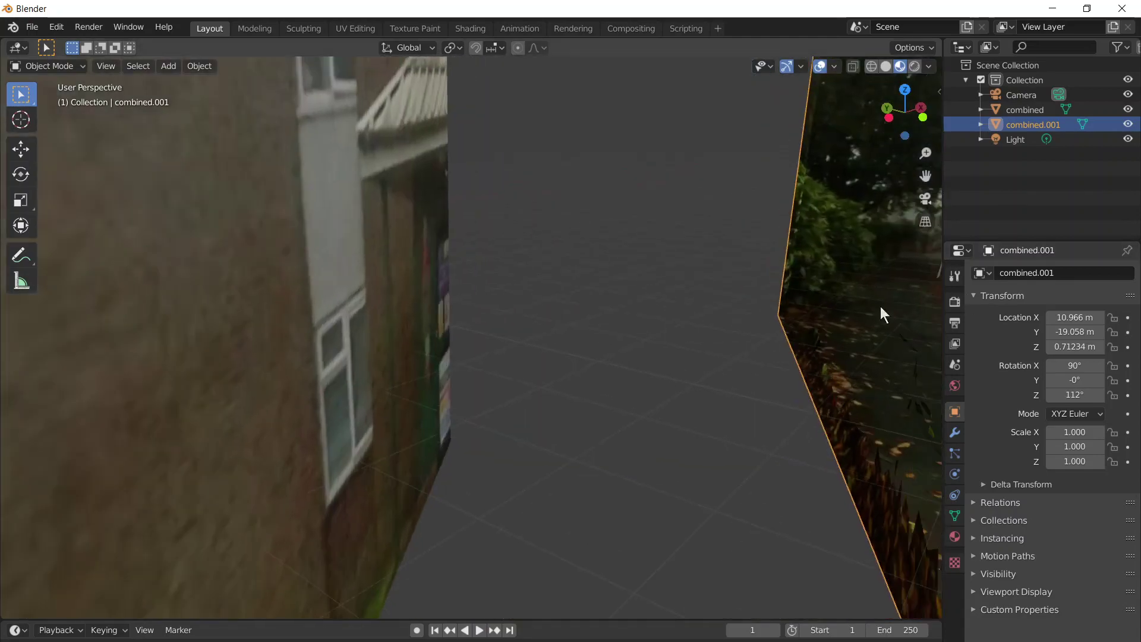
{"action": "scroll", "coordinate": [882, 311], "scroll_direction": "up", "scroll_amount": 3}
{"action": "scroll", "coordinate": [783, 265], "scroll_direction": "up", "scroll_amount": 2}
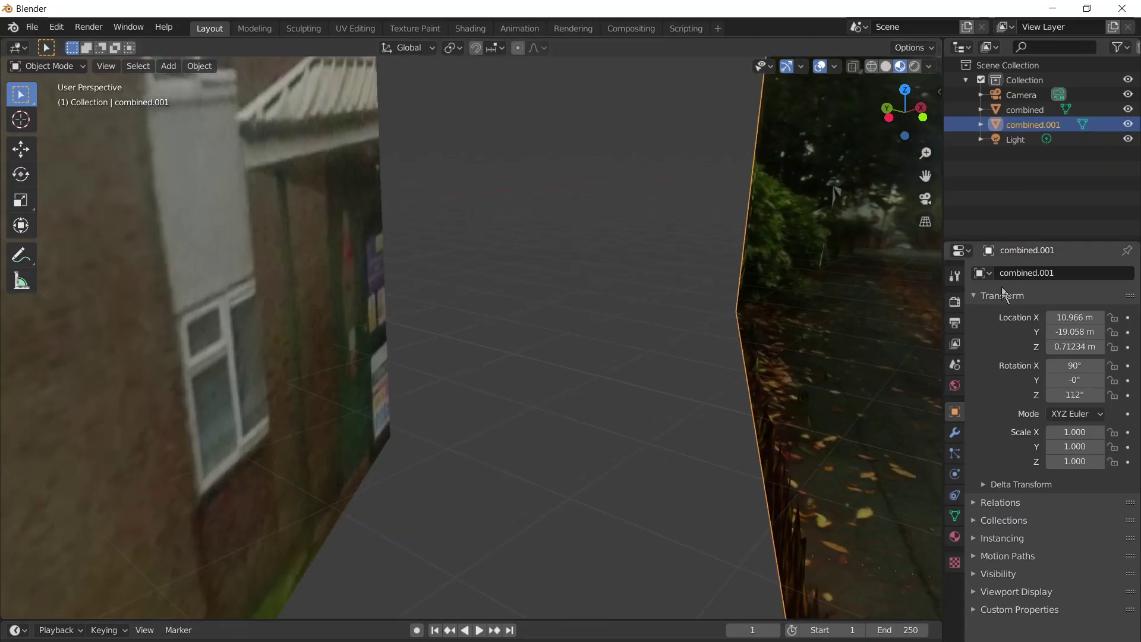
{"action": "scroll", "coordinate": [744, 576], "scroll_direction": "up", "scroll_amount": 3}
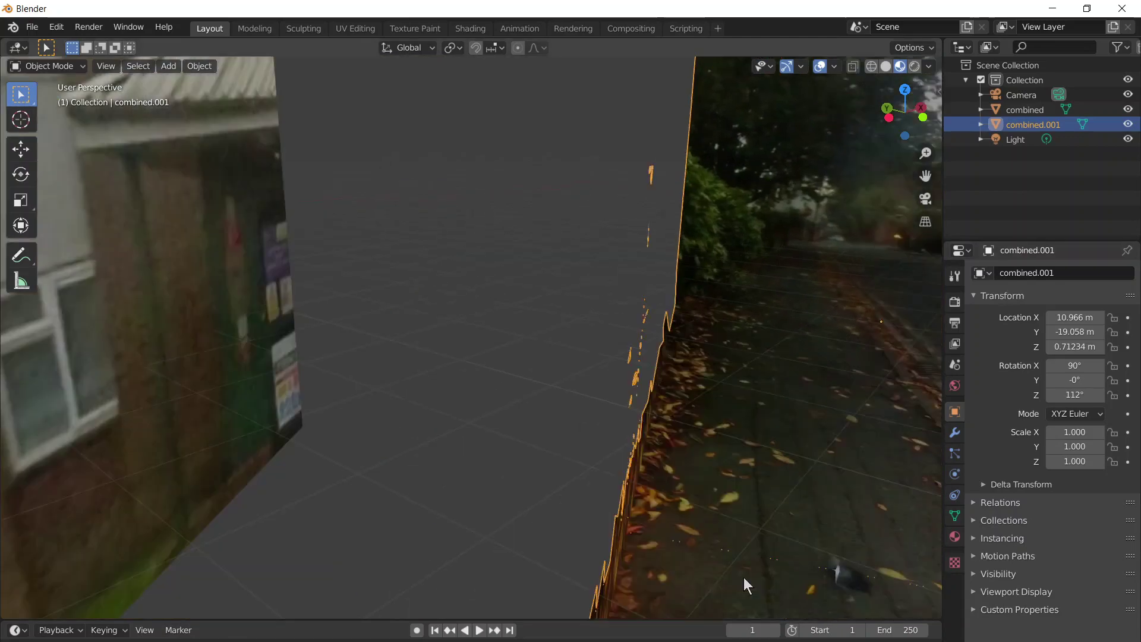
{"action": "scroll", "coordinate": [754, 481], "scroll_direction": "up", "scroll_amount": 2}
{"action": "scroll", "coordinate": [555, 484], "scroll_direction": "up", "scroll_amount": 2}
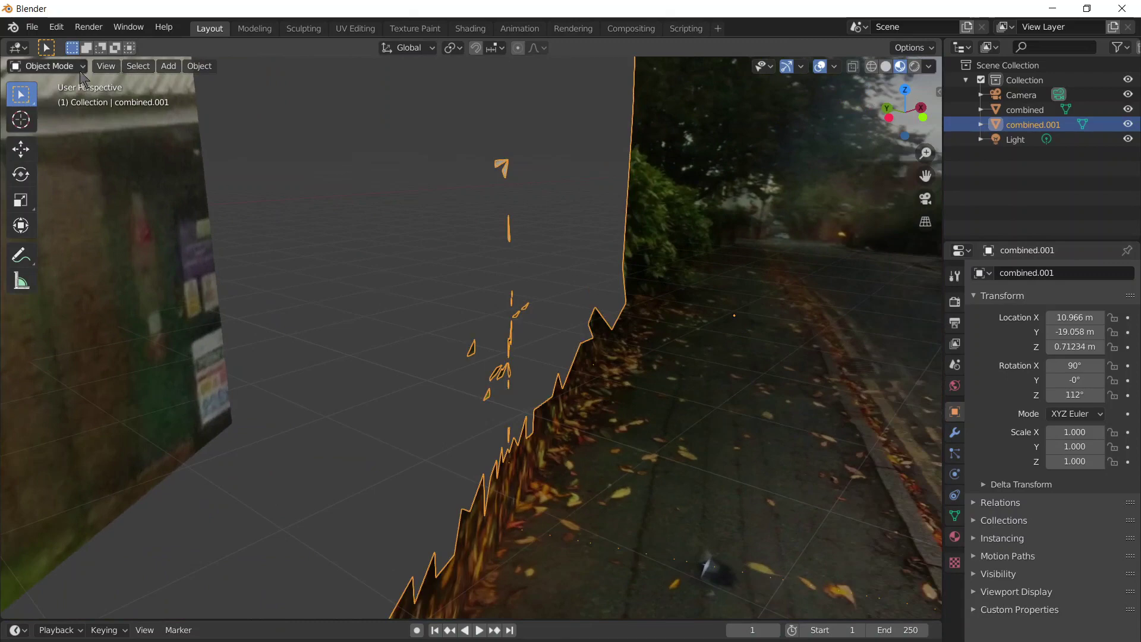
{"action": "left_click", "coordinate": [47, 65]}
{"action": "left_click", "coordinate": [54, 95]}
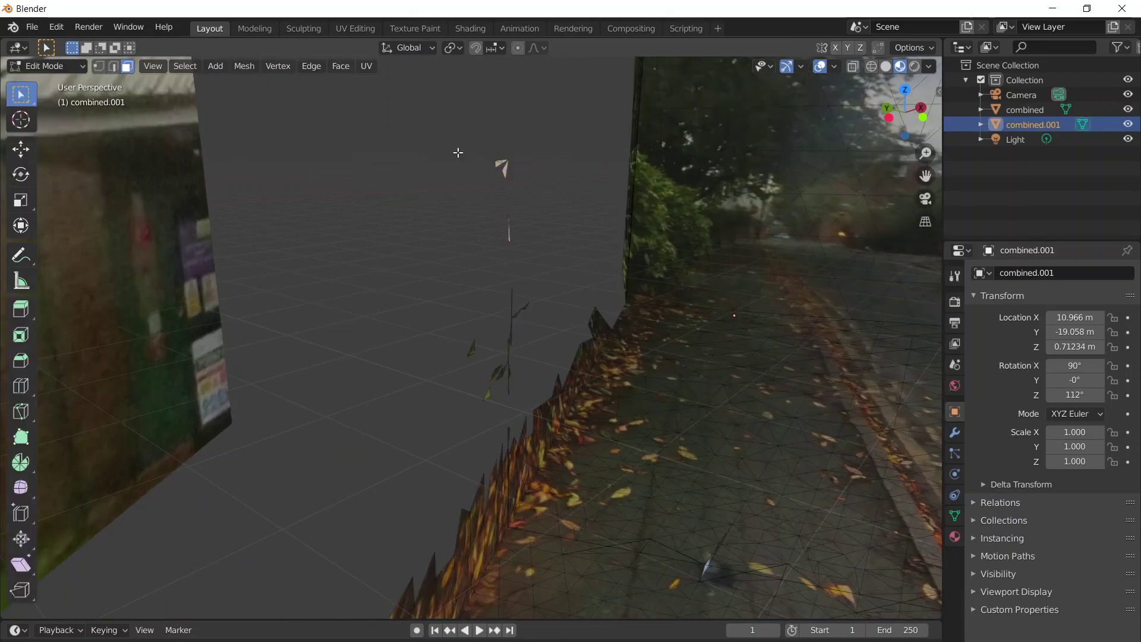
- Select the fragments floating in the gap beside the pavement, delete their faces, and return to Object Mode
{"action": "left_click_drag", "start_coordinate": [470, 116], "coordinate": [565, 438]}
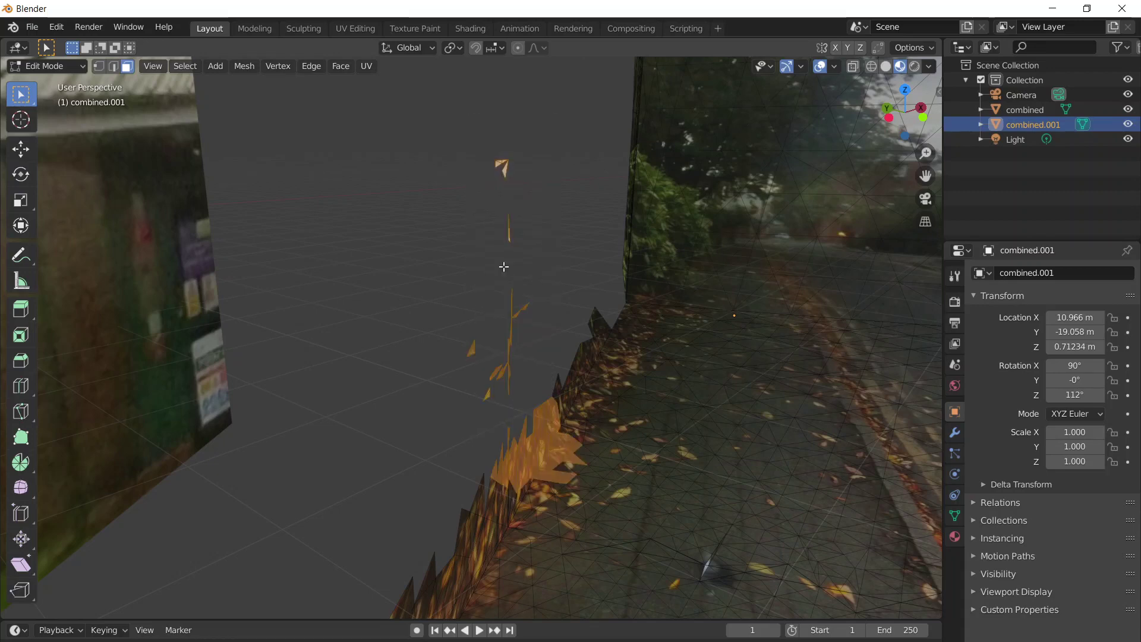
{"action": "left_click_drag", "start_coordinate": [447, 116], "coordinate": [537, 409]}
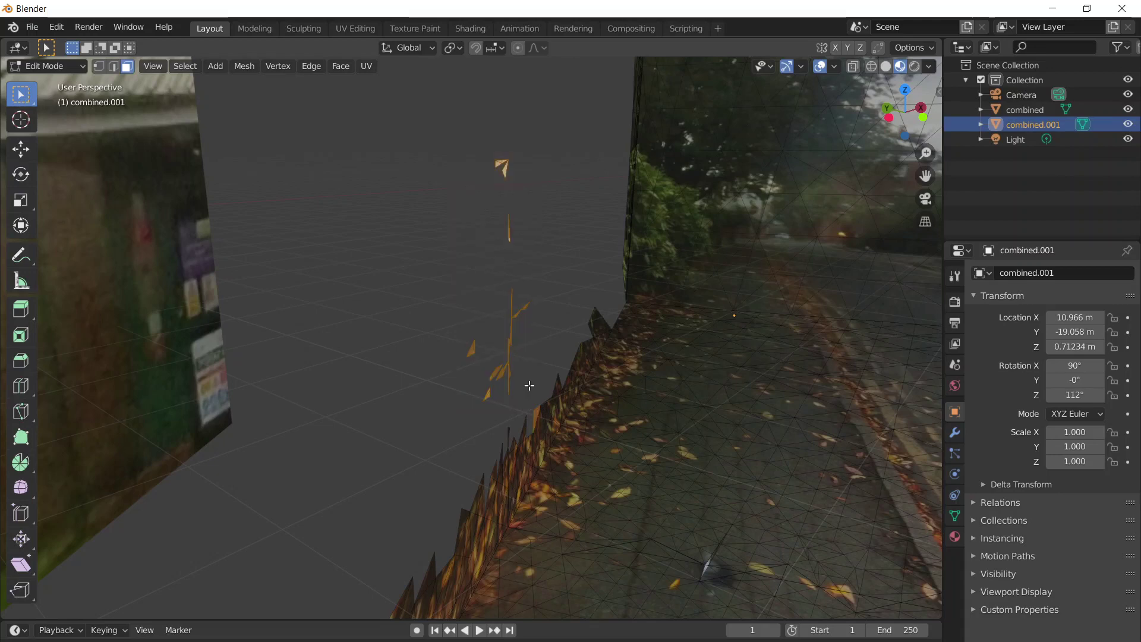
{"action": "key", "text": "x"}
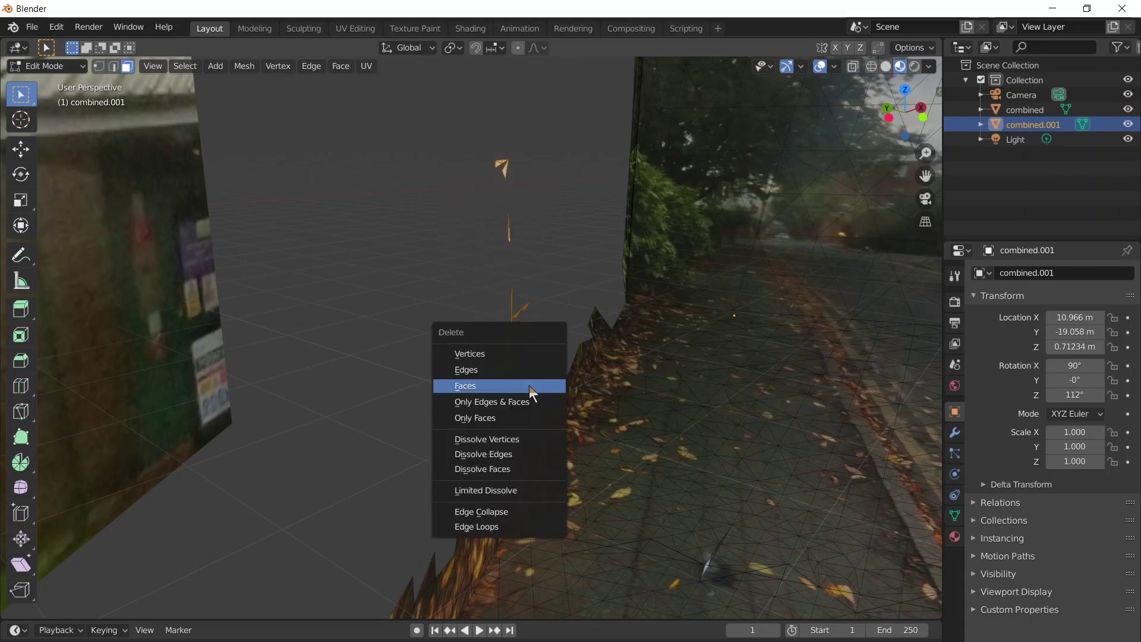
{"action": "left_click", "coordinate": [529, 385]}
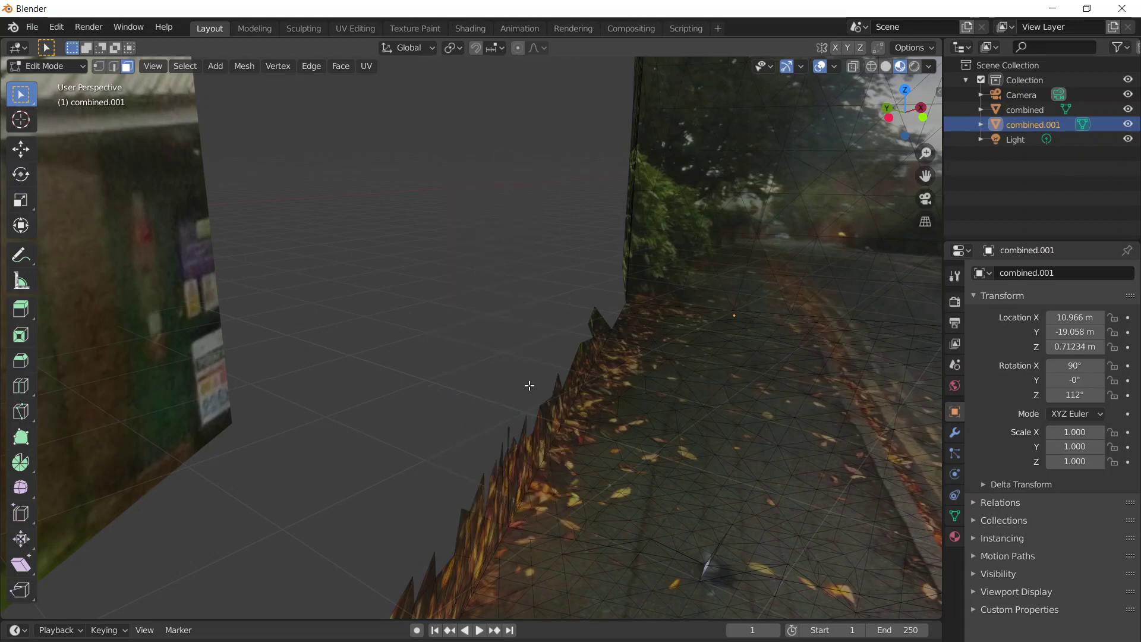
{"action": "middle_click_drag", "start_coordinate": [530, 386], "coordinate": [582, 385]}
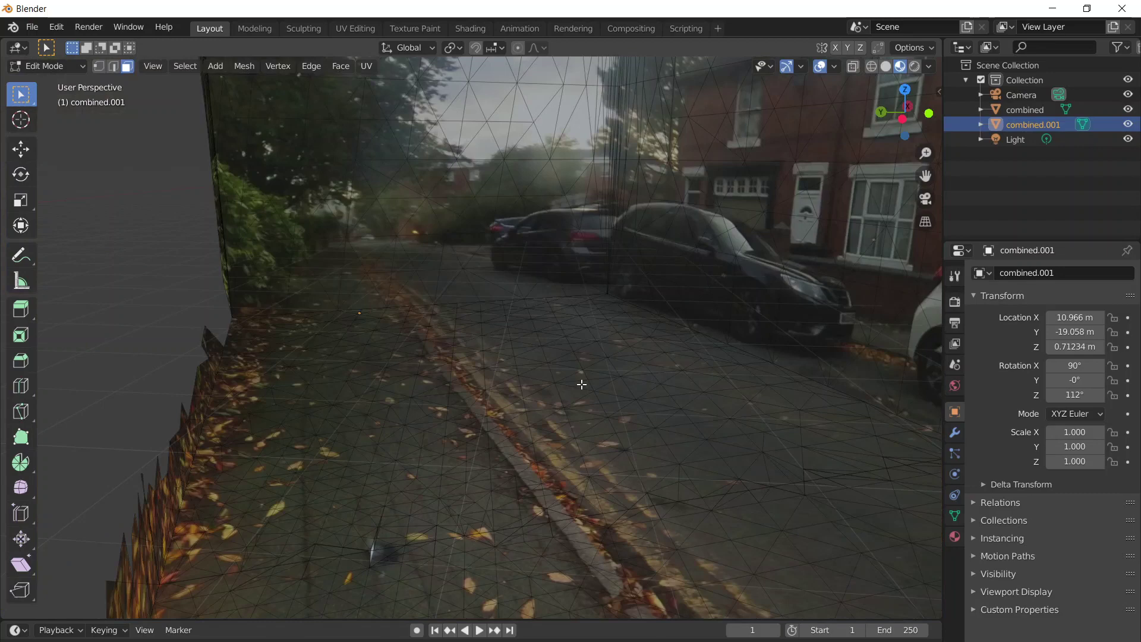
{"action": "scroll", "coordinate": [581, 385], "scroll_direction": "down", "scroll_amount": 3}
{"action": "key", "text": "x"}
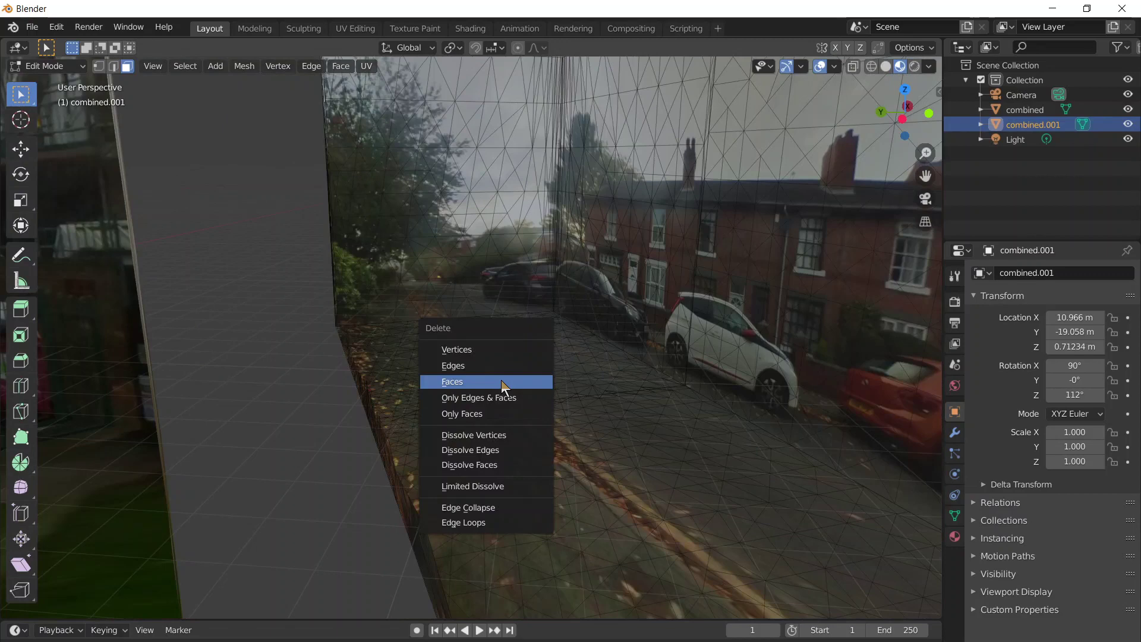
{"action": "left_click", "coordinate": [501, 380]}
{"action": "middle_click_drag", "start_coordinate": [501, 380], "coordinate": [604, 389]}
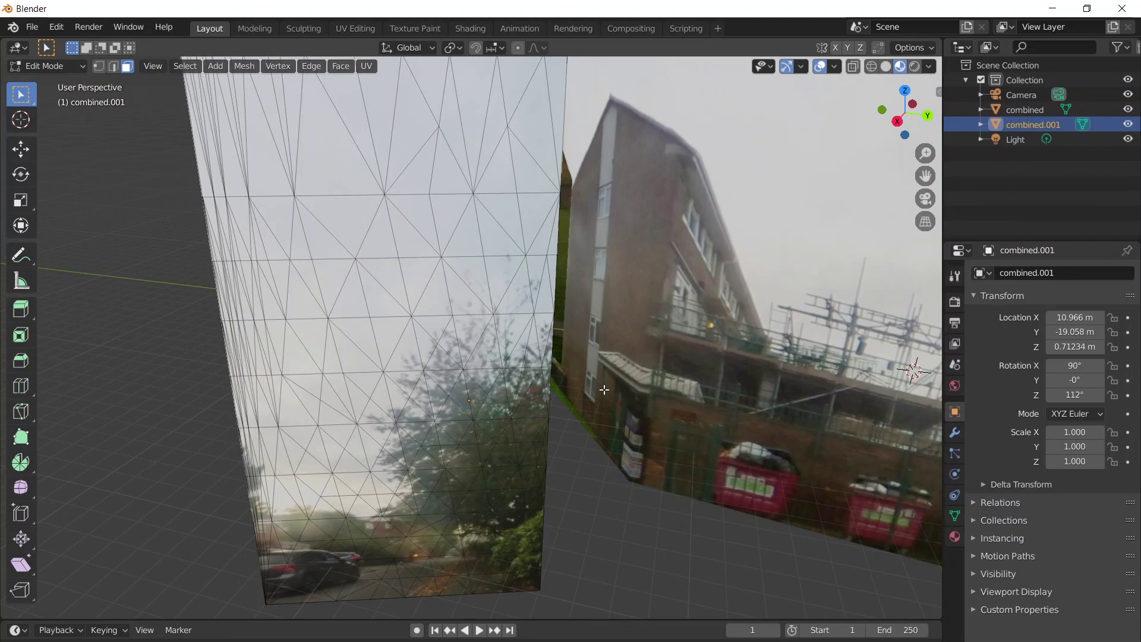
{"action": "middle_click_drag", "start_coordinate": [605, 389], "coordinate": [577, 386]}
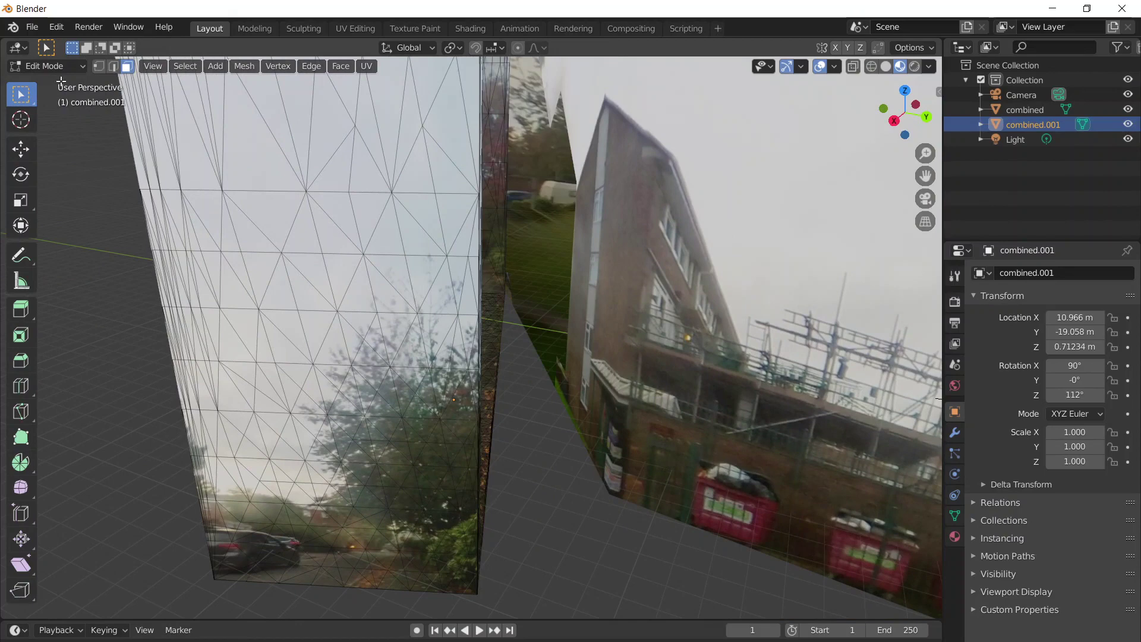
{"action": "key", "text": "Tab"}
{"action": "key", "text": "r"}
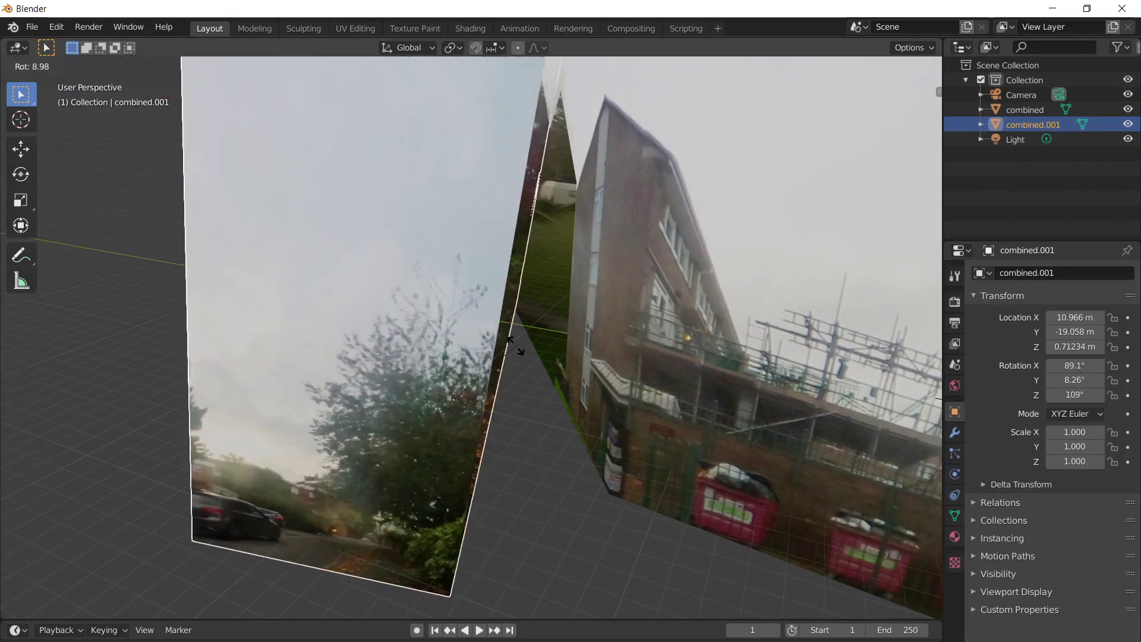
{"action": "right_click", "coordinate": [513, 347]}
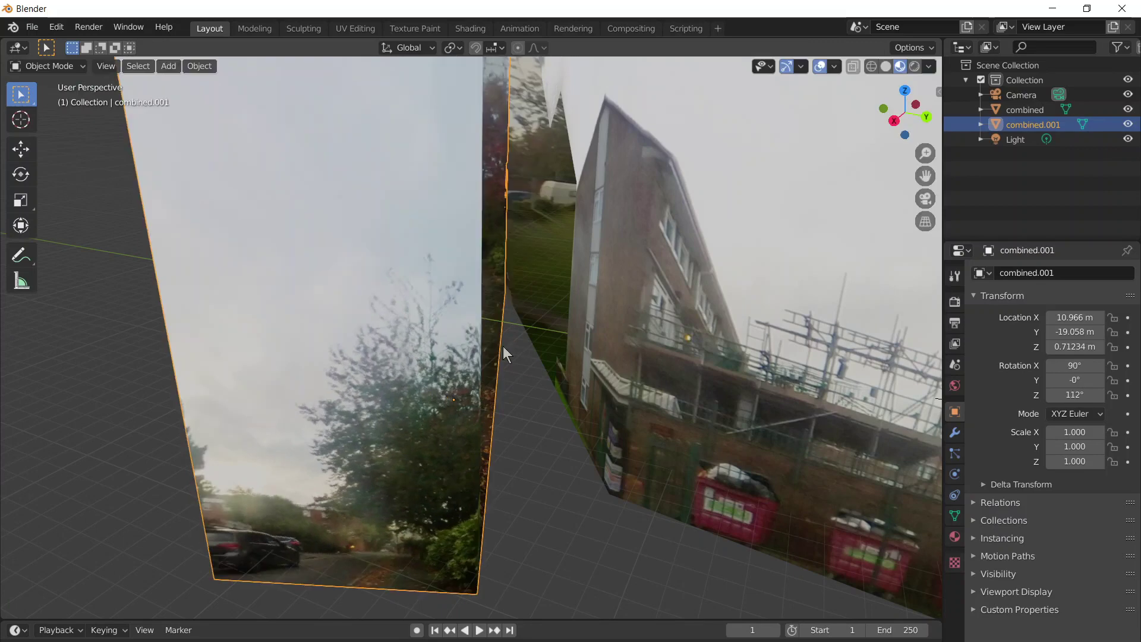
{"action": "key", "text": "r"}
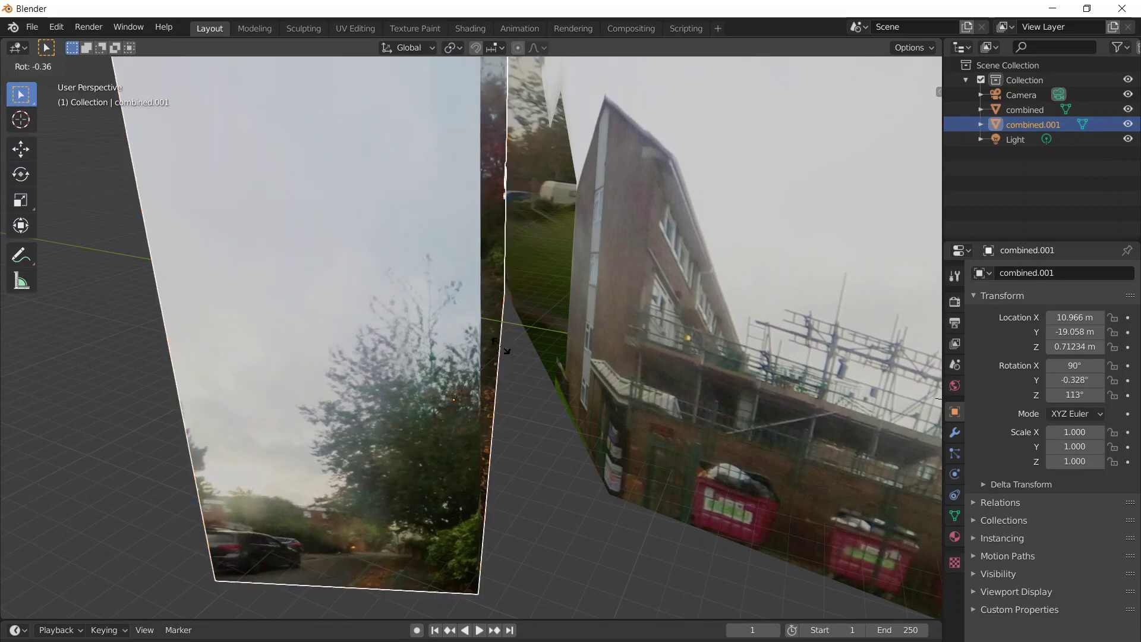
{"action": "right_click", "coordinate": [501, 352]}
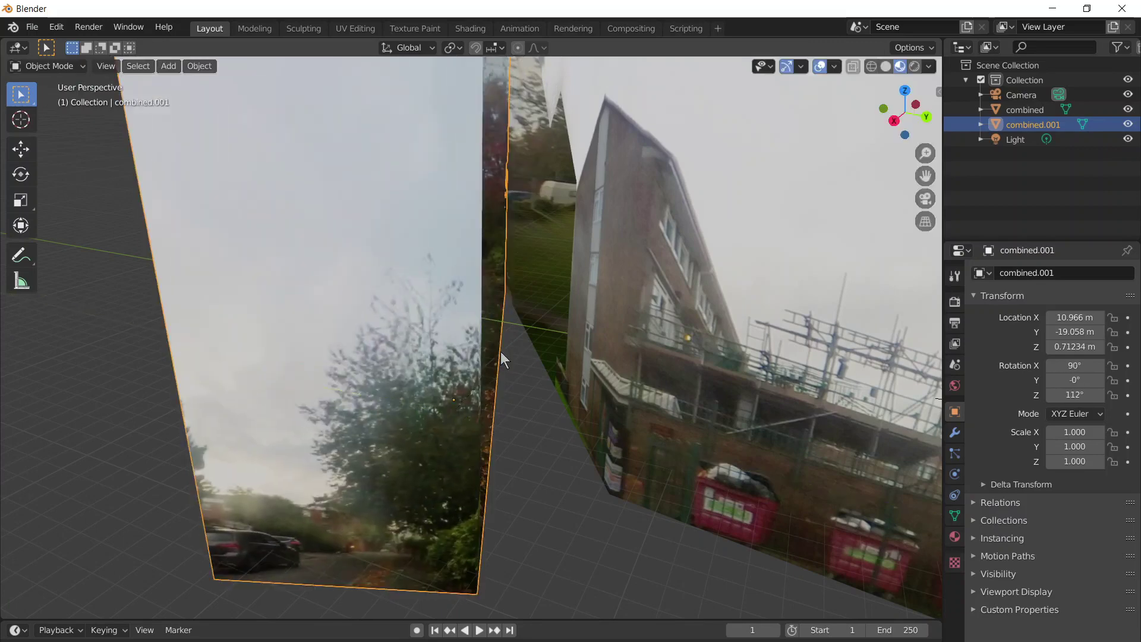
- Rotate combined.001 about the global Z axis to a Z rotation of about 142°
{"action": "key", "text": "r"}
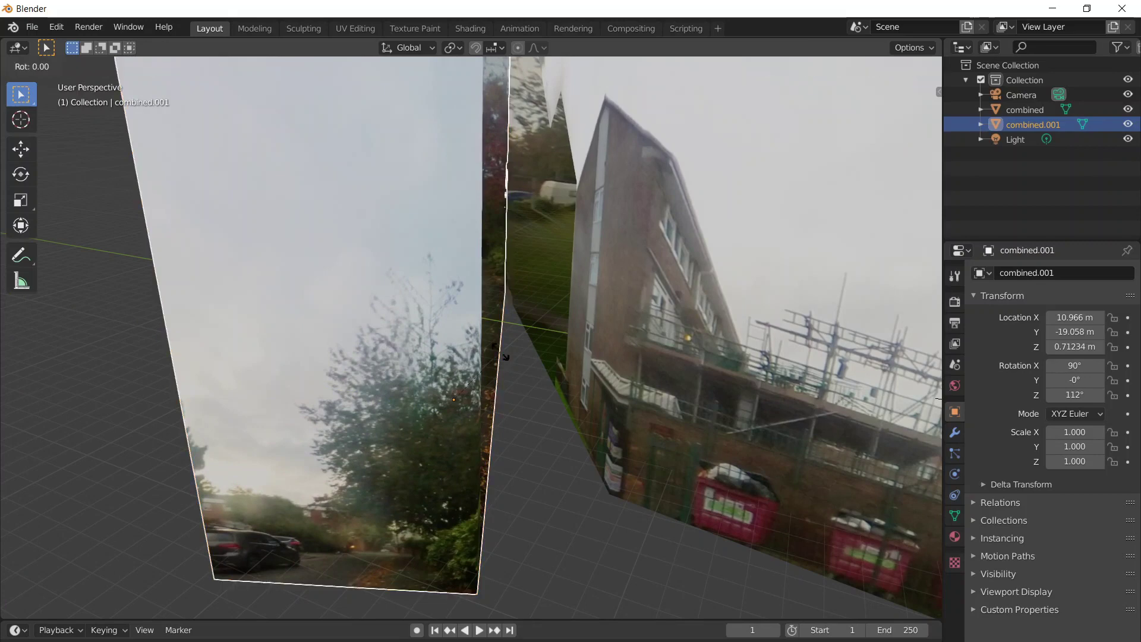
{"action": "key", "text": "z"}
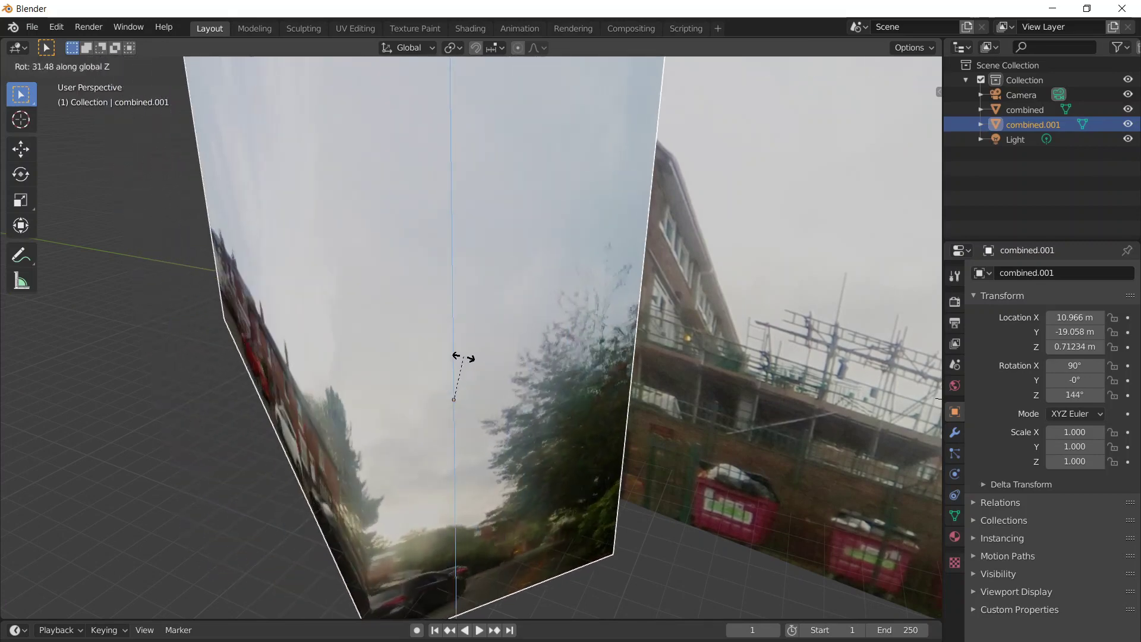
{"action": "left_click", "coordinate": [466, 357]}
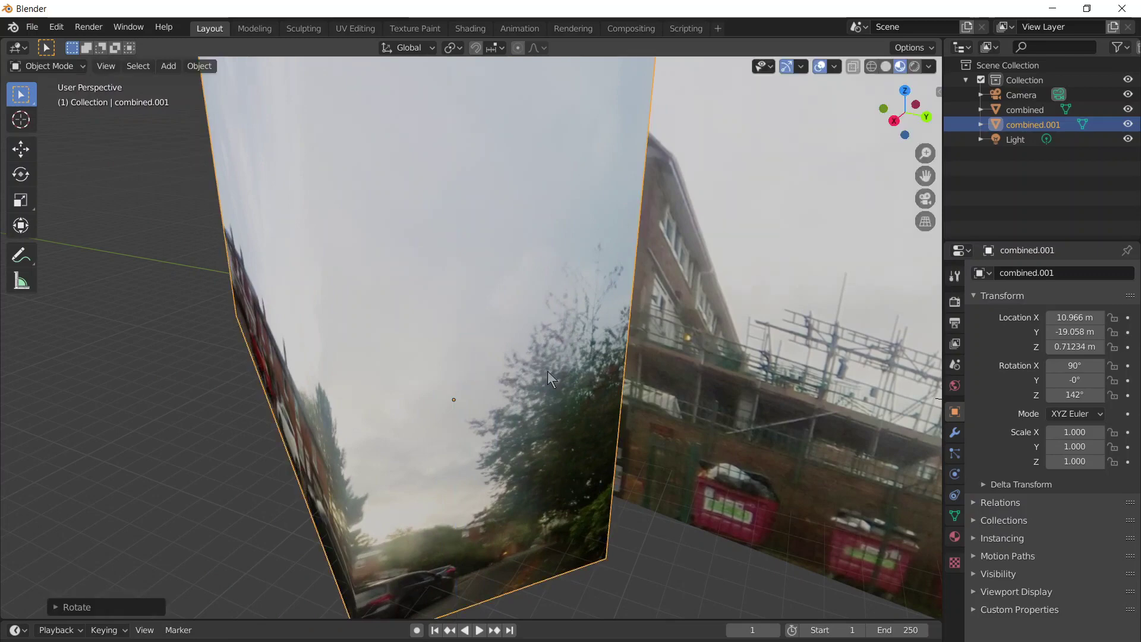
- Move combined.001 along the X axis to about 7.35 m, up against the brick building's edge
{"action": "middle_click_drag", "start_coordinate": [548, 371], "coordinate": [505, 376]}
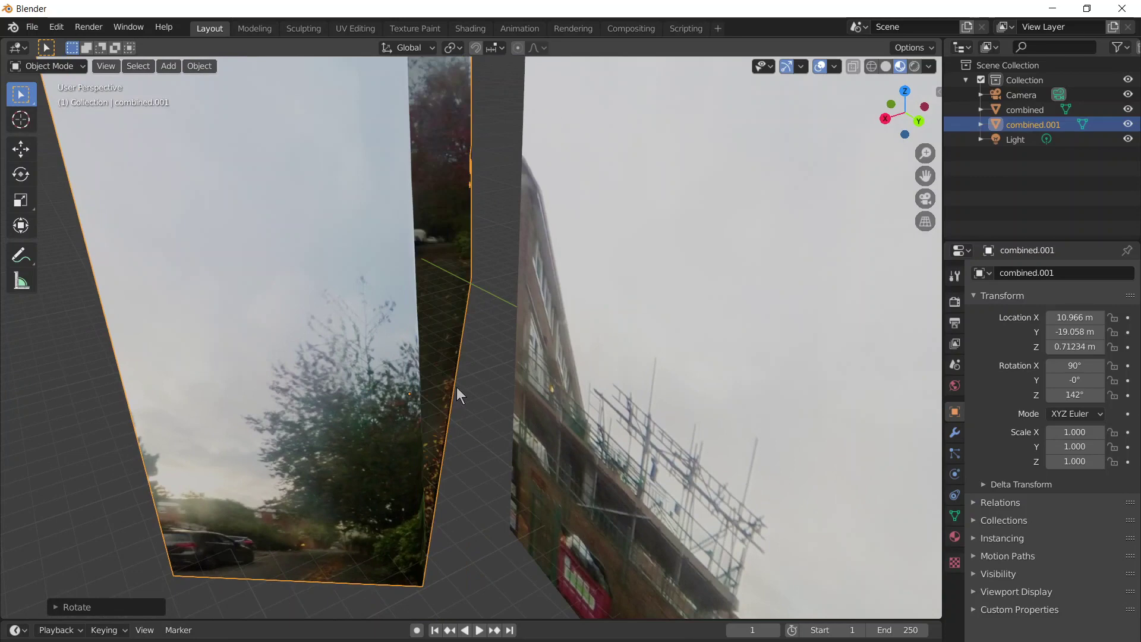
{"action": "key", "text": "g"}
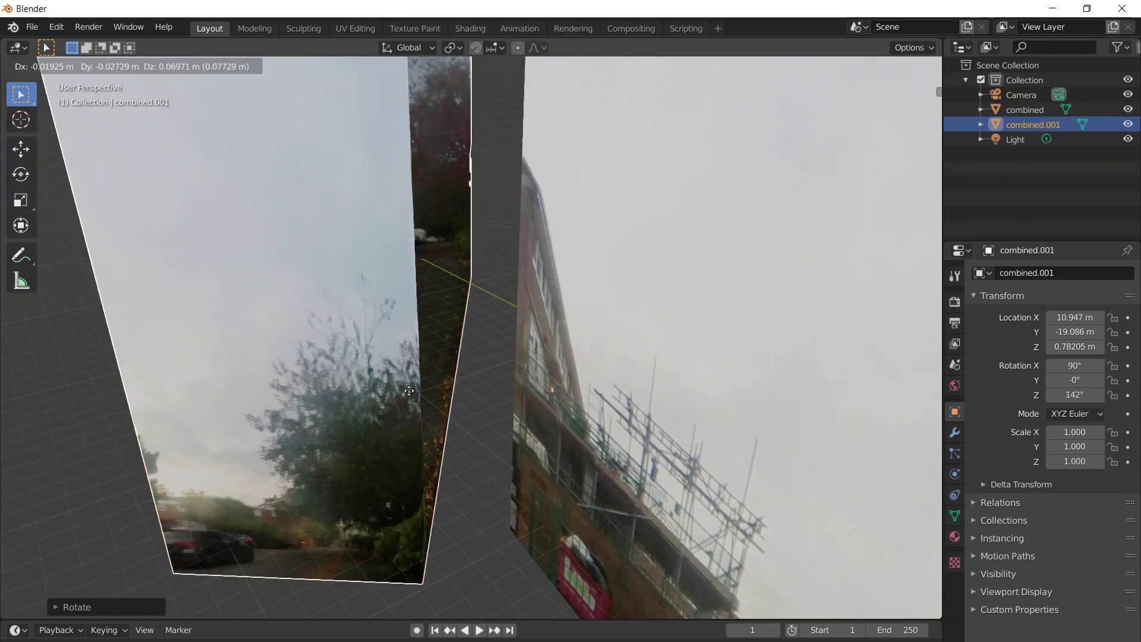
{"action": "left_click", "coordinate": [420, 386]}
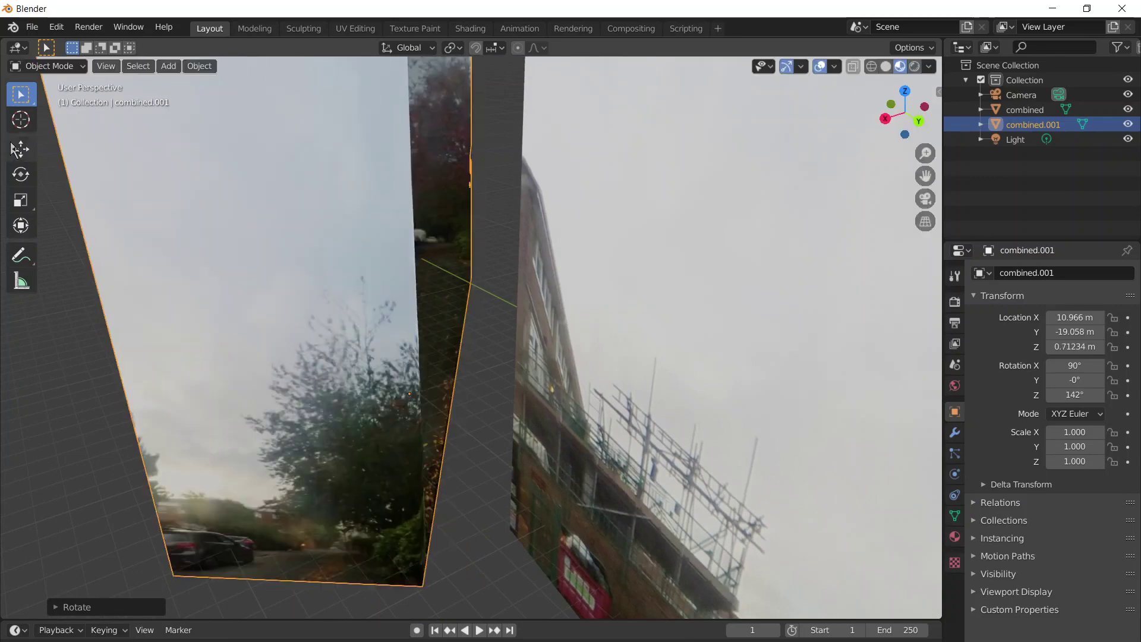
{"action": "left_click", "coordinate": [12, 169]}
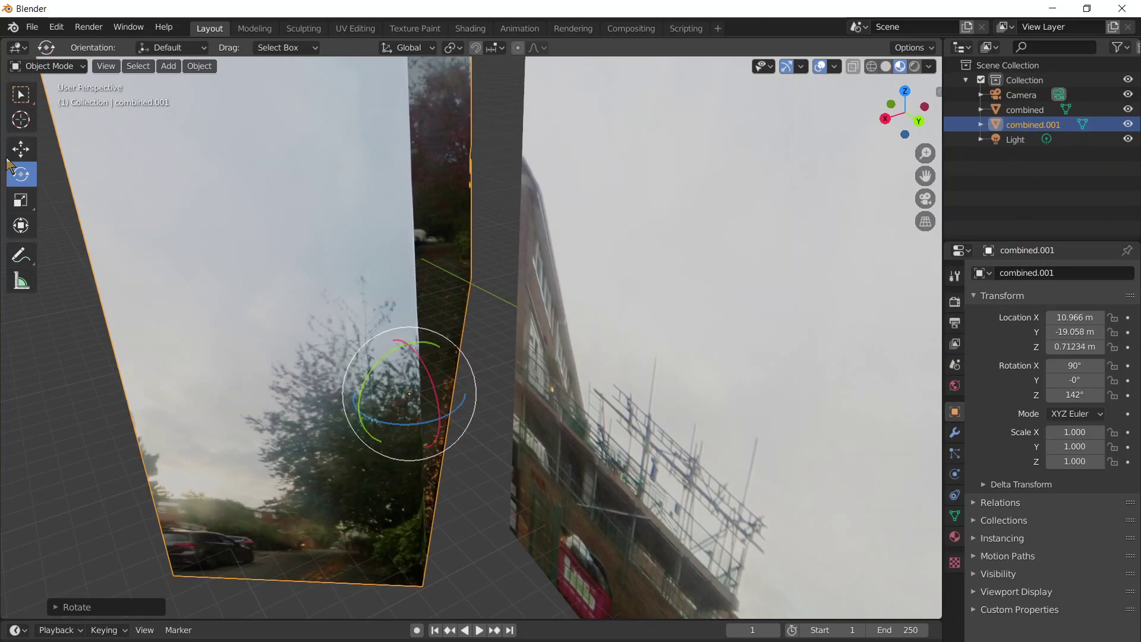
{"action": "left_click", "coordinate": [21, 149]}
{"action": "left_click_drag", "start_coordinate": [291, 349], "coordinate": [334, 366]}
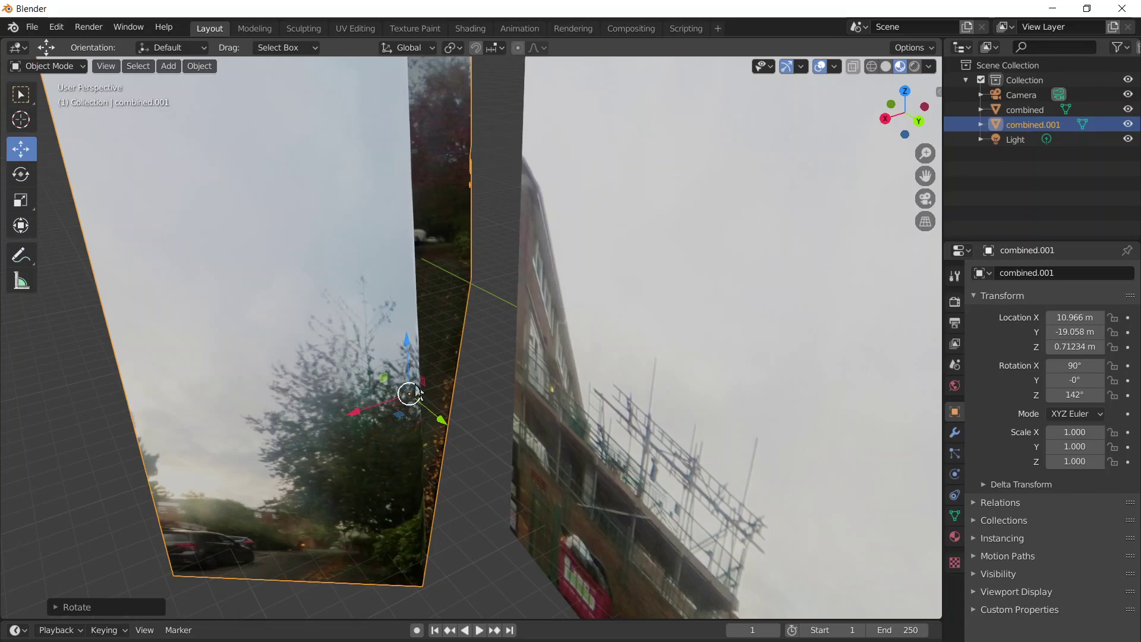
{"action": "key", "text": "x"}
{"action": "left_click_drag", "start_coordinate": [416, 392], "coordinate": [420, 367]}
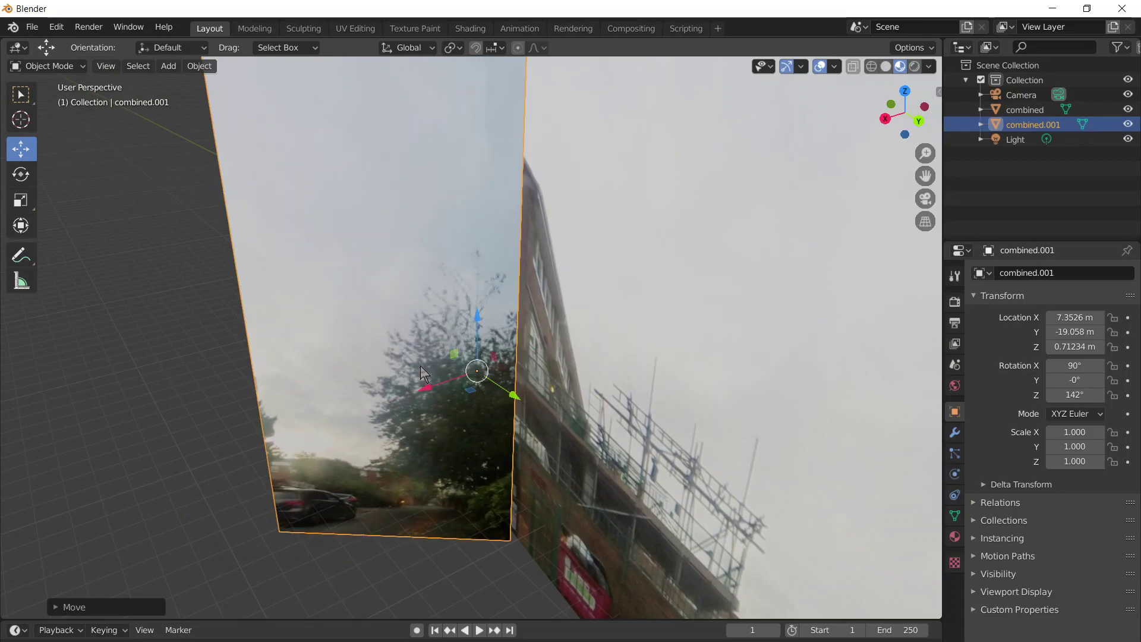
- Rotate combined.001 about the global Z axis to a Z rotation of about 120°
{"action": "middle_click_drag", "start_coordinate": [419, 366], "coordinate": [544, 354]}
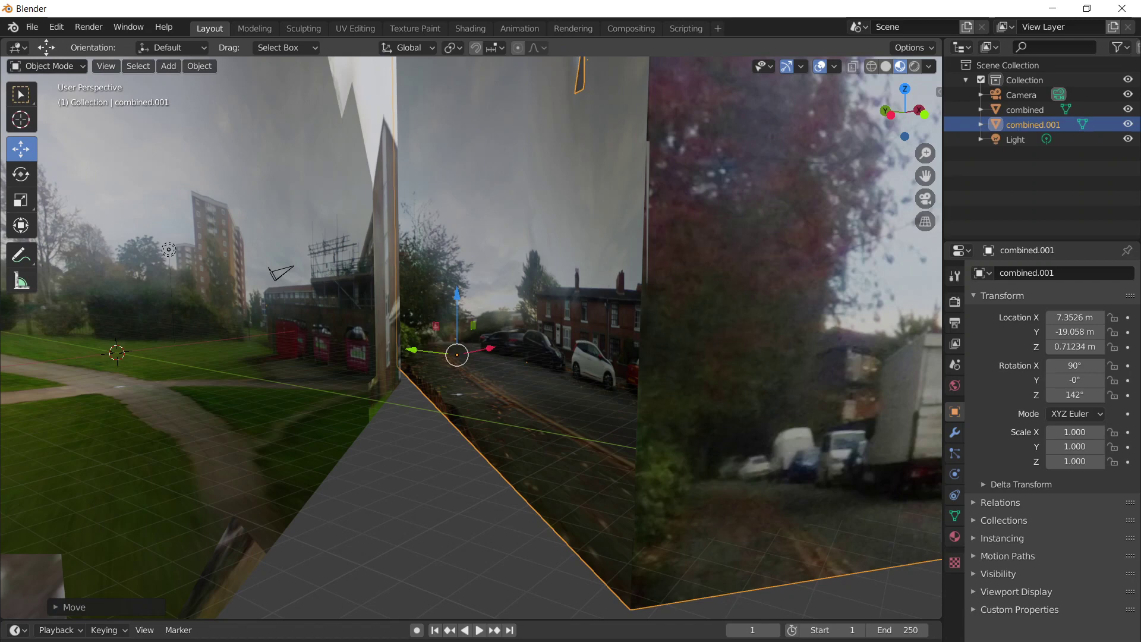
{"action": "key", "text": "r"}
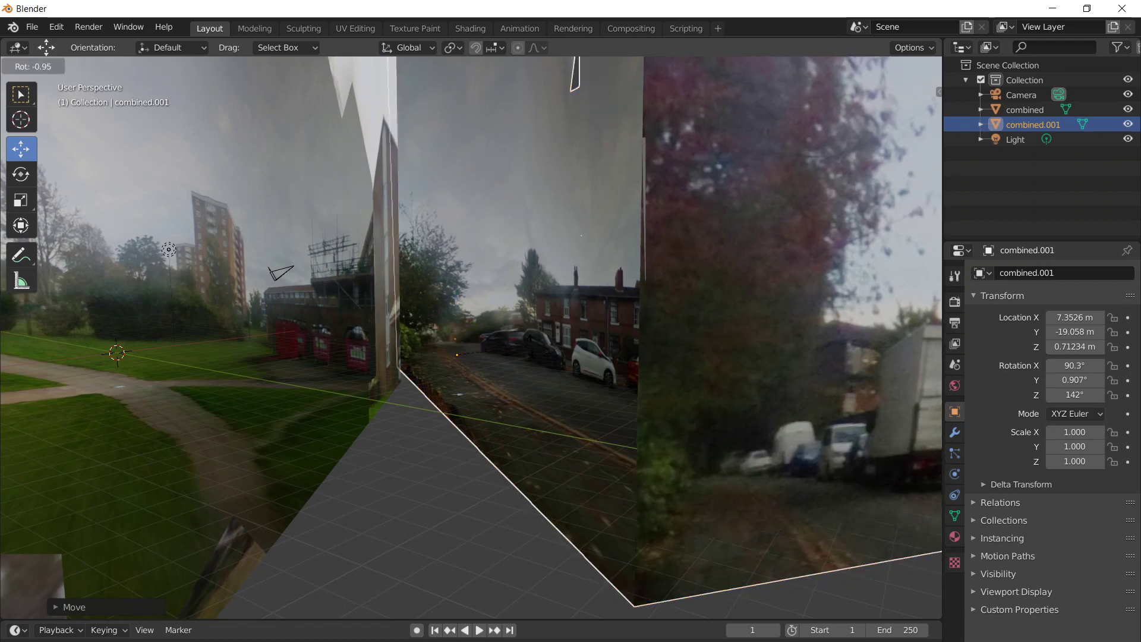
{"action": "key", "text": "z"}
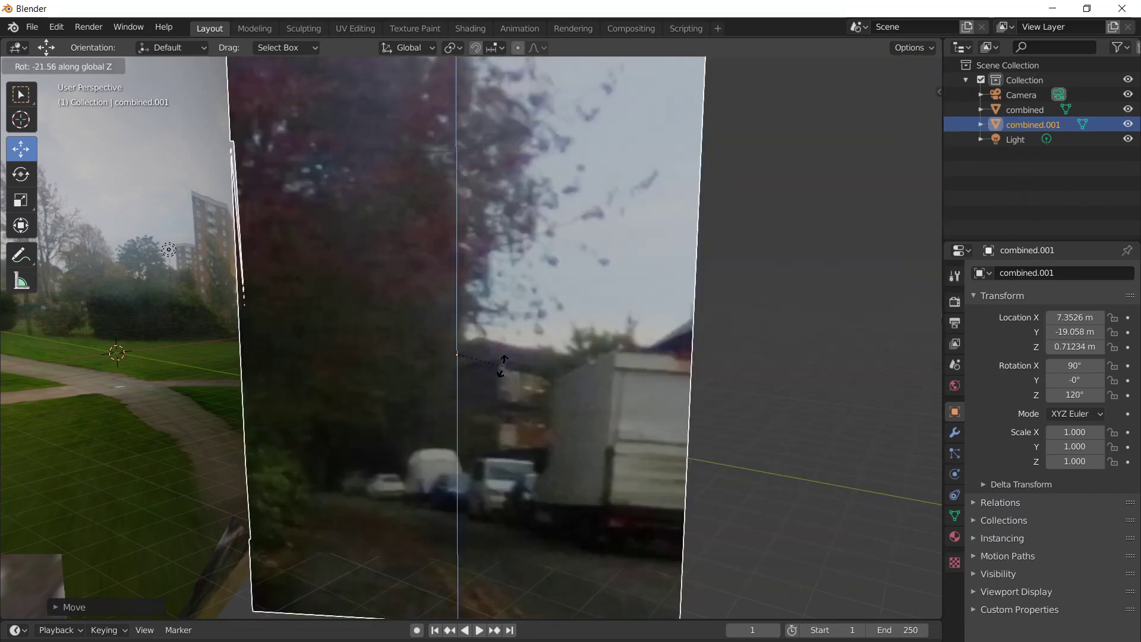
{"action": "left_click", "coordinate": [502, 365]}
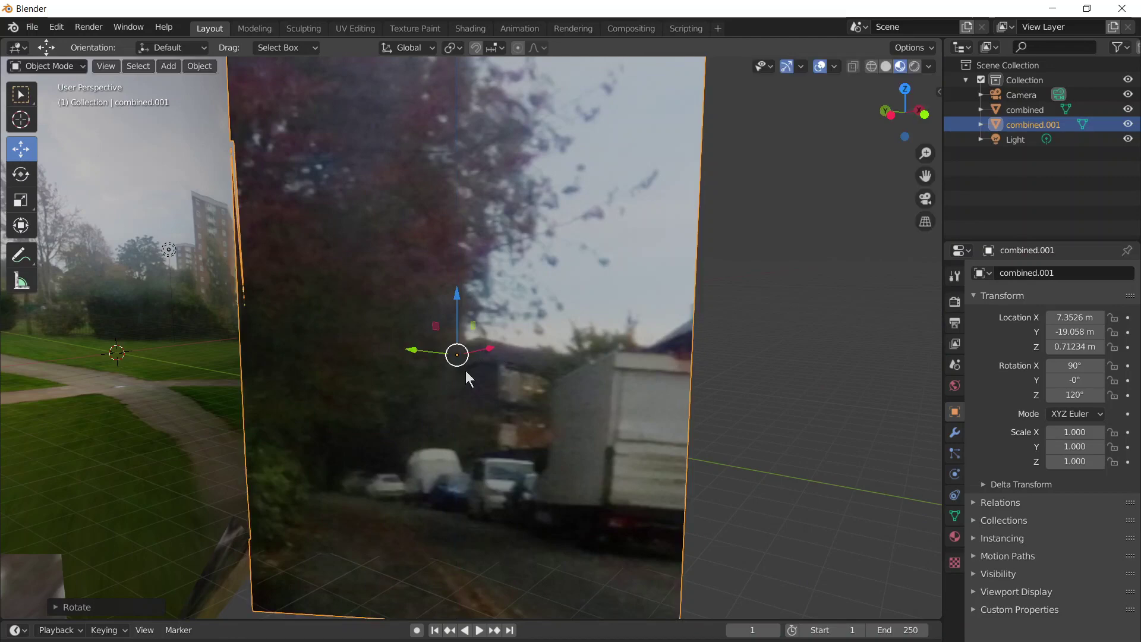
- Move combined.001 to about X 6.65 m, Y -18.83 m and Z -0.44 m, lowering its street to the grass level beside the brick building
{"action": "key", "text": "g"}
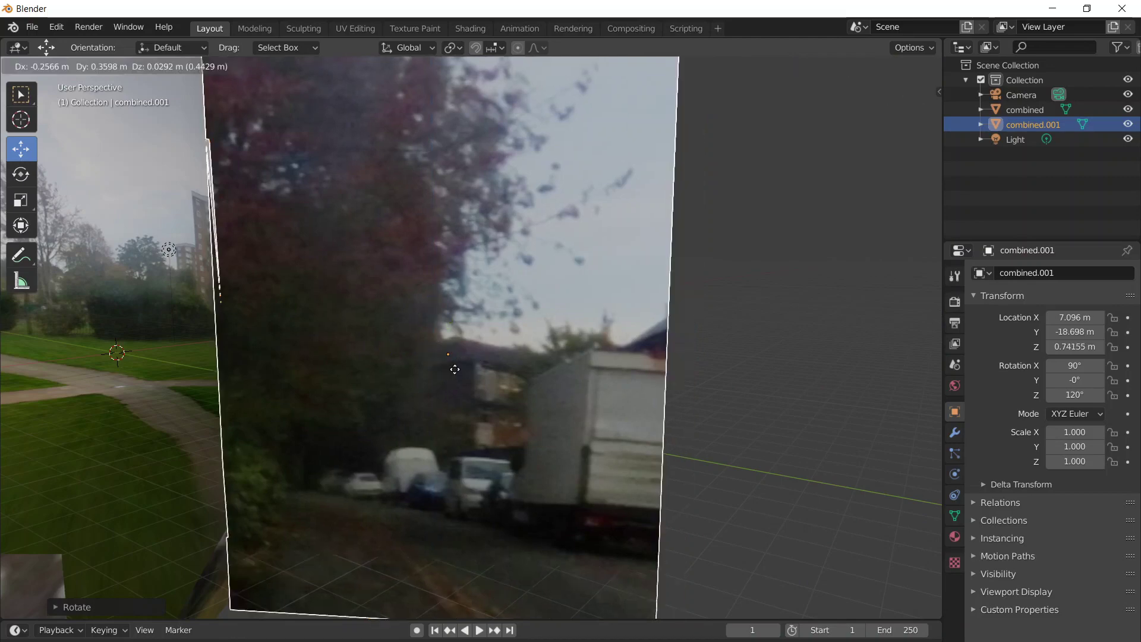
{"action": "left_click", "coordinate": [429, 375]}
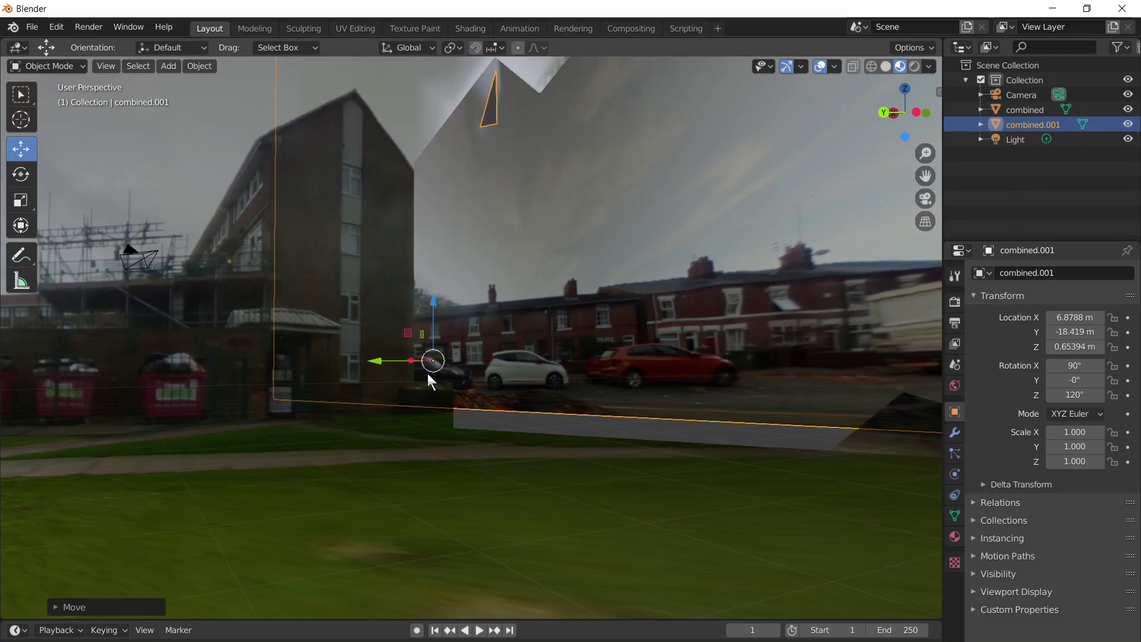
{"action": "key", "text": "g"}
{"action": "key", "text": "z"}
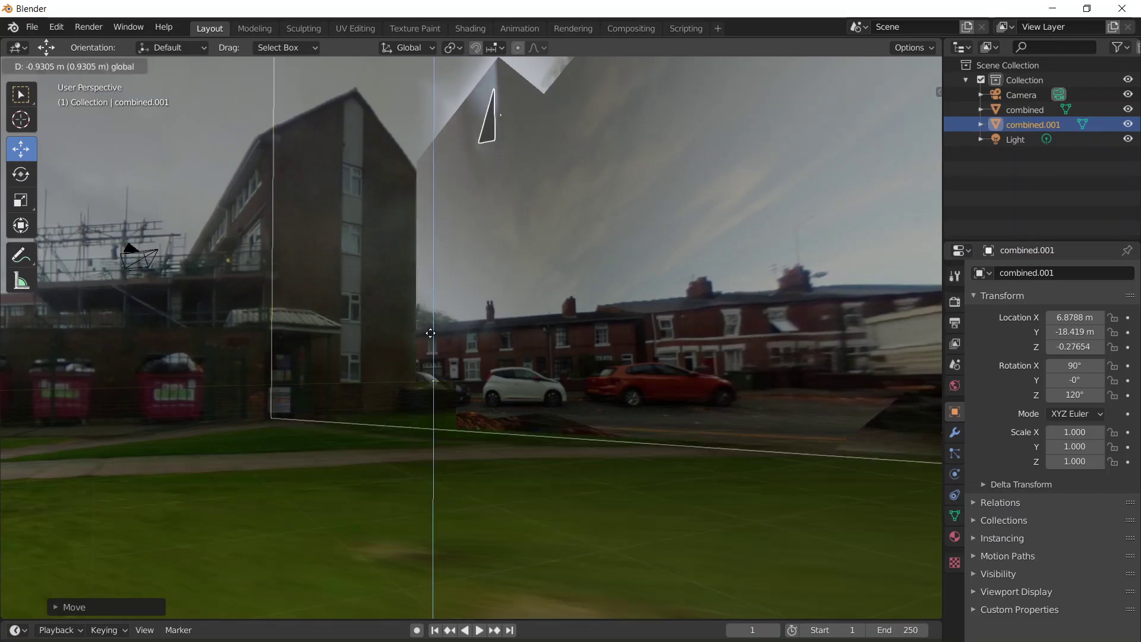
{"action": "left_click", "coordinate": [430, 333]}
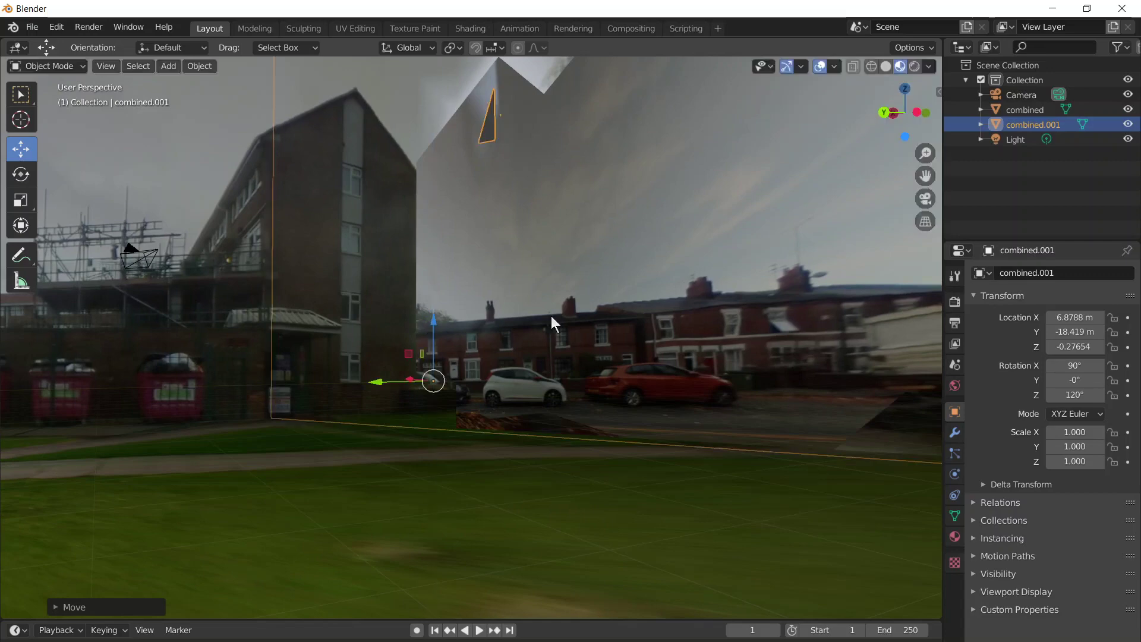
{"action": "key", "text": "g"}
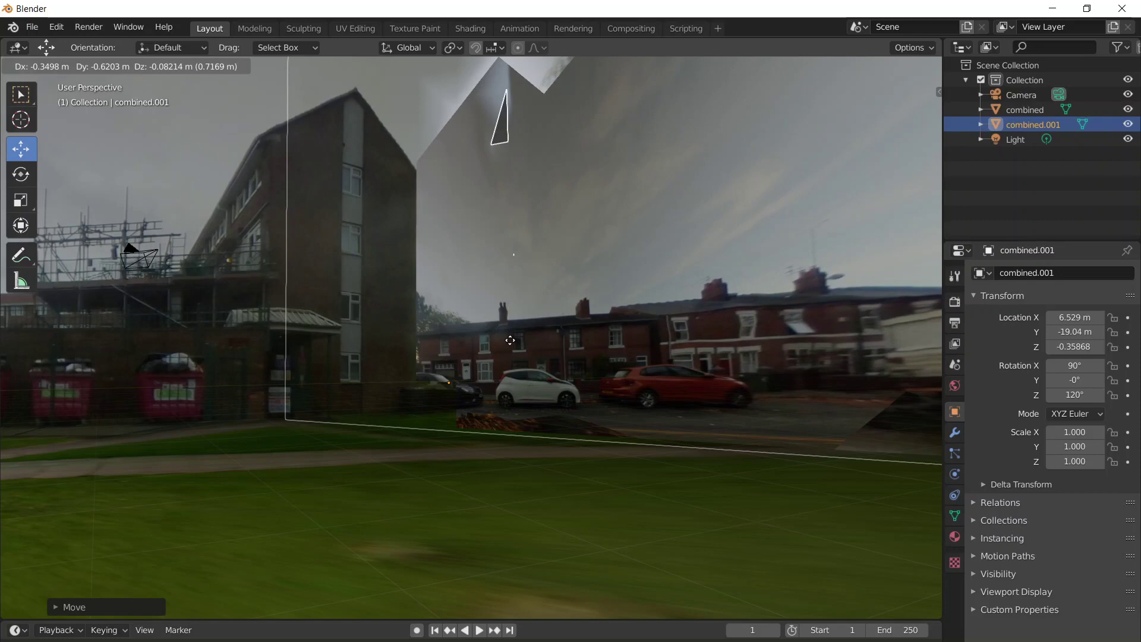
{"action": "left_click", "coordinate": [510, 340]}
- Rotate combined.001 about the Z axis to a Z rotation of about 133°
{"action": "middle_click_drag", "start_coordinate": [510, 340], "coordinate": [601, 423]}
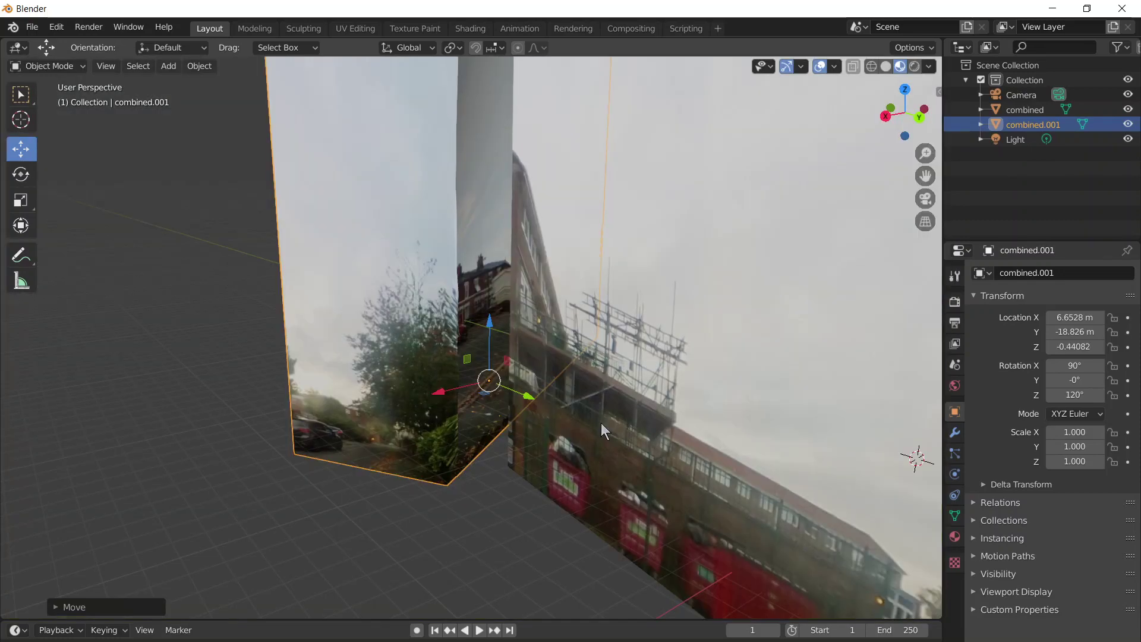
{"action": "middle_click_drag", "start_coordinate": [601, 423], "coordinate": [526, 402]}
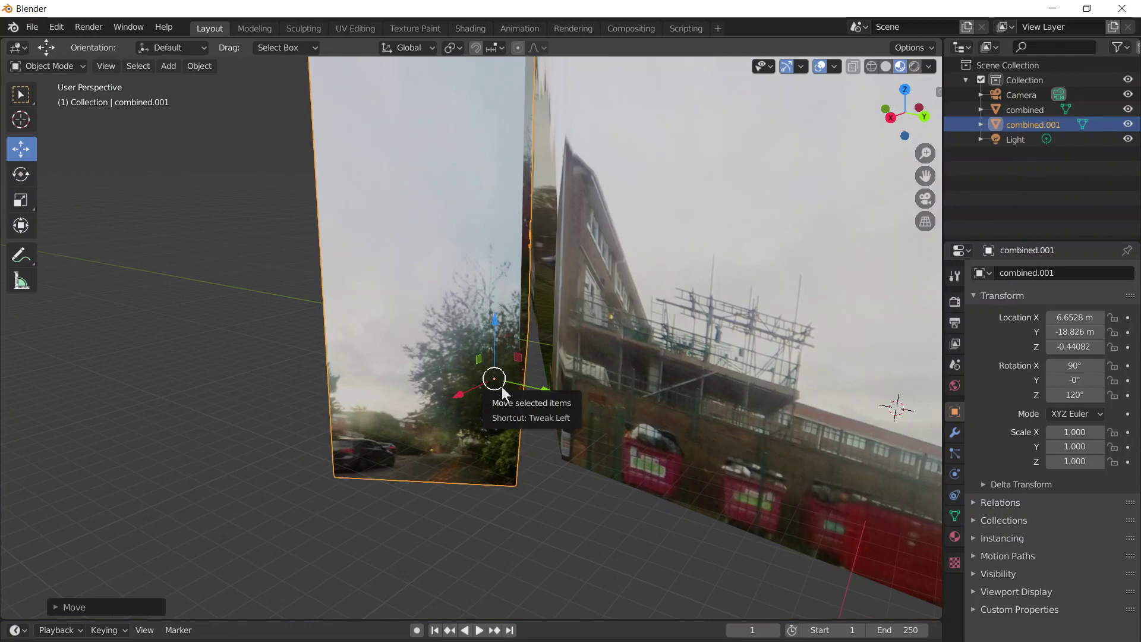
{"action": "key", "text": "r"}
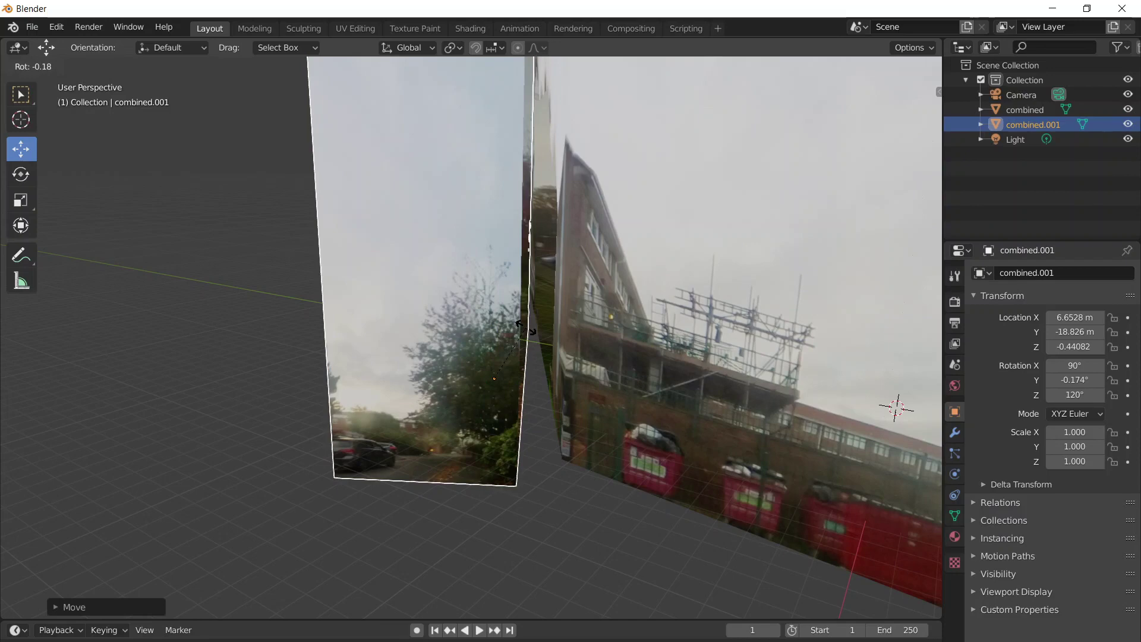
{"action": "left_click", "coordinate": [523, 327]}
- Move combined.001 along the X axis to about 5.51 m, against the edge of the brick building
{"action": "key", "text": "g"}
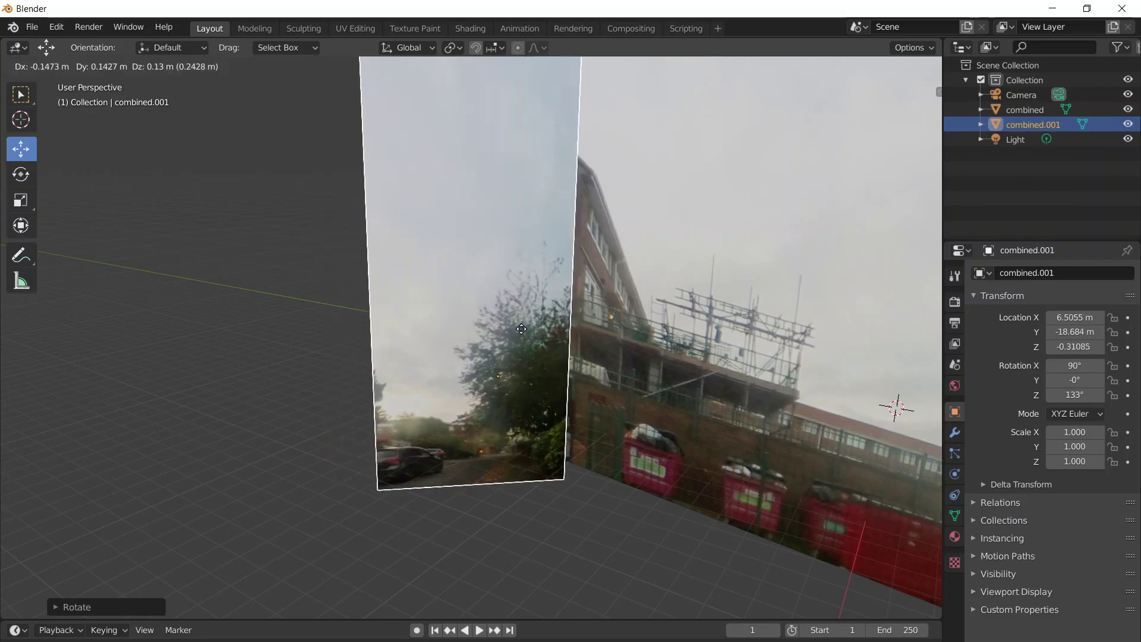
{"action": "key", "text": "x"}
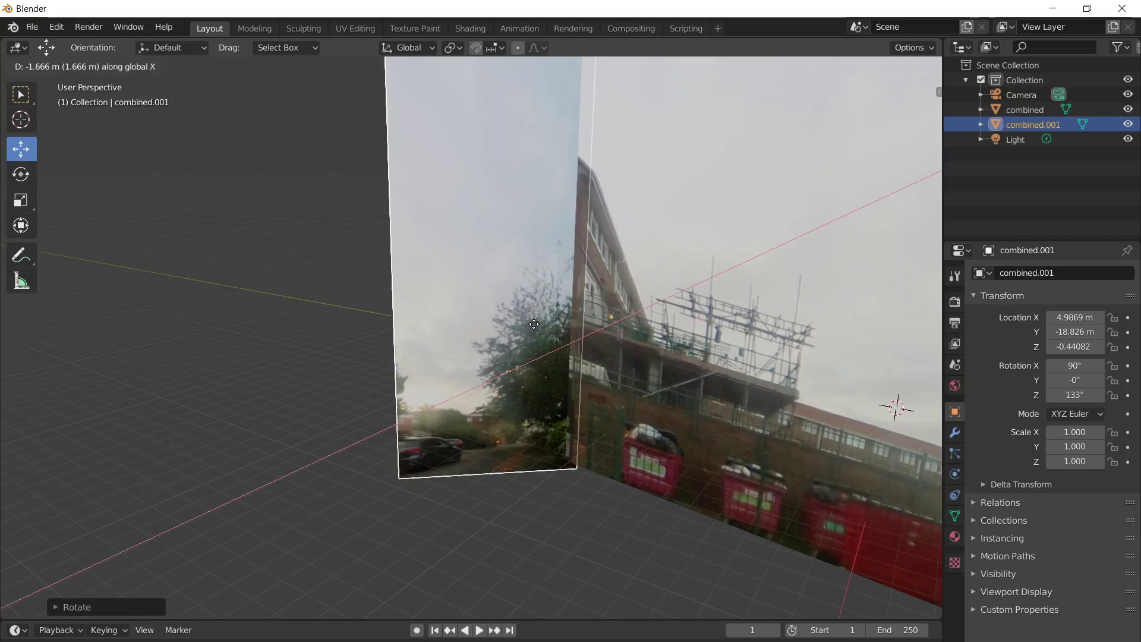
{"action": "left_click", "coordinate": [534, 324]}
- Turn combined.001 about the global Z axis to about 124° and shift it along Y to about -17.75 m
{"action": "middle_click_drag", "start_coordinate": [533, 324], "coordinate": [391, 356]}
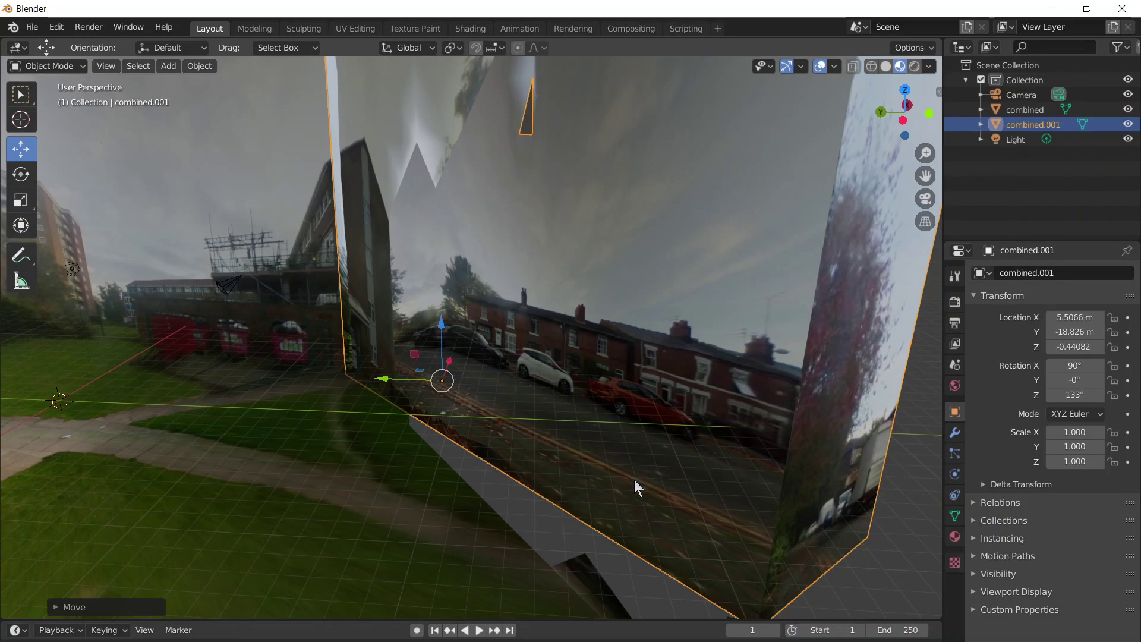
{"action": "key", "text": "g"}
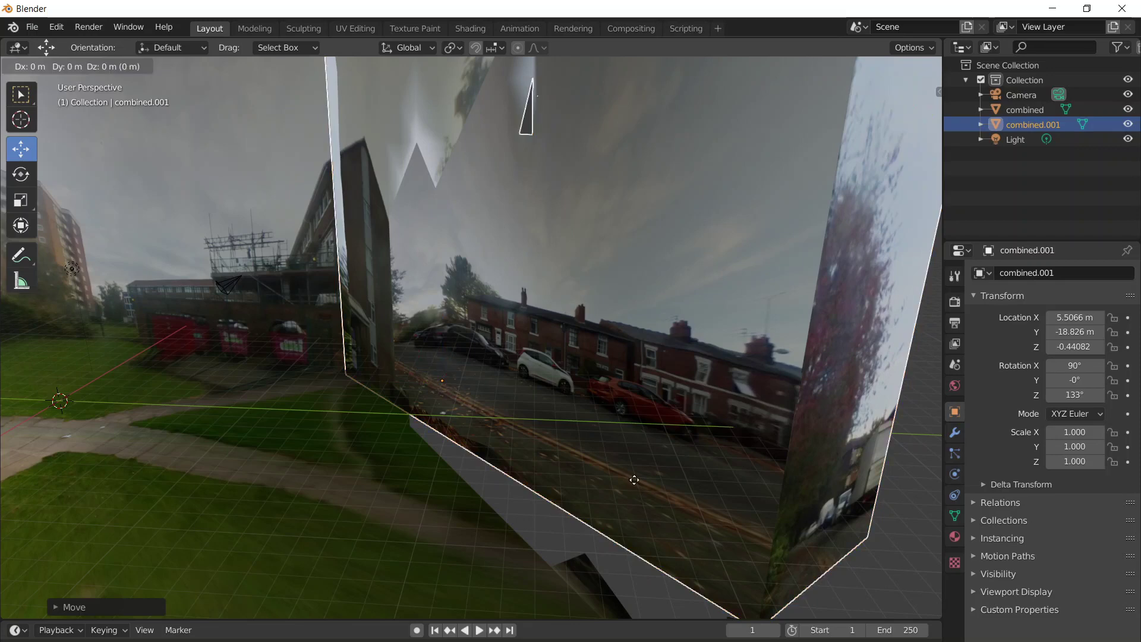
{"action": "key", "text": "r"}
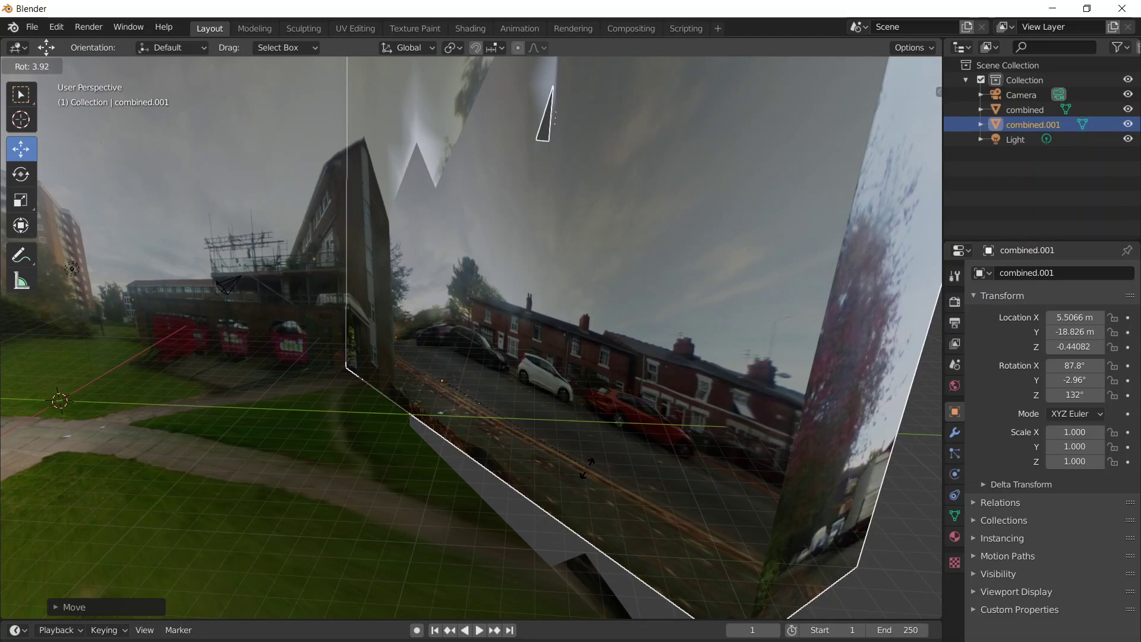
{"action": "key", "text": "z"}
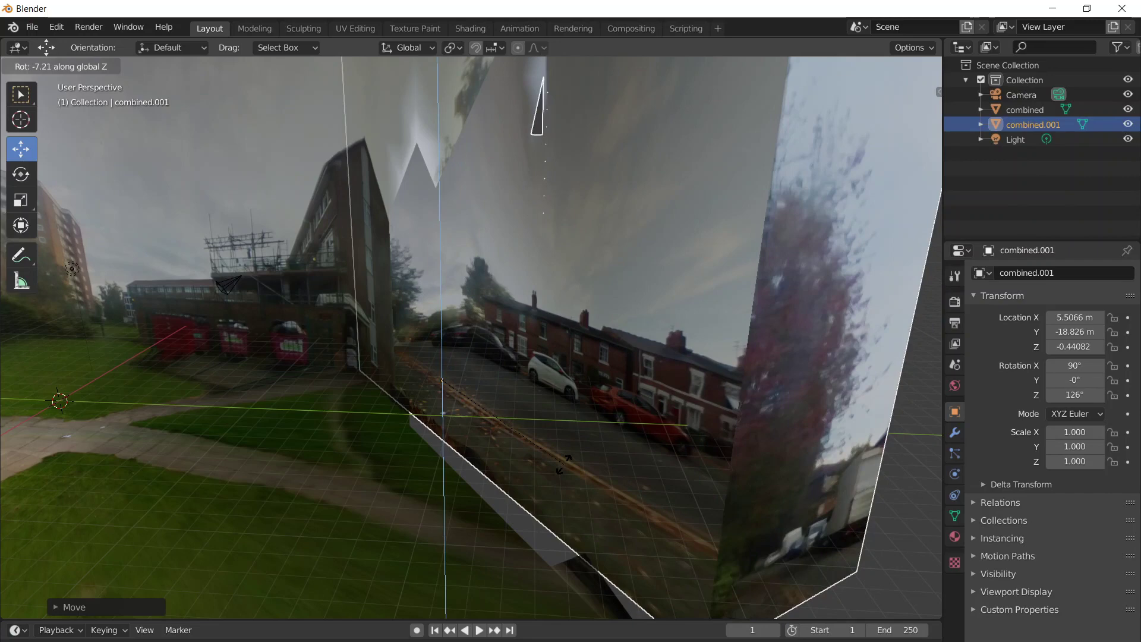
{"action": "left_click", "coordinate": [568, 462]}
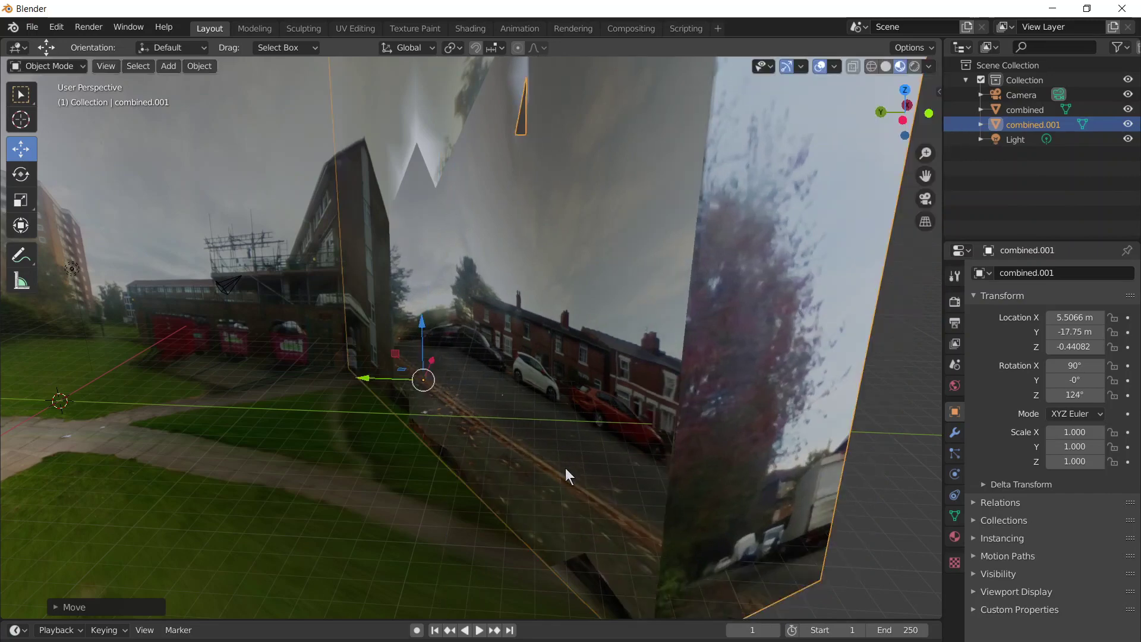
- Select combined, enter Edit Mode and delete the faces showing blurred trees and parked vehicles beside the gap
{"action": "middle_click_drag", "start_coordinate": [565, 468], "coordinate": [700, 444]}
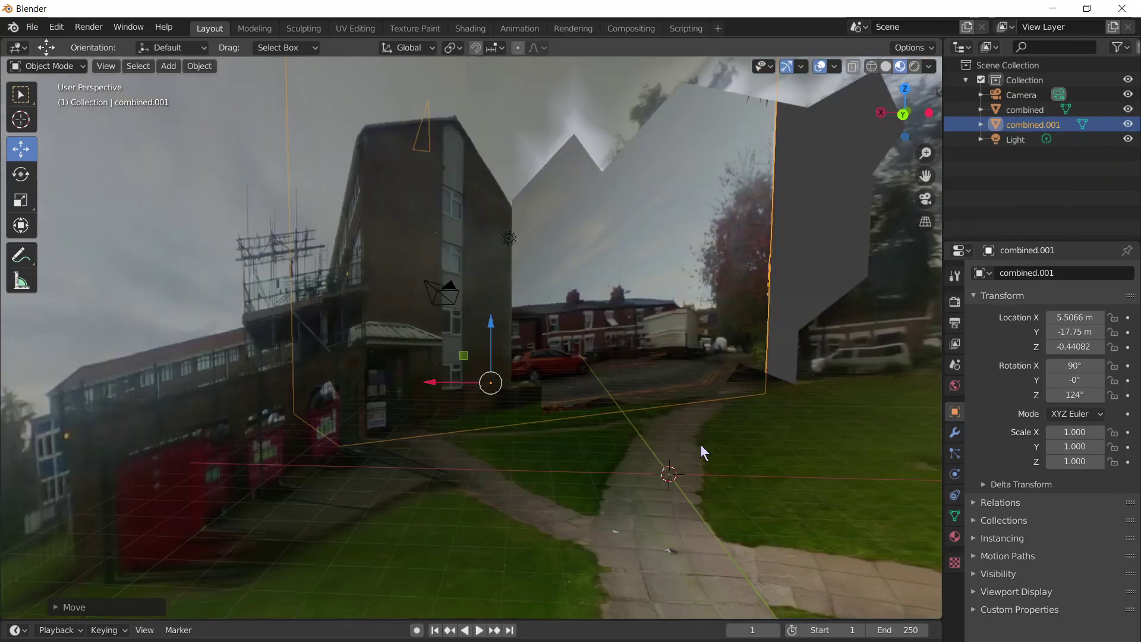
{"action": "middle_click_drag", "start_coordinate": [700, 444], "coordinate": [782, 392]}
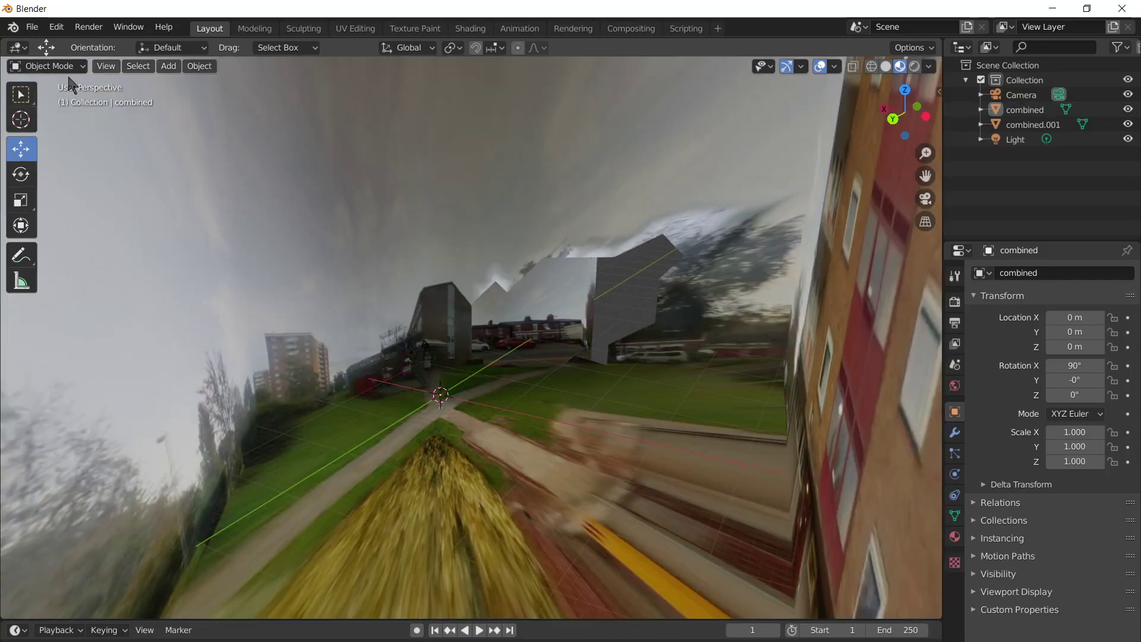
{"action": "left_click", "coordinate": [70, 66]}
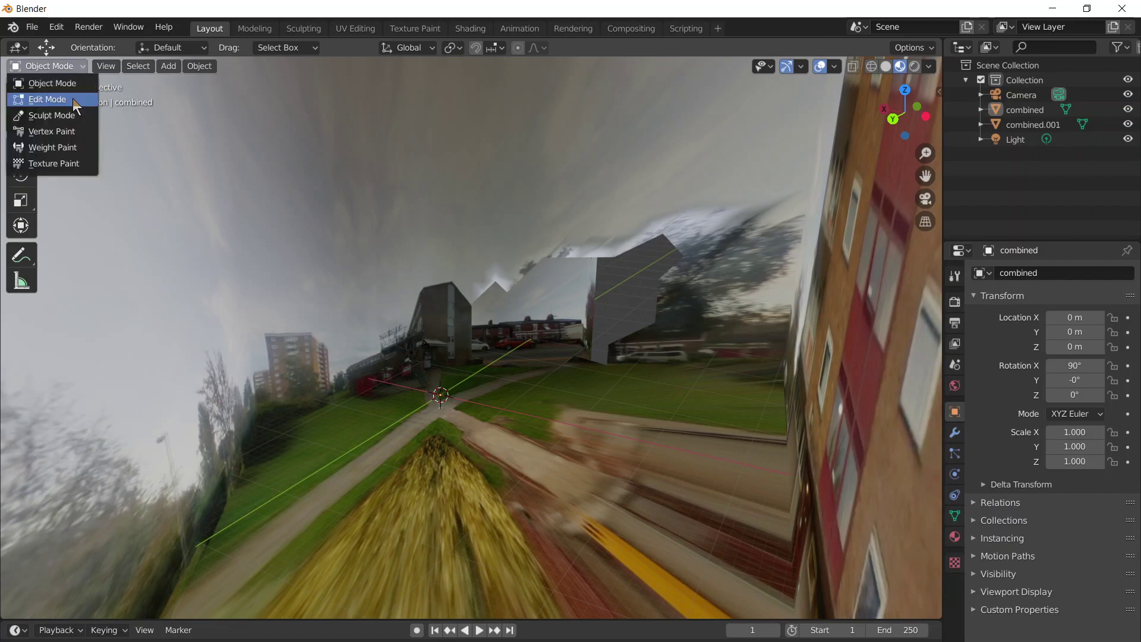
{"action": "left_click", "coordinate": [73, 99]}
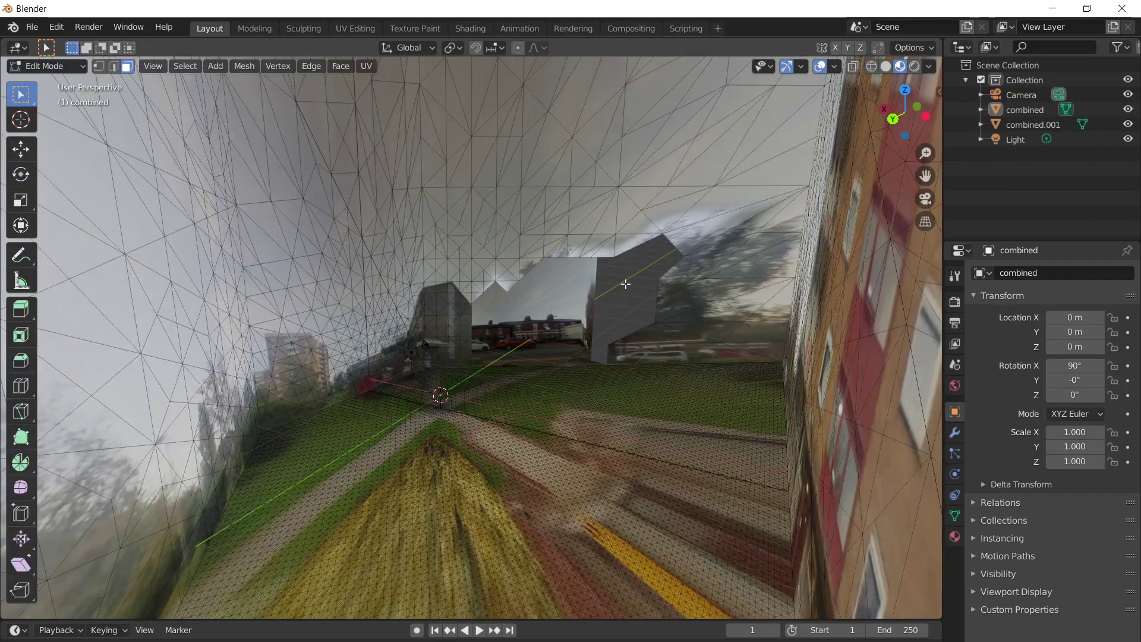
{"action": "left_click_drag", "start_coordinate": [620, 264], "coordinate": [734, 341]}
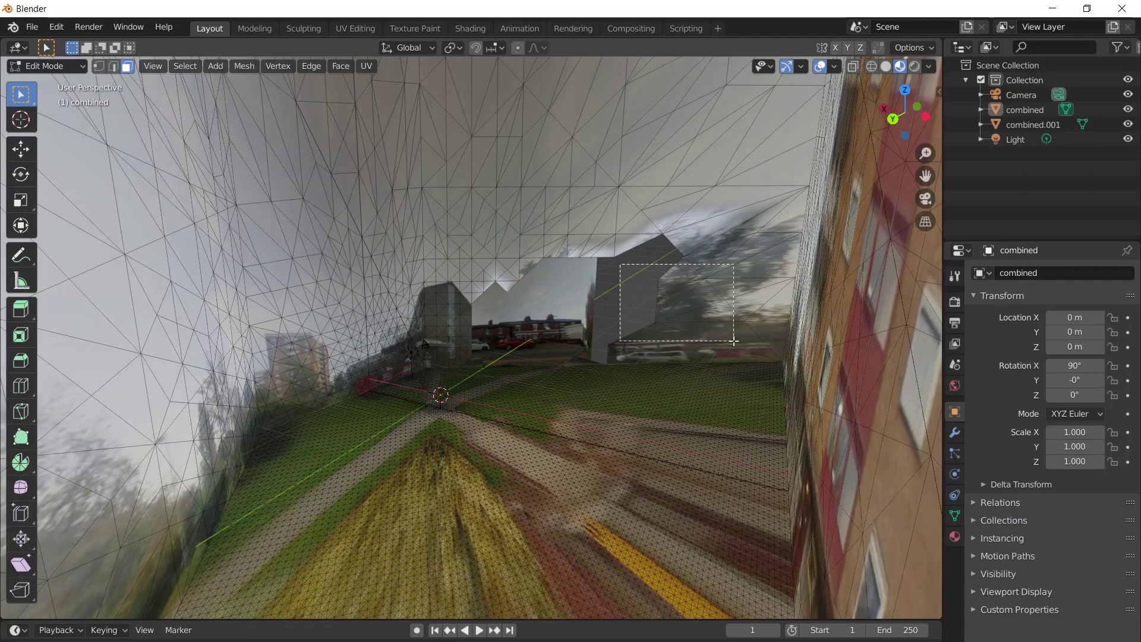
{"action": "left_click_drag", "start_coordinate": [734, 341], "coordinate": [772, 337]}
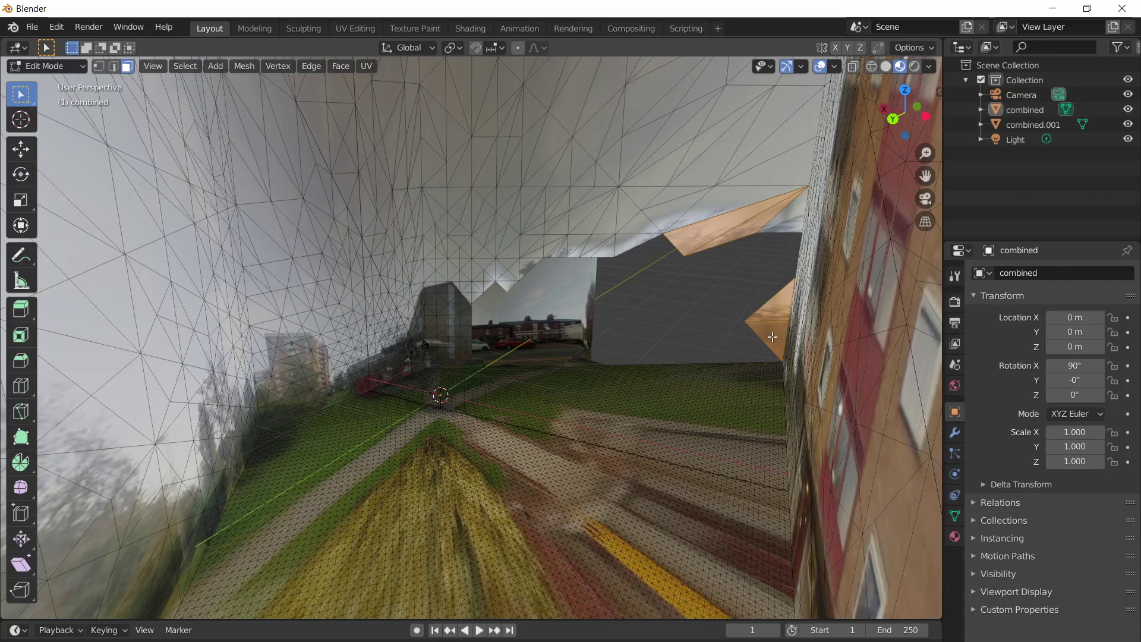
{"action": "key", "text": "Delete"}
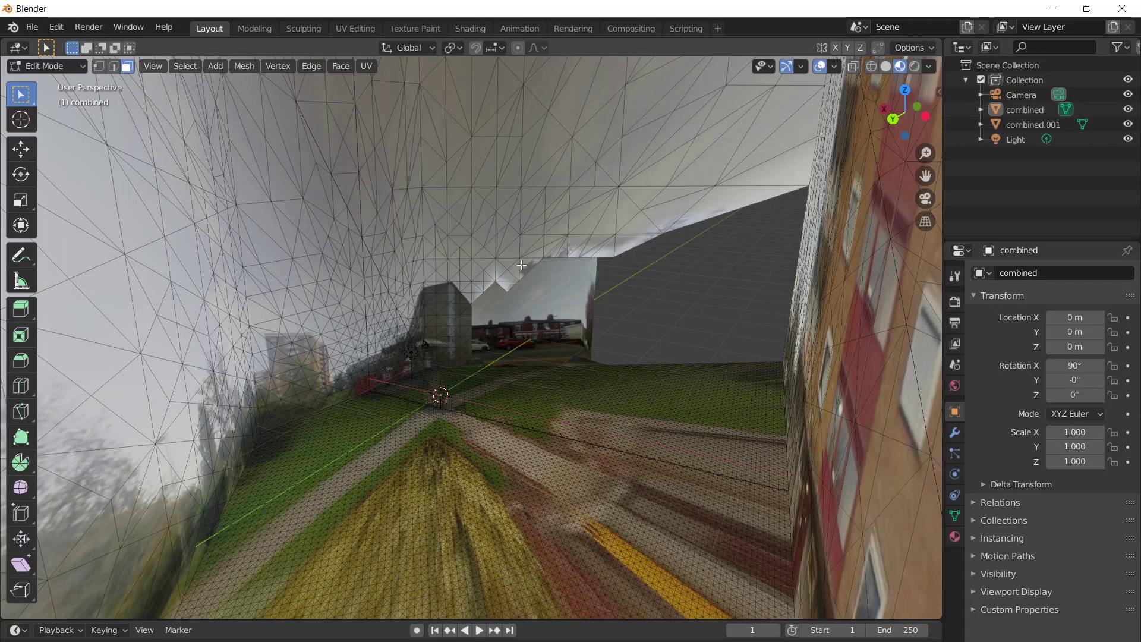
- Delete the sky faces of combined above the street opening and around the roof of the brick building
{"action": "left_click_drag", "start_coordinate": [525, 261], "coordinate": [477, 290]}
{"action": "left_click_drag", "start_coordinate": [477, 290], "coordinate": [479, 290]}
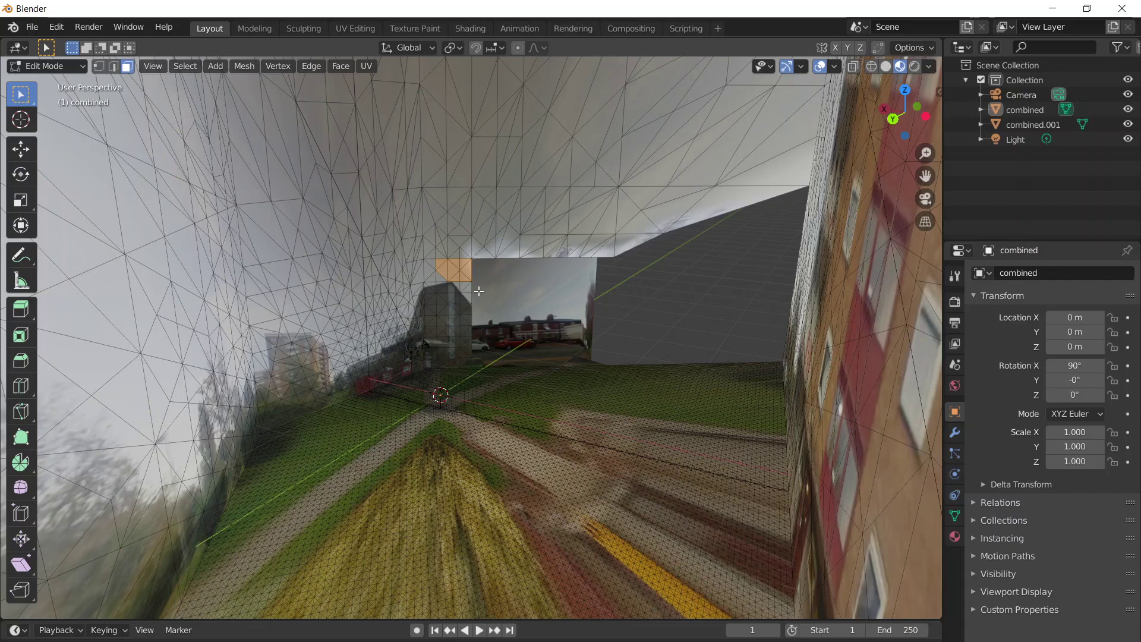
{"action": "key", "text": "x"}
{"action": "left_click", "coordinate": [470, 290]}
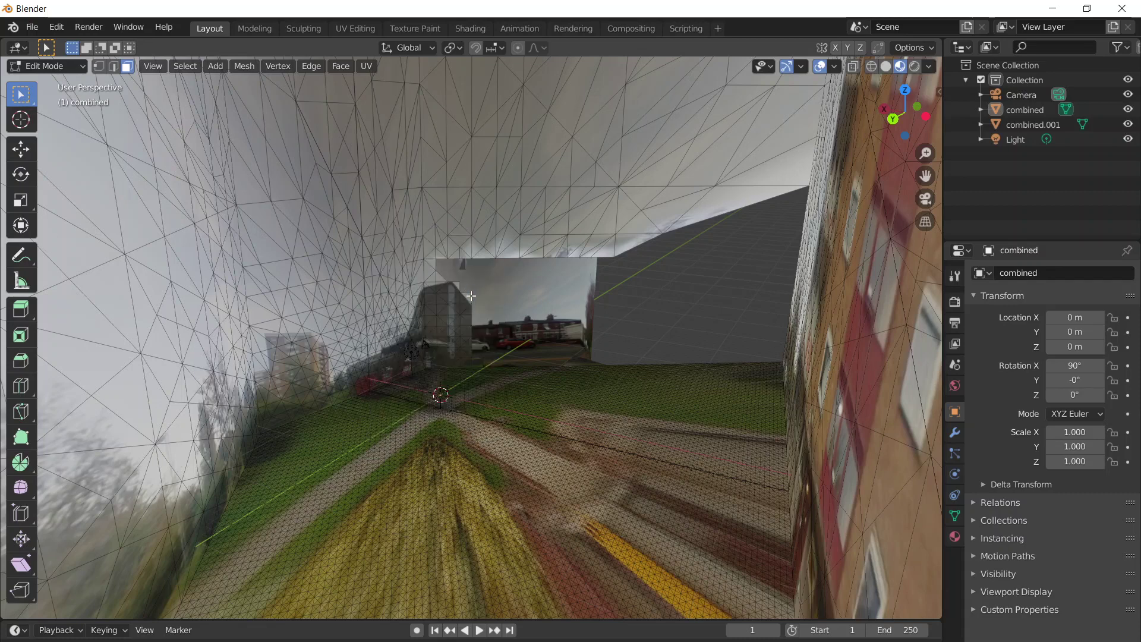
{"action": "key", "text": "x"}
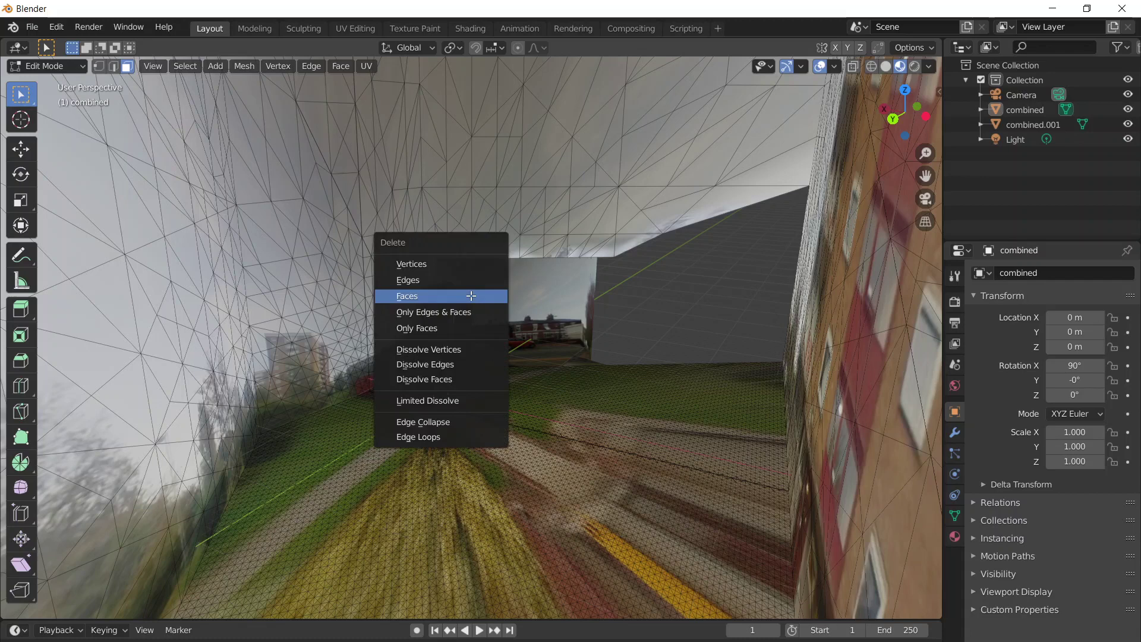
{"action": "key", "text": "x"}
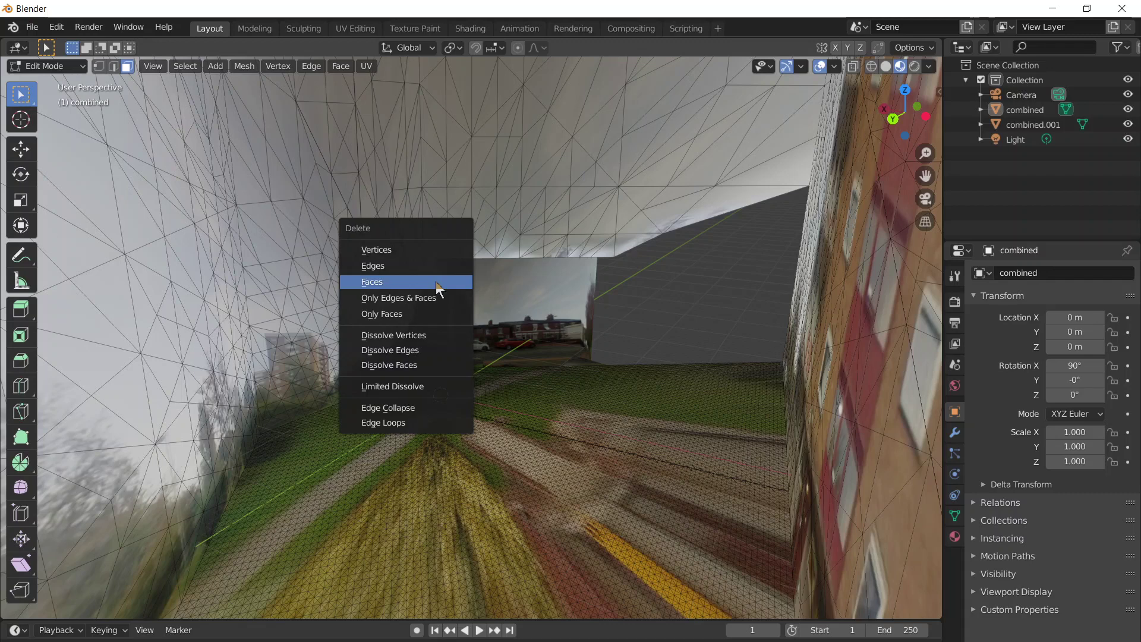
{"action": "left_click", "coordinate": [436, 283]}
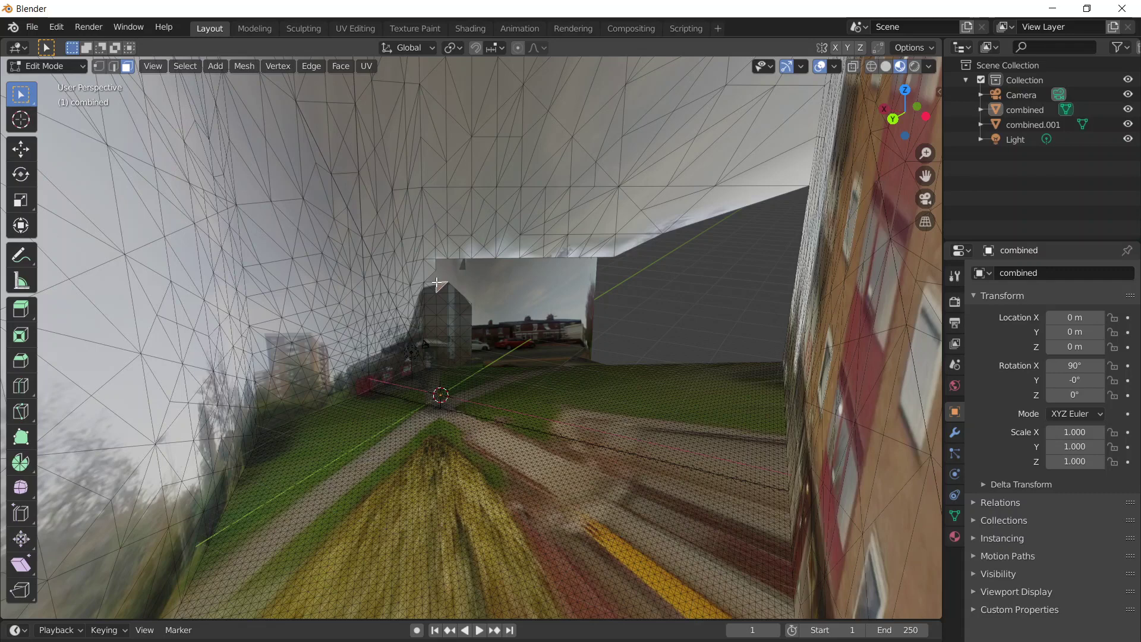
{"action": "key", "text": "x"}
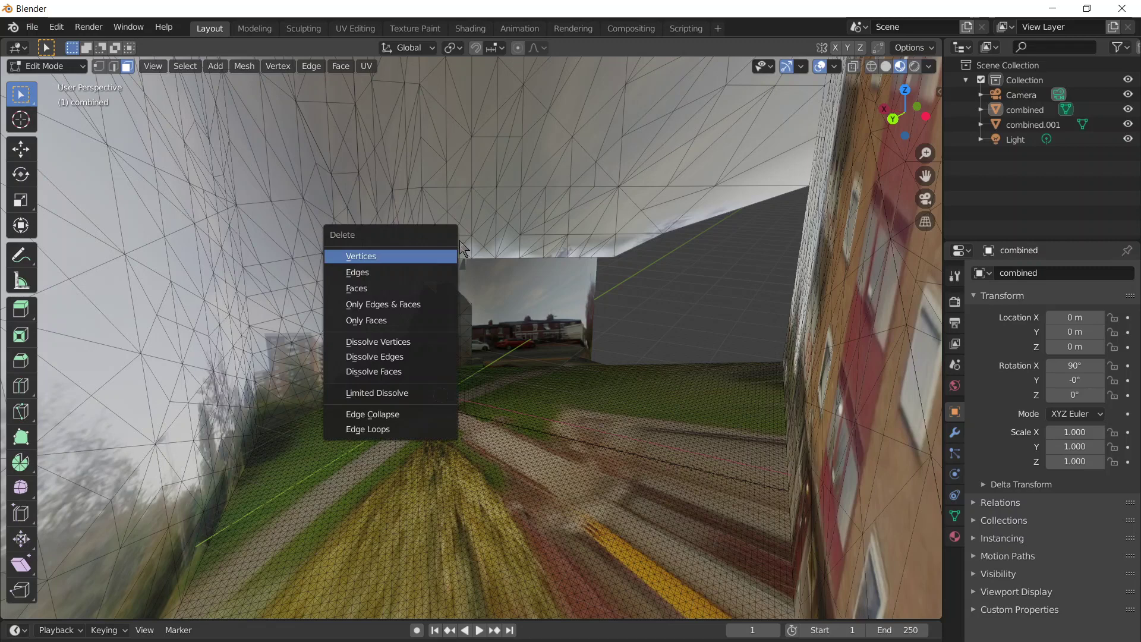
{"action": "left_click", "coordinate": [432, 262]}
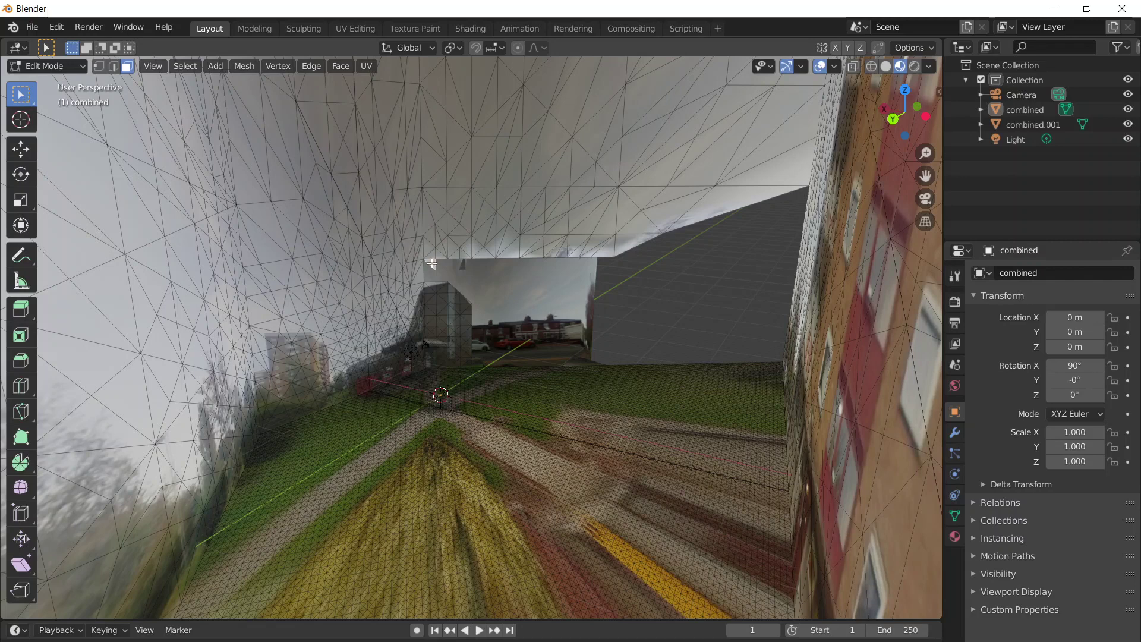
{"action": "key", "text": "x"}
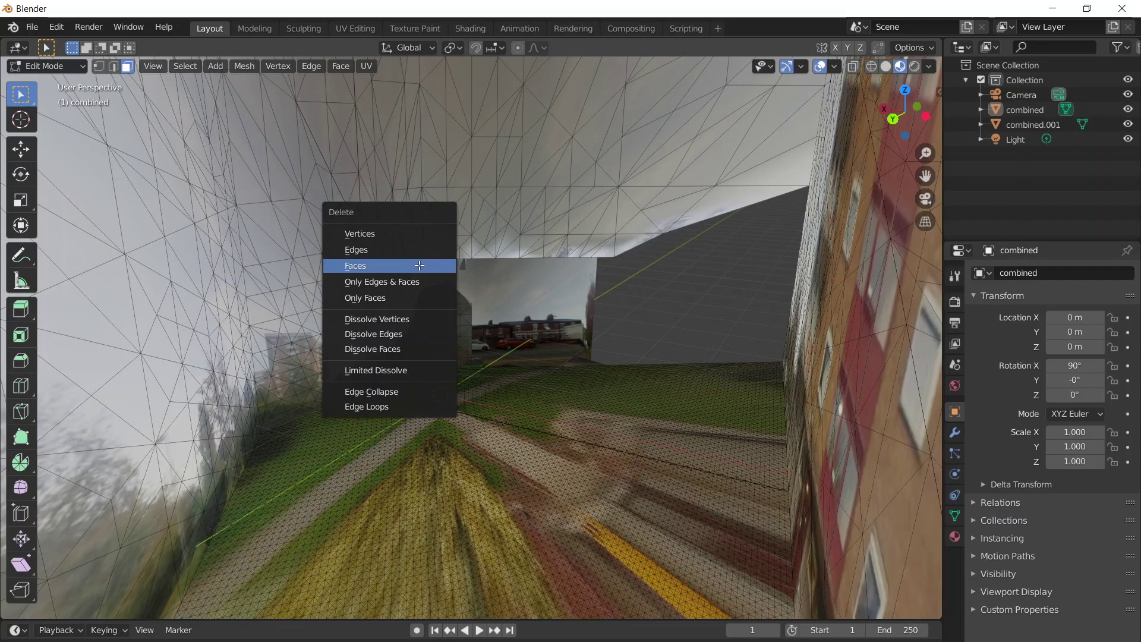
{"action": "left_click", "coordinate": [419, 266]}
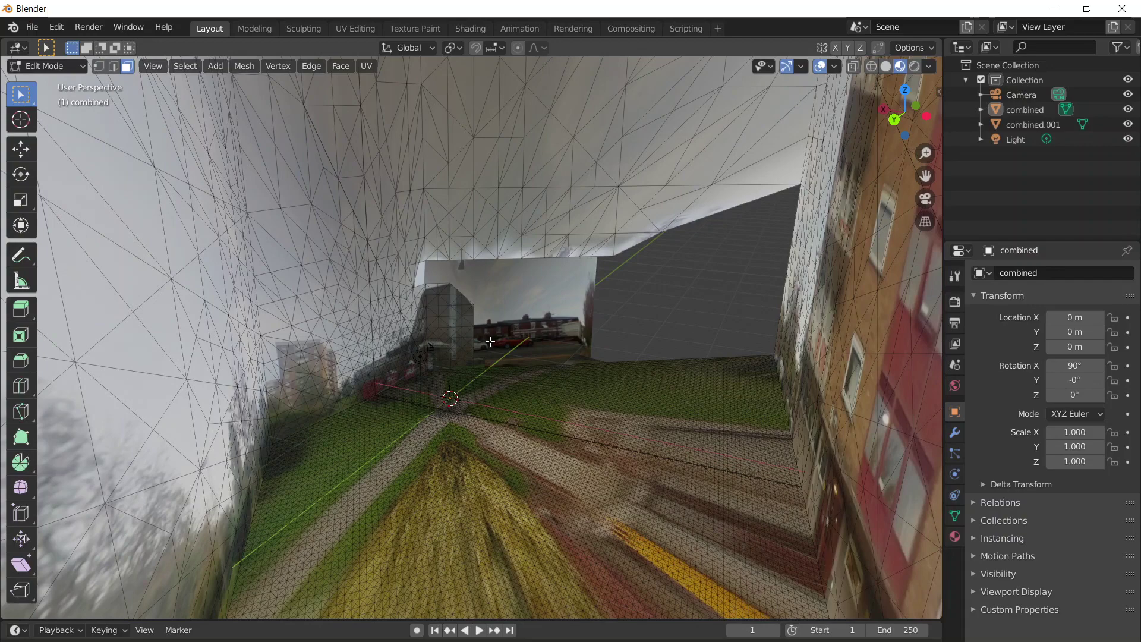
- Examine the street opening between the two scene meshes and the ground seam beside the brick building
{"action": "middle_click_drag", "start_coordinate": [490, 342], "coordinate": [481, 312]}
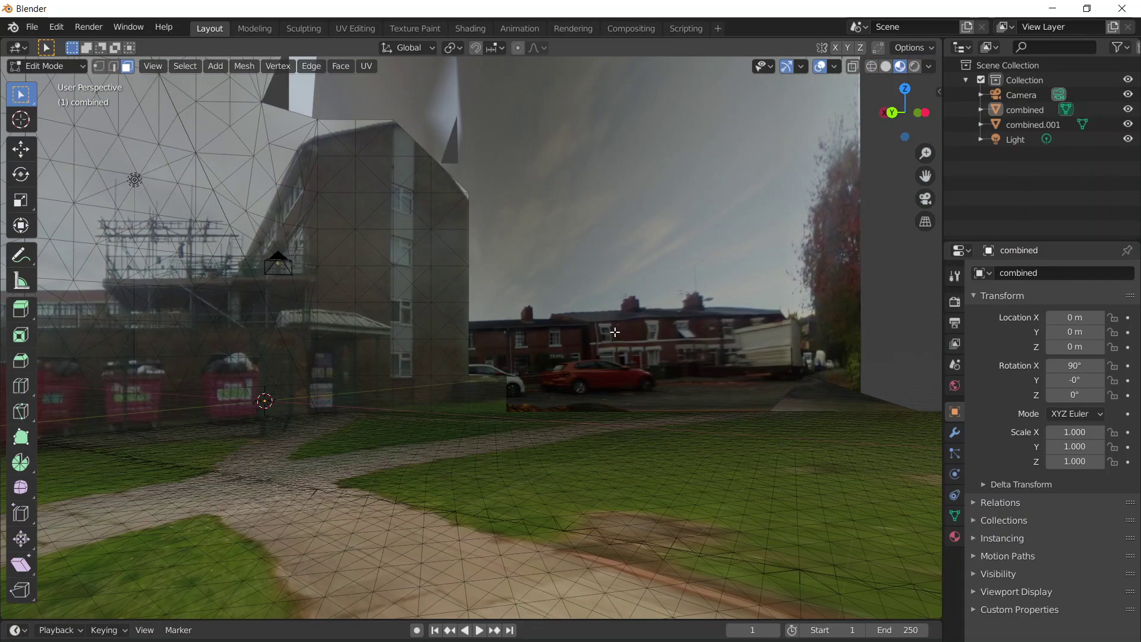
{"action": "scroll", "coordinate": [589, 334], "scroll_direction": "up", "scroll_amount": 2}
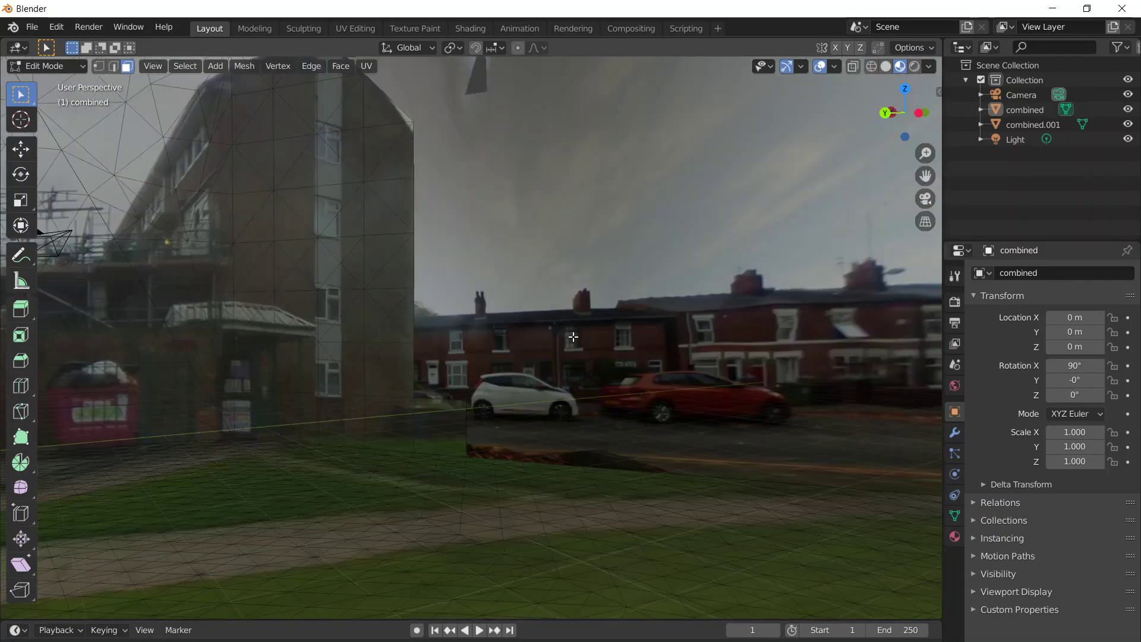
{"action": "middle_click_drag", "start_coordinate": [573, 336], "coordinate": [616, 337]}
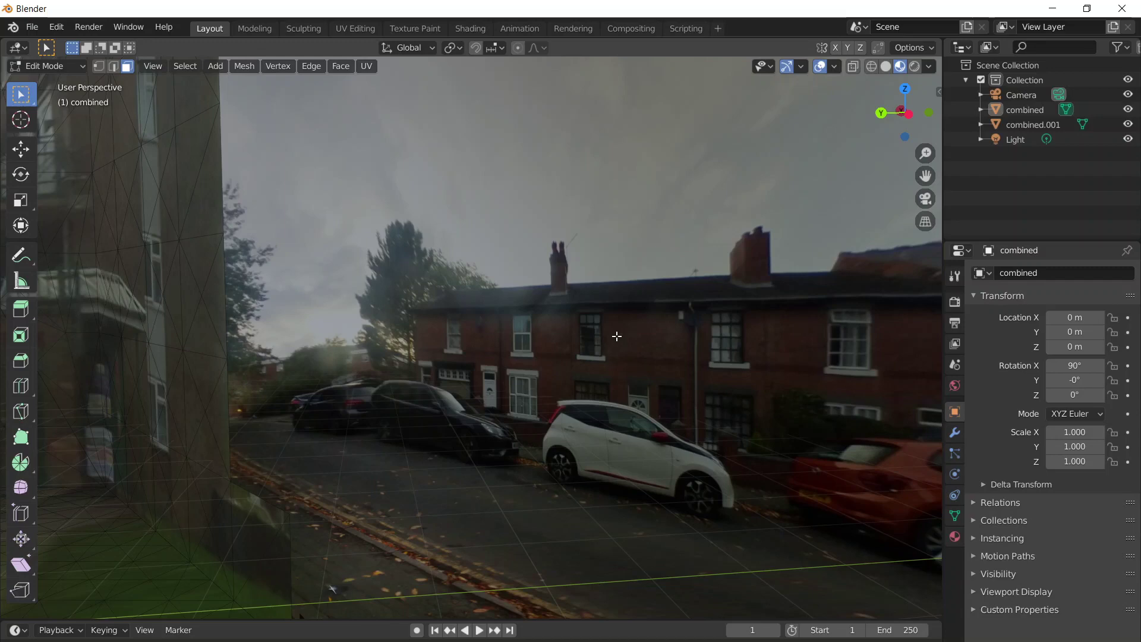
{"action": "middle_click_drag", "start_coordinate": [616, 336], "coordinate": [579, 353]}
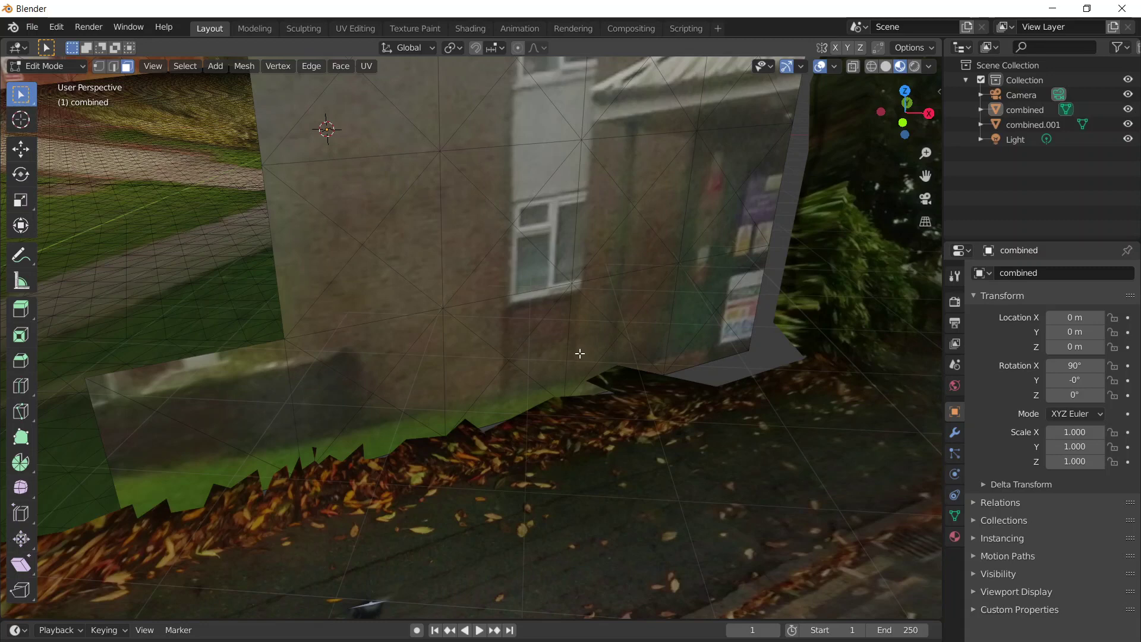
{"action": "middle_click_drag", "start_coordinate": [580, 353], "coordinate": [635, 337]}
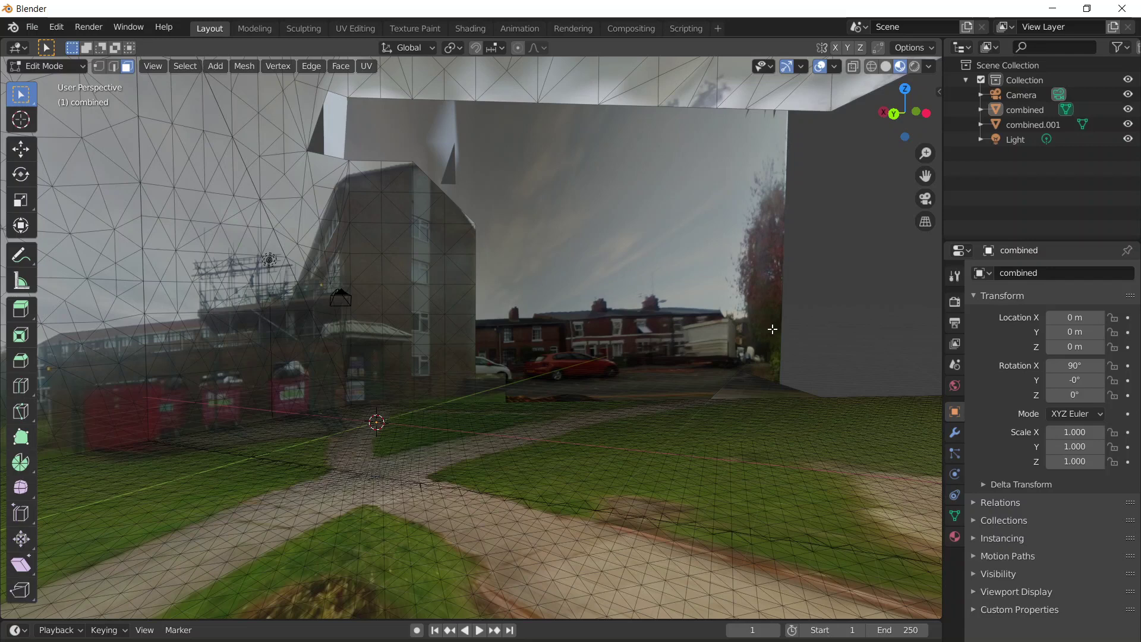
{"action": "middle_click_drag", "start_coordinate": [772, 329], "coordinate": [530, 422]}
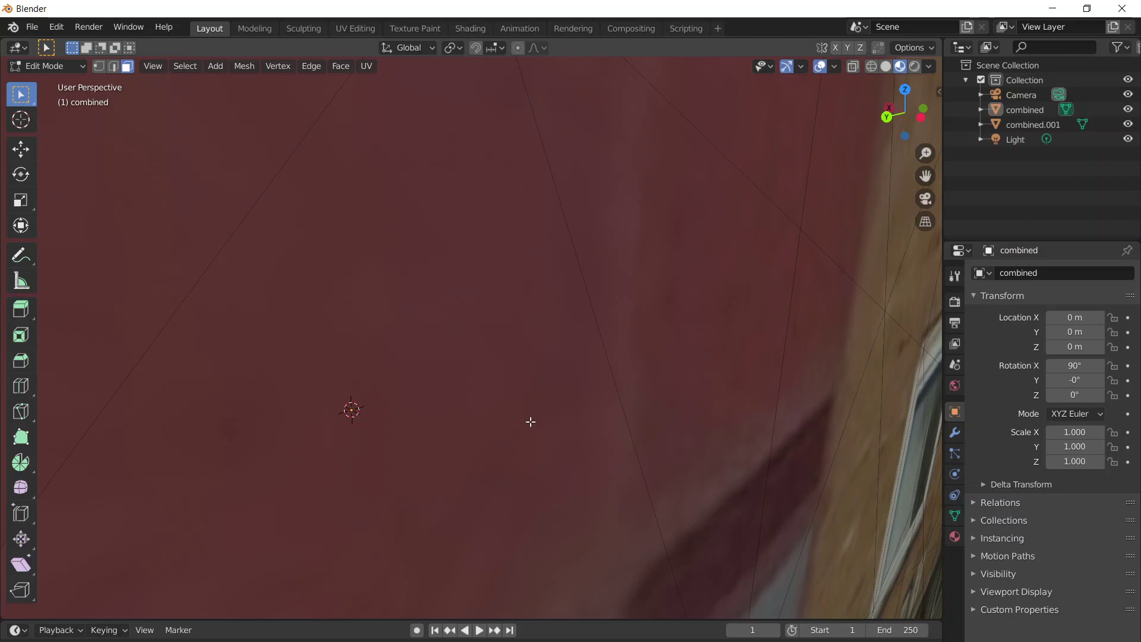
{"action": "scroll", "coordinate": [530, 421], "scroll_direction": "down", "scroll_amount": 5}
- Use Walk Navigation to move from the lawn through the opening into the street scene and check the transition
{"action": "left_click", "coordinate": [152, 66]}
{"action": "mouse_move", "coordinate": [237, 251]}
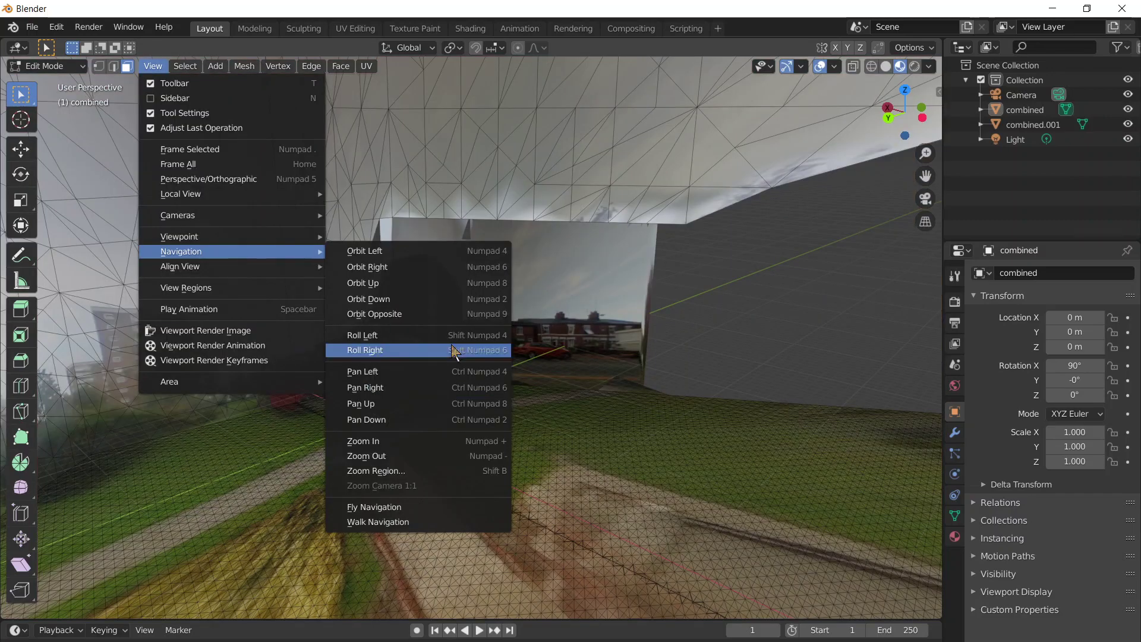
{"action": "left_click", "coordinate": [397, 471]}
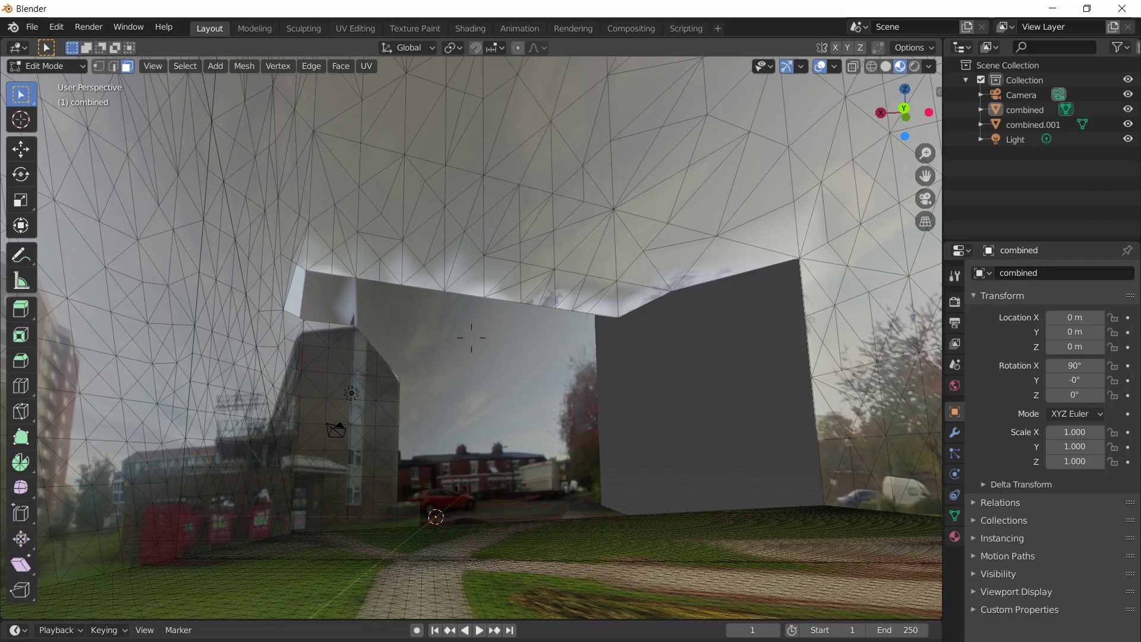
{"action": "key", "text": "w"}
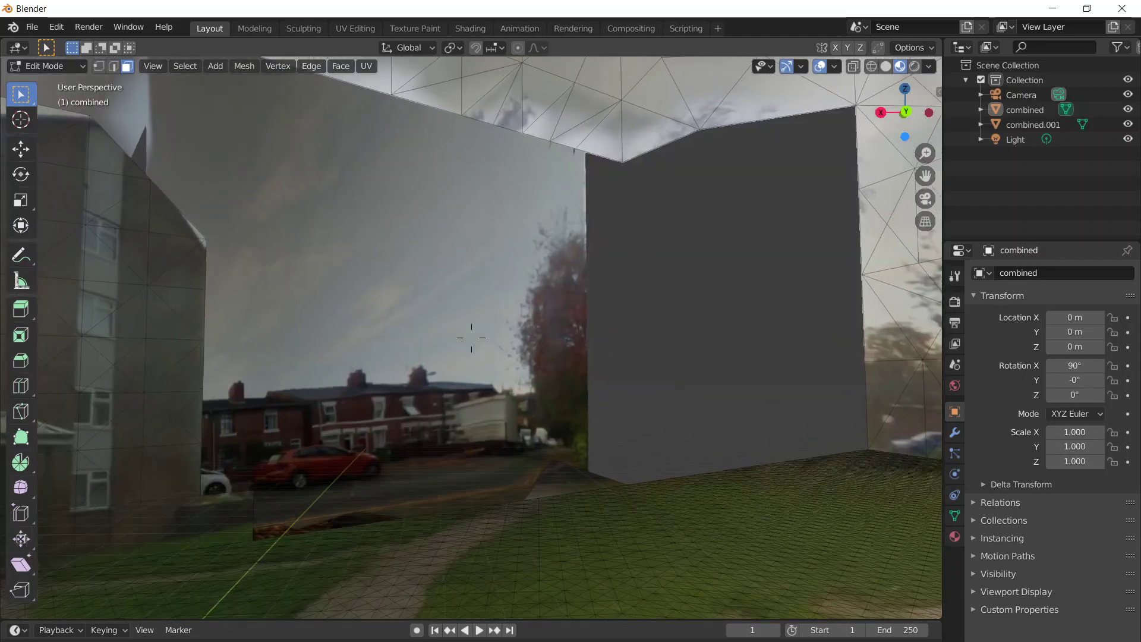
{"action": "key", "text": "w"}
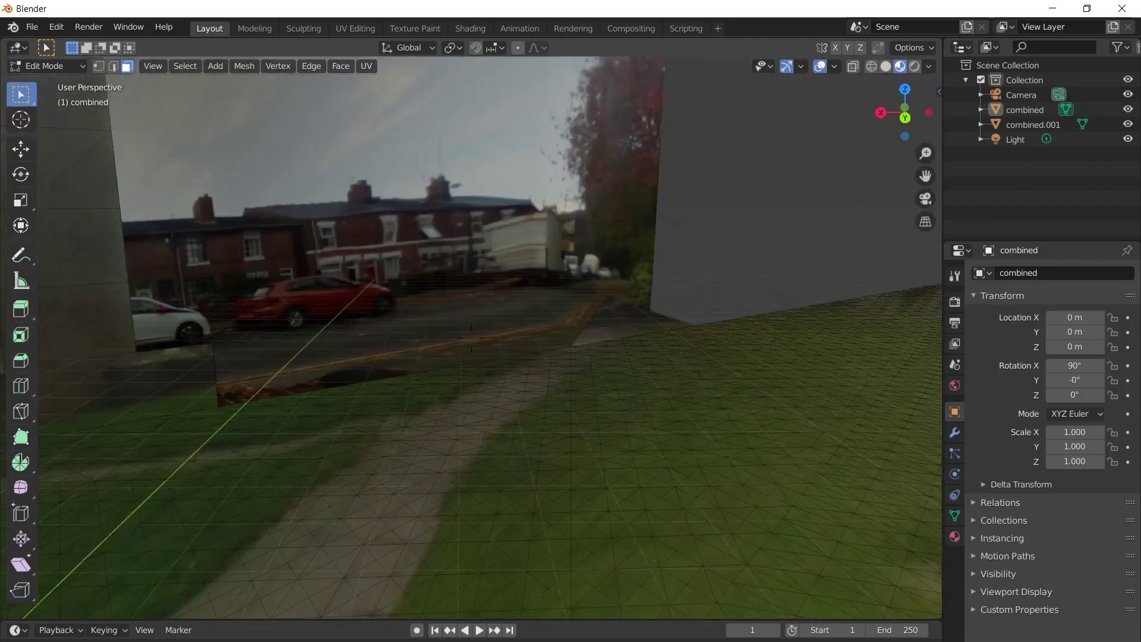
{"action": "key", "text": "w"}
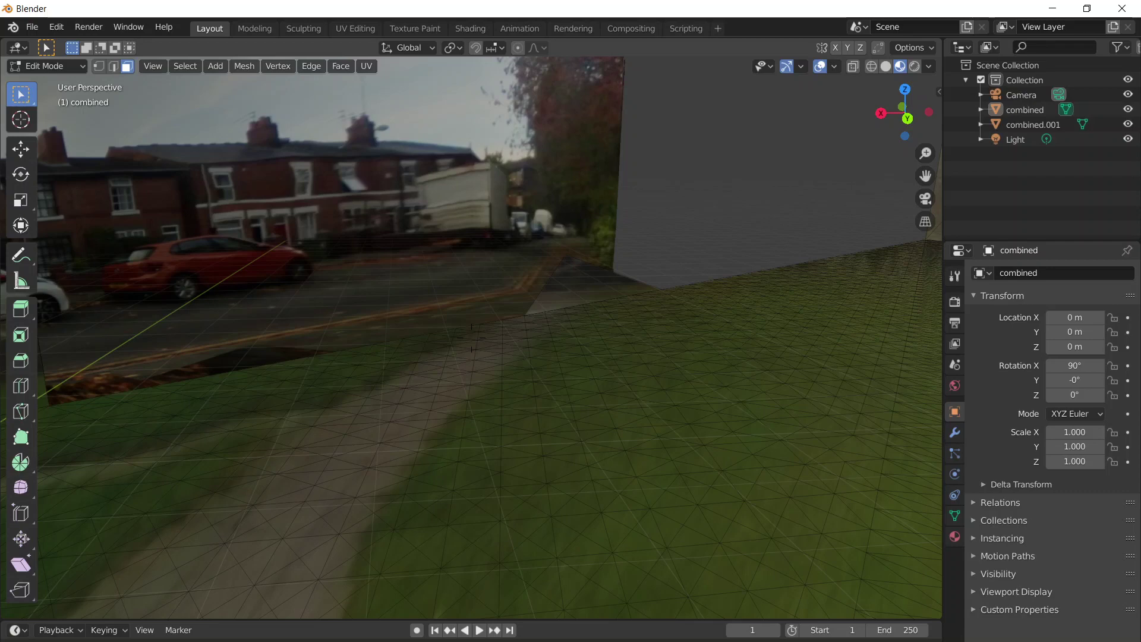
{"action": "middle_click_drag", "start_coordinate": [471, 338], "coordinate": [472, 337]}
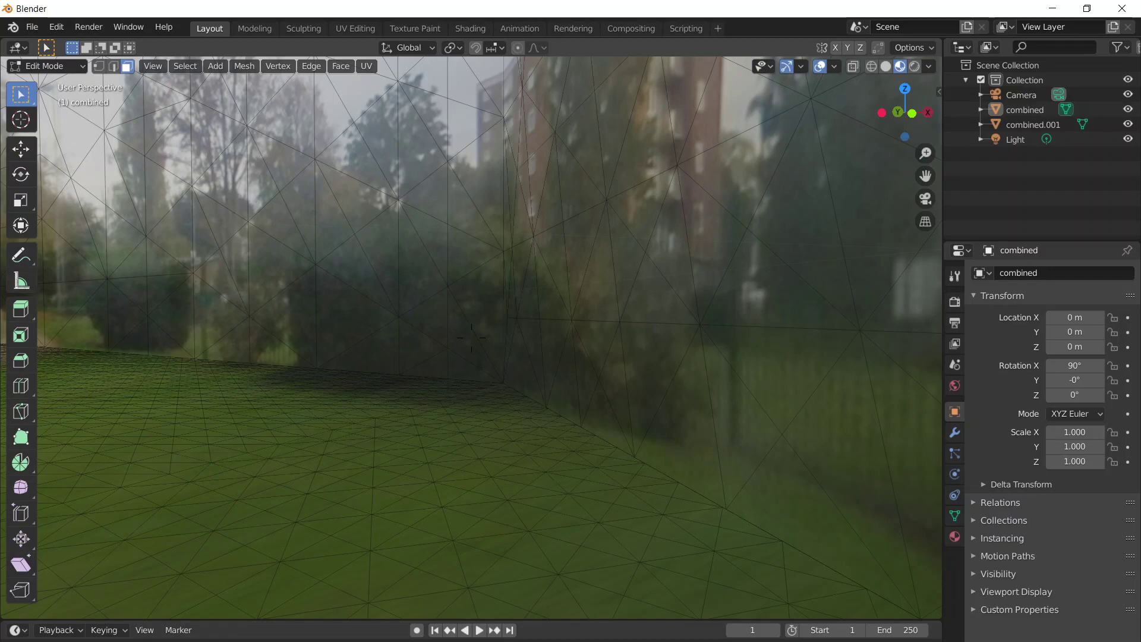
{"action": "key", "text": "w"}
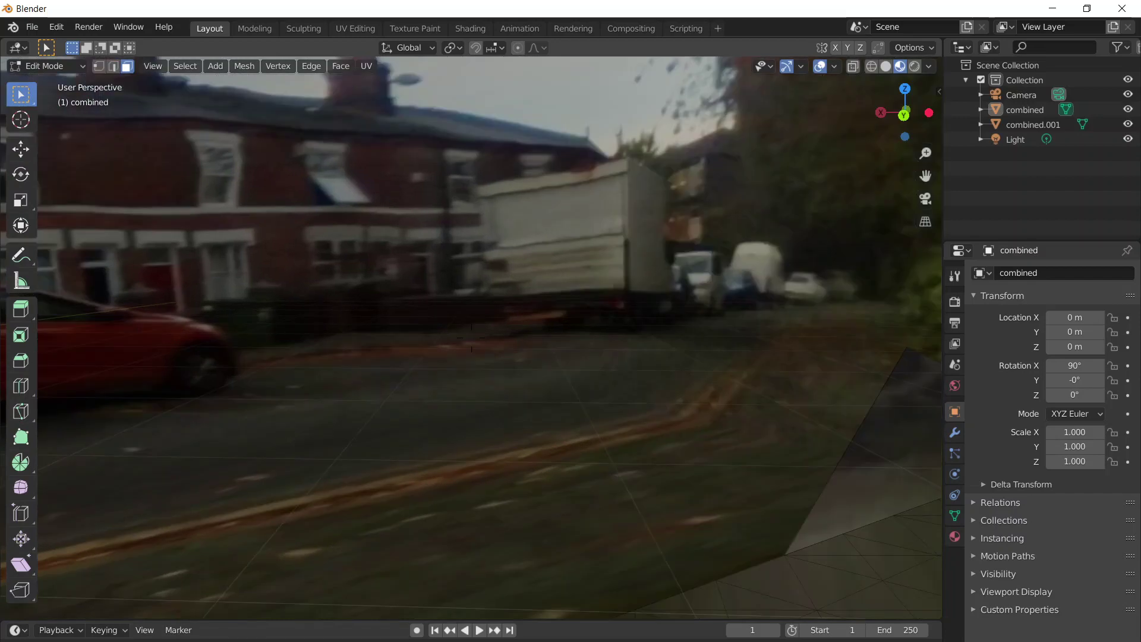
{"action": "key", "text": "w"}
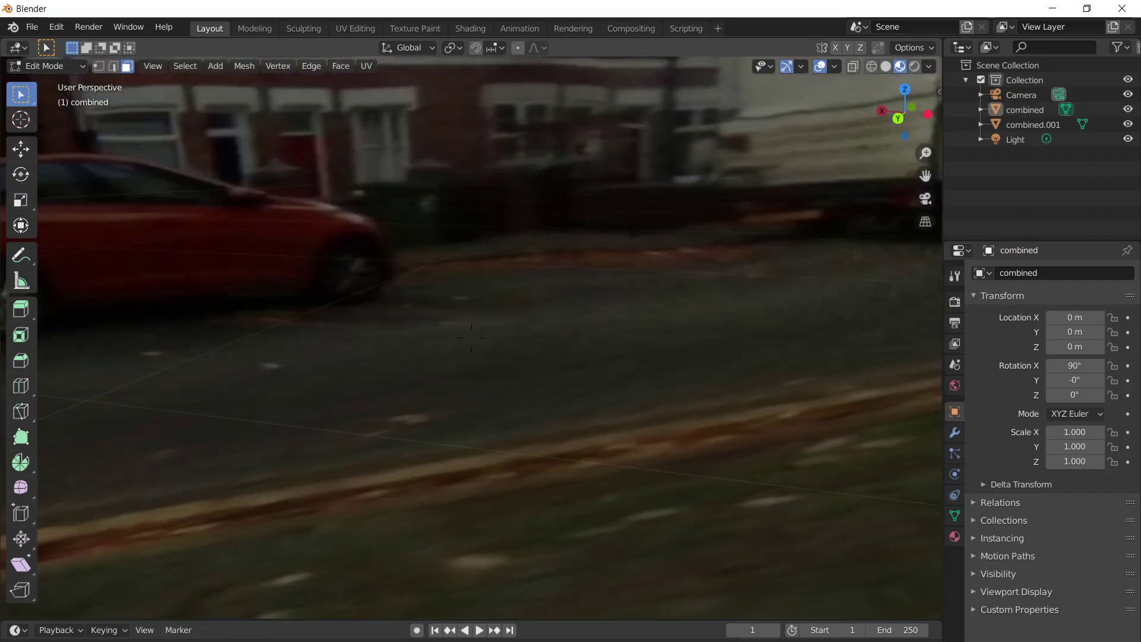
{"action": "key", "text": "Escape"}
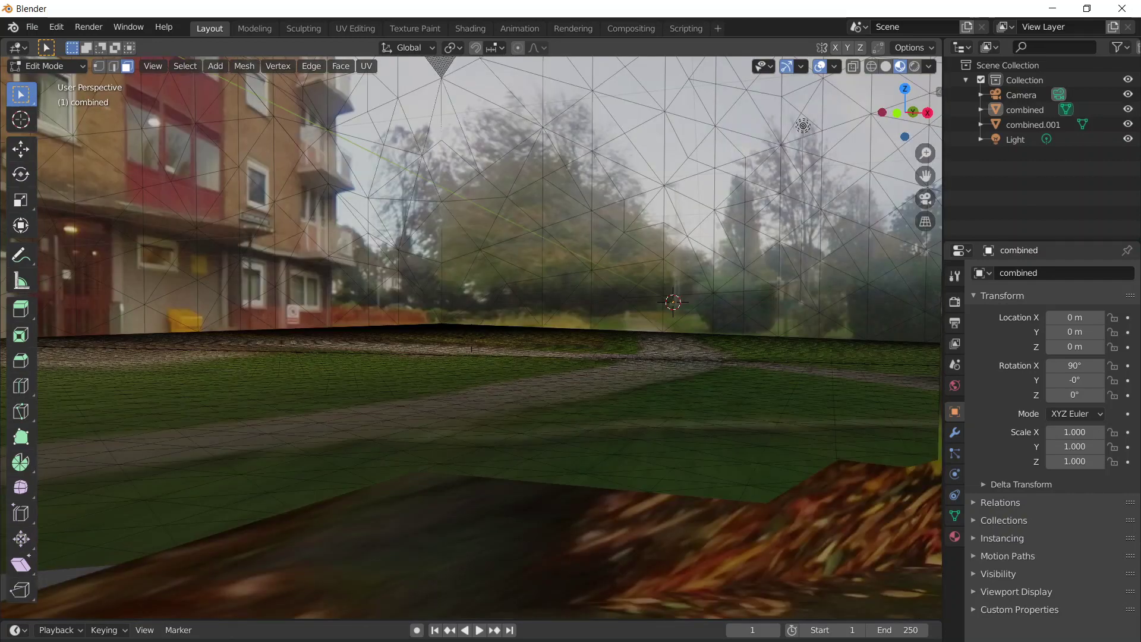
- Inspect the street side of the join at walking level, and examine both scene meshes from outside
{"action": "key", "text": "shift+grave"}
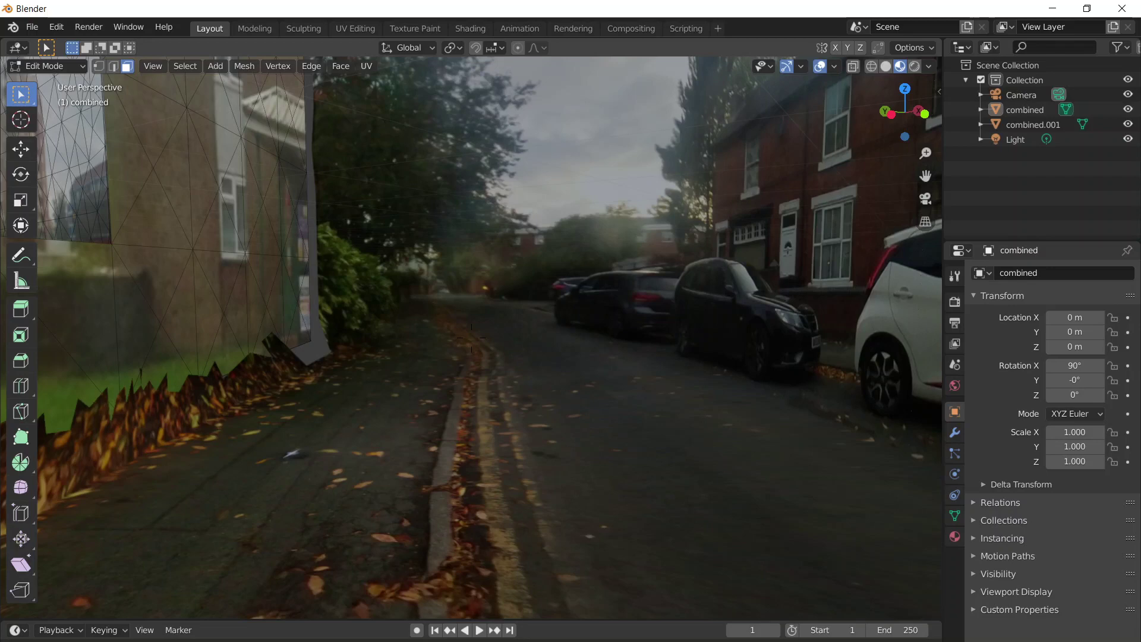
{"action": "middle_click_drag", "start_coordinate": [471, 338], "coordinate": [413, 418]}
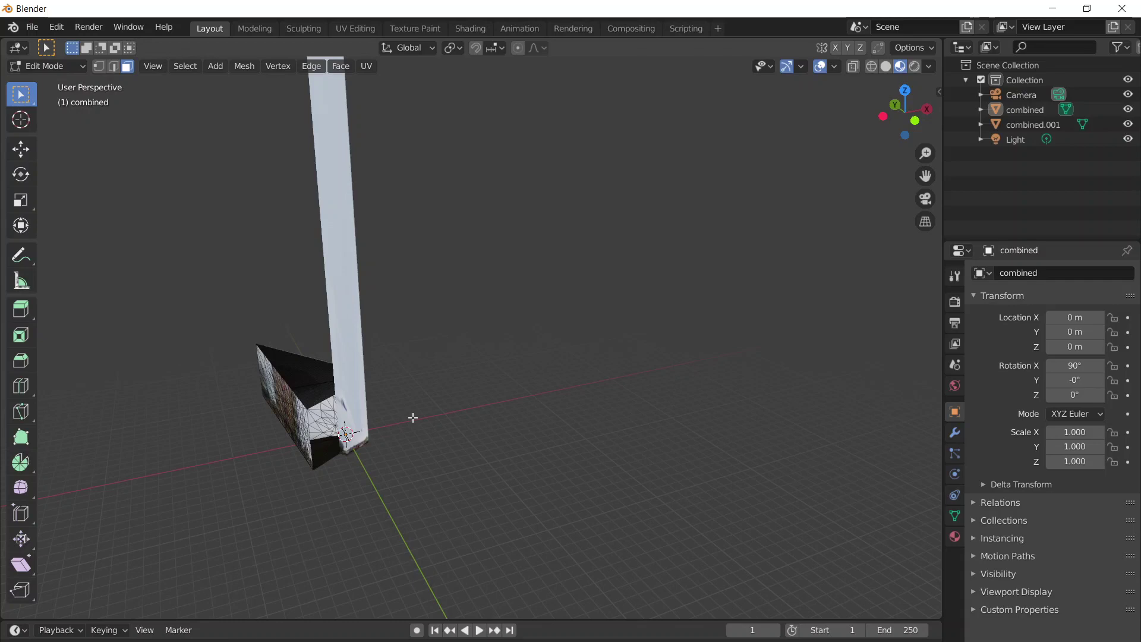
{"action": "middle_click_drag", "start_coordinate": [413, 418], "coordinate": [479, 343]}
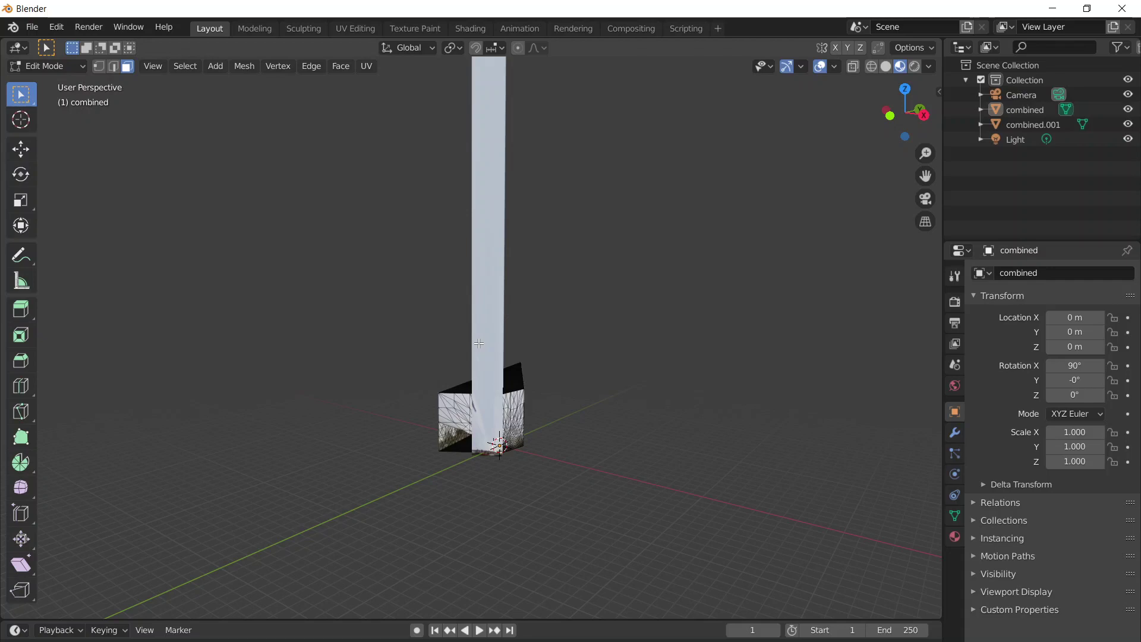
{"action": "middle_click_drag", "start_coordinate": [480, 344], "coordinate": [515, 362]}
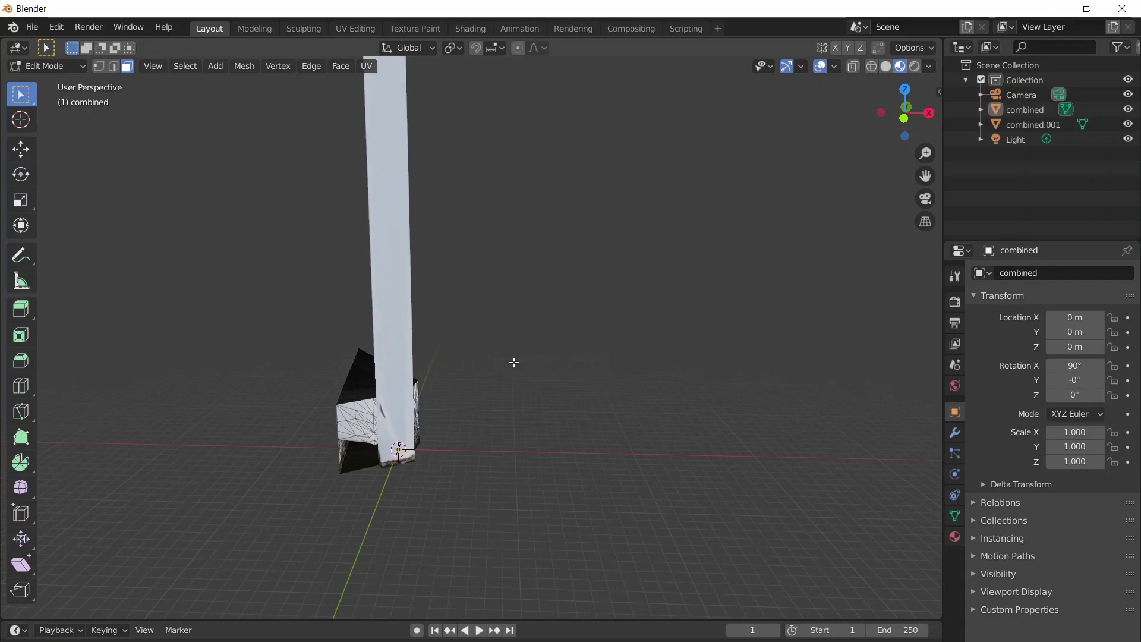
{"action": "middle_click_drag", "start_coordinate": [514, 363], "coordinate": [572, 402]}
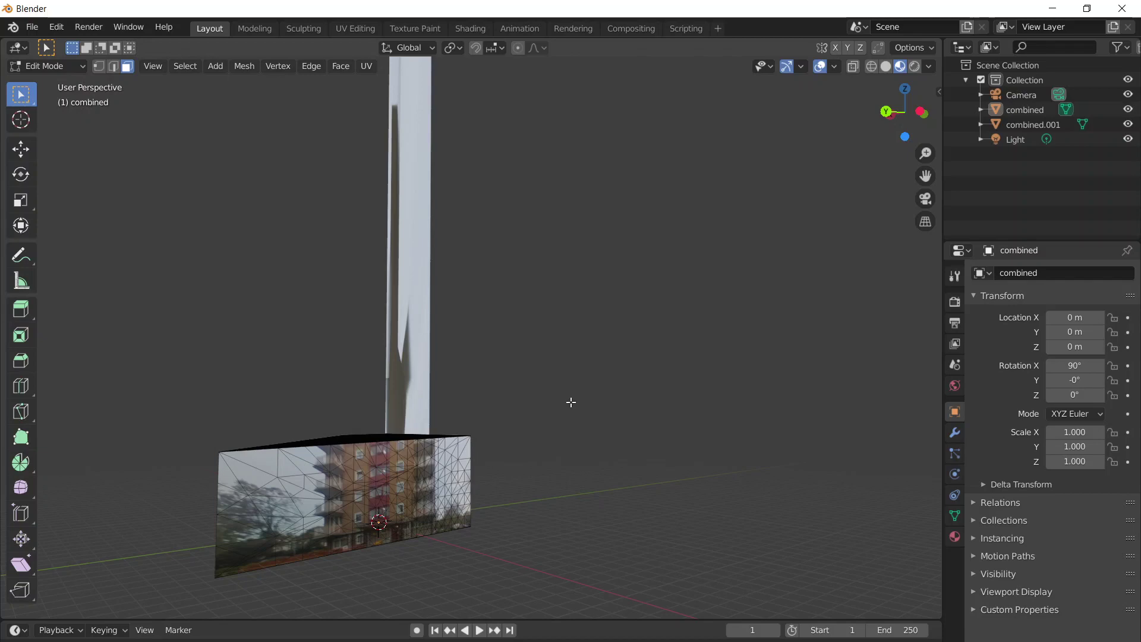
{"action": "key", "text": "shift+grave"}
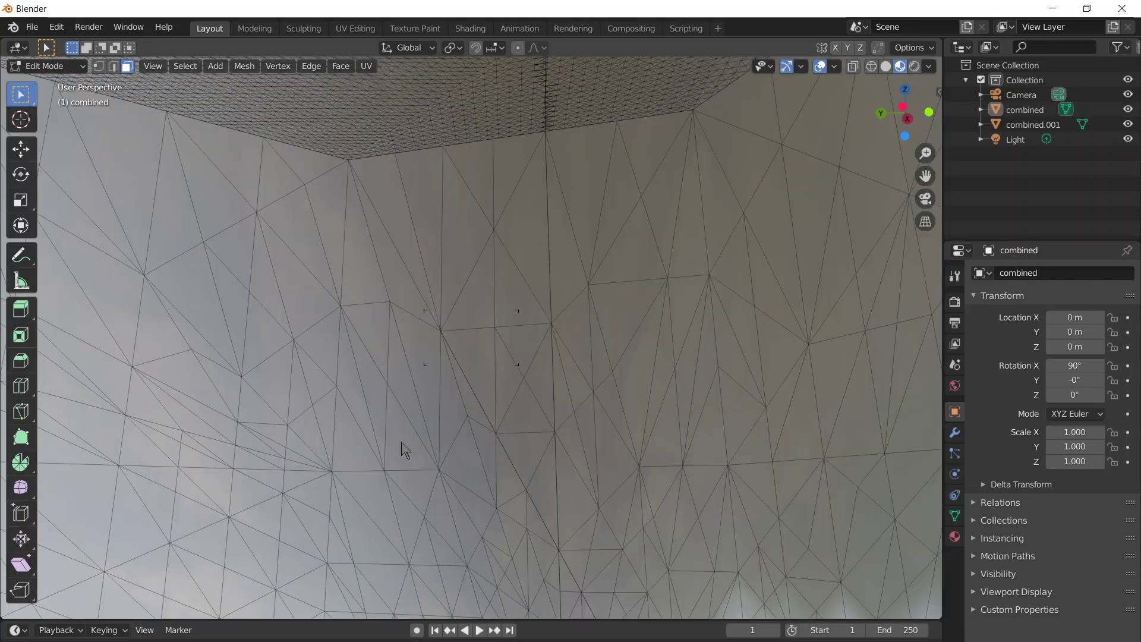